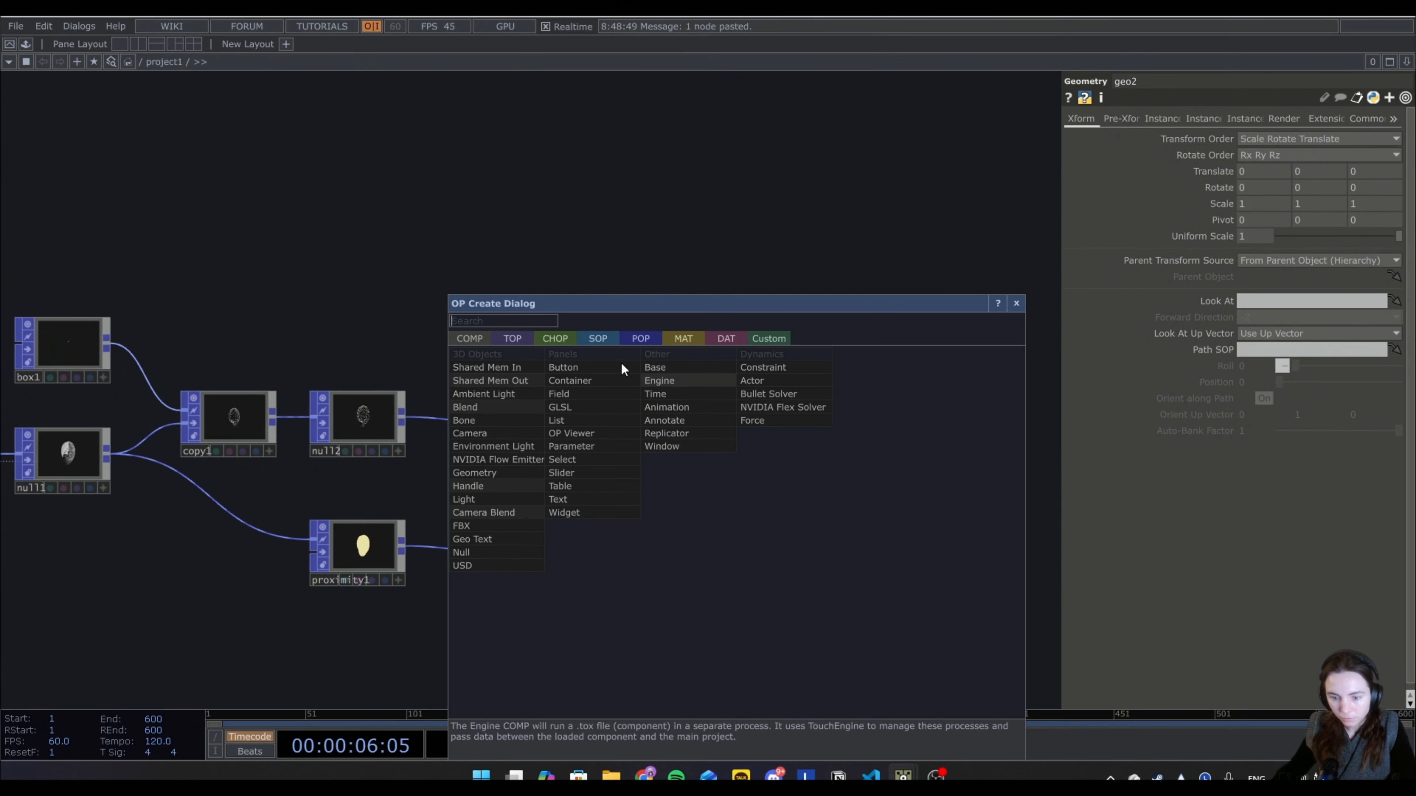
Add a Camera component above geo1 and a Light component beside the camera.
left_click(489, 434)
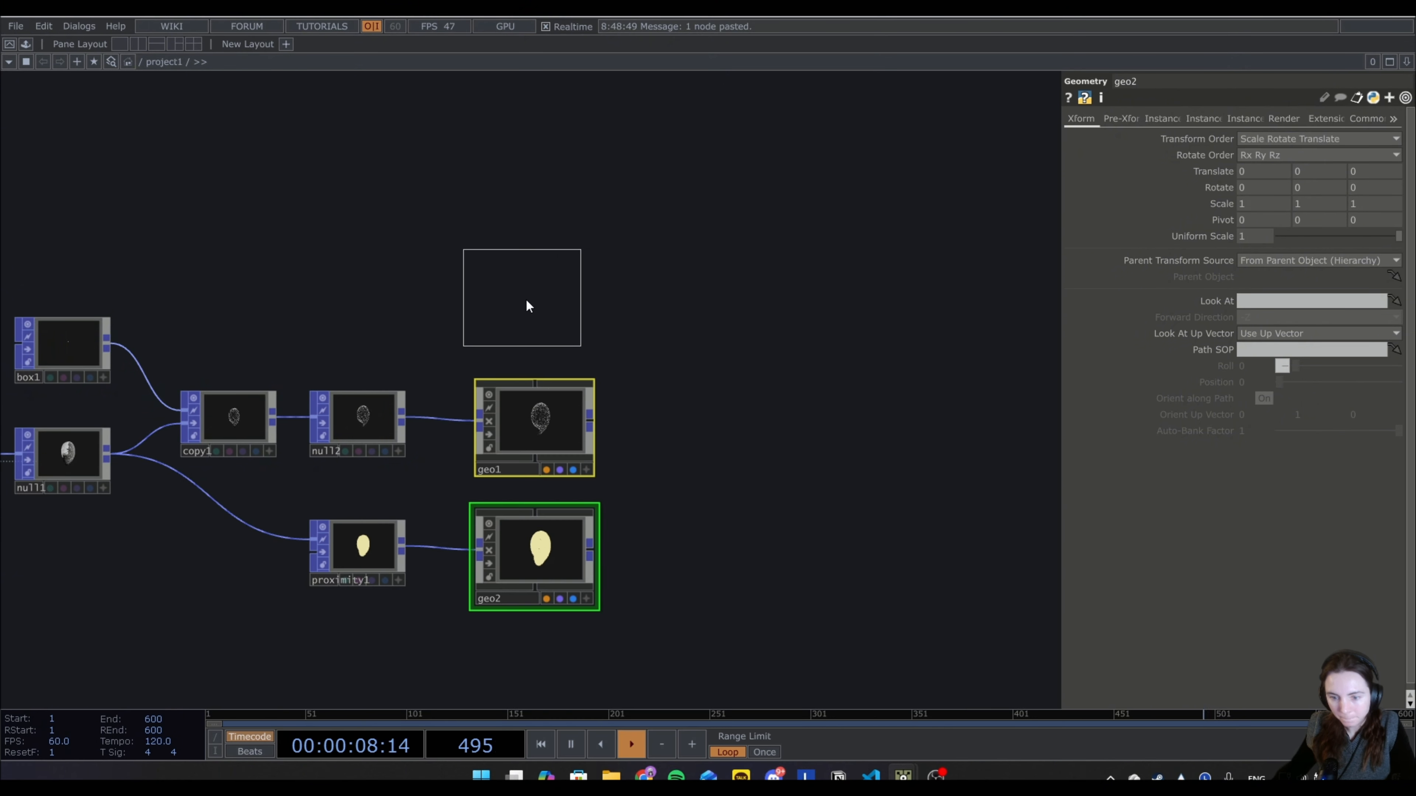
left_click(529, 304)
key("Tab")
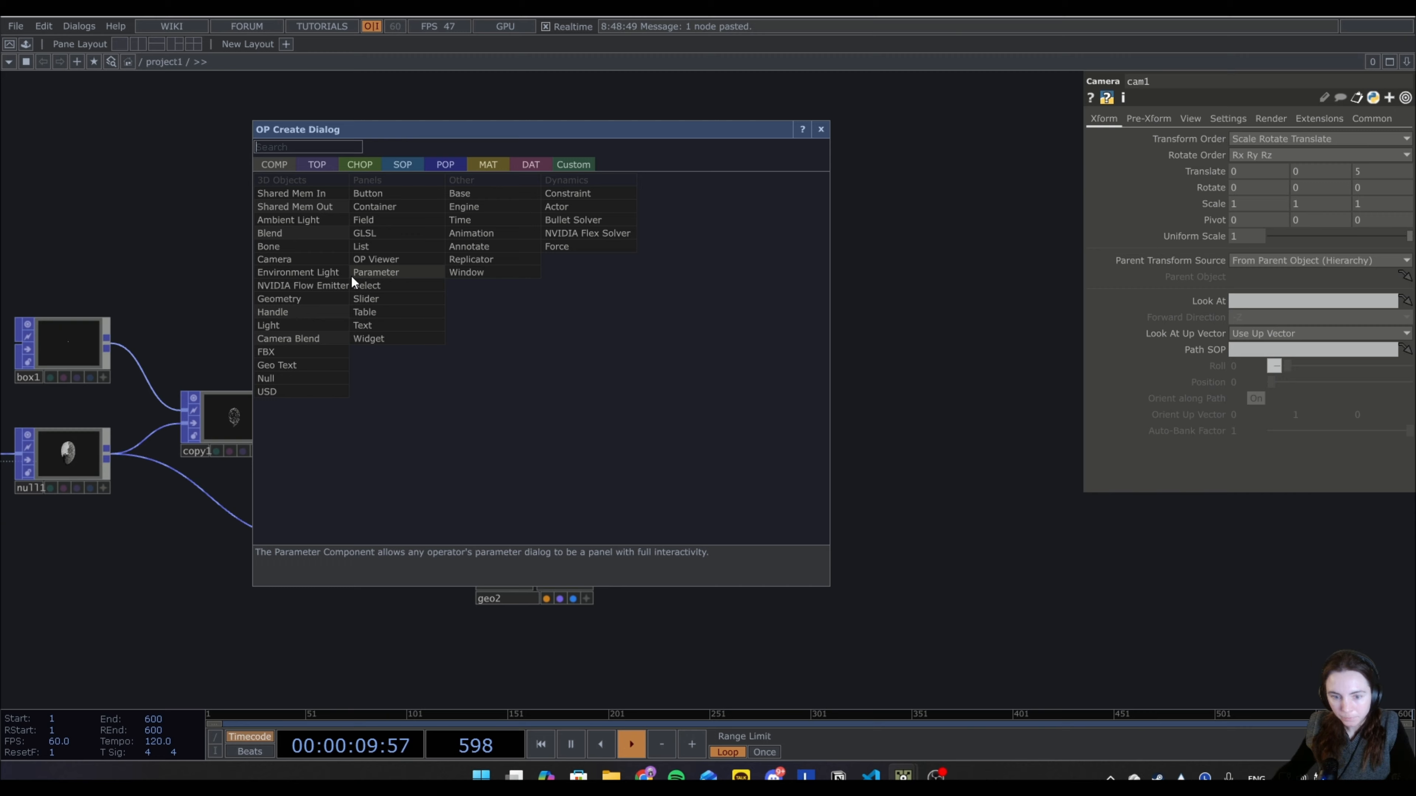
left_click(310, 325)
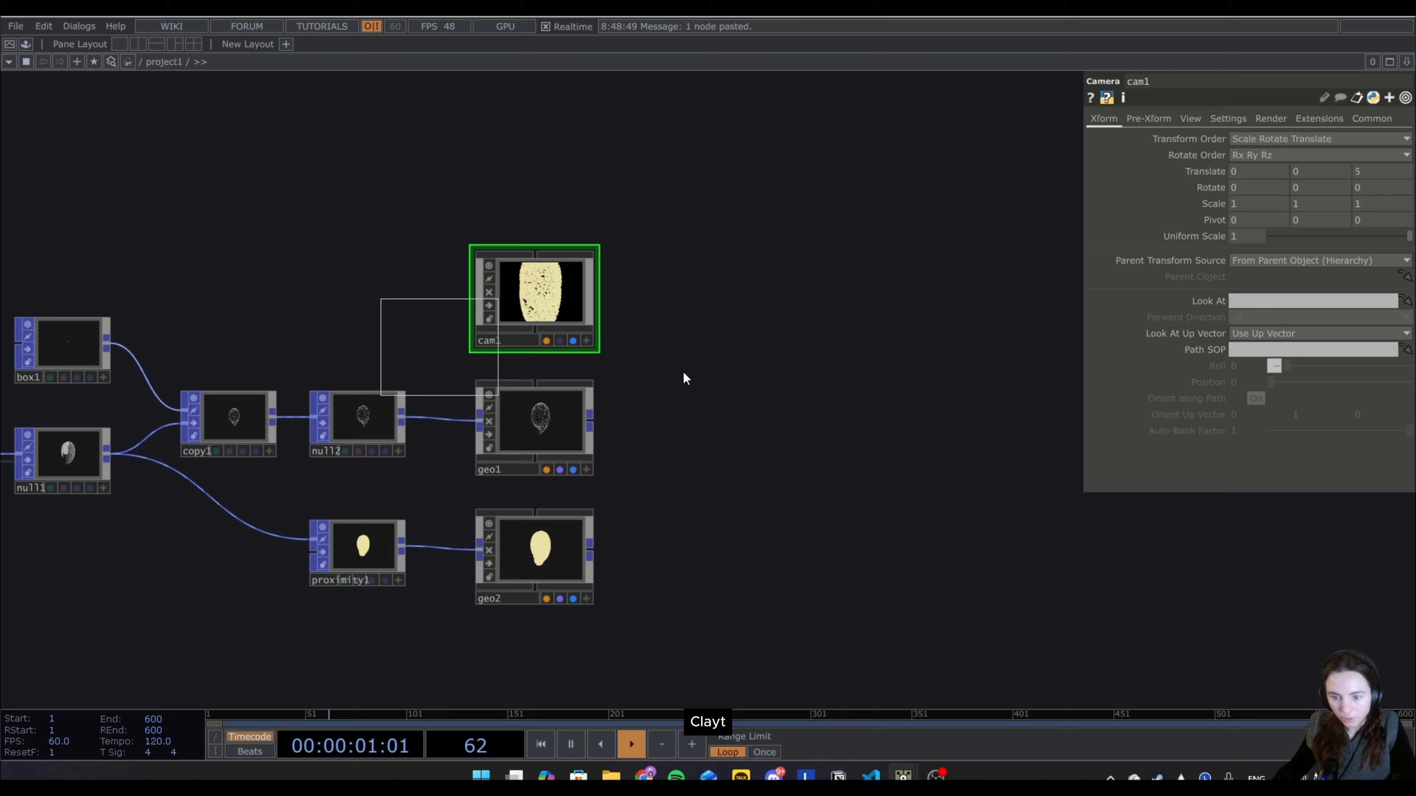
left_click(694, 298)
Add a Render TOP beside geo1, below the light.
key("Tab")
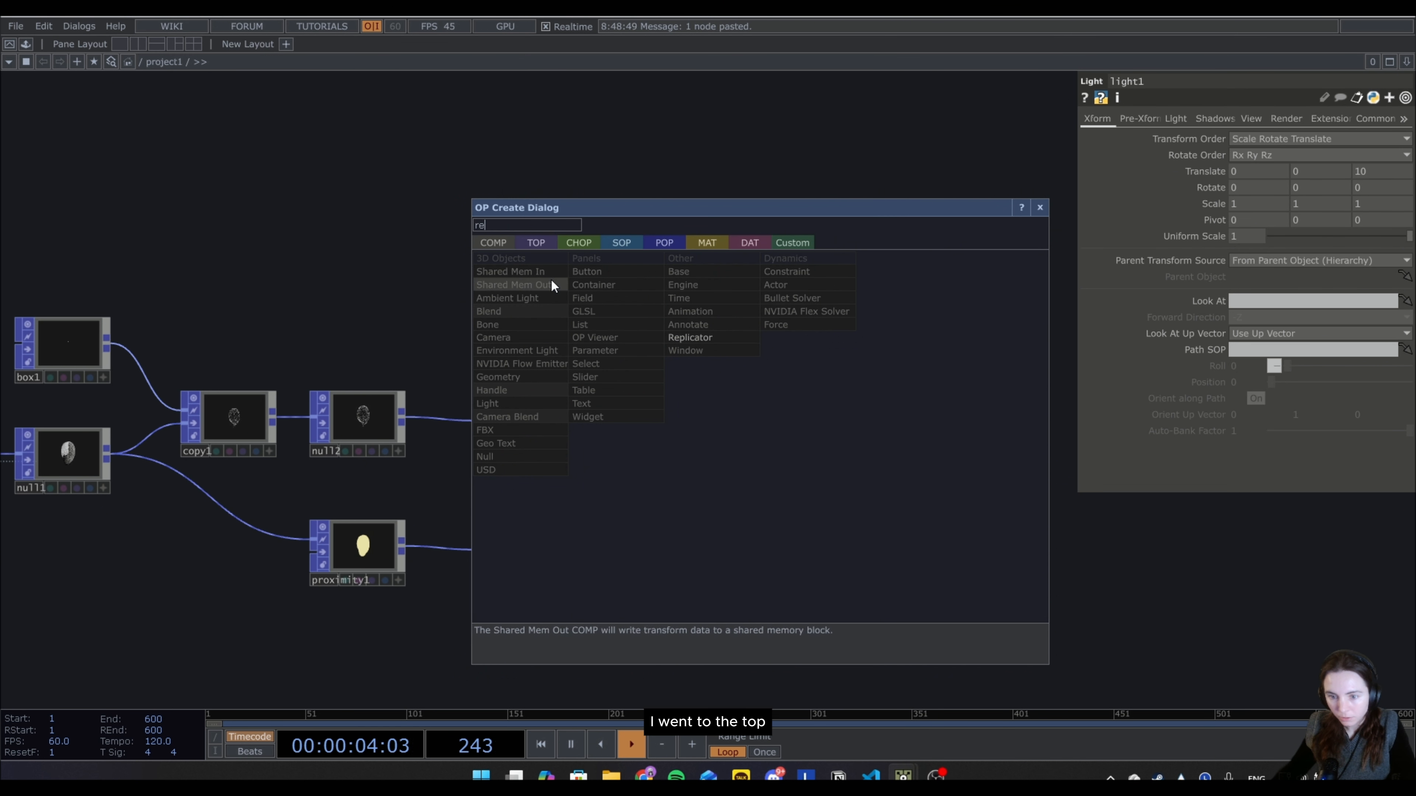
type("re")
left_click(791, 442)
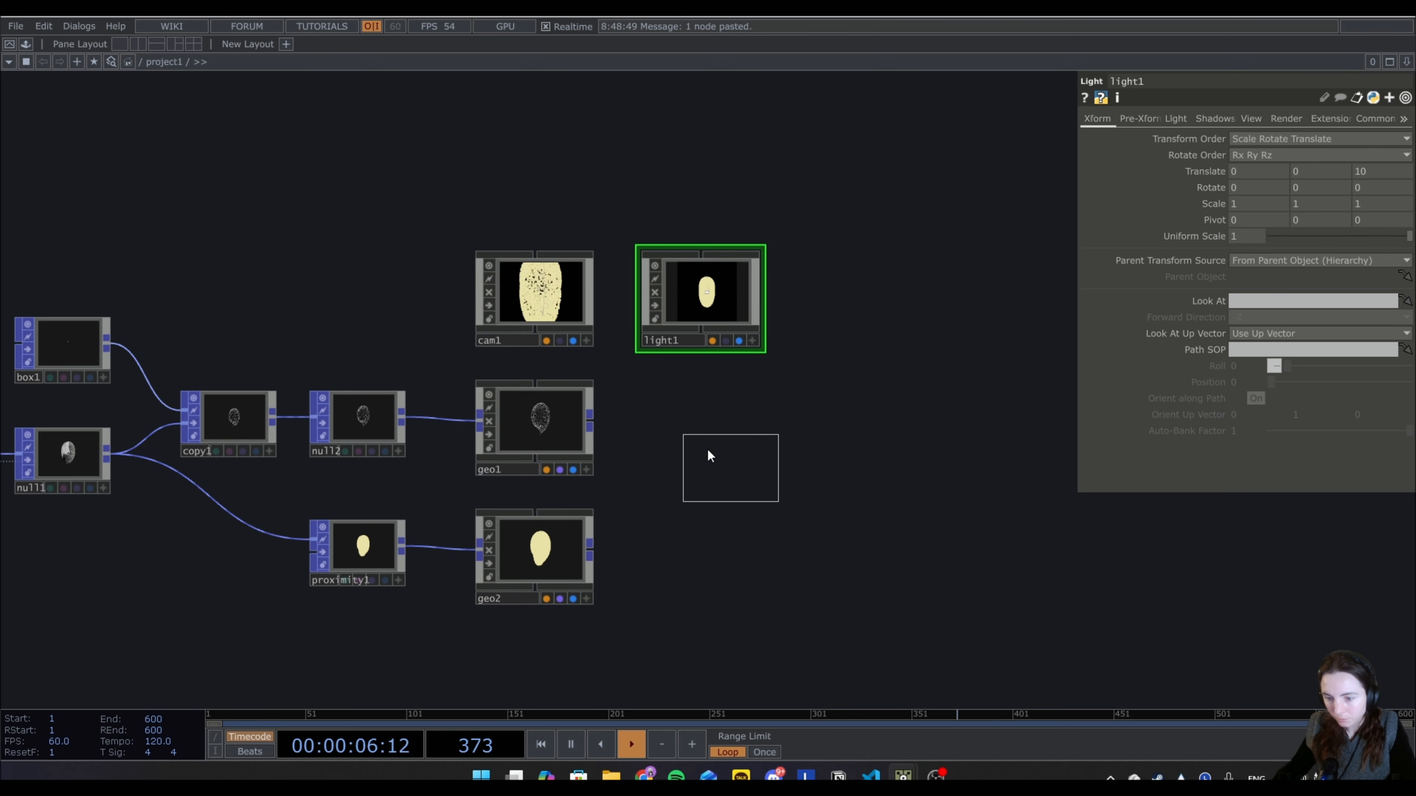
left_click(695, 443)
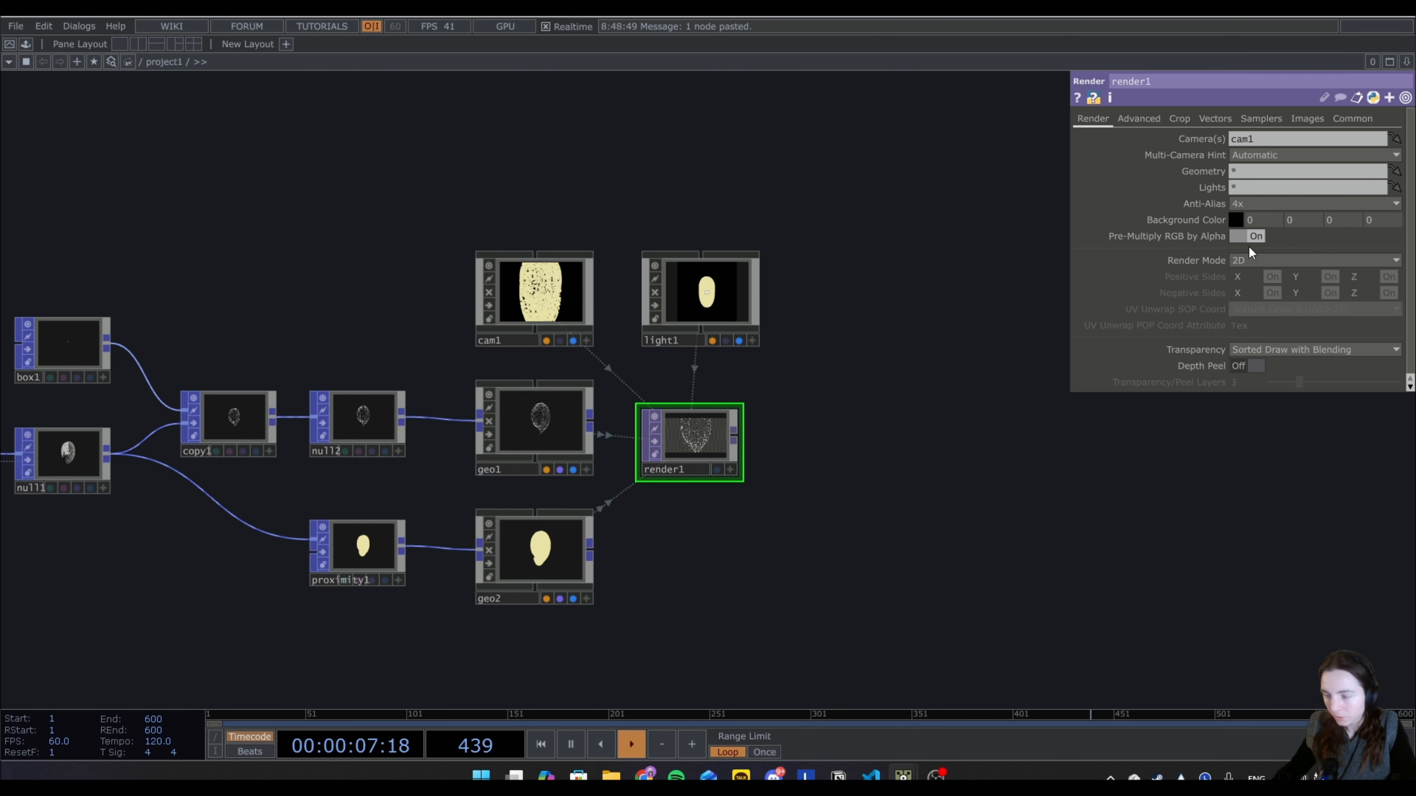
Set the Render TOP's resolution to 720 by 1280 and its pixel format to 32-bit float (RGBA).
left_click(1344, 119)
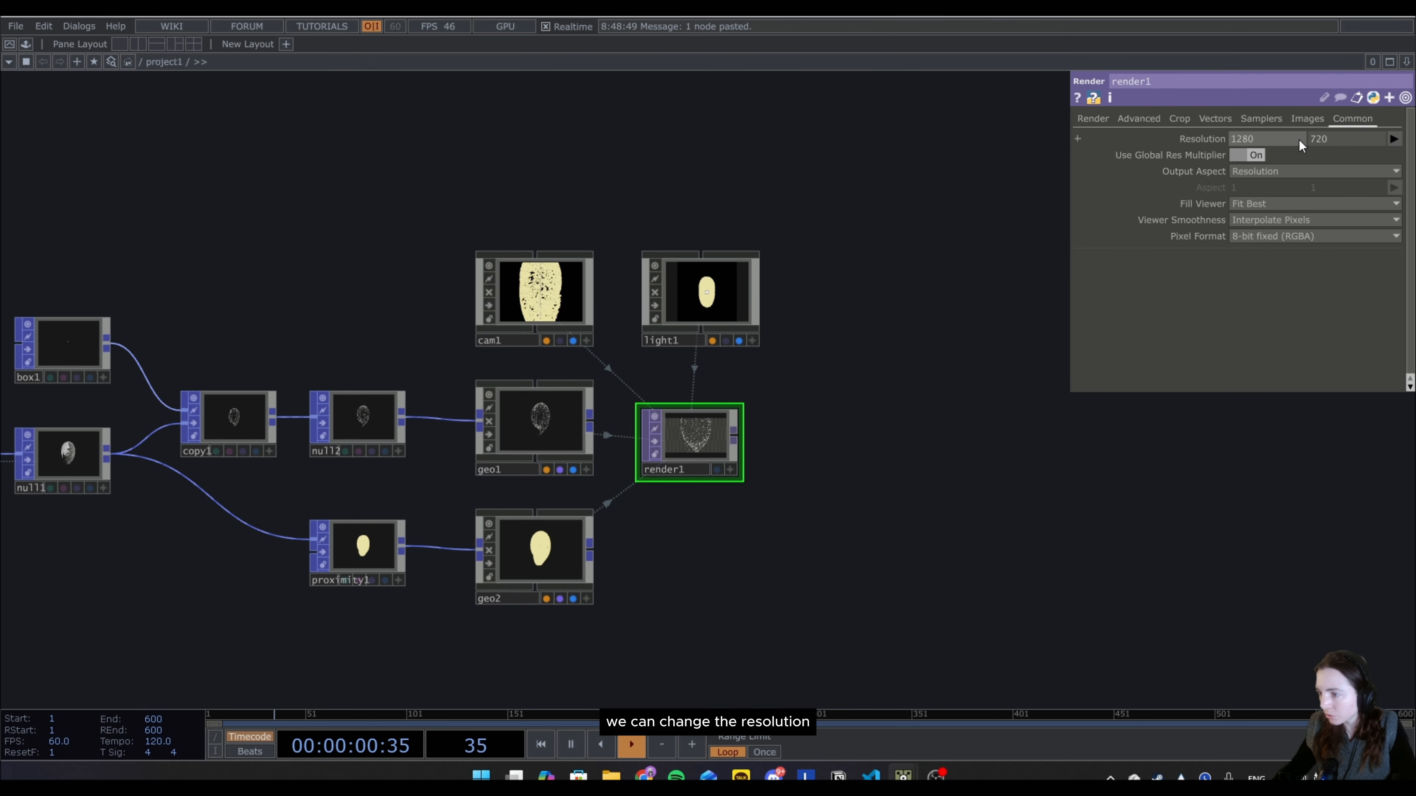
left_click_drag(1299, 138, 1200, 140)
key("BackSpace")
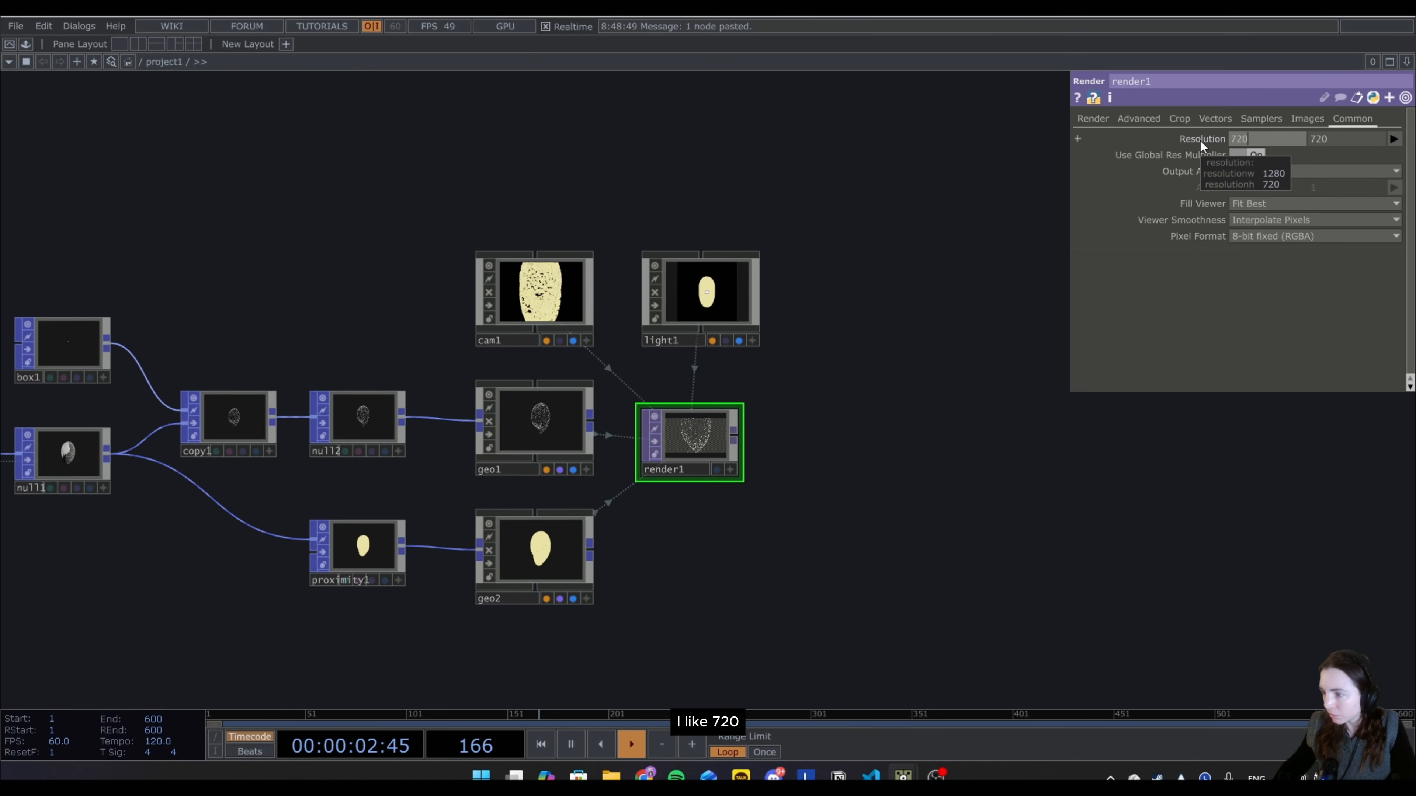
type("720")
key("Return")
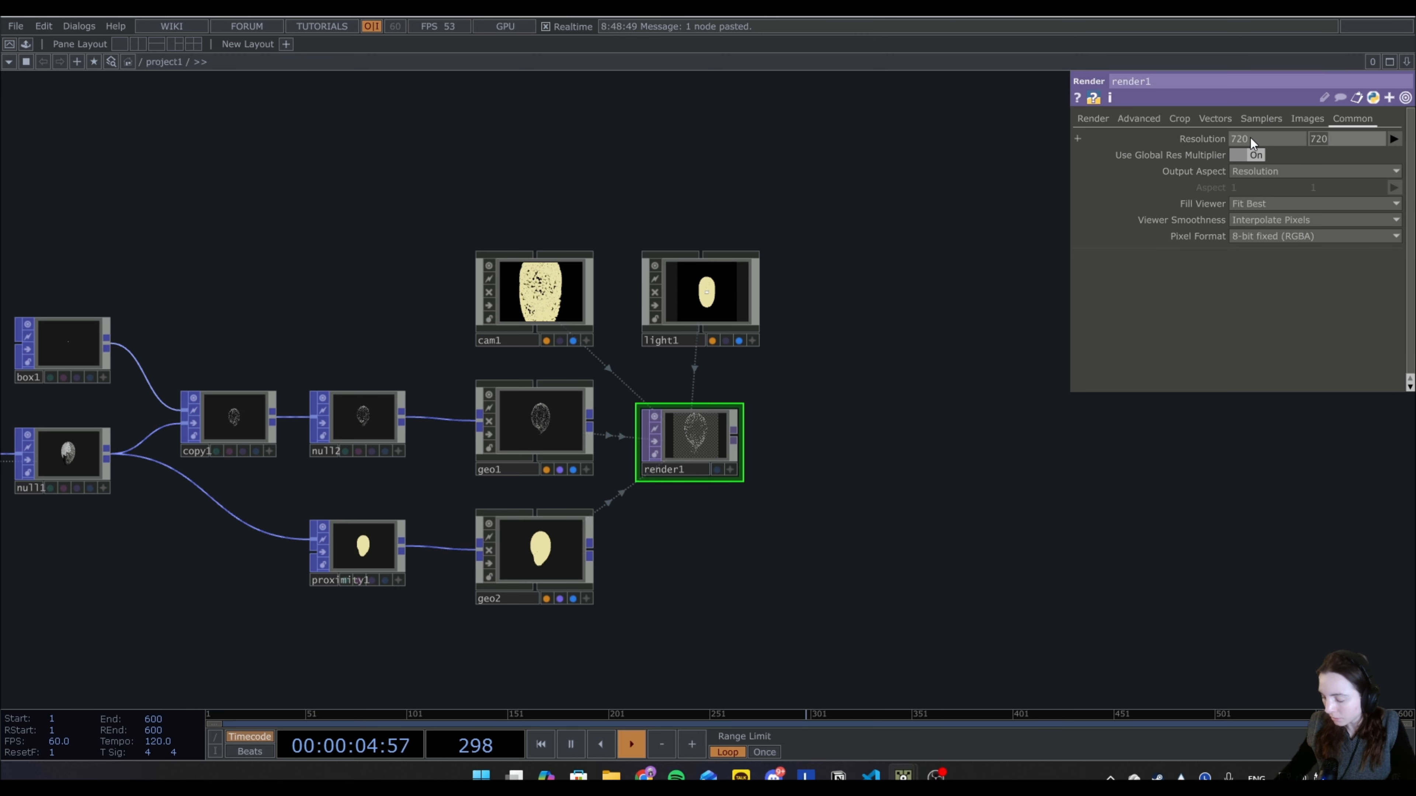
type("1280")
key("Return")
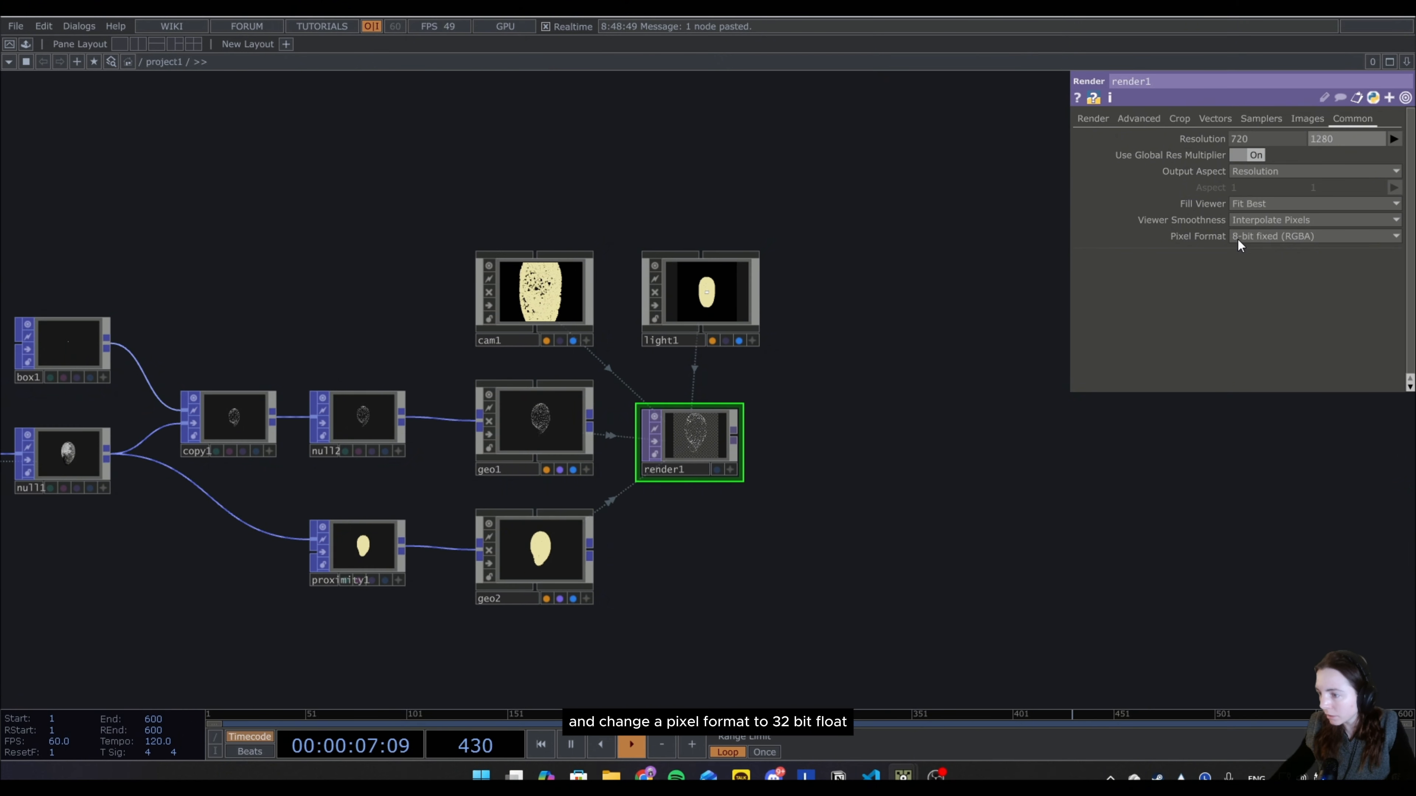
left_click(1238, 238)
left_click(1259, 300)
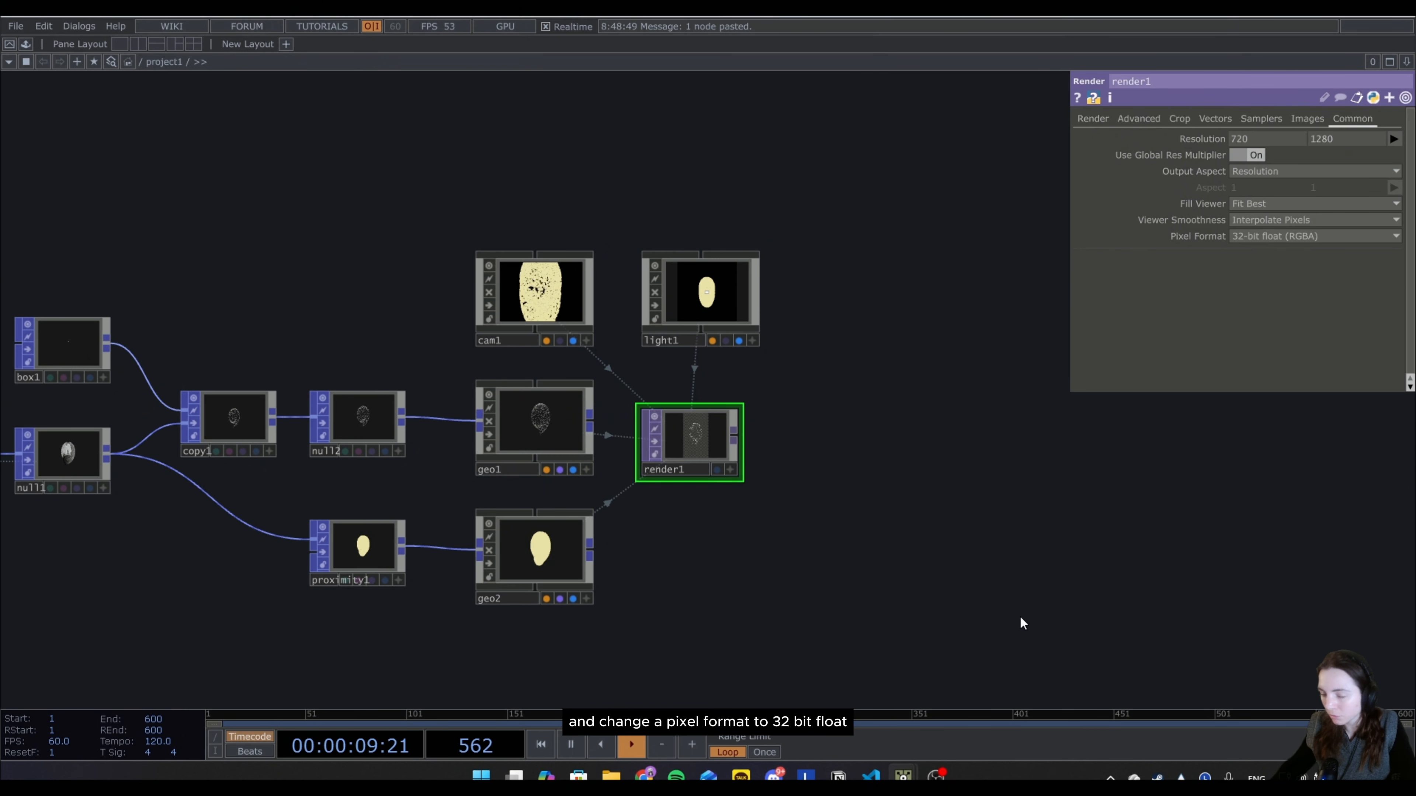
Append a Transform TOP to the render output, followed by a Null TOP.
right_click(737, 437)
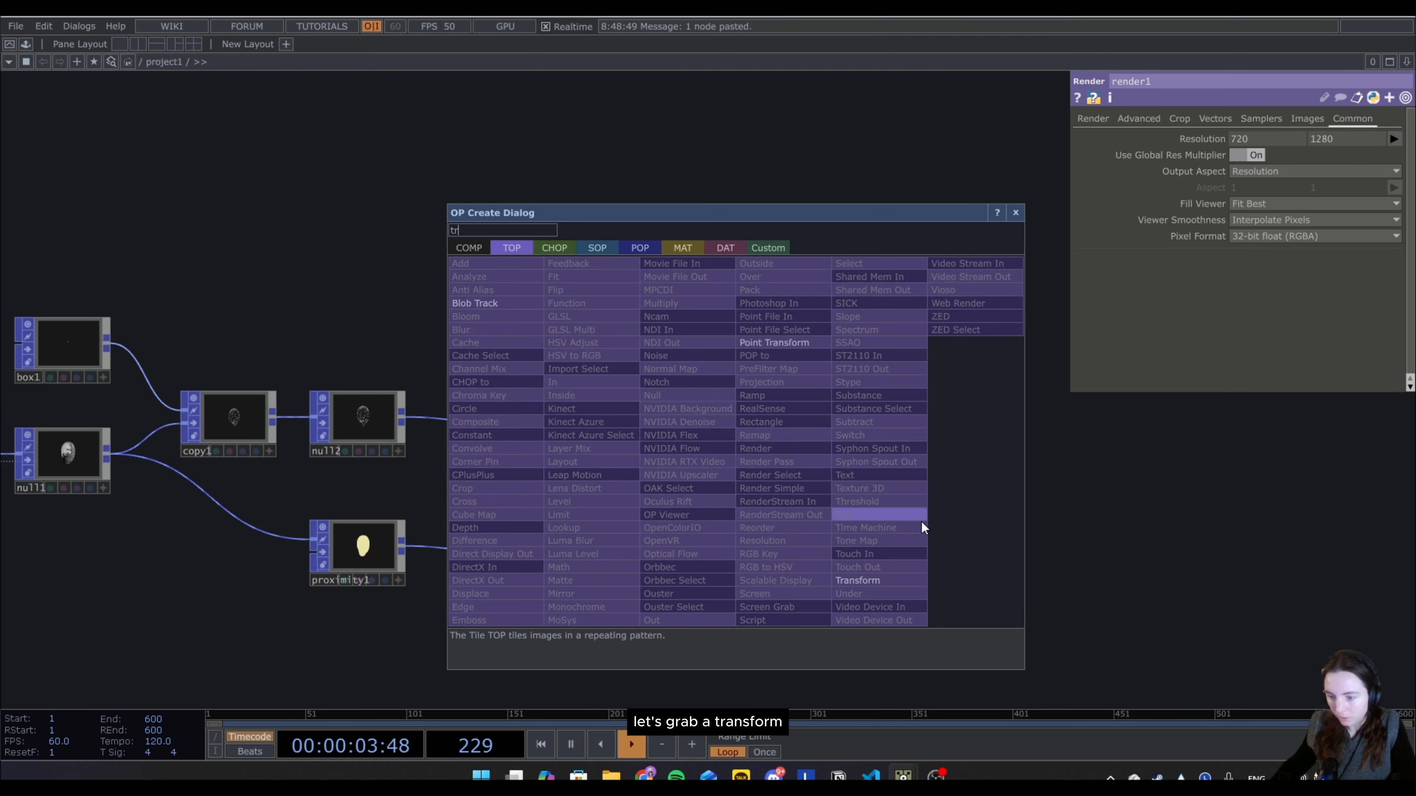
left_click(855, 580)
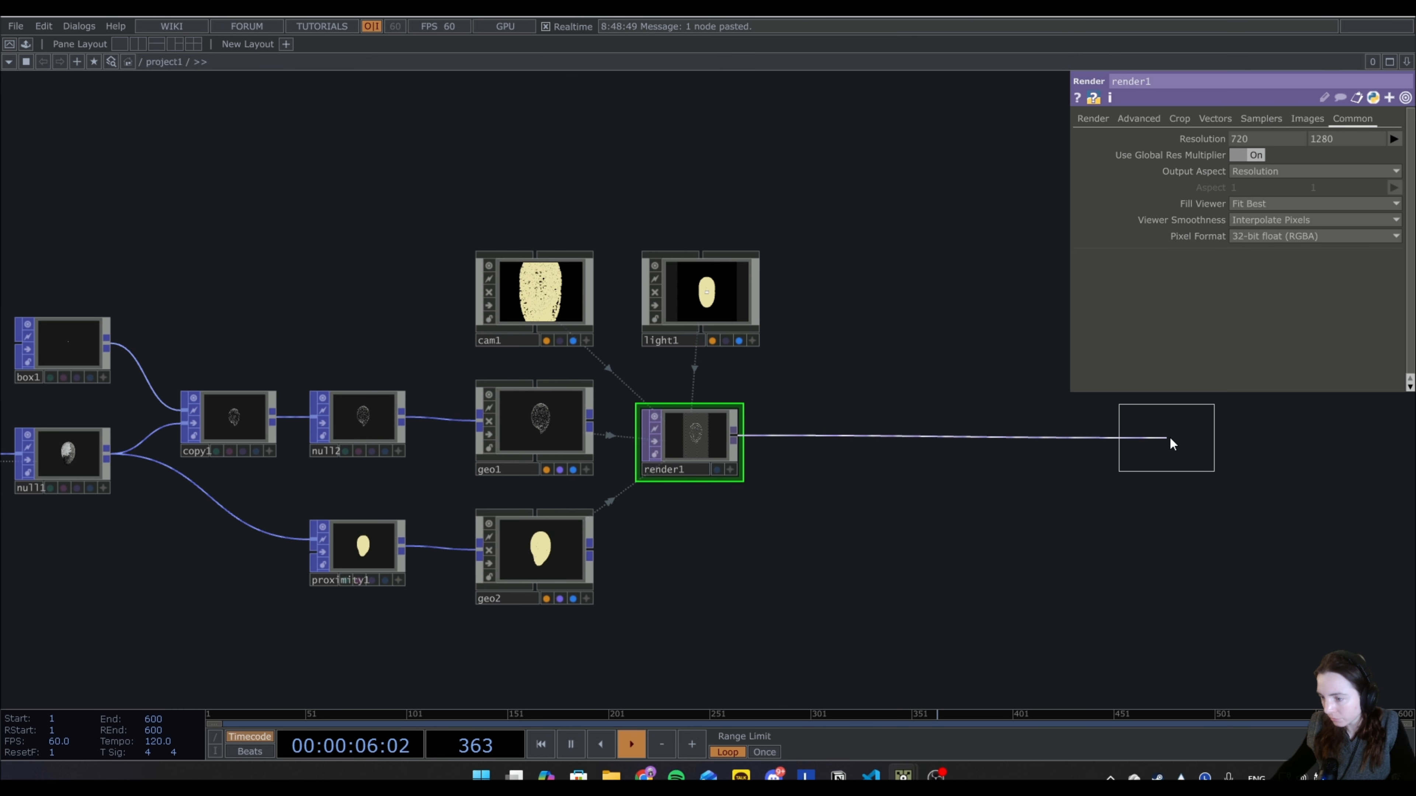
left_click(1170, 436)
right_click(1217, 436)
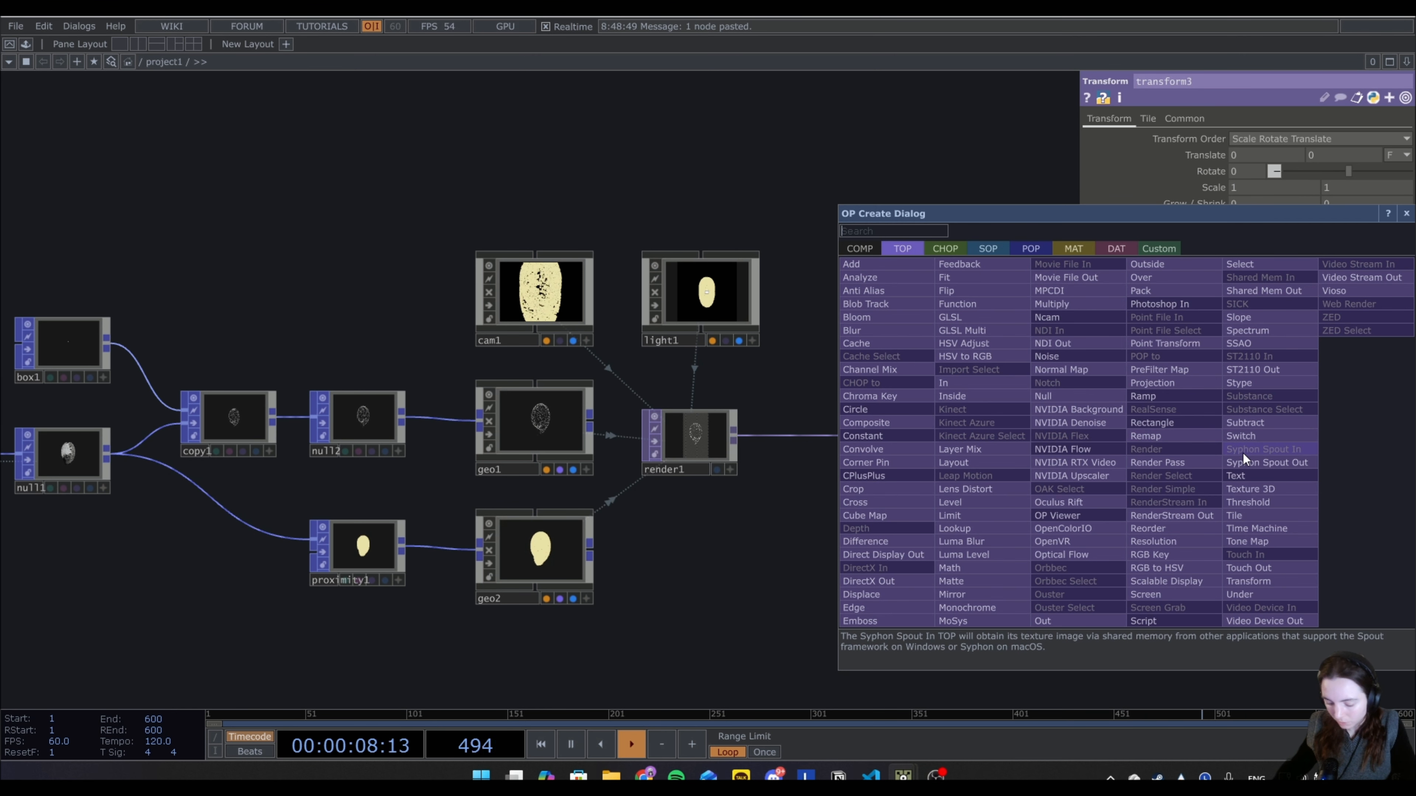
left_click(1093, 396)
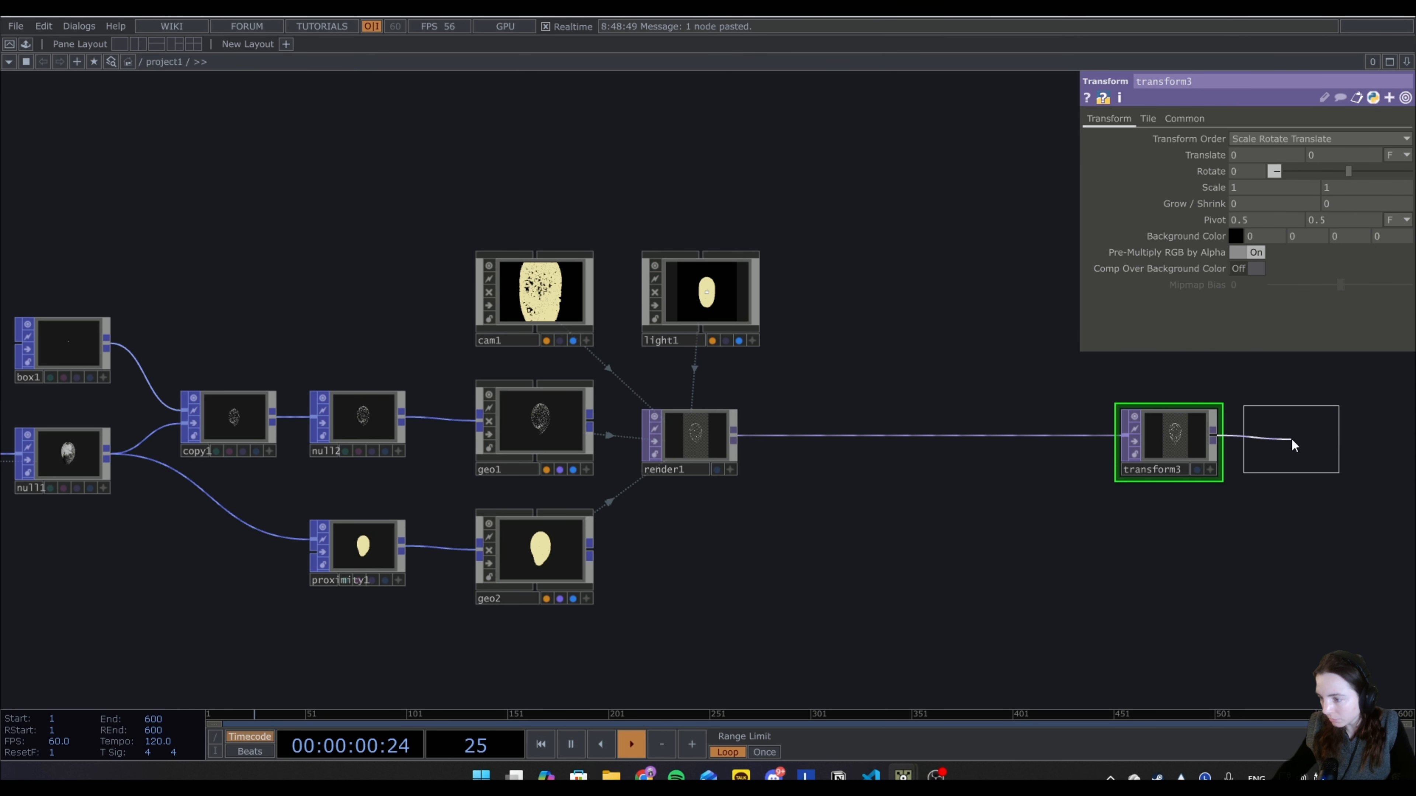
left_click(1291, 439)
Enable compositing over a black background with alpha 1 on the Transform TOP, and display the final Null as the network background.
left_click(1172, 445)
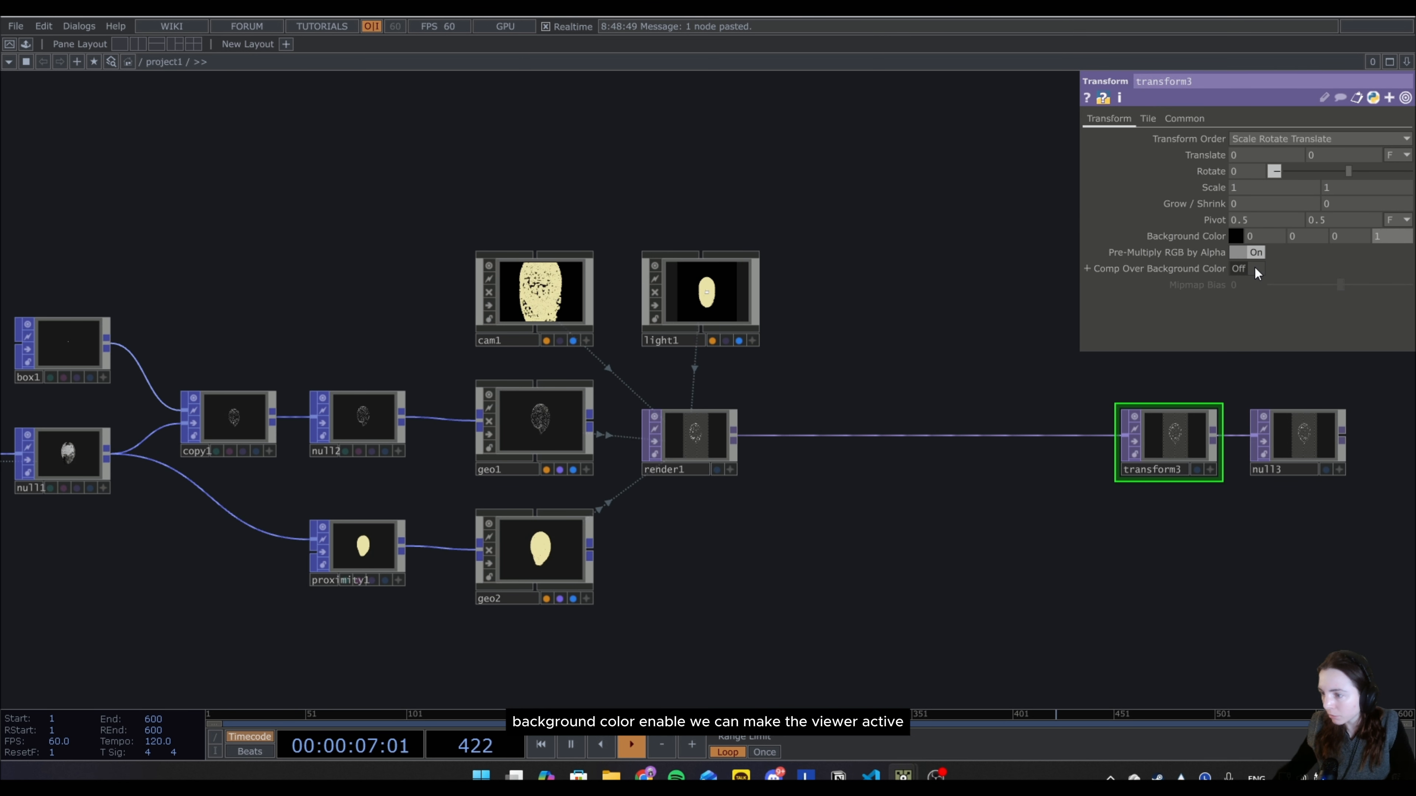
left_click(1326, 470)
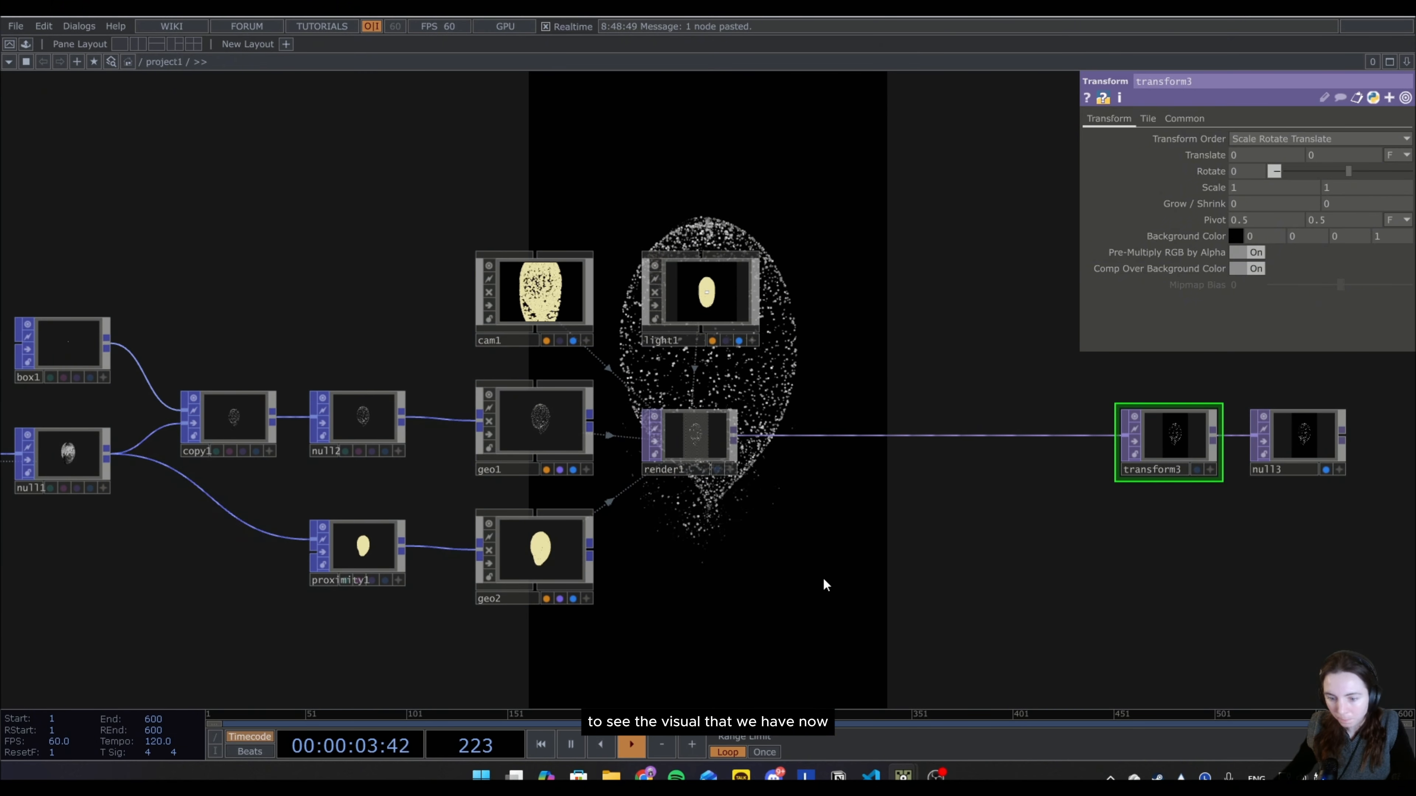
Add a Phong material beneath the Render TOP, next to geo2.
key("Tab")
left_click(786, 344)
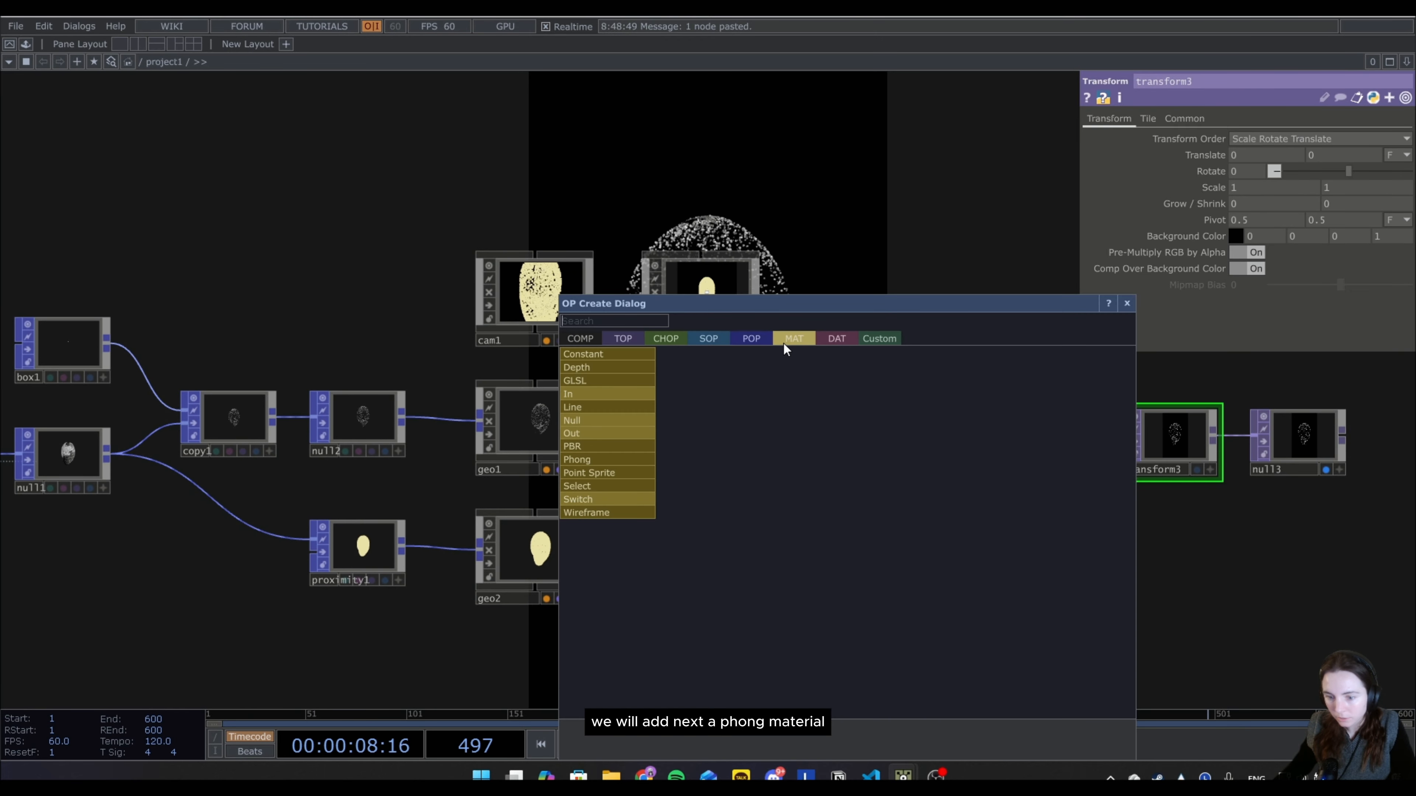
left_click(598, 459)
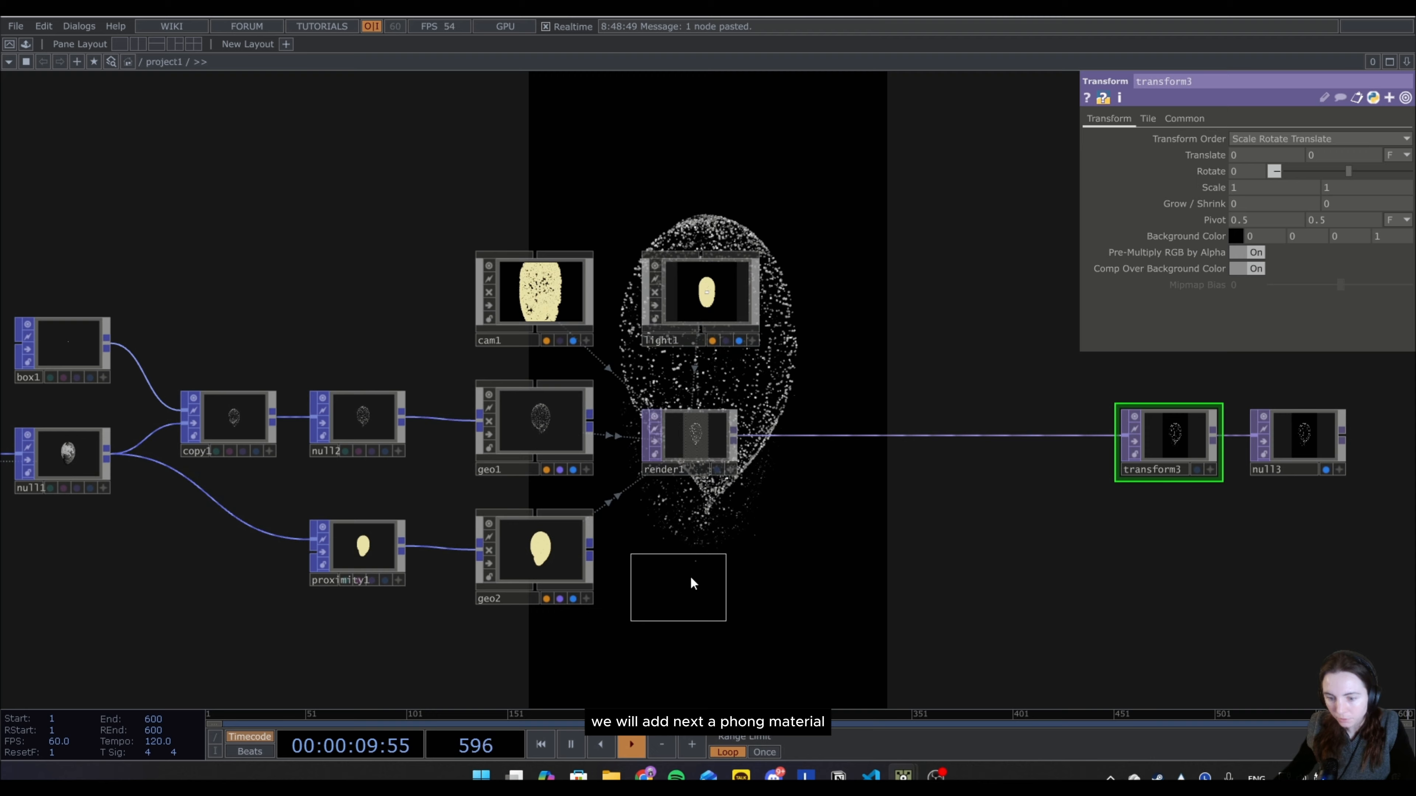
left_click(669, 559)
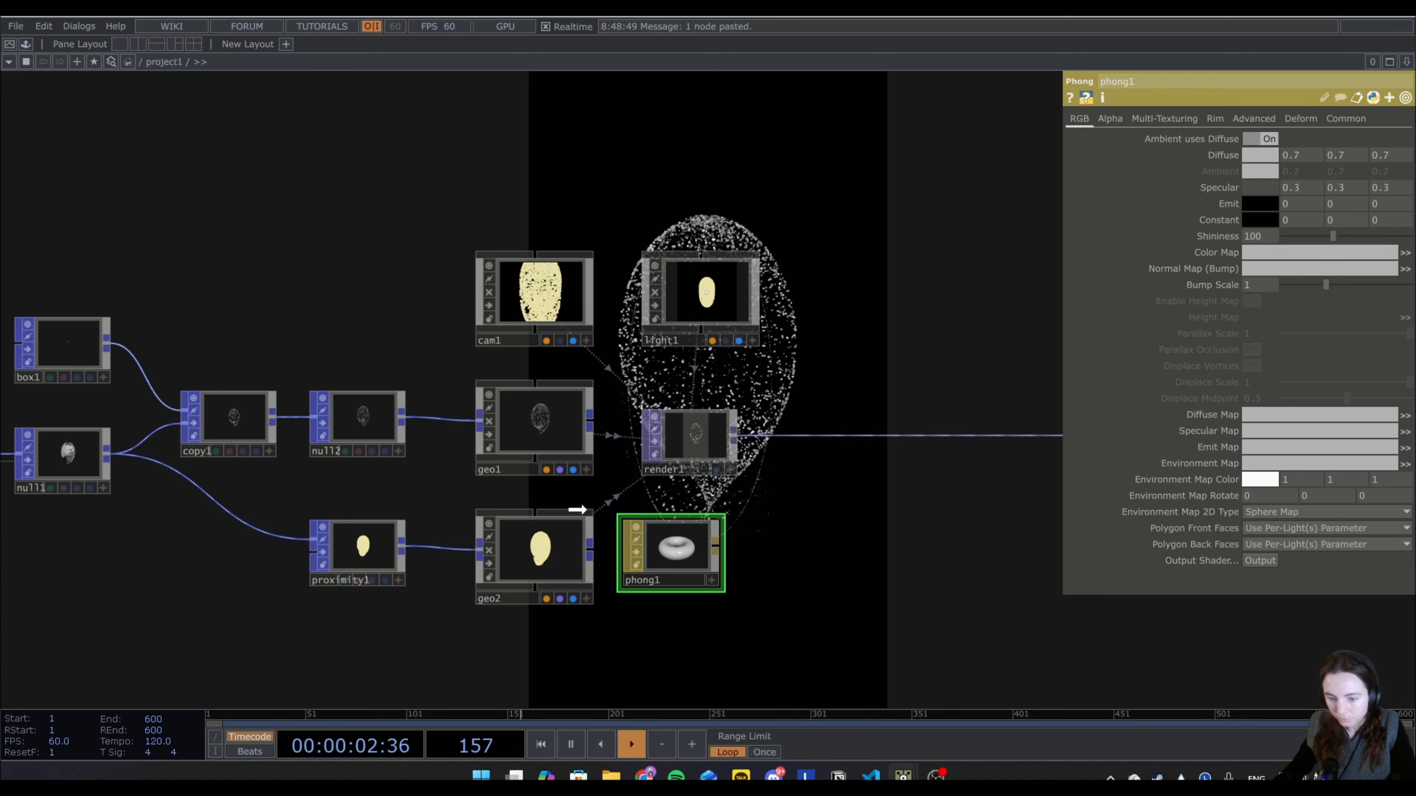
Assign the Phong material to both geo1 and geo2.
left_click_drag(577, 510, 548, 435)
left_click(562, 424)
left_click_drag(672, 548, 554, 538)
left_click(558, 534)
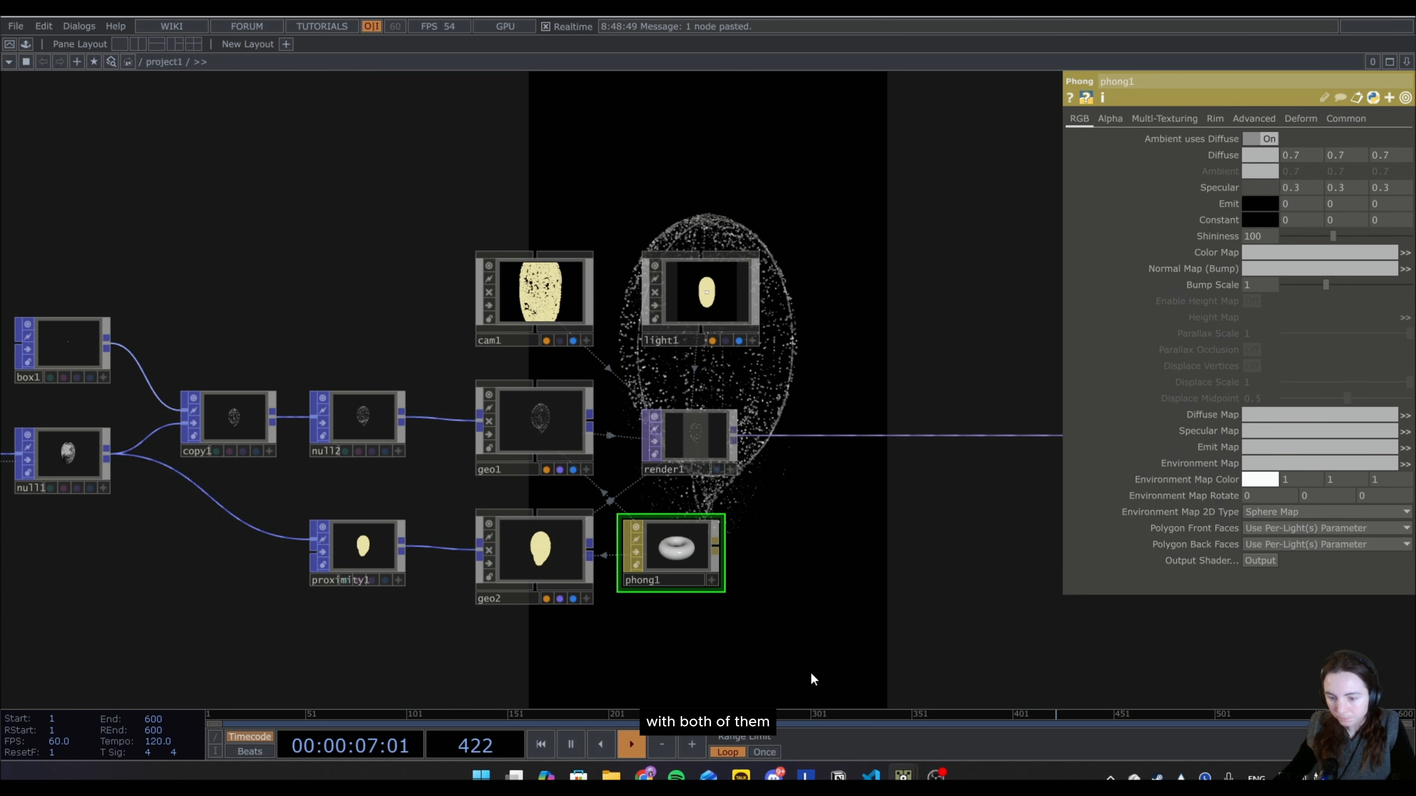
Set the Phong material's diffuse colour to 0.2 grey and its specular colour to white (1, 1, 1).
left_click(1261, 158)
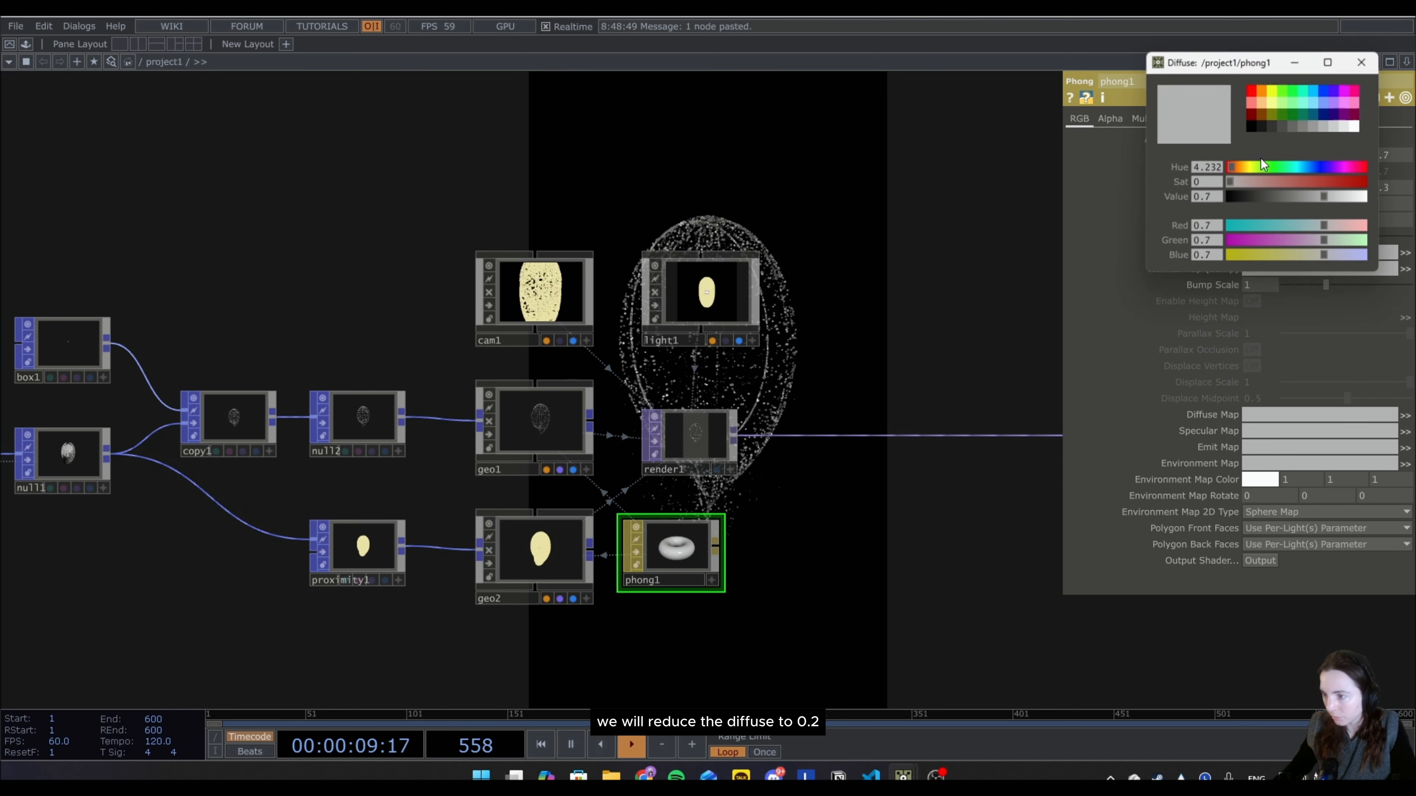
left_click(1271, 128)
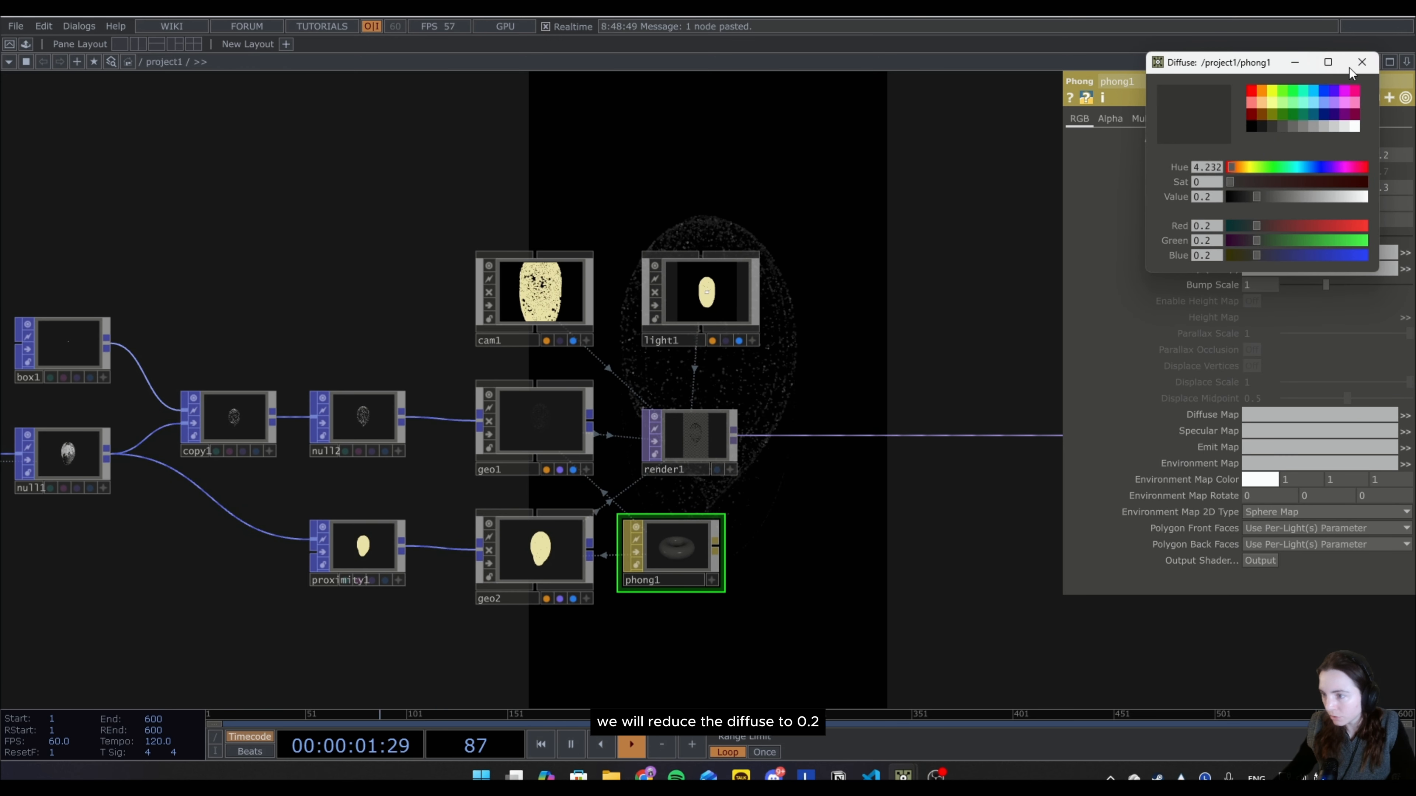
left_click(1366, 63)
left_click(1254, 190)
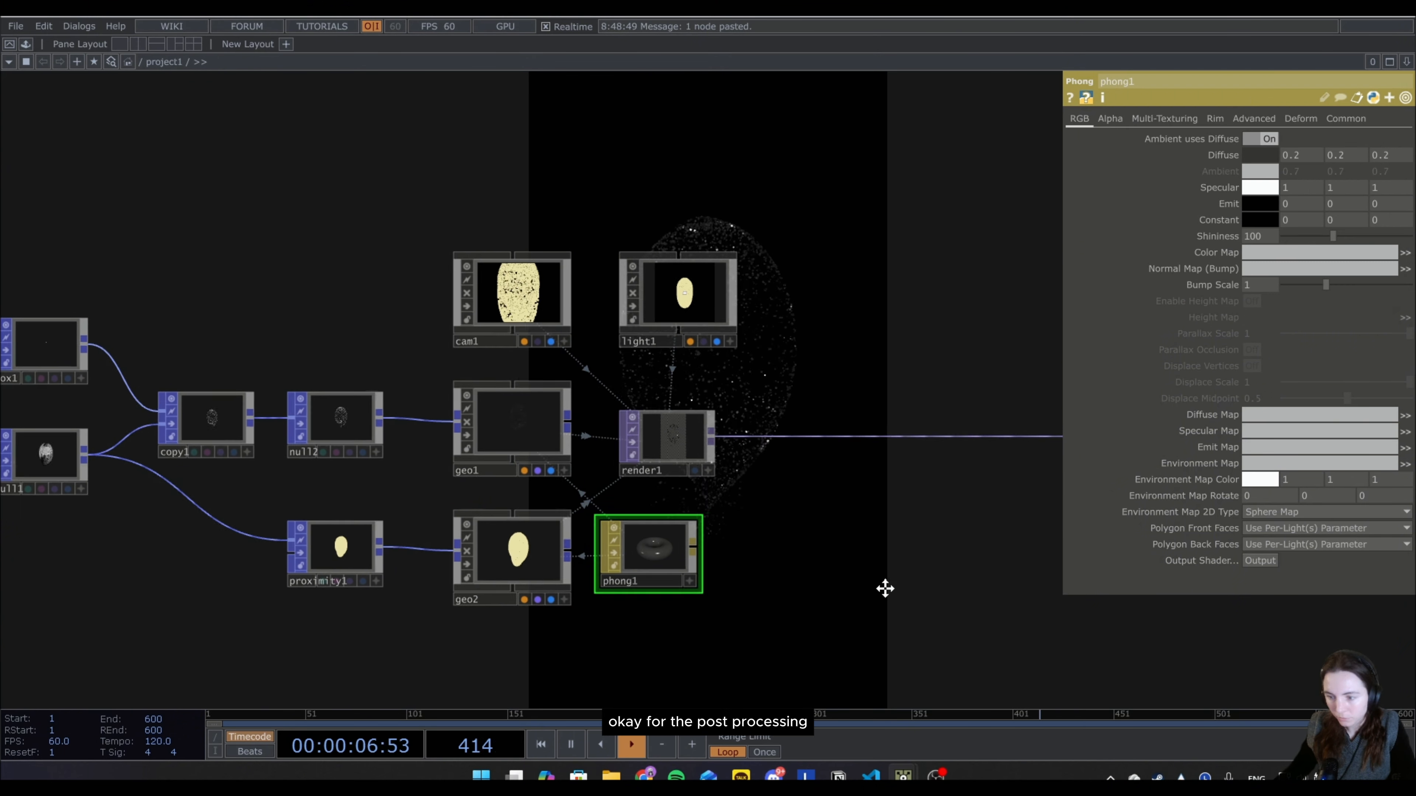
Move the final Null and Transform TOPs further right to make room for post-processing nodes after the render.
left_click_drag(884, 588, 666, 581)
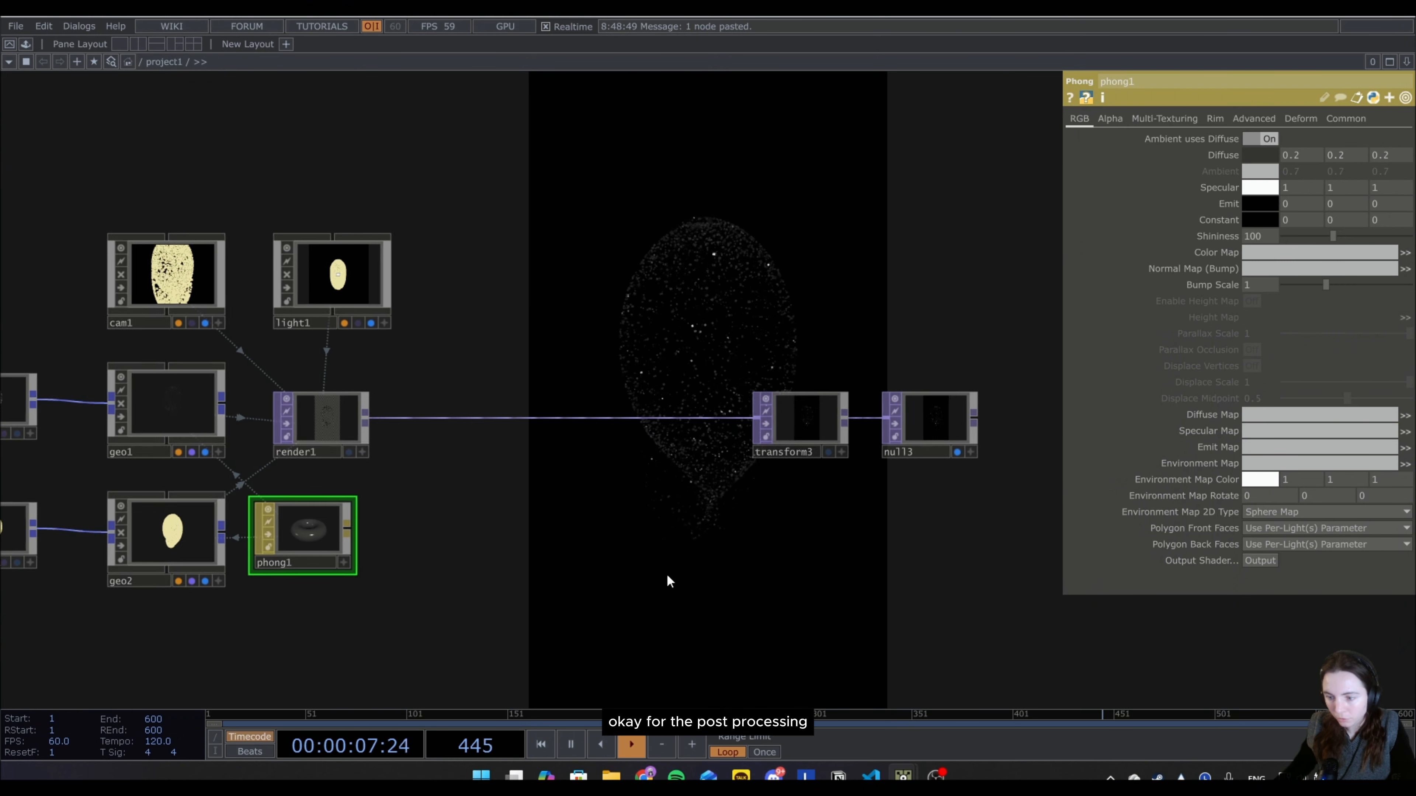
left_click_drag(925, 426, 999, 426)
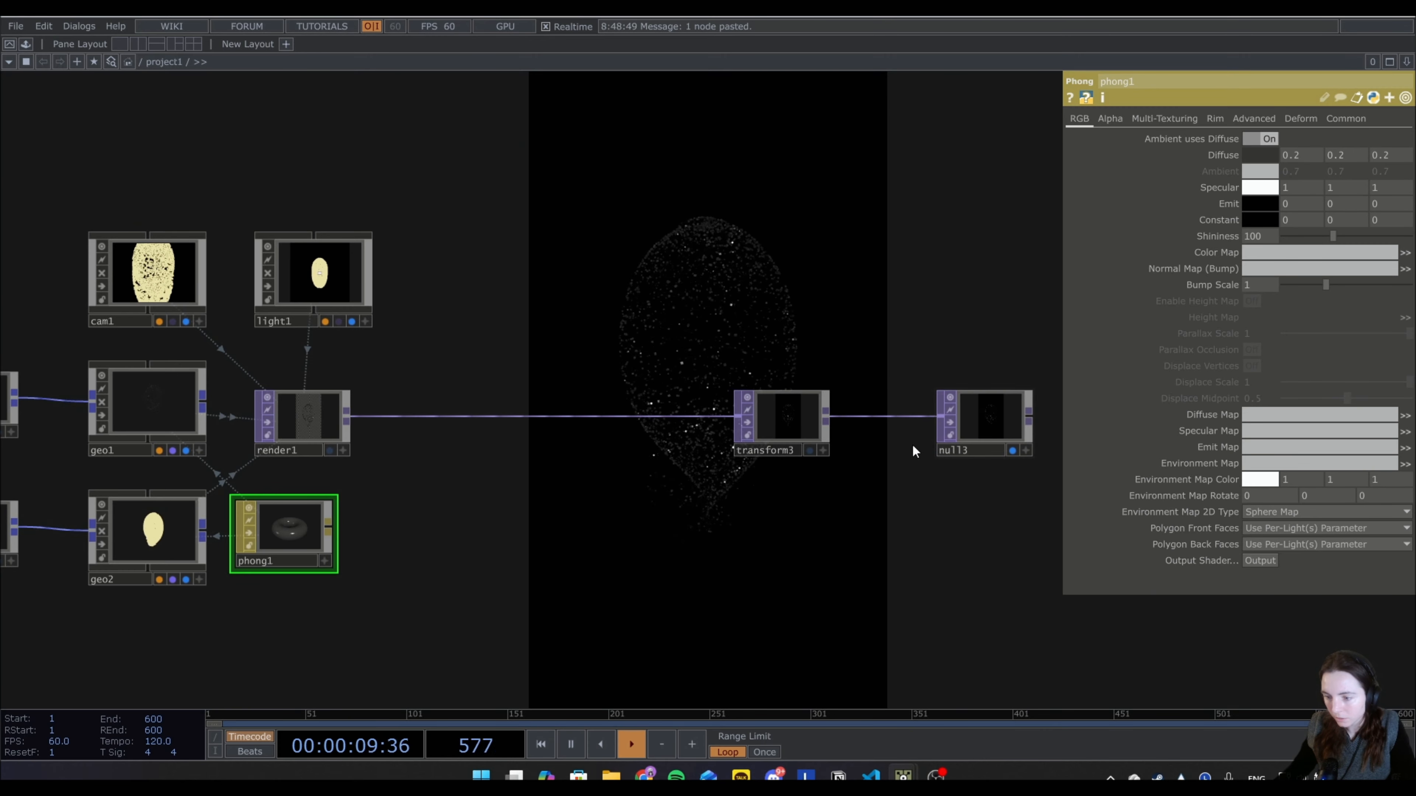
left_click_drag(825, 424, 917, 423)
Add a Feedback TOP just below the connection between the render and transform nodes.
right_click(328, 514)
type("fe")
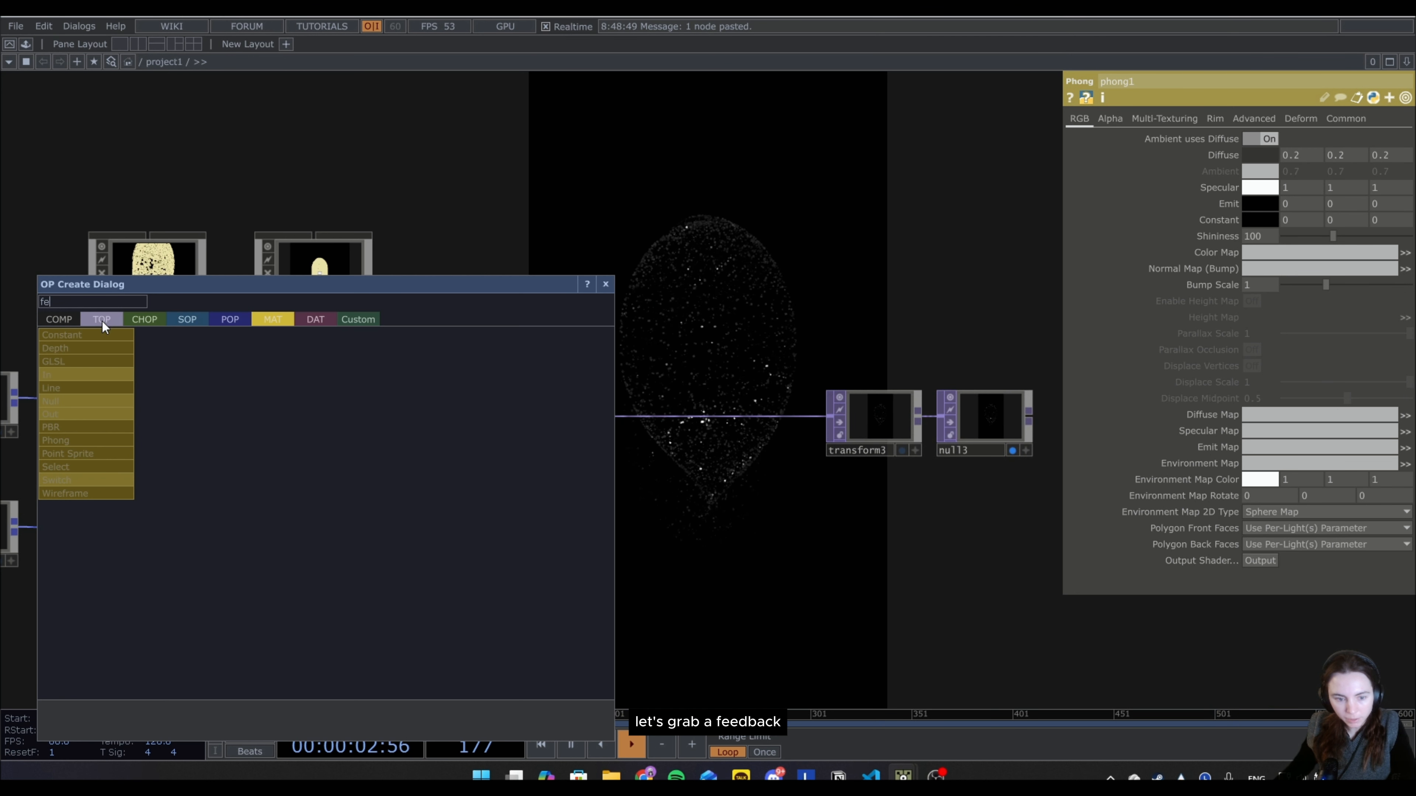
left_click(102, 321)
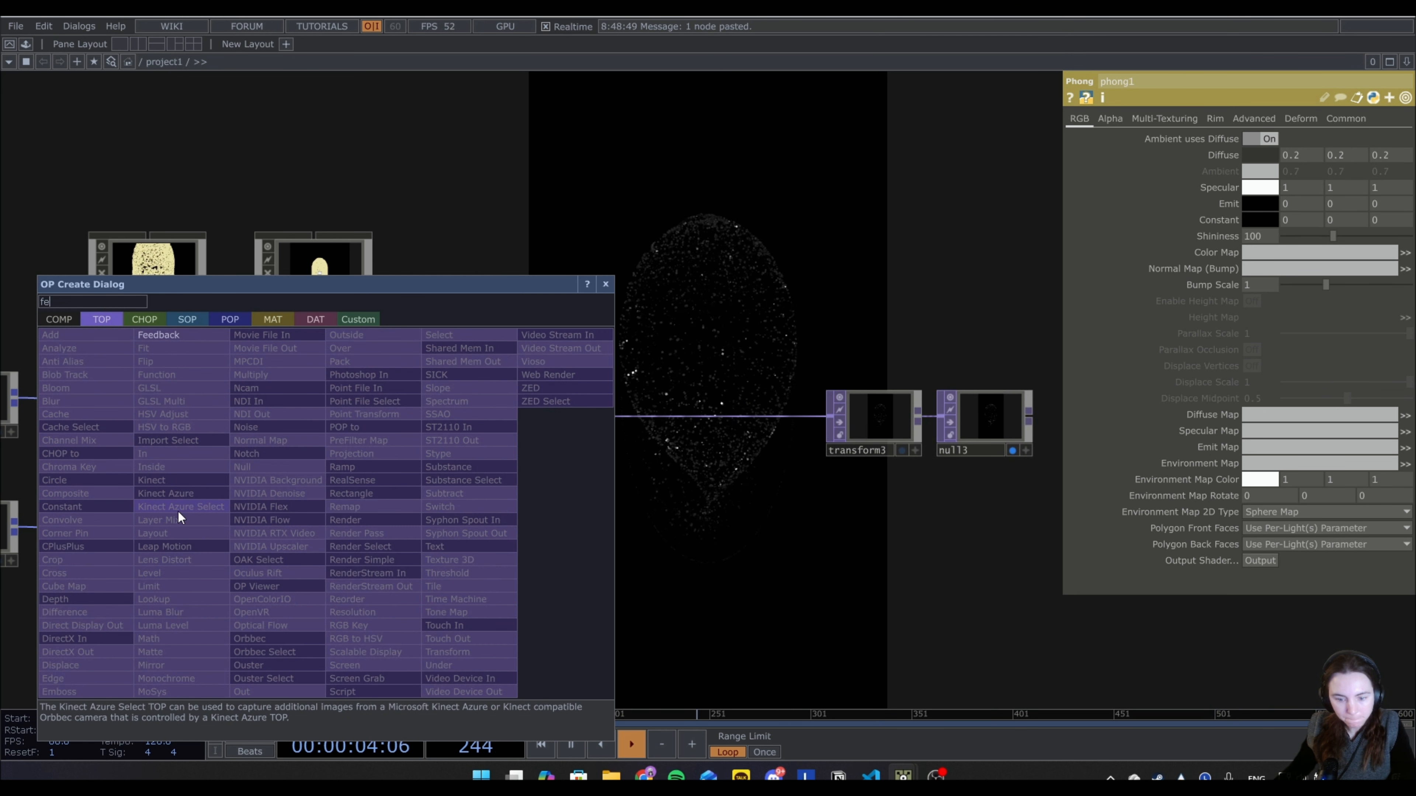
key("Return")
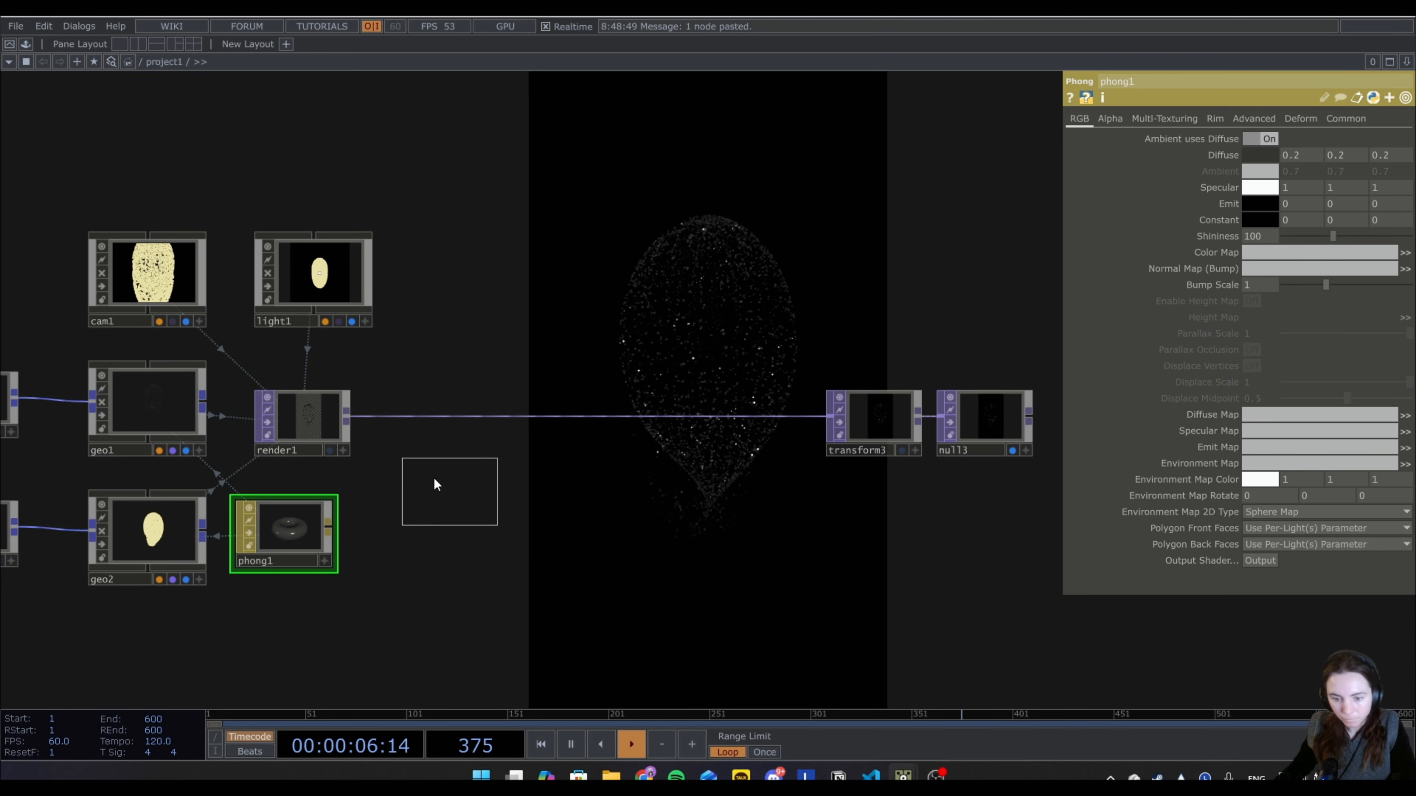
left_click(455, 480)
Append a Level TOP to the Feedback TOP's output.
right_click(474, 478)
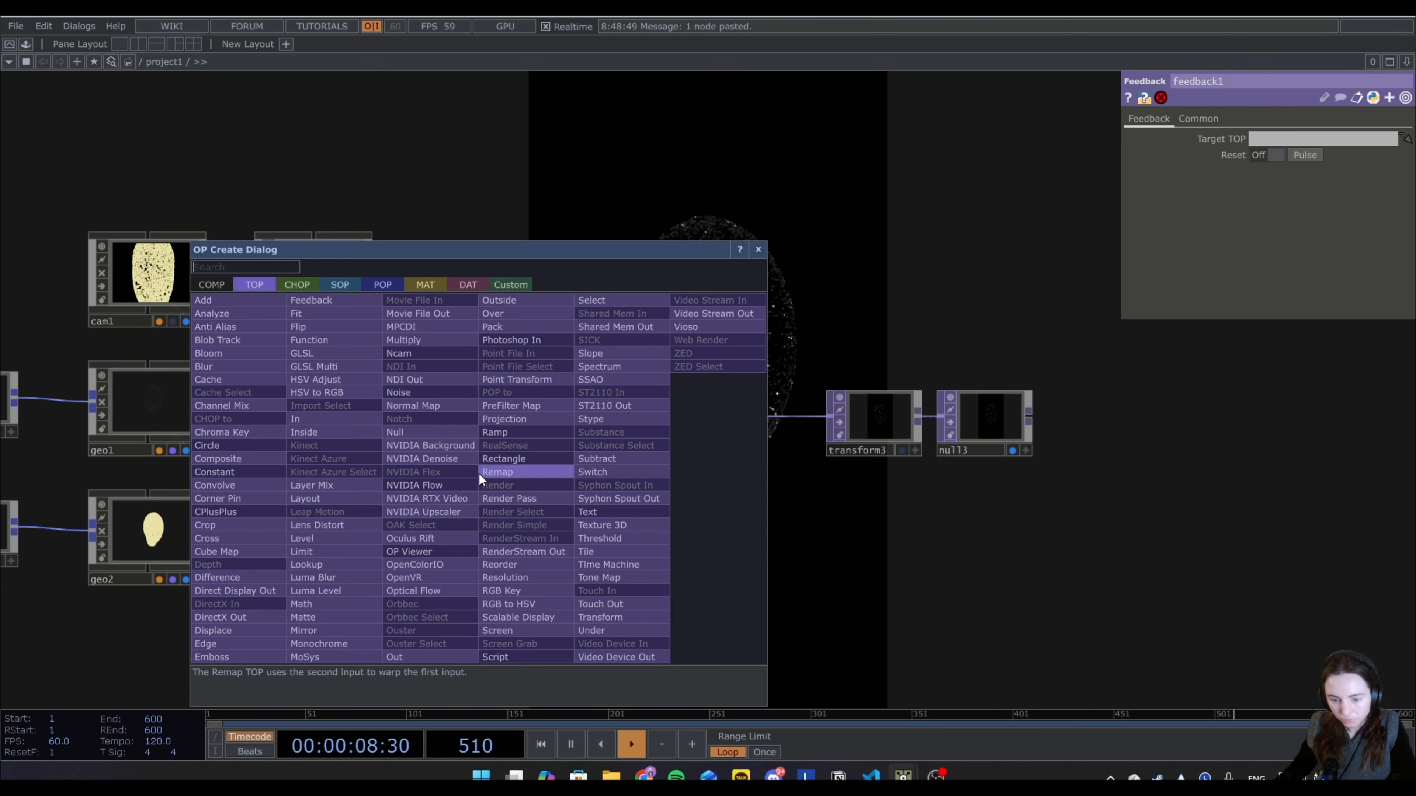
left_click(315, 538)
left_click(589, 473)
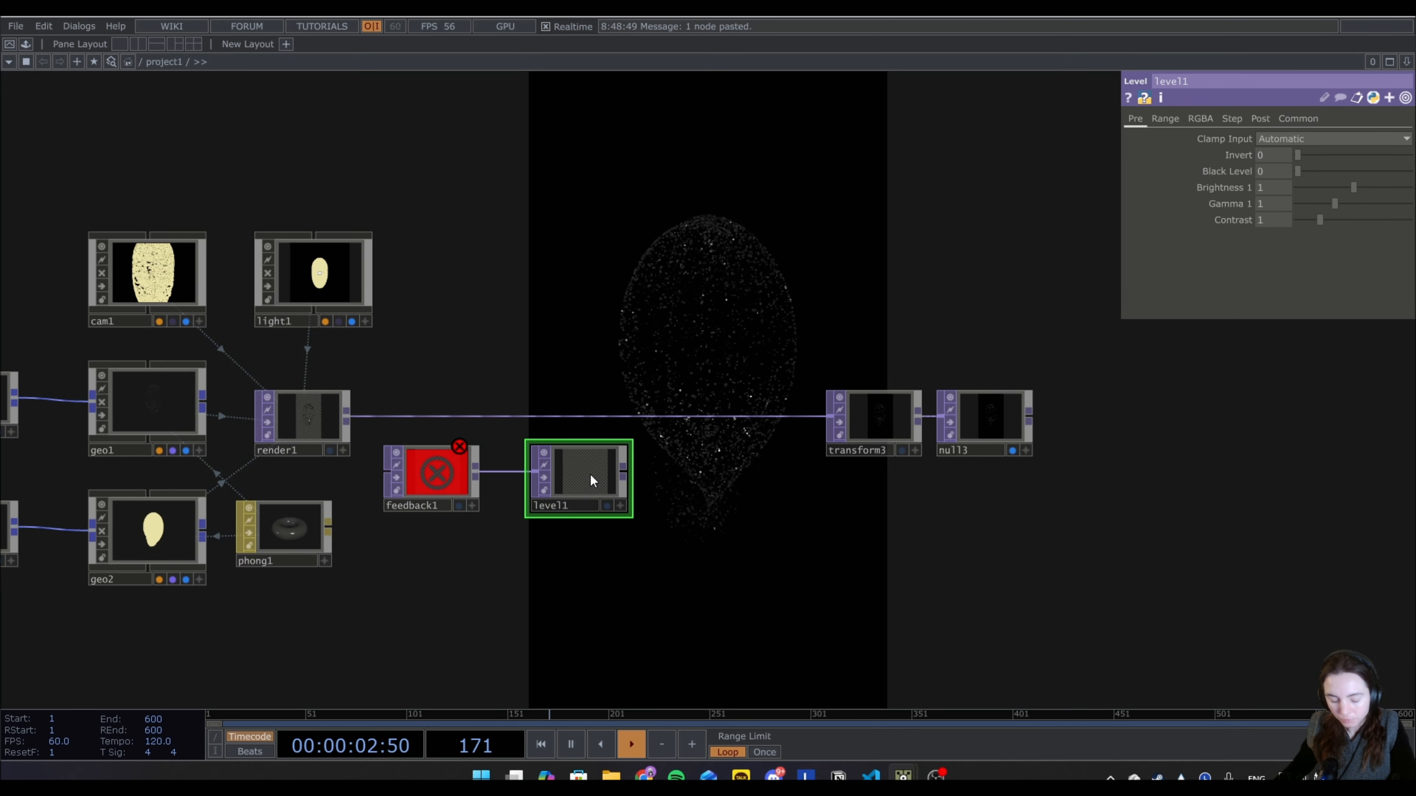
Add a Composite TOP above and to the right of the Level TOP, with render1 as its first input.
key("Tab")
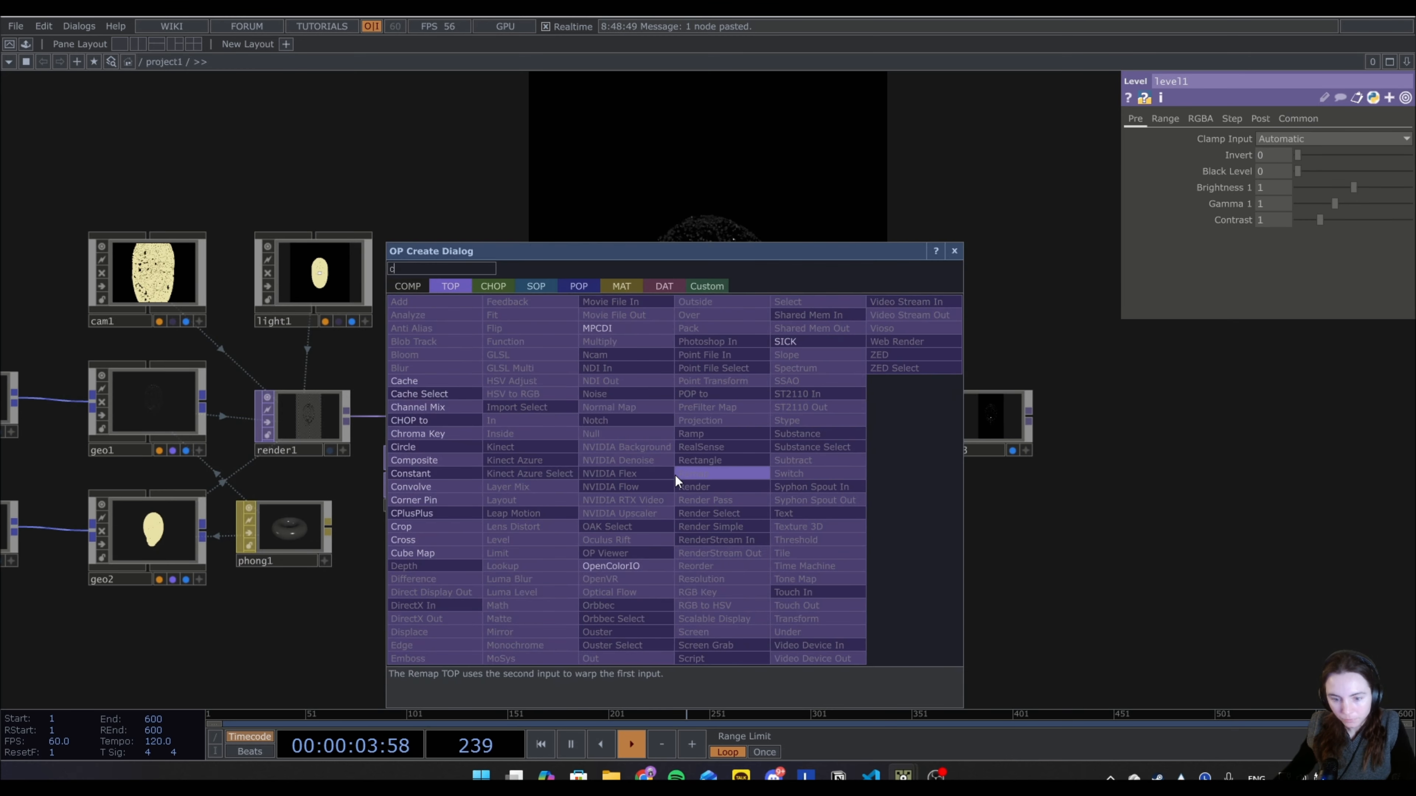
left_click(438, 461)
left_click(680, 405)
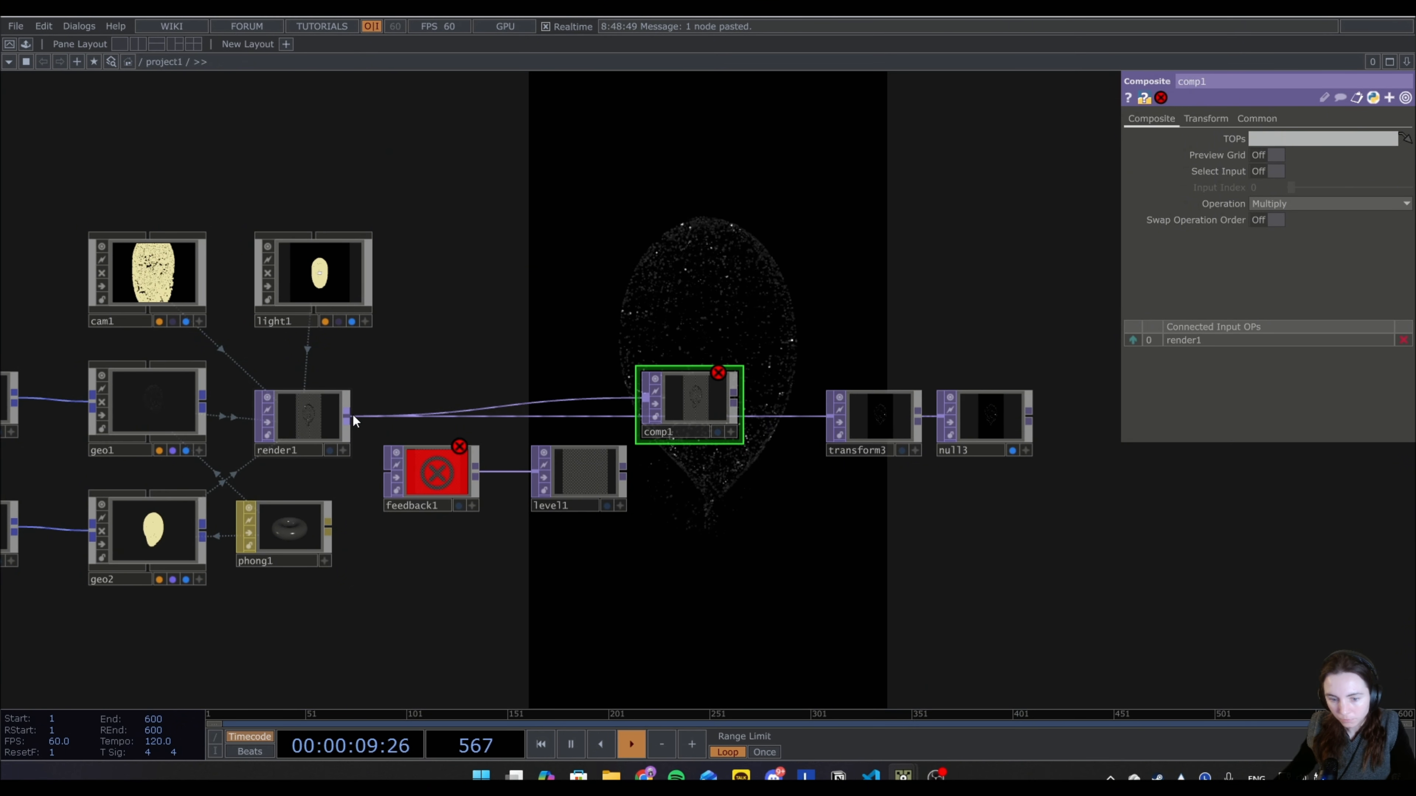
Wire render1 into the Feedback TOP and level1 into the composite's second input, then route the composite's output into transform3.
left_click_drag(352, 414, 387, 471)
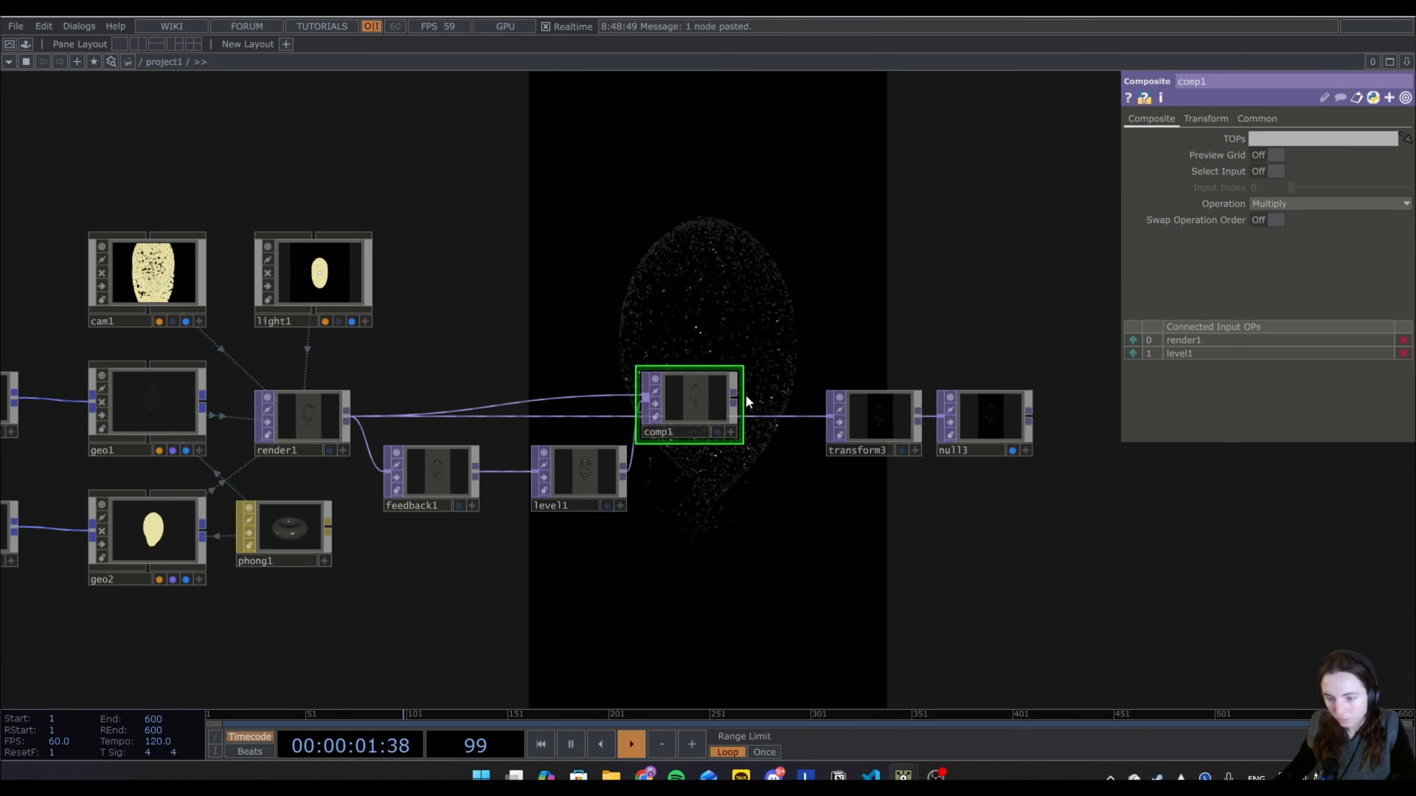
left_click_drag(790, 427, 830, 416)
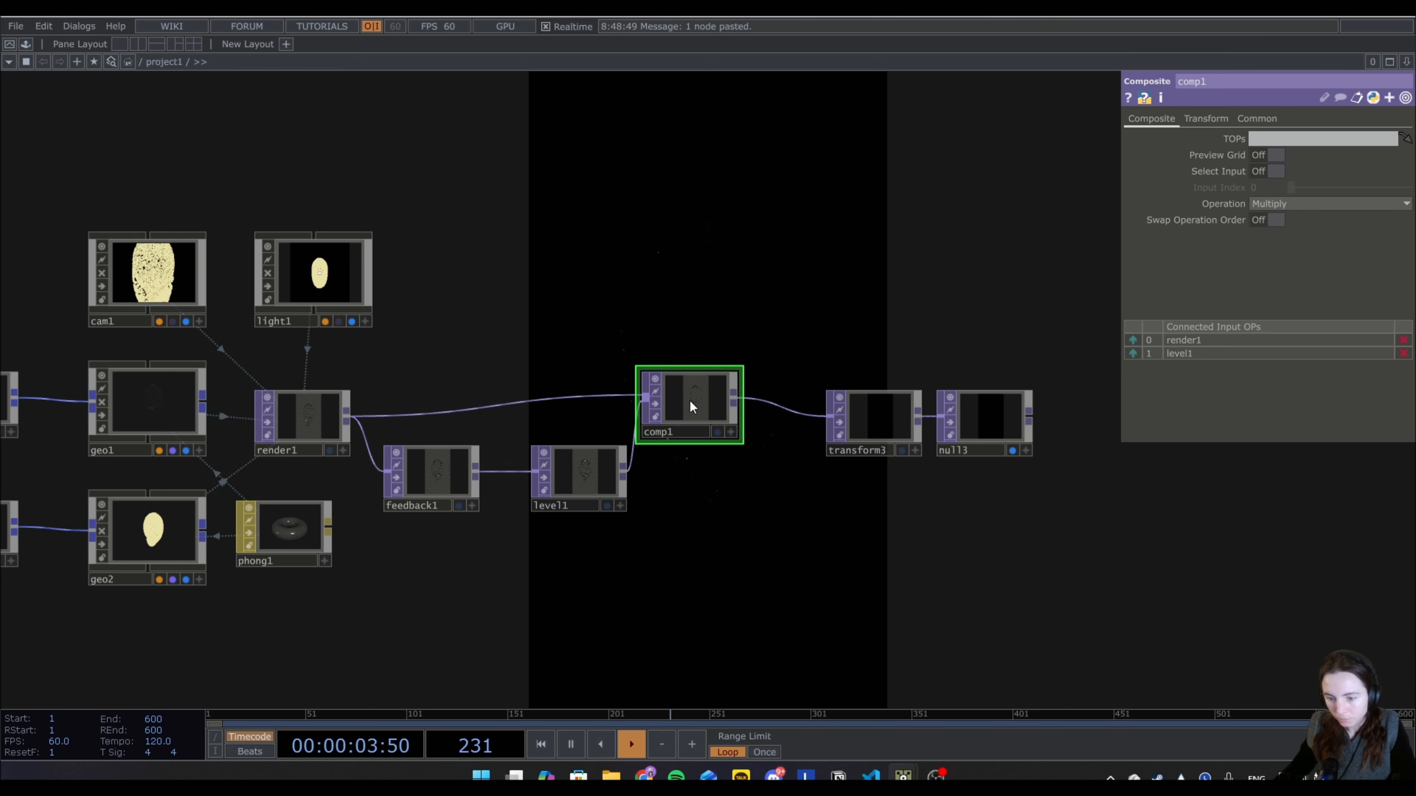
Set comp1 as the Feedback TOP's target and change the composite's operation to Add.
left_click_drag(699, 408, 468, 487)
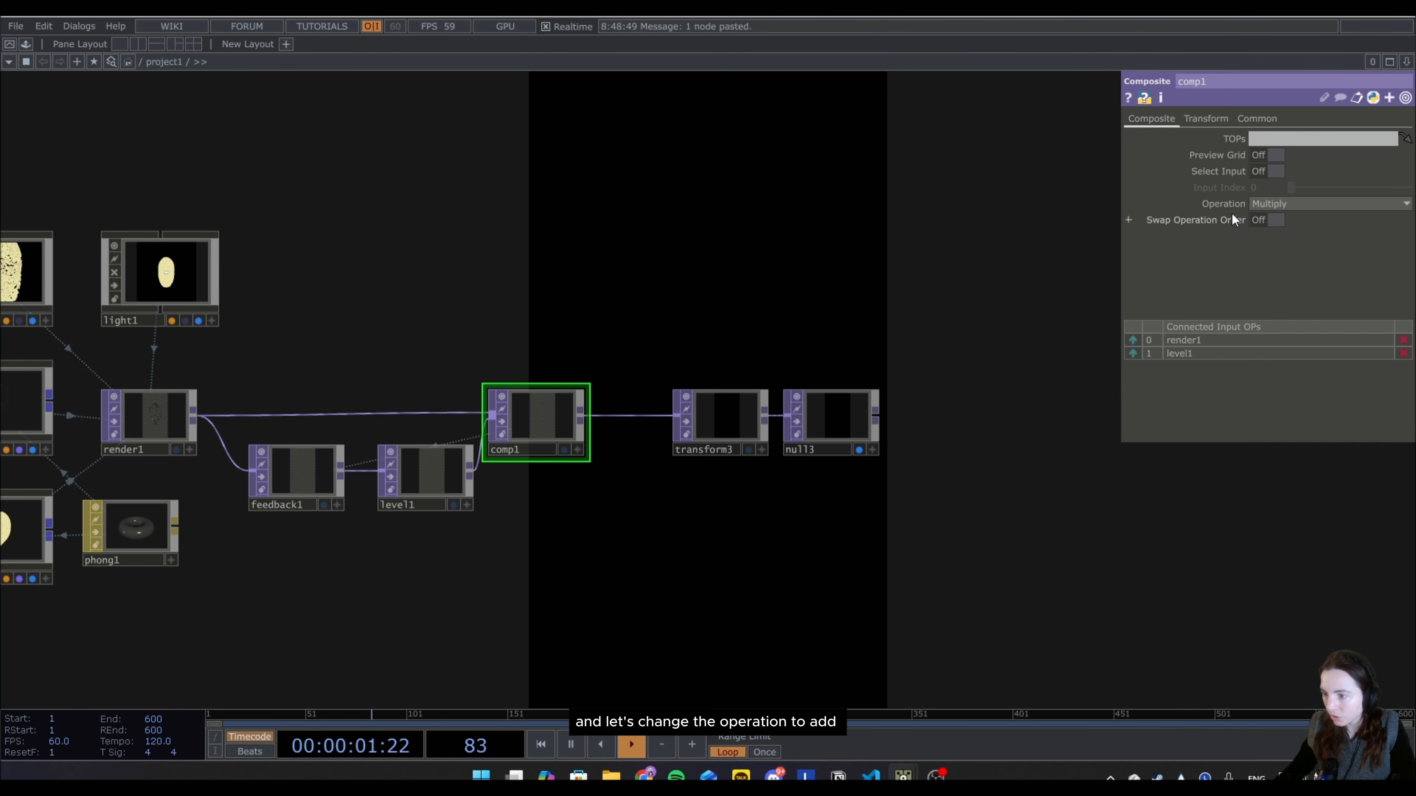
left_click(1261, 205)
left_click(1257, 218)
Set the opacity of the feedback loop's Level TOP, level1, to 0.6.
left_click_drag(574, 540, 296, 546)
left_click(138, 489)
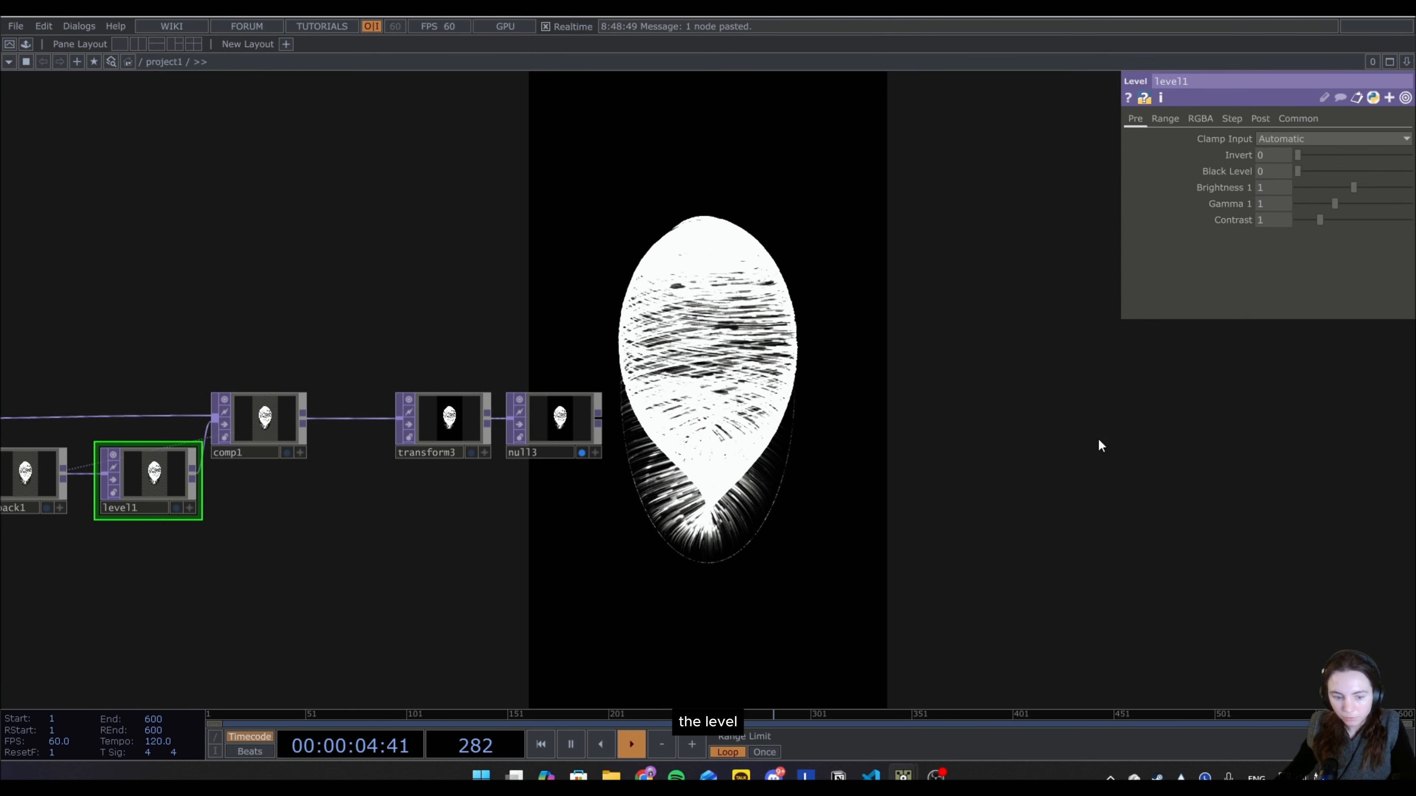
left_click(1259, 118)
left_click(1272, 156)
type("0.")
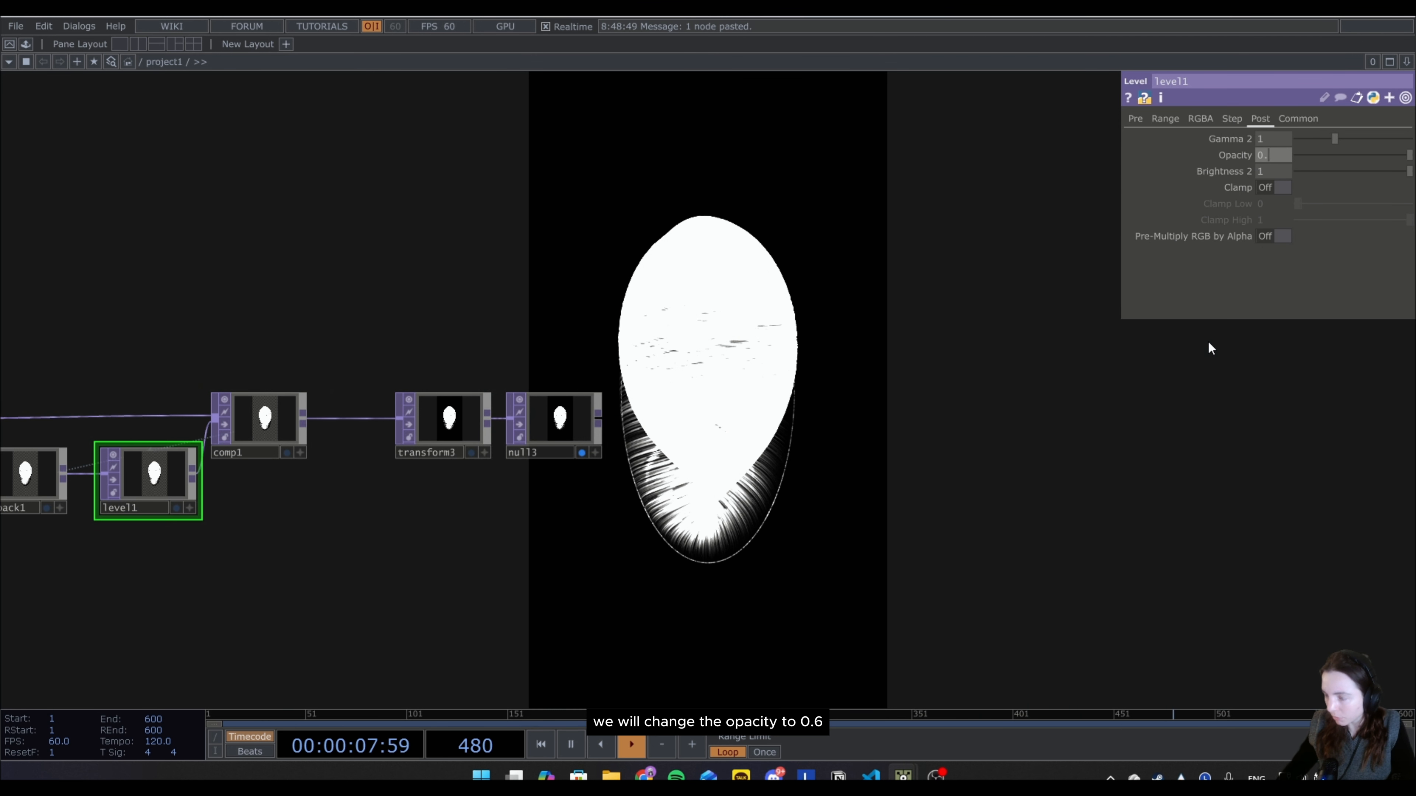
type("6")
key("Return")
Space out the end of the chain by moving null3 and transform3 away from comp1, and shift comp1 slightly away from level1.
left_click_drag(597, 435, 991, 443)
left_click_drag(449, 418, 834, 440)
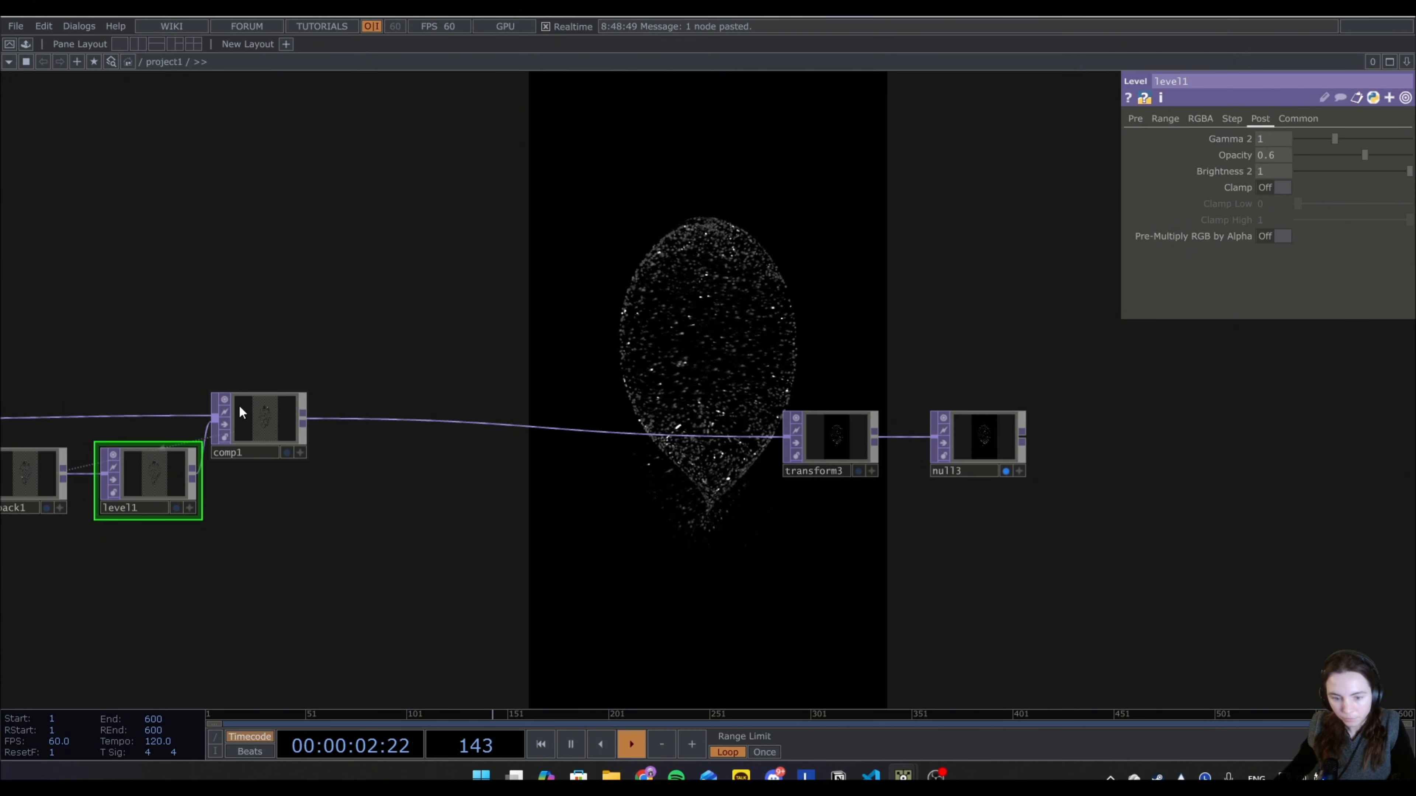
left_click_drag(240, 407, 258, 408)
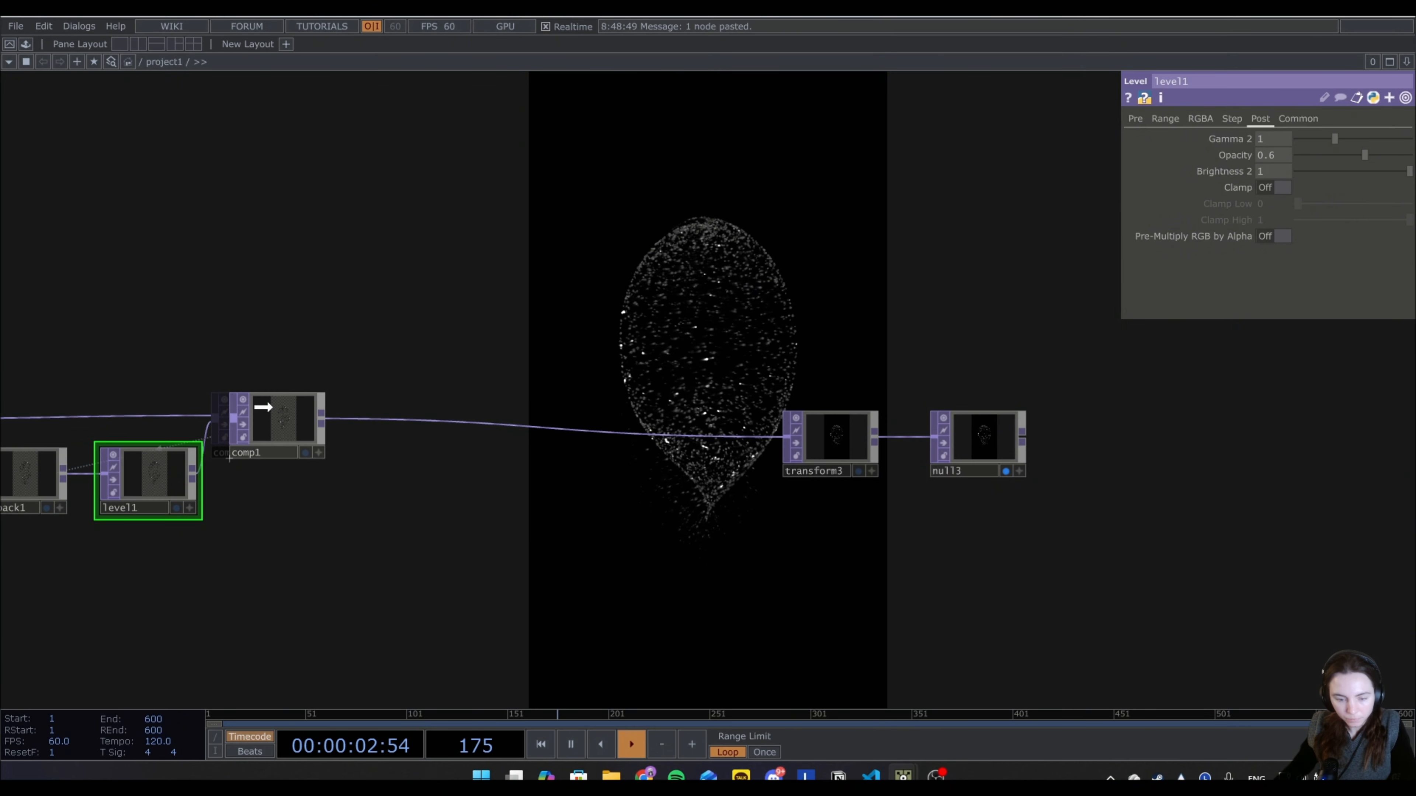
Insert a Bloom TOP between comp1 and transform3, with both Pre-Black Level and Min Bloom Radius set to 0.
right_click(323, 418)
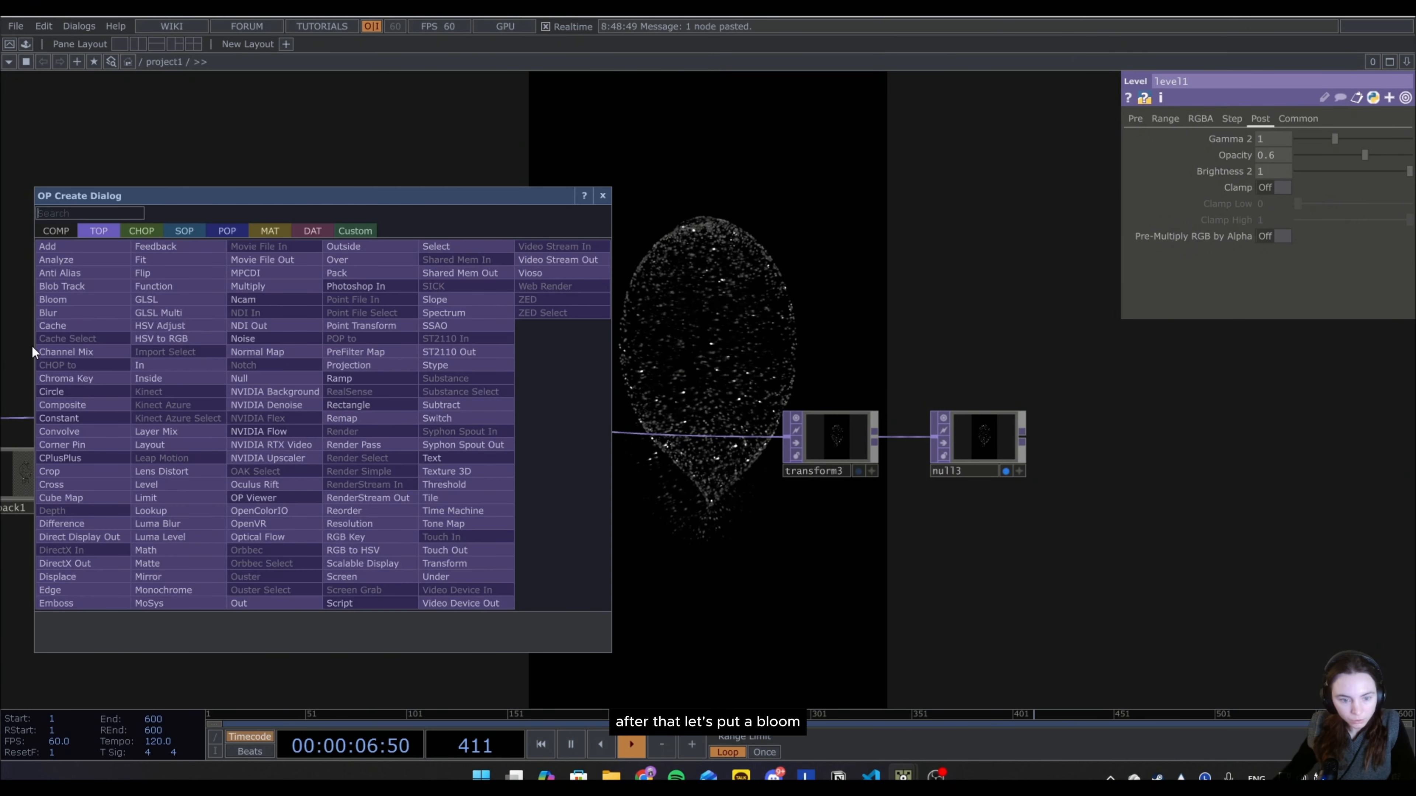
left_click(79, 302)
left_click(391, 423)
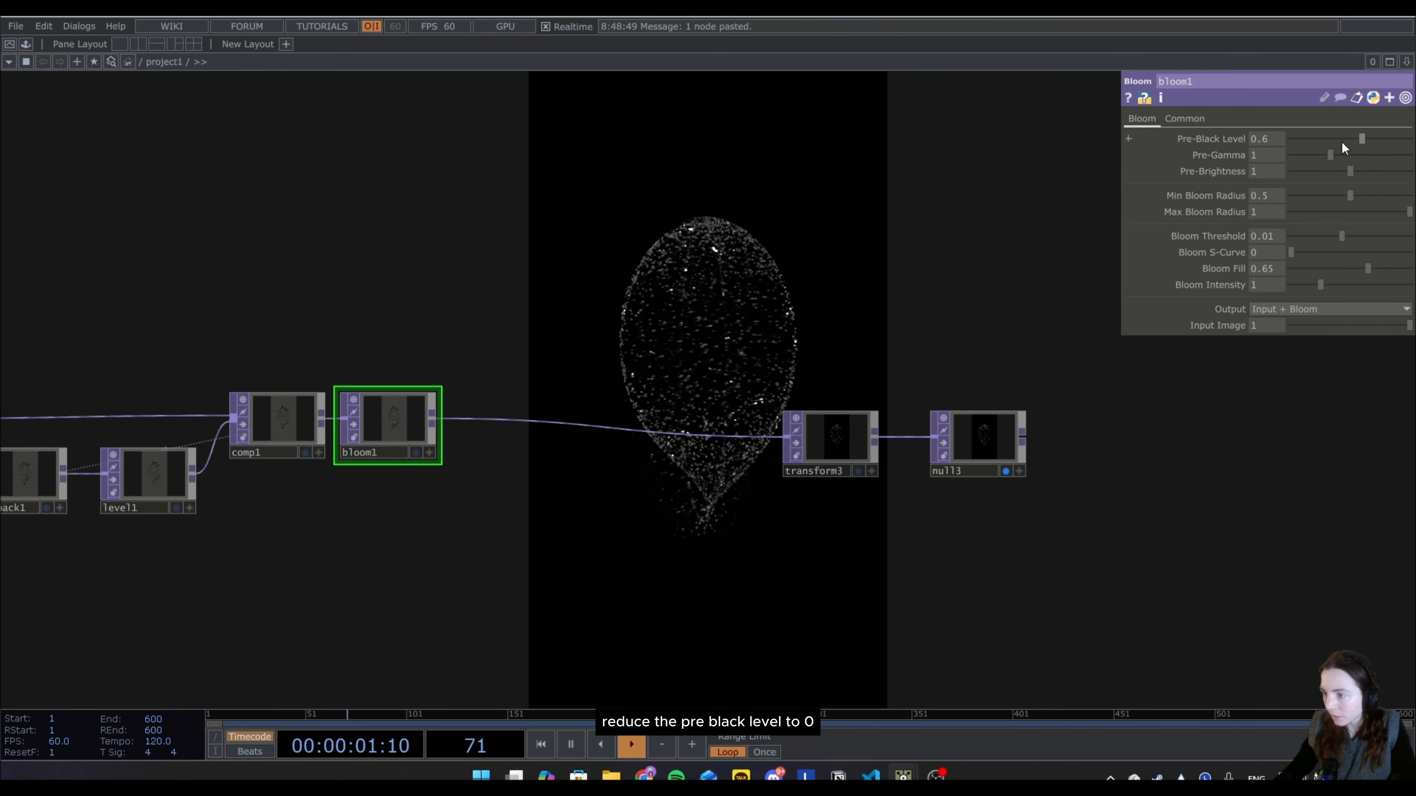
left_click_drag(1360, 138, 1257, 140)
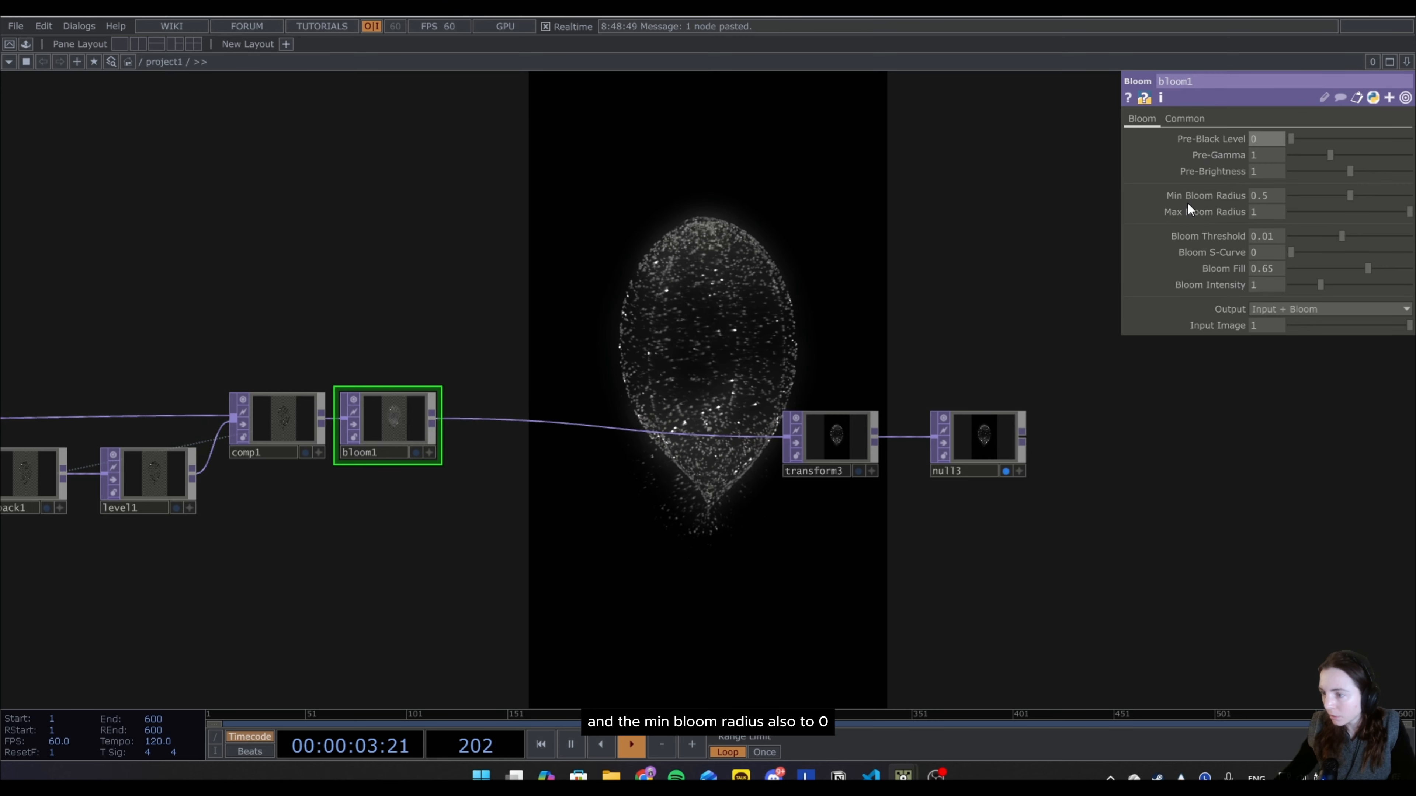
left_click_drag(1350, 196, 1273, 198)
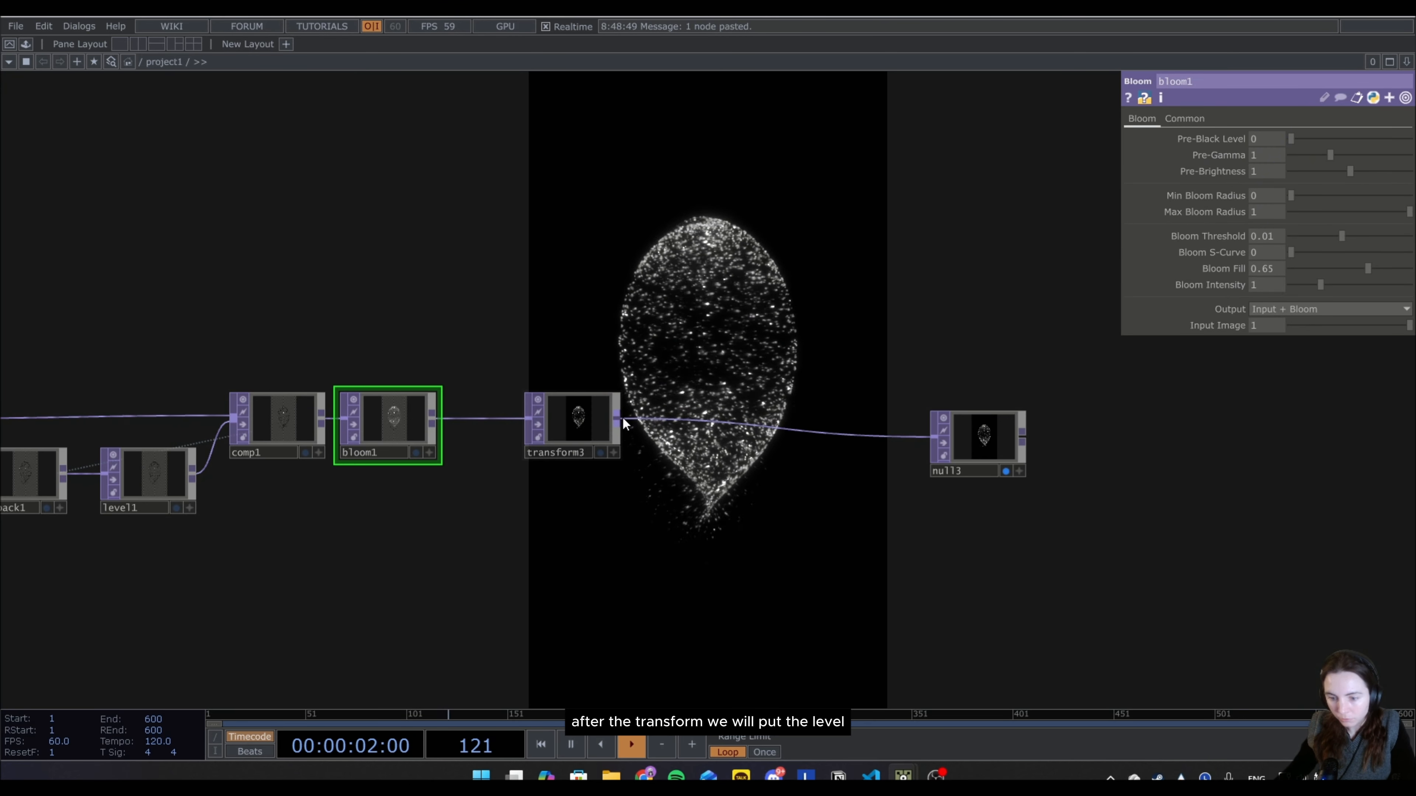
Insert a Level TOP between transform3 and null3.
right_click(622, 416)
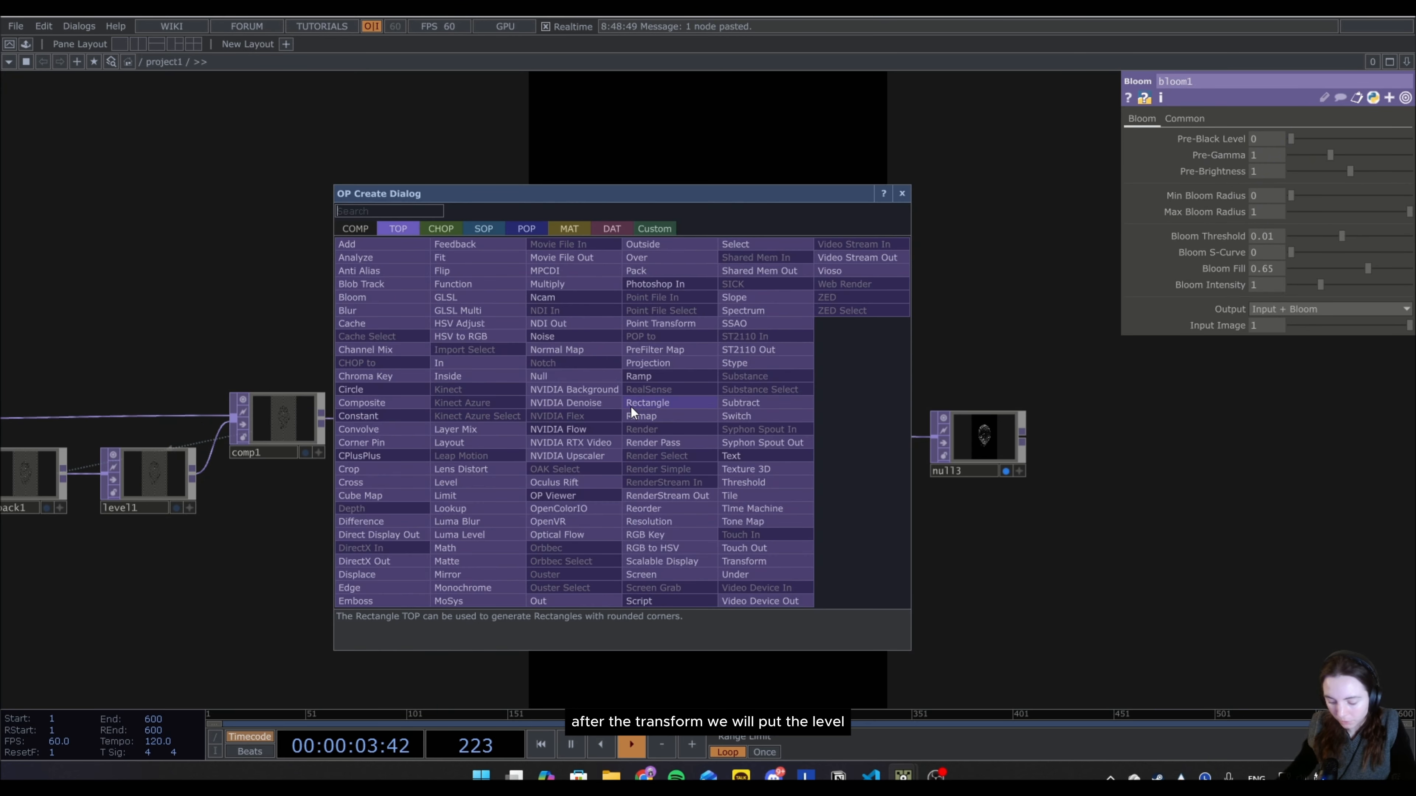
left_click(487, 482)
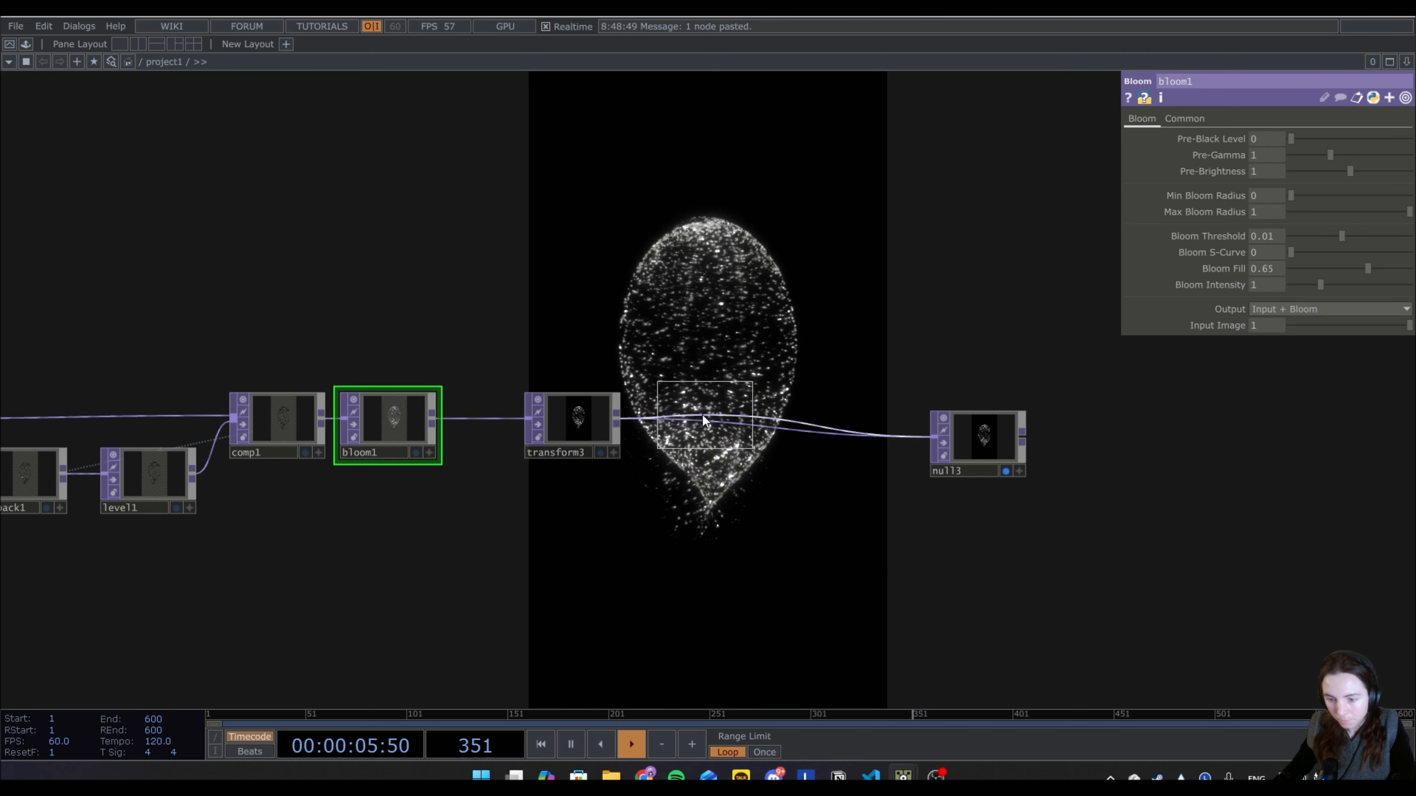
left_click(691, 428)
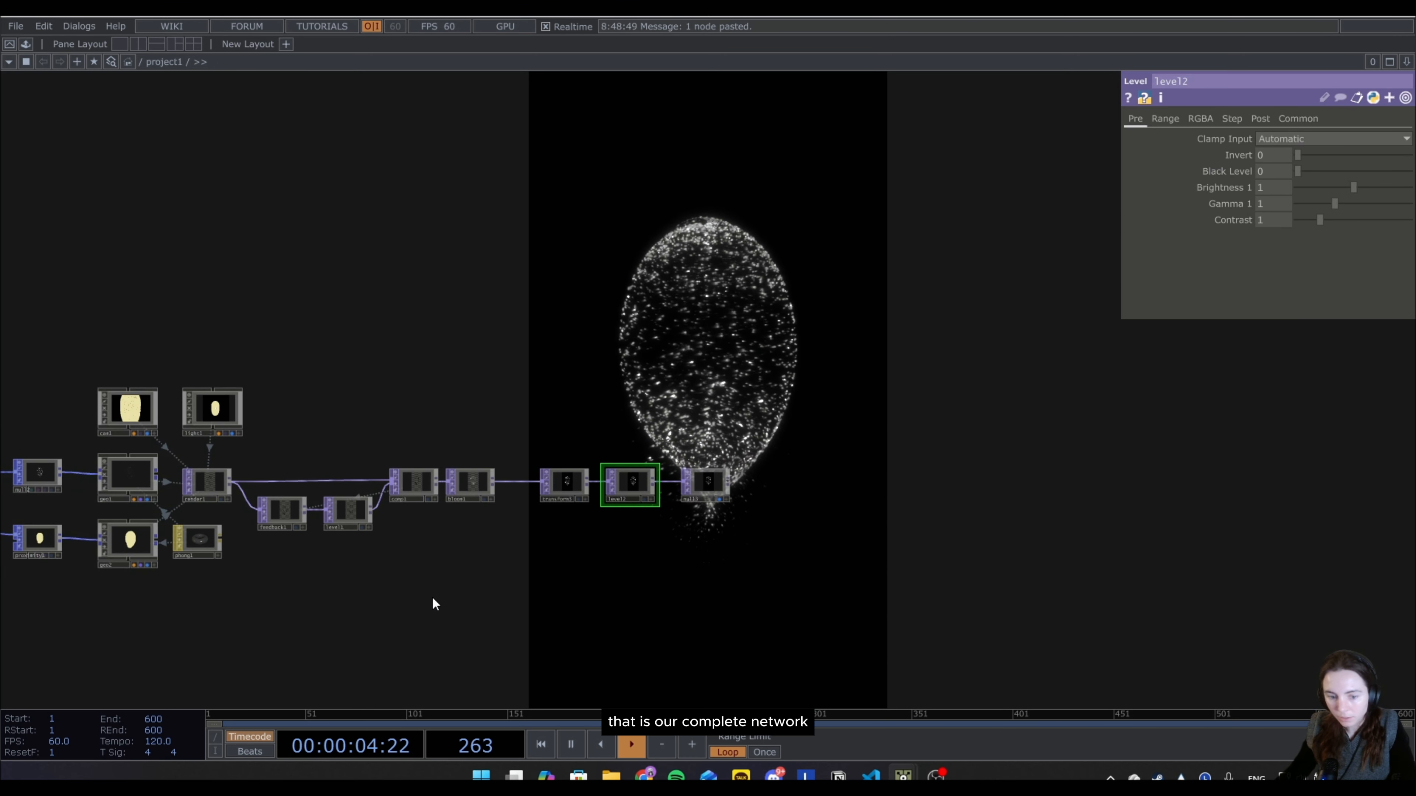
Set the Birth Rate of the particle1 operator to 5000.
left_click_drag(531, 597, 904, 560)
scroll(674, 589, "down", 3)
left_click_drag(700, 597, 853, 573)
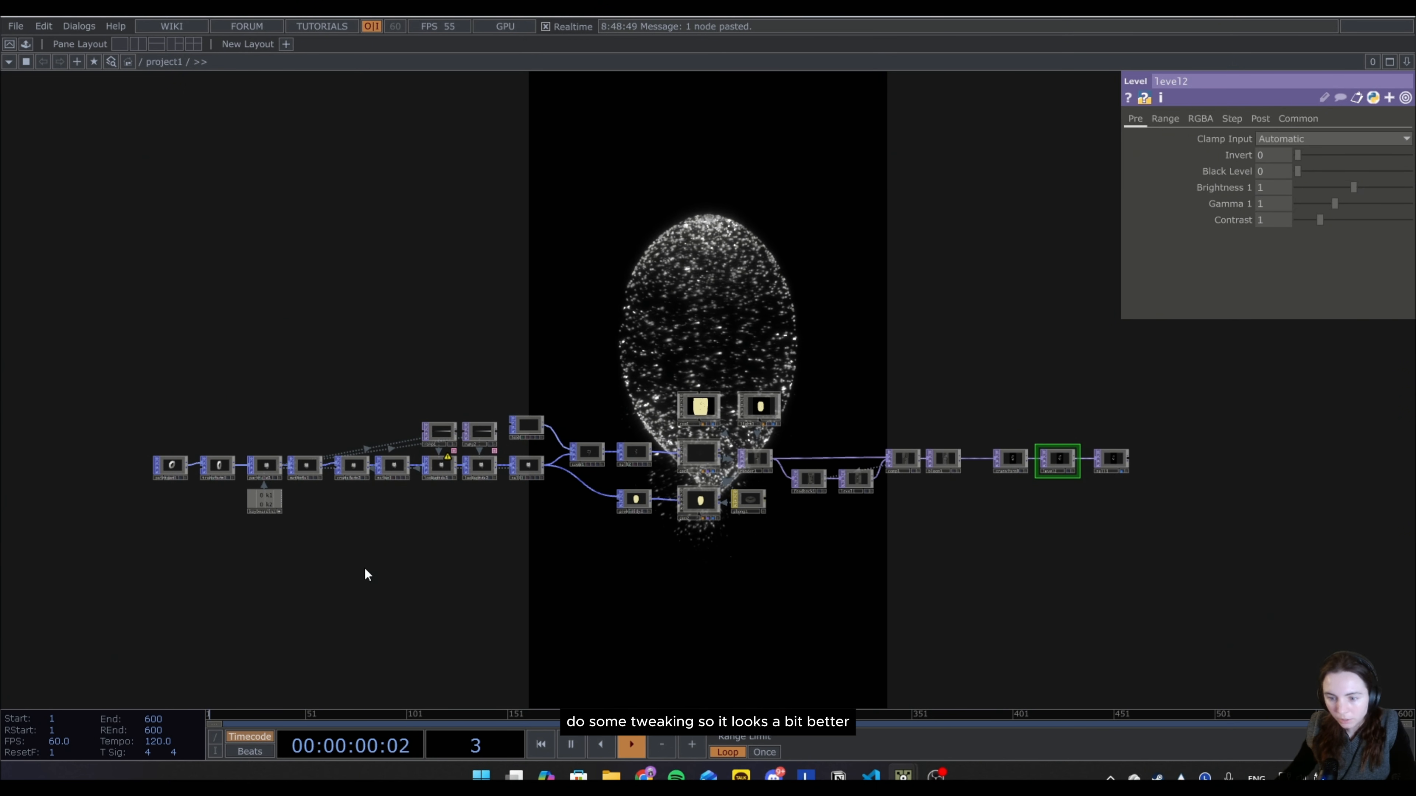
scroll(366, 569, "up", 3)
left_click_drag(638, 575, 627, 601)
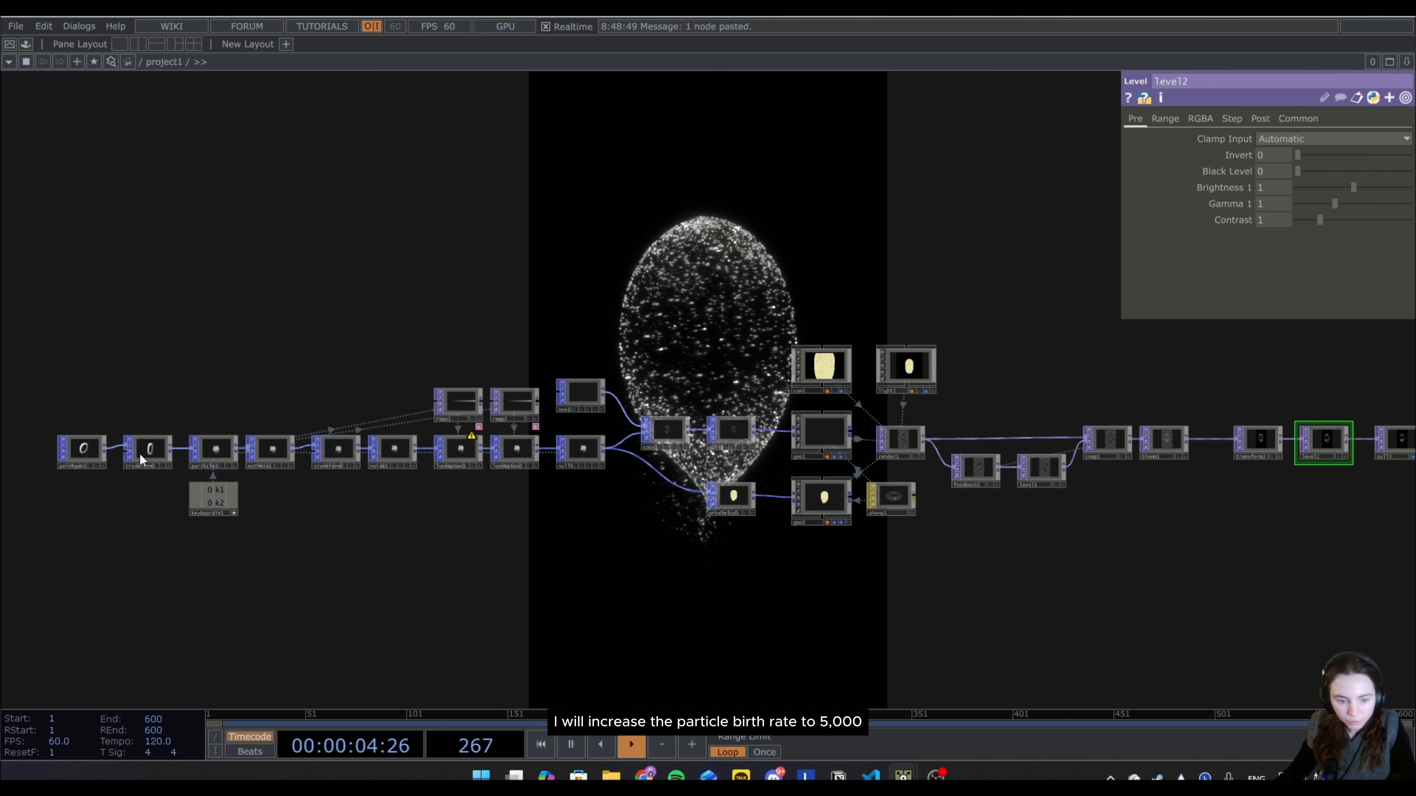
left_click(215, 449)
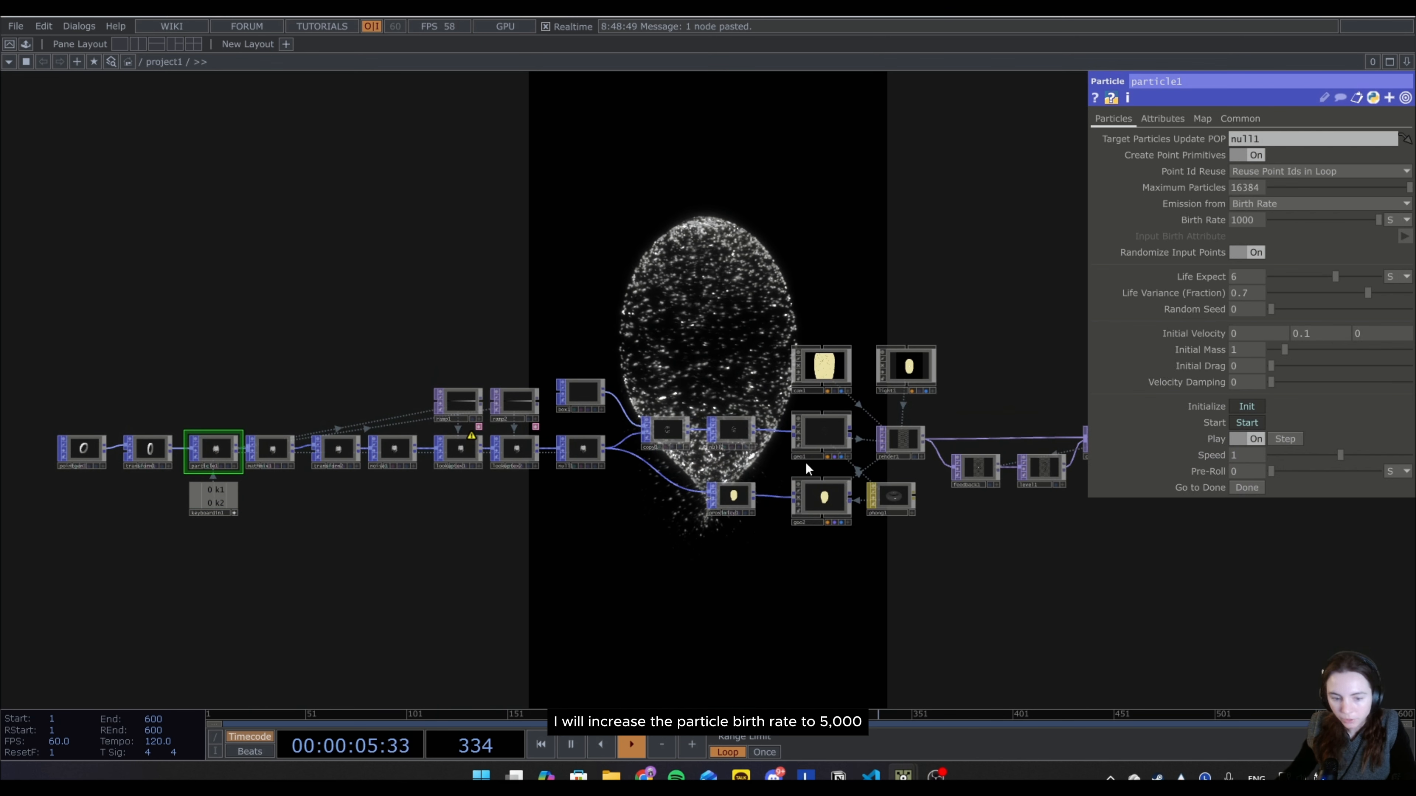
left_click(1248, 220)
type("5")
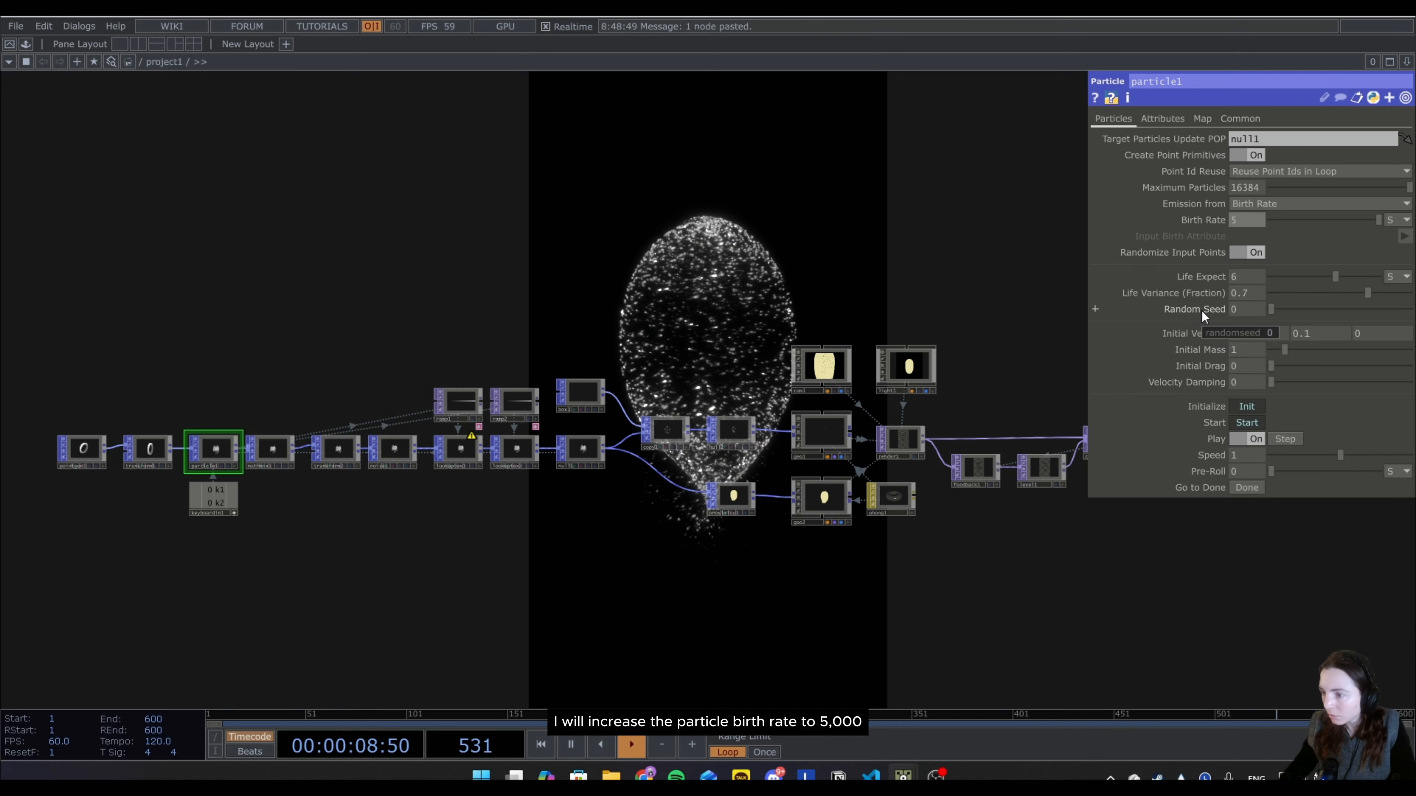
type("000")
key("Return")
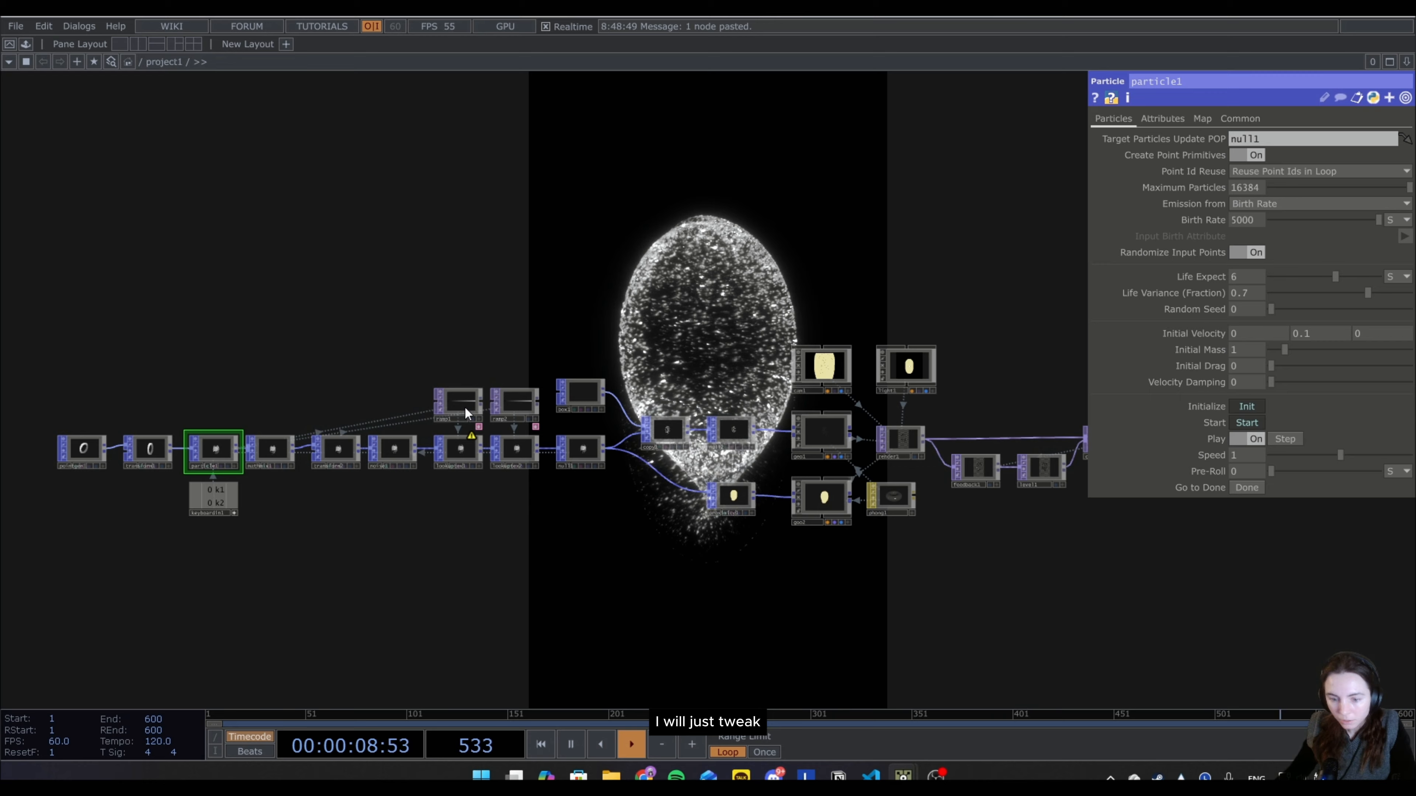
Set the phase of the ramp1 TOP to 0.4.
left_click(464, 402)
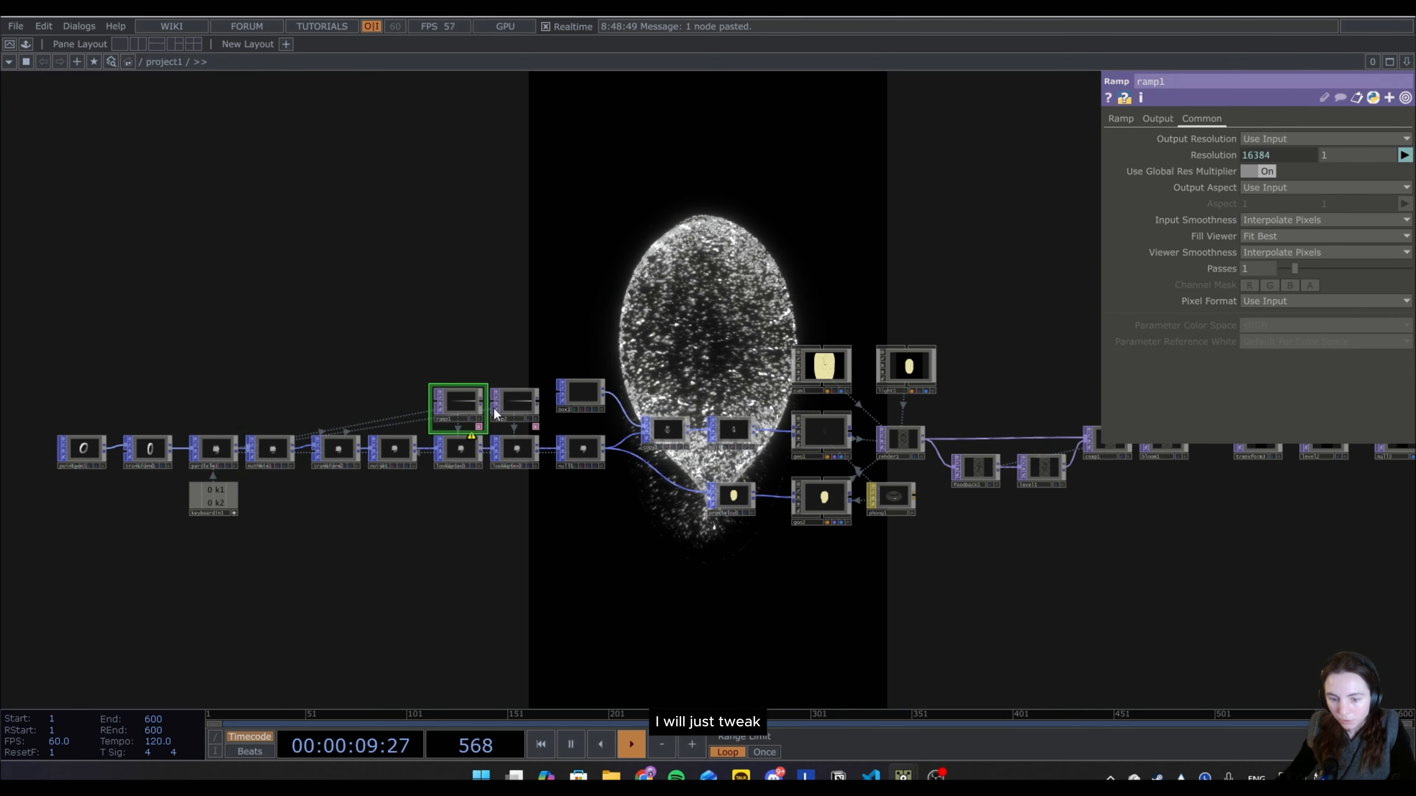
left_click(1132, 118)
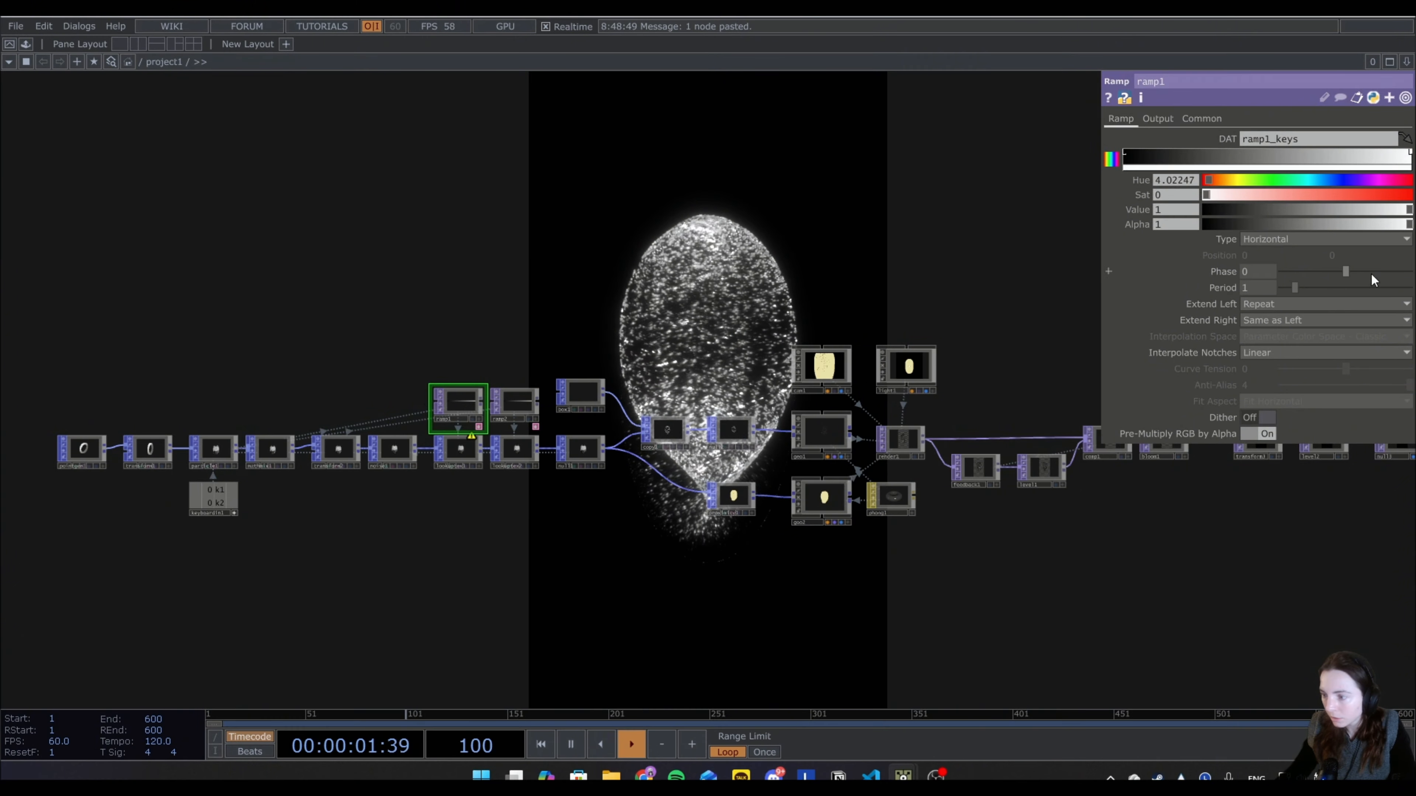
left_click_drag(1346, 268, 1372, 281)
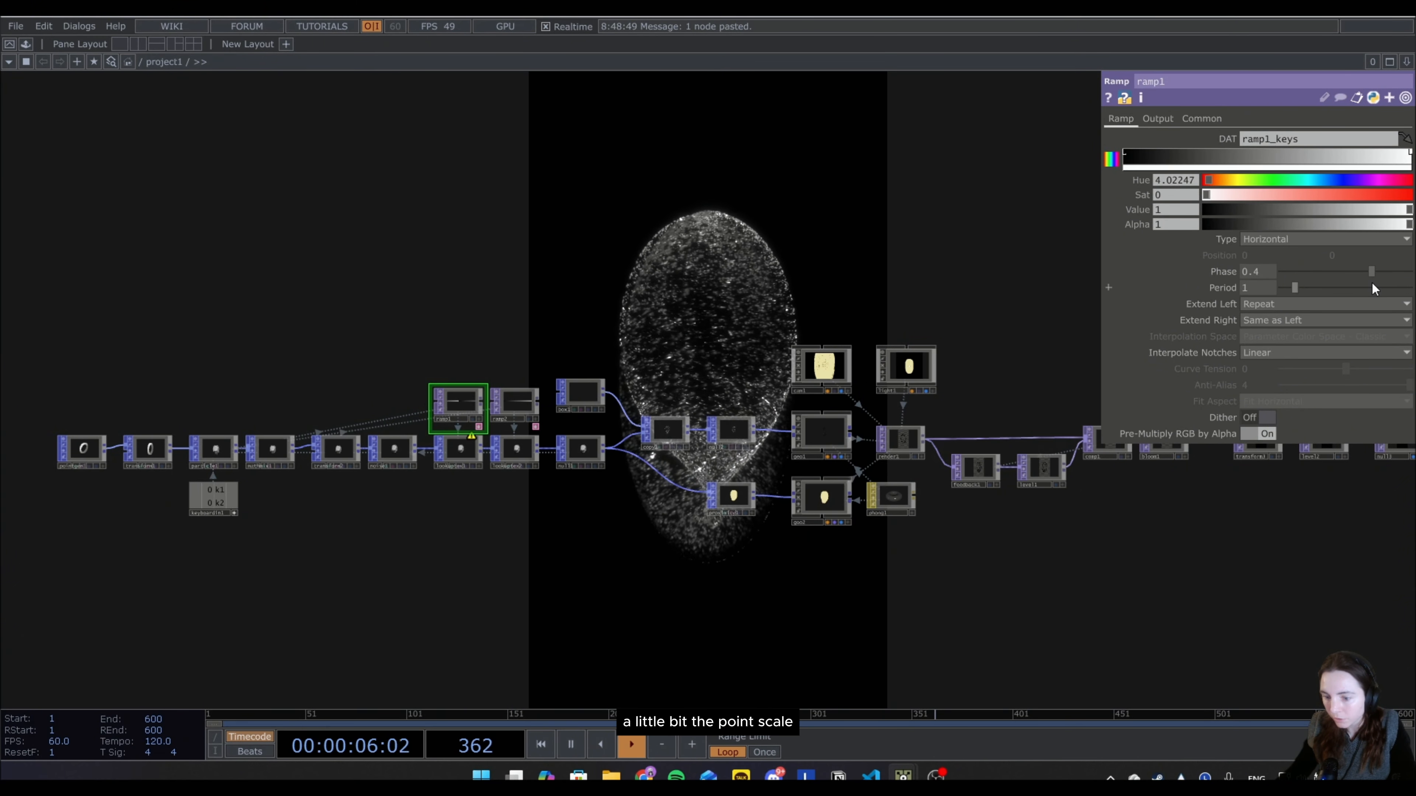
Set the phase of the ramp2 TOP to 0.17.
left_click(517, 403)
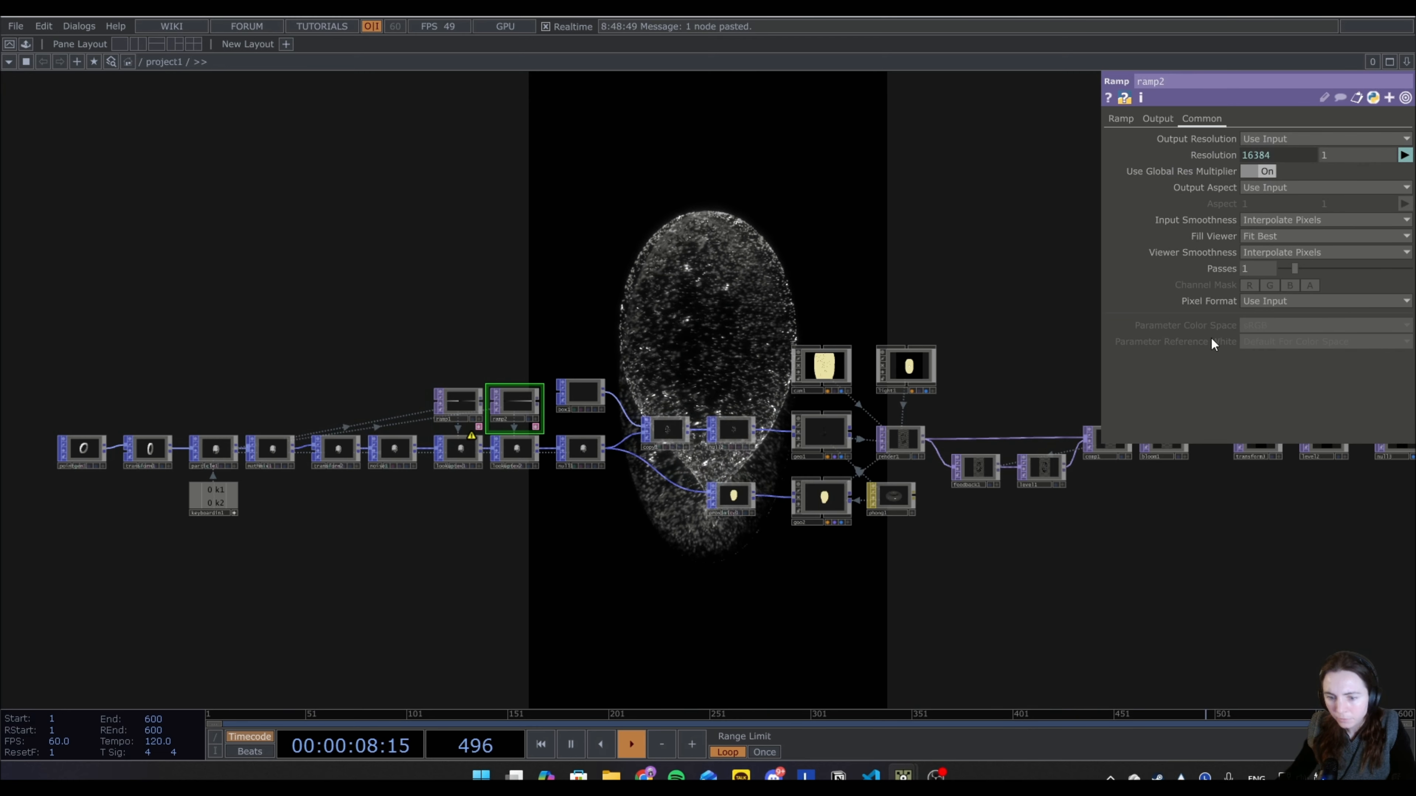
left_click(1120, 119)
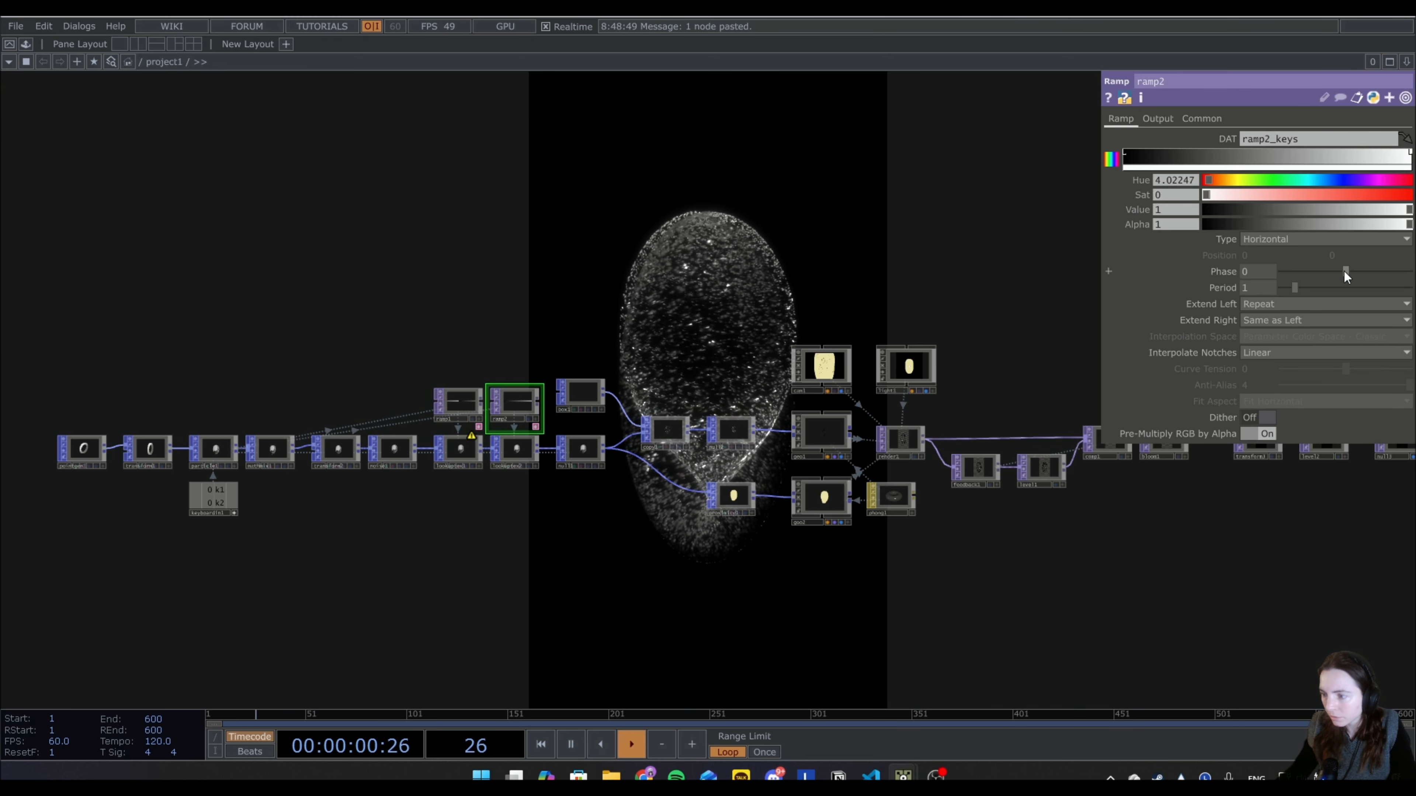
mouse_move(1344, 271)
left_mouse_down()
mouse_move(1332, 274)
mouse_move(1376, 270)
mouse_move(1343, 289)
left_mouse_up()
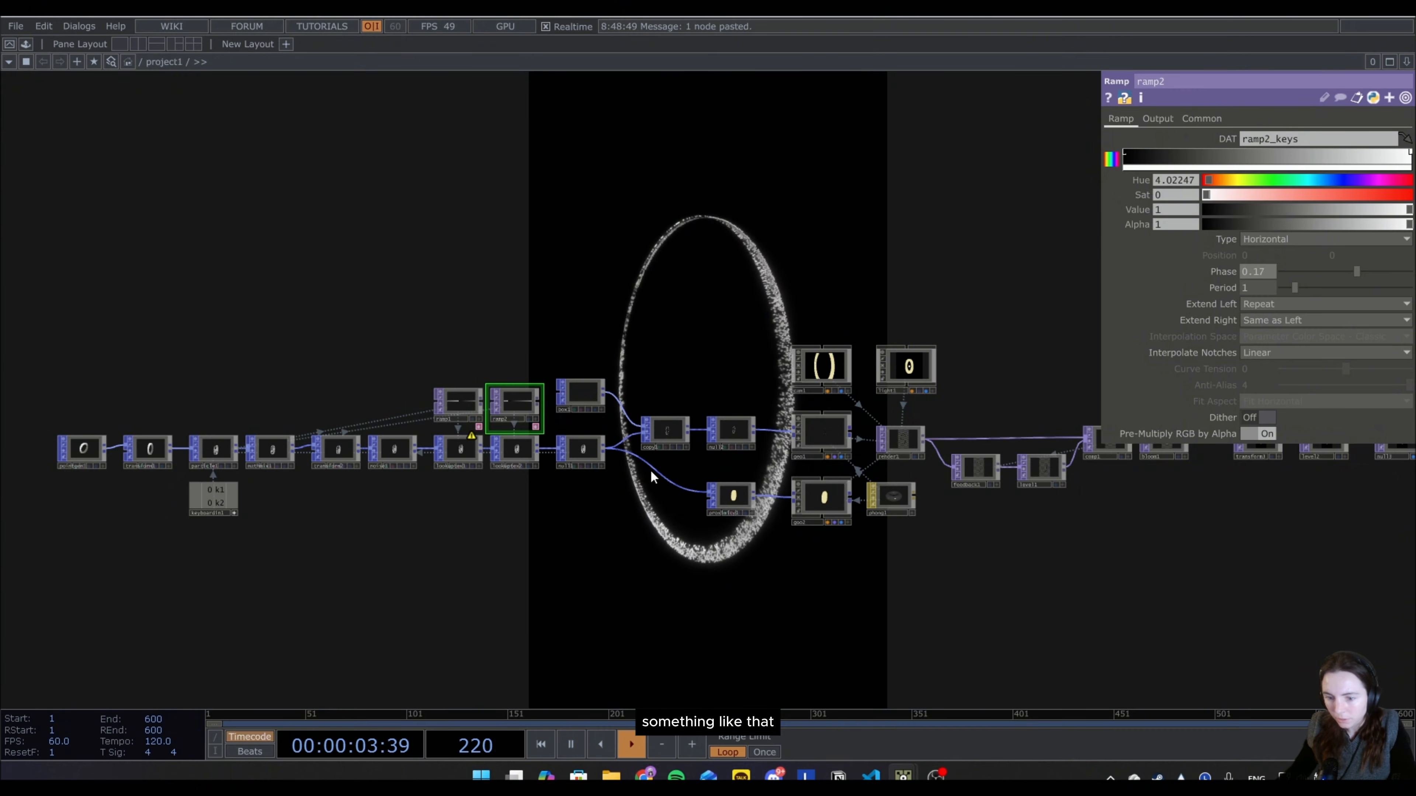
Move cam1 closer to the geometry by setting its Z translation to 4.33.
left_click(834, 370)
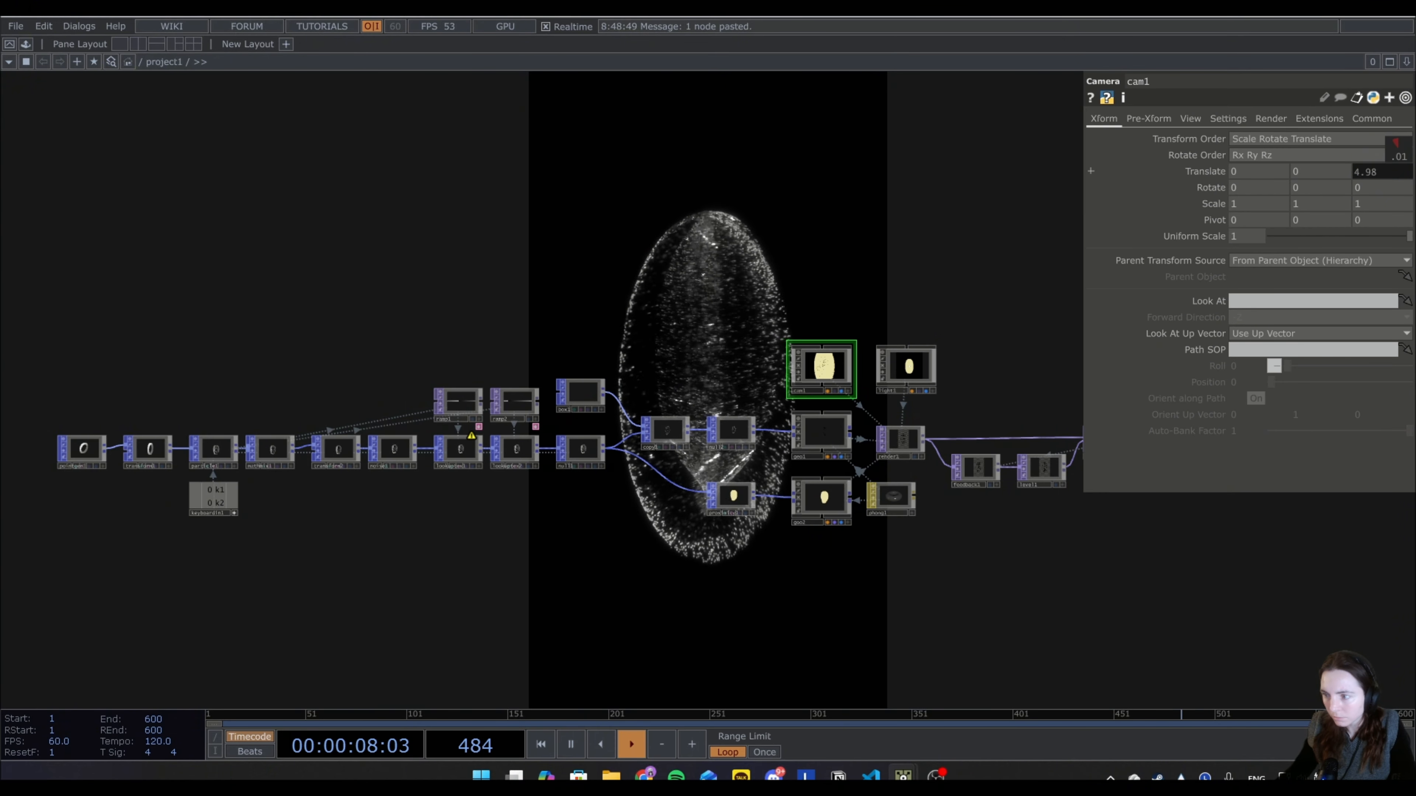
left_click_drag(1397, 156, 1322, 156)
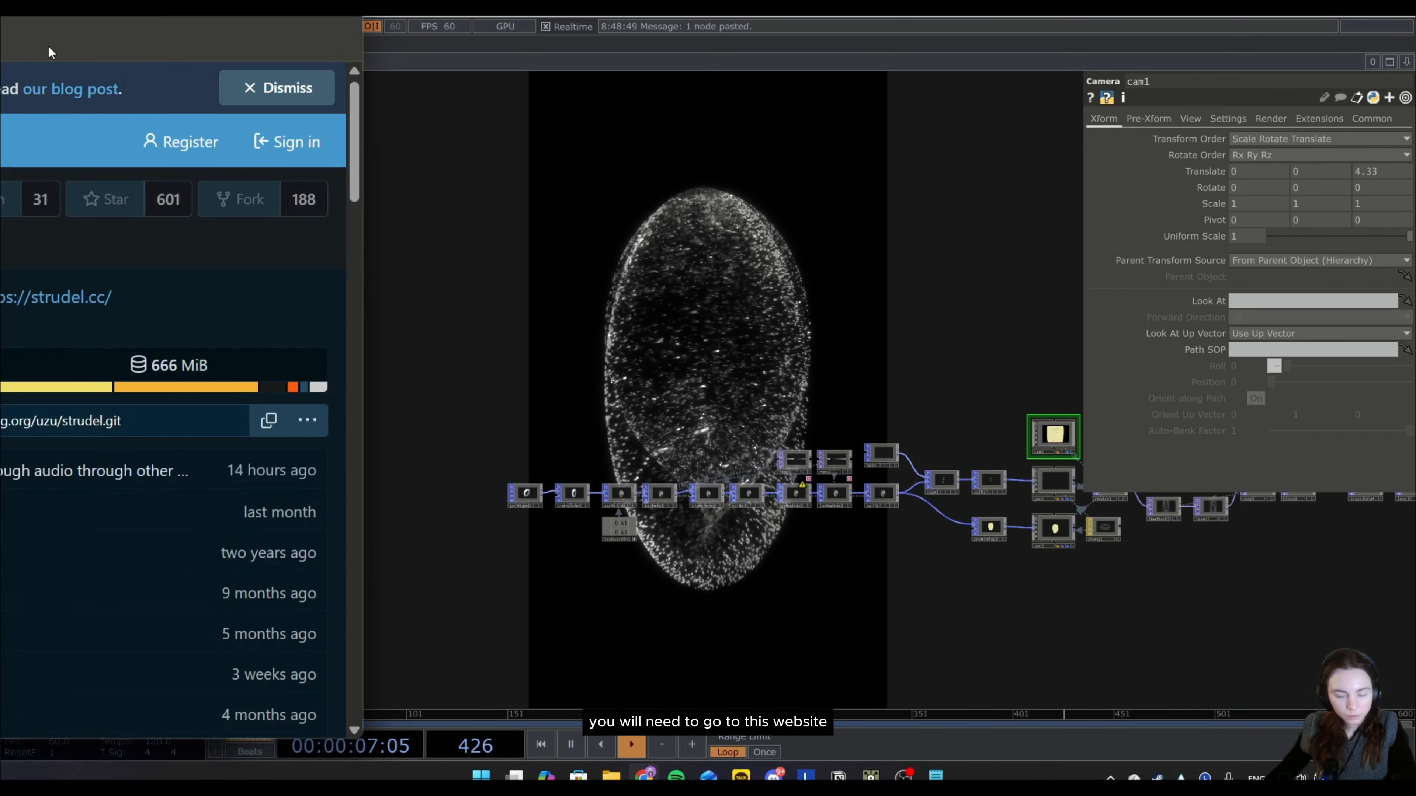
Switch to the browser's Strudel repository page on Codeberg, review its Running Locally instructions and open the repository's additional operations.
left_click_drag(44, 7, 863, 122)
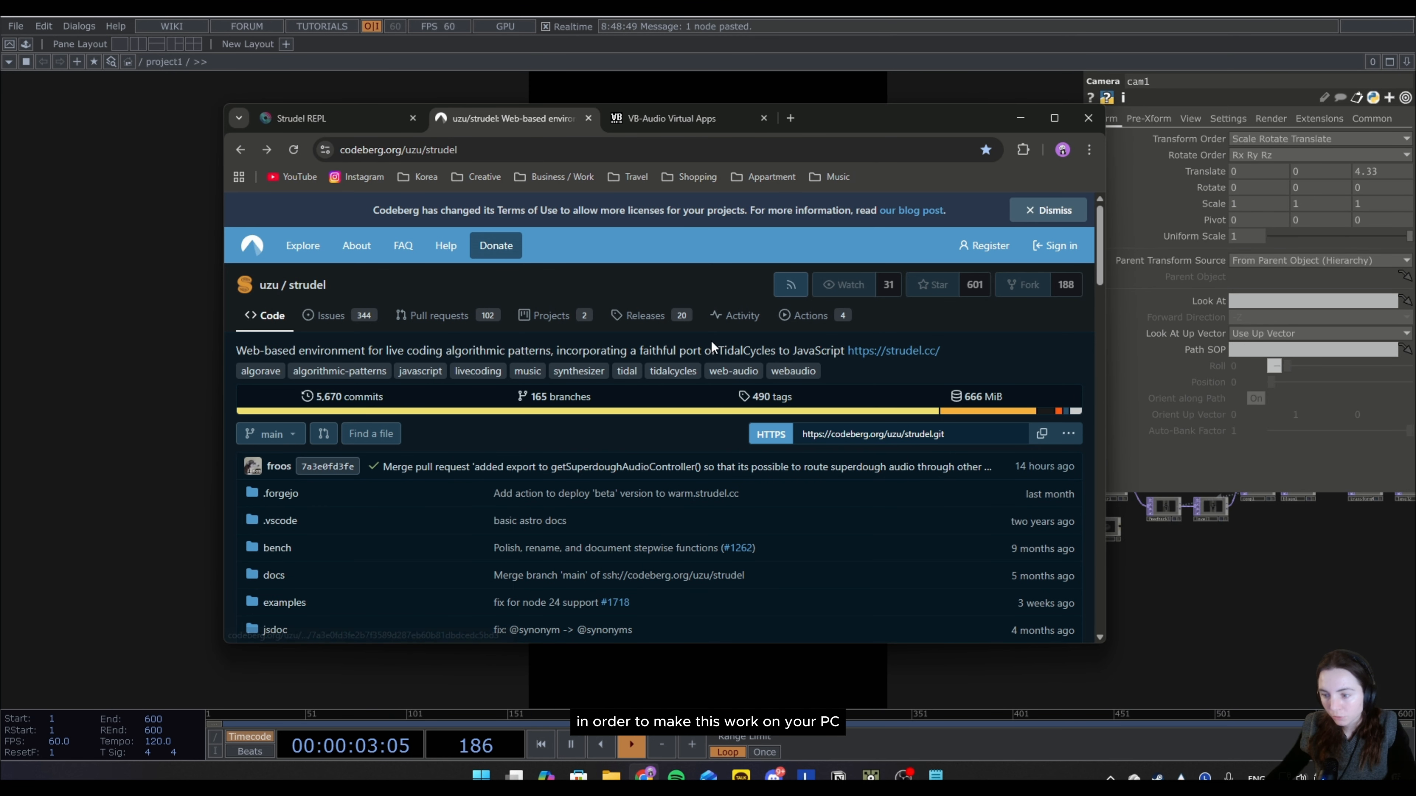
scroll(669, 382, "down", 15)
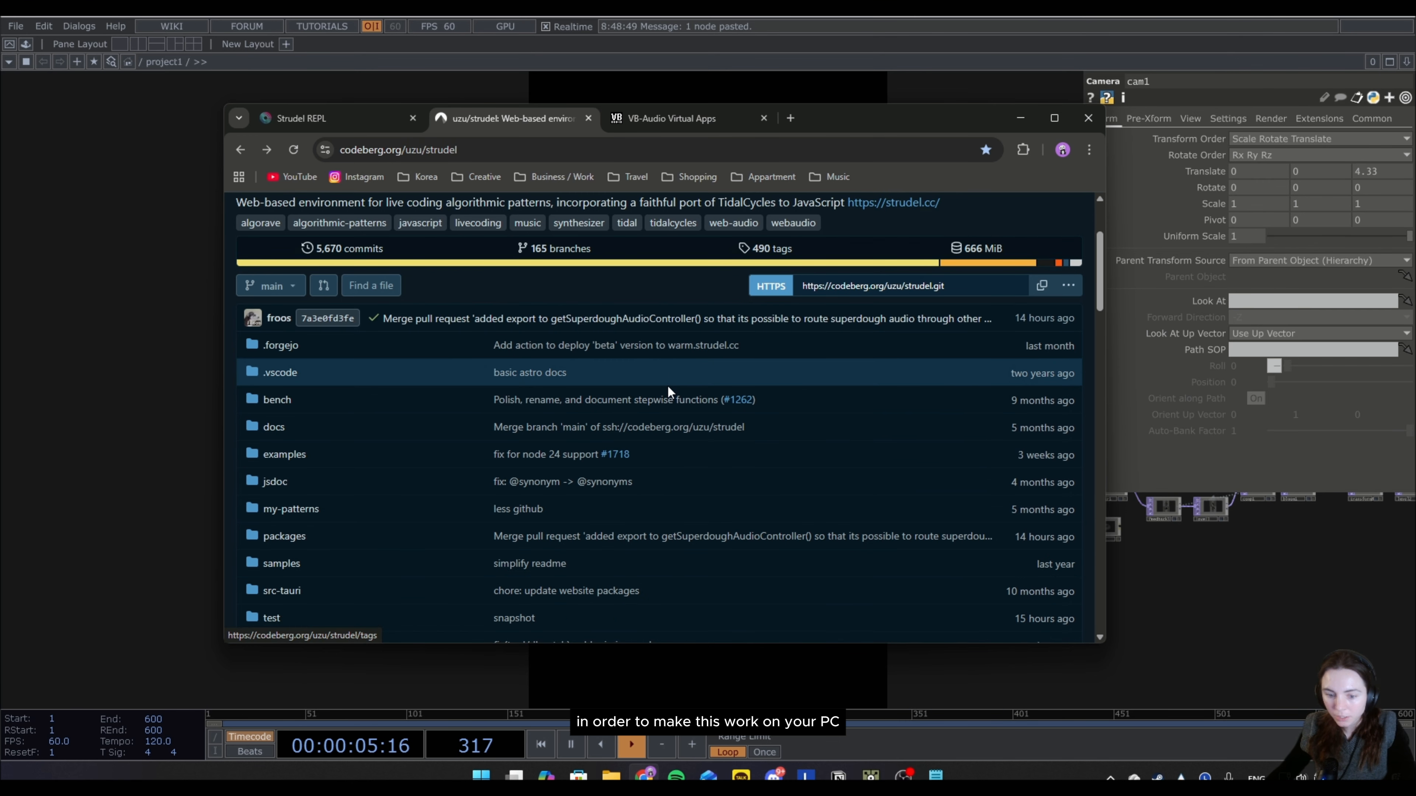
scroll(648, 414, "down", 4)
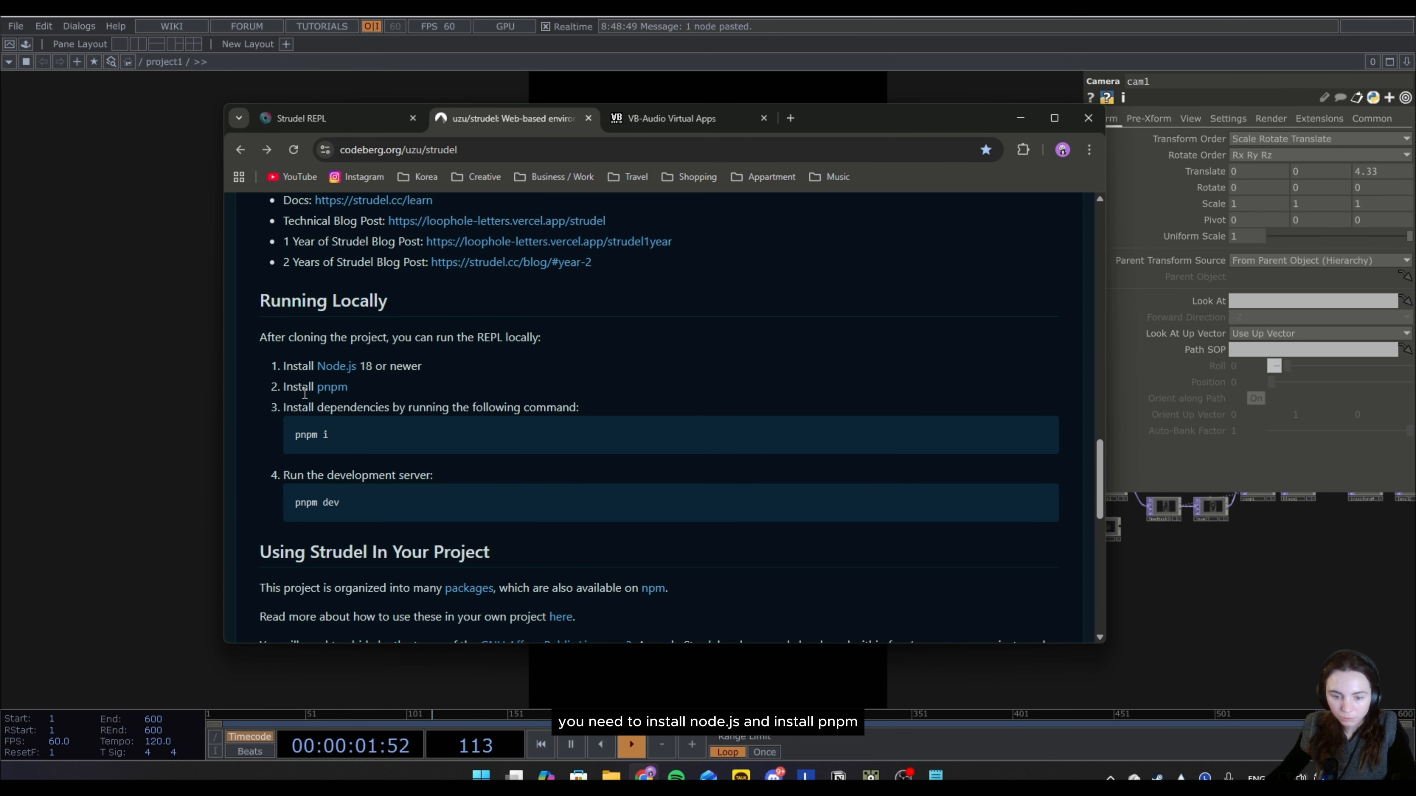
scroll(772, 466, "up", 20)
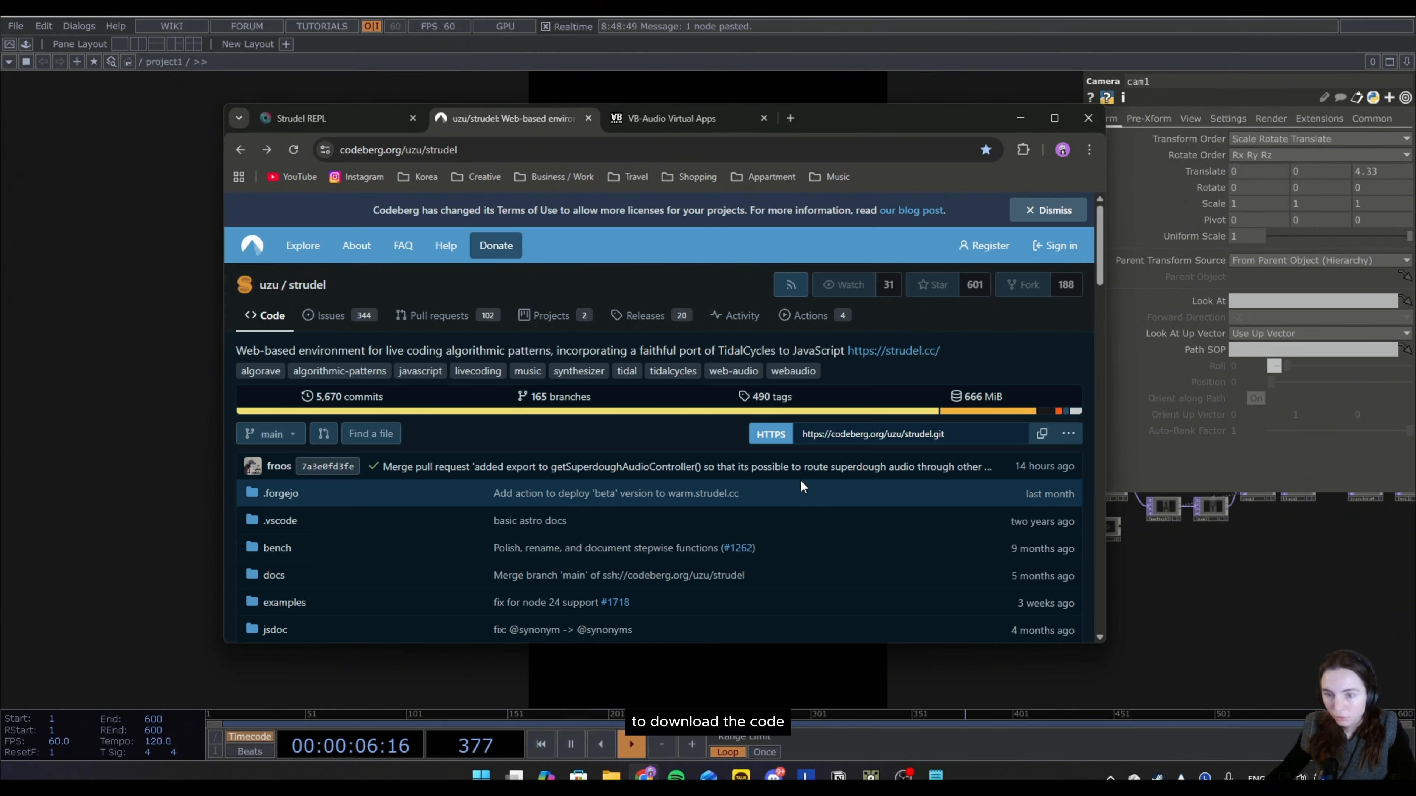
left_click(1068, 435)
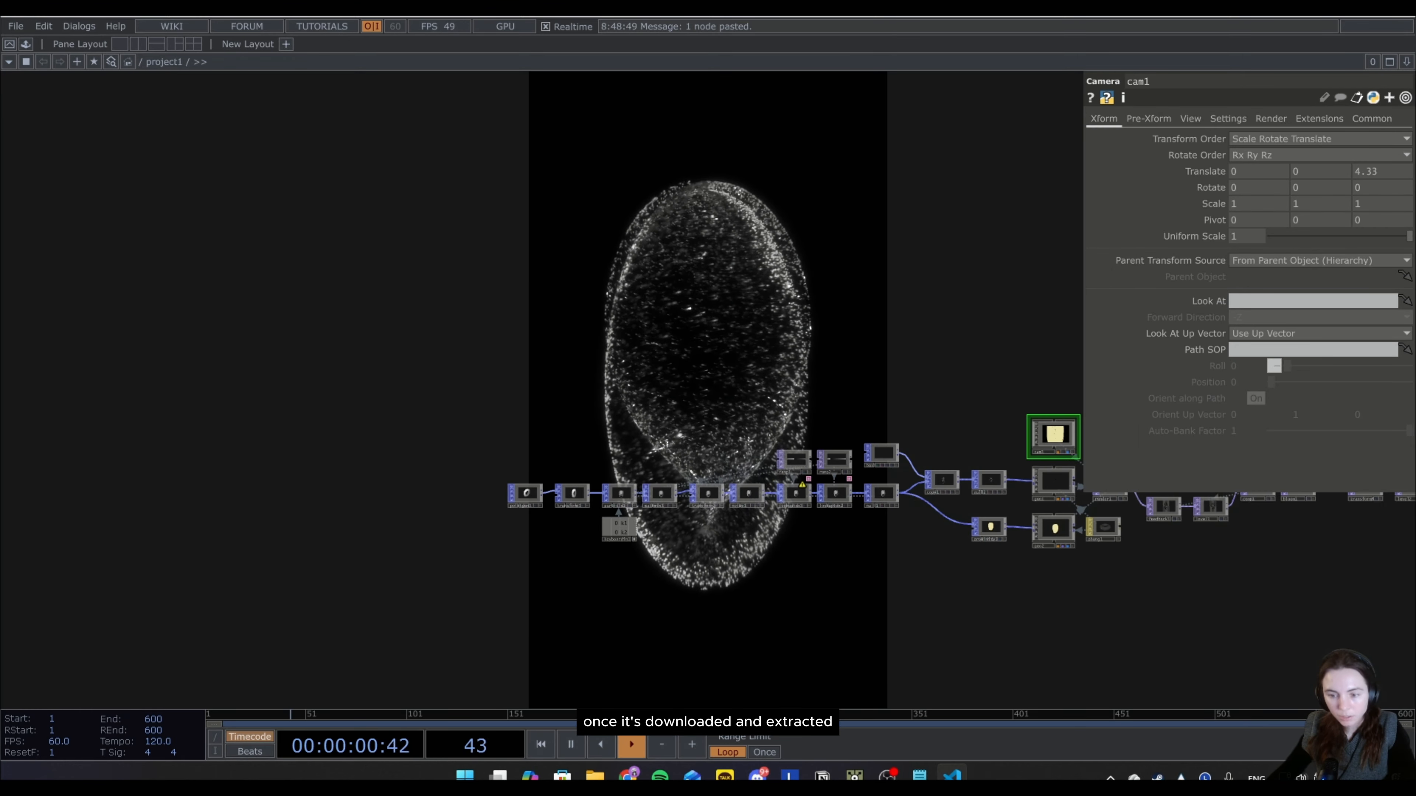
Switch to Visual Studio Code, open README.md from the strudel folder, and dismiss the chat pane and Docker notification.
left_click_drag(2, 61, 903, 86)
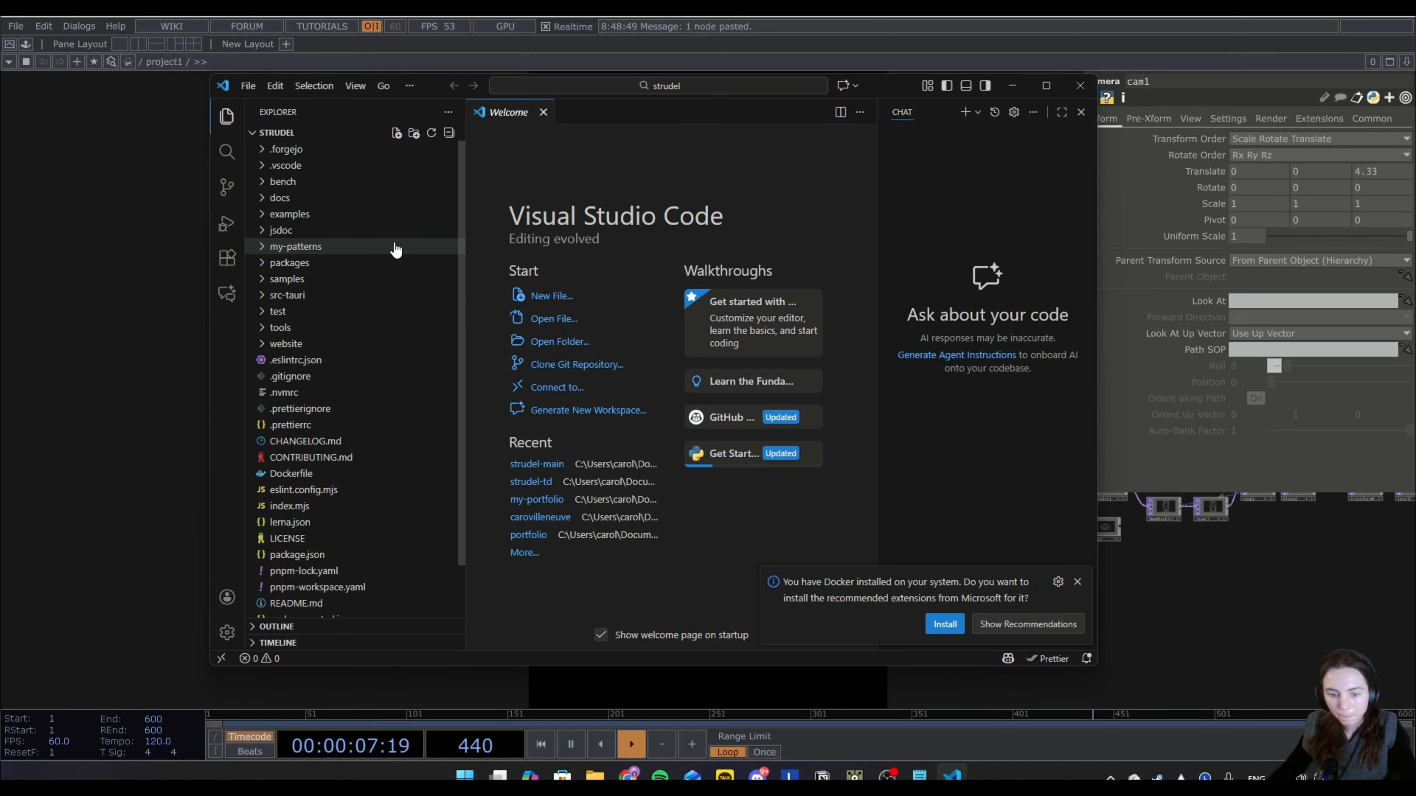
scroll(390, 256, "down", 1)
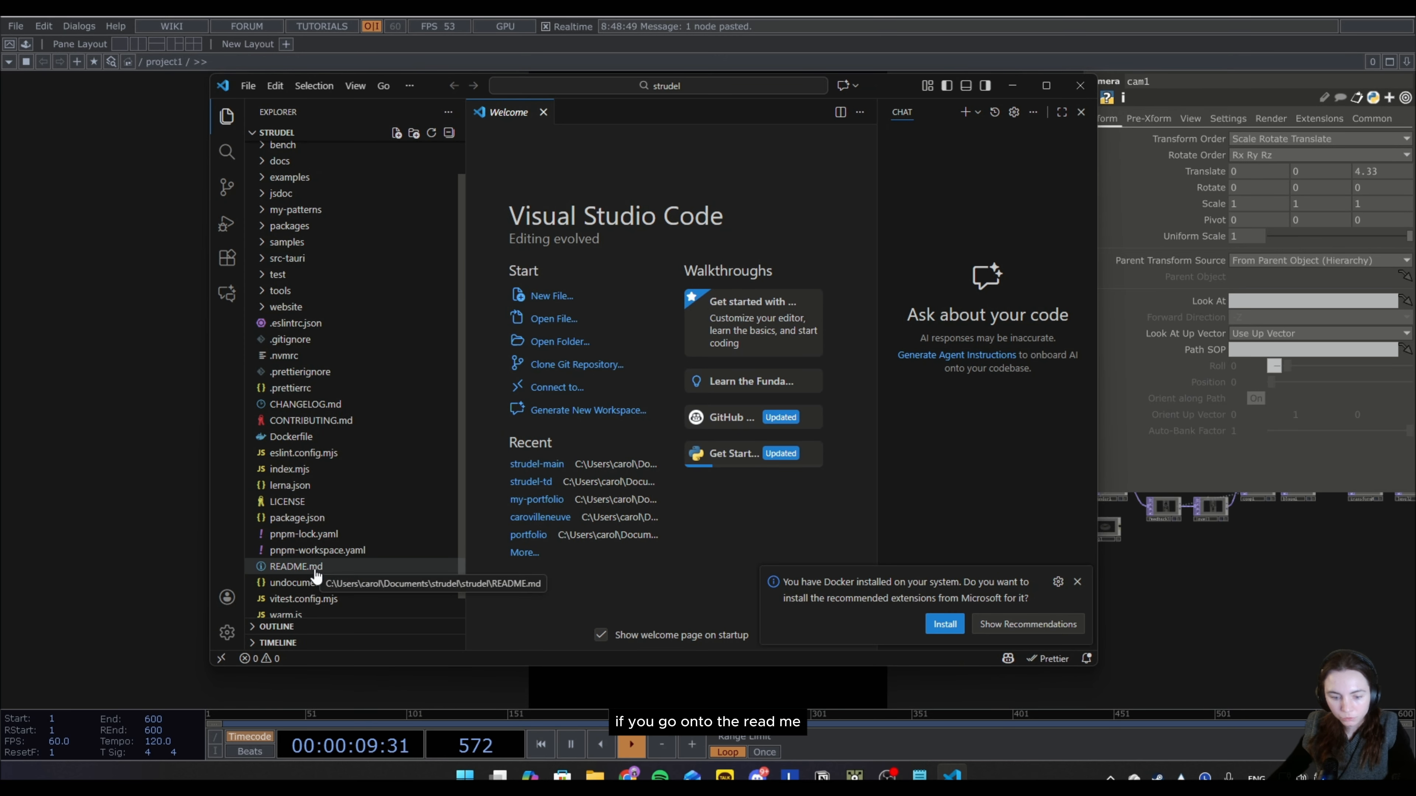
left_click(327, 569)
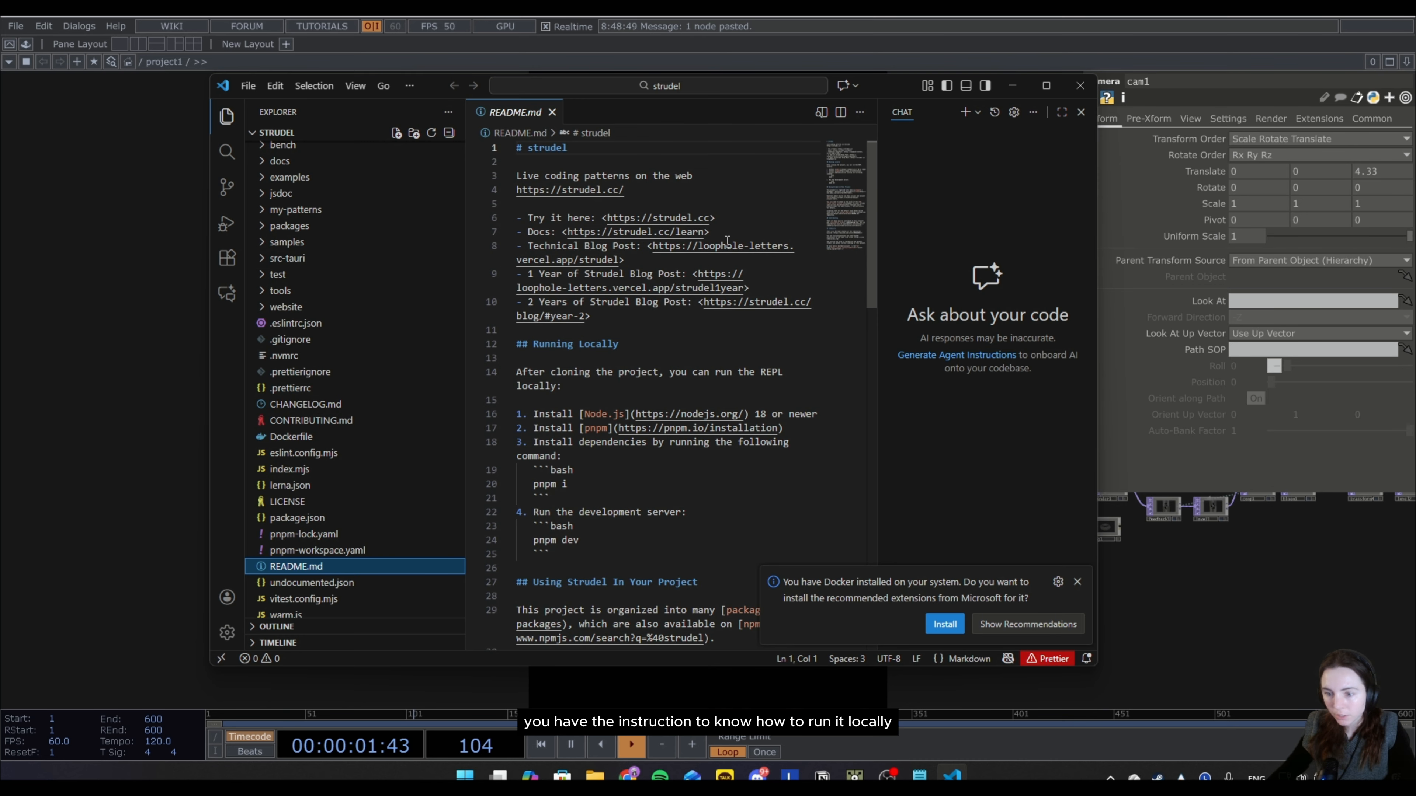
left_click(1081, 112)
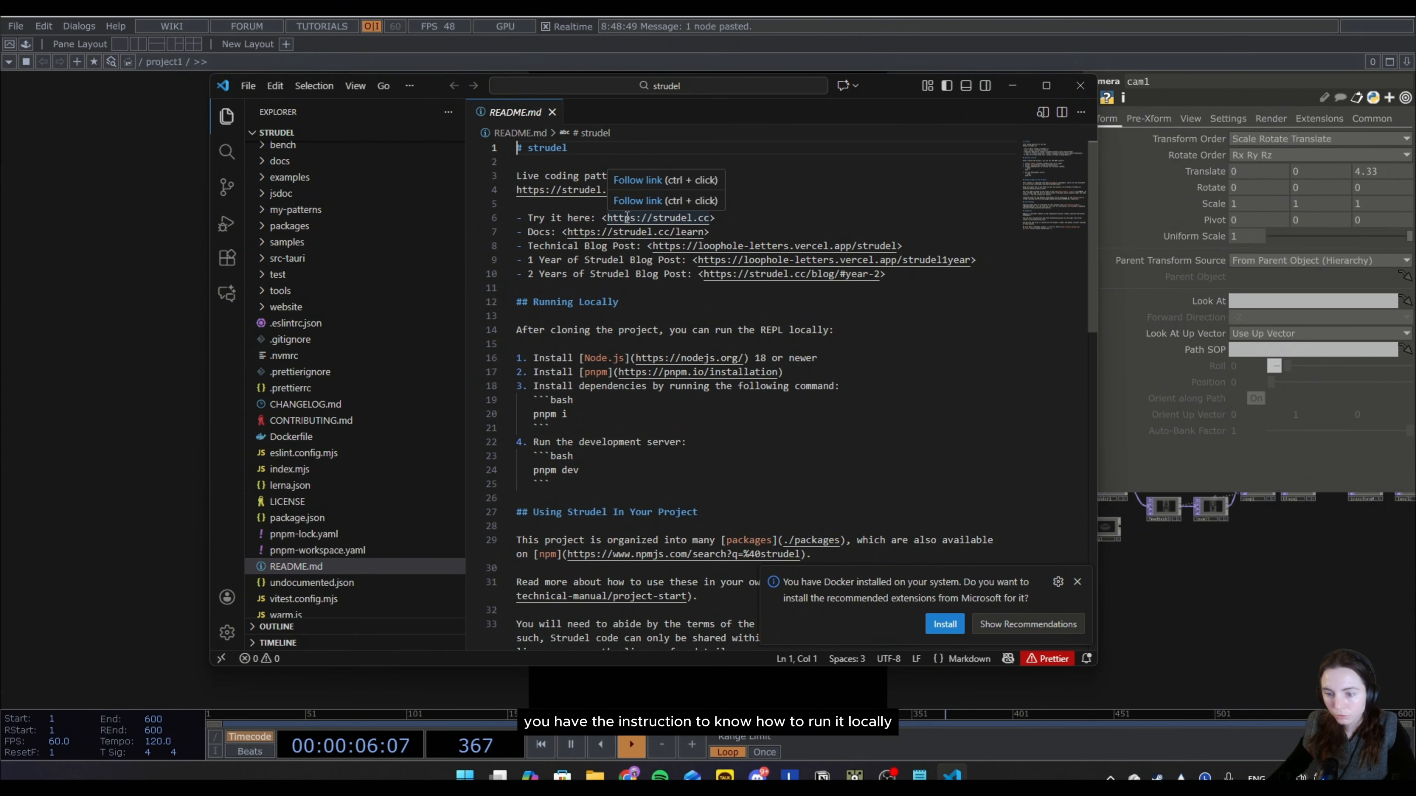
left_click(1077, 581)
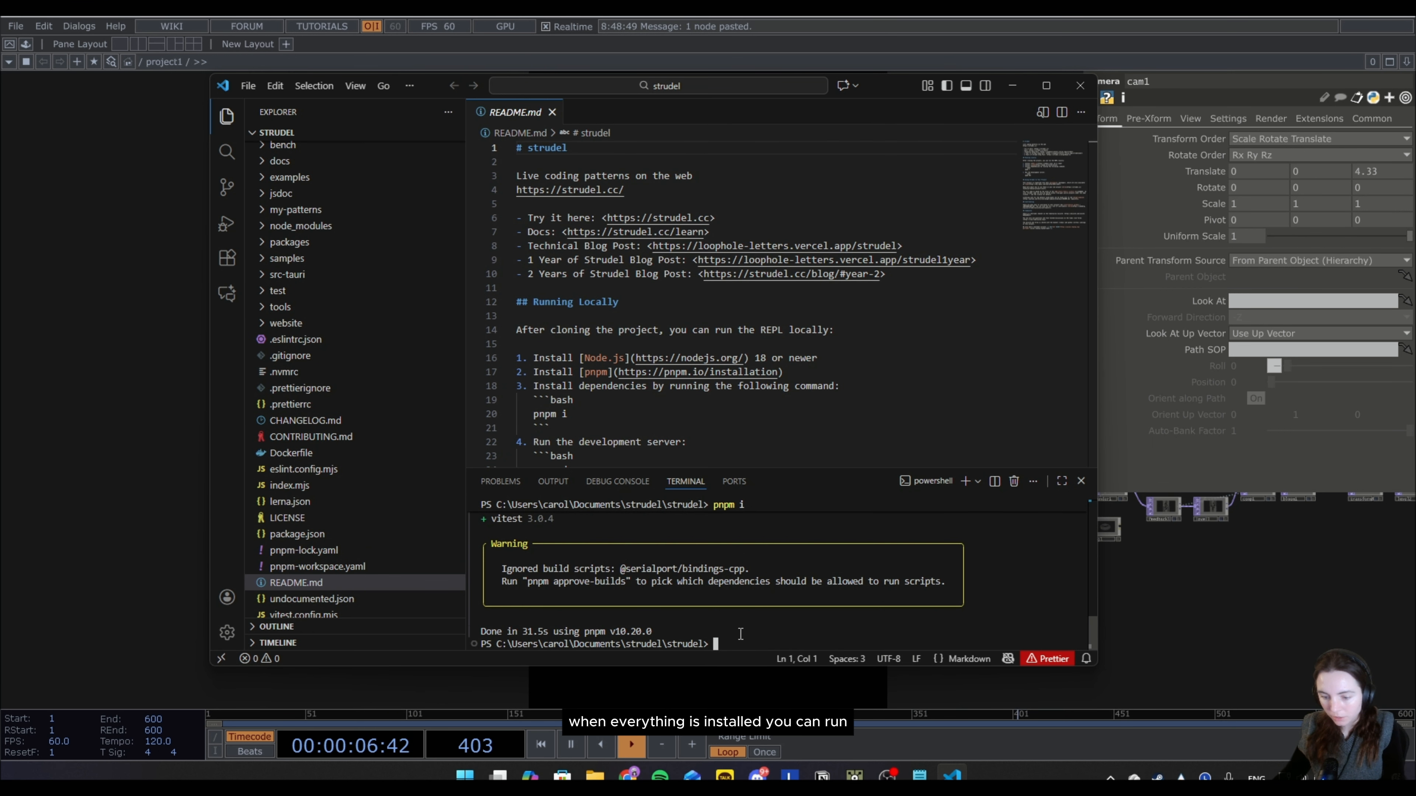
Start the Strudel development server in the terminal with pnpm dev and open its localhost:4321 address in the browser.
scroll(603, 404, "down", 2)
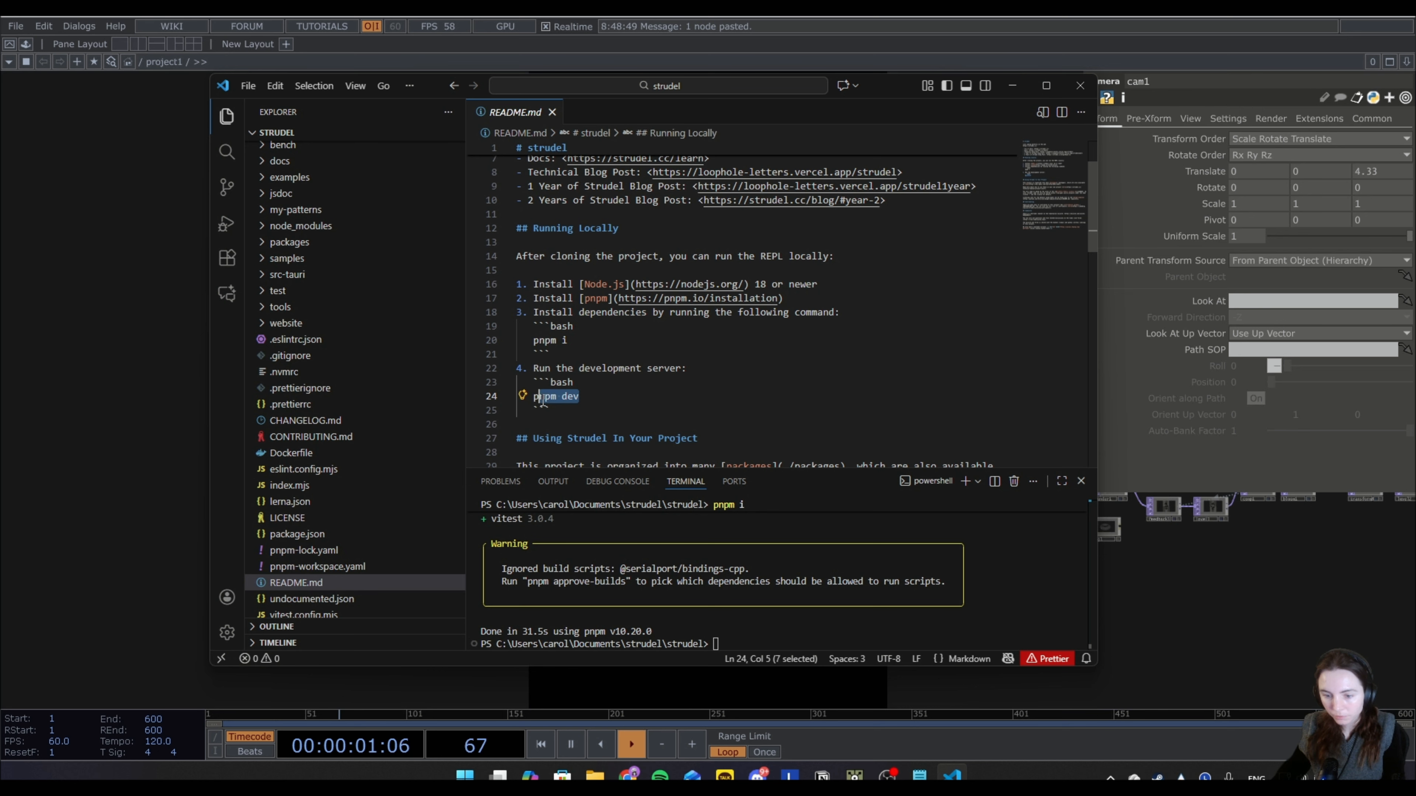
left_click(584, 406)
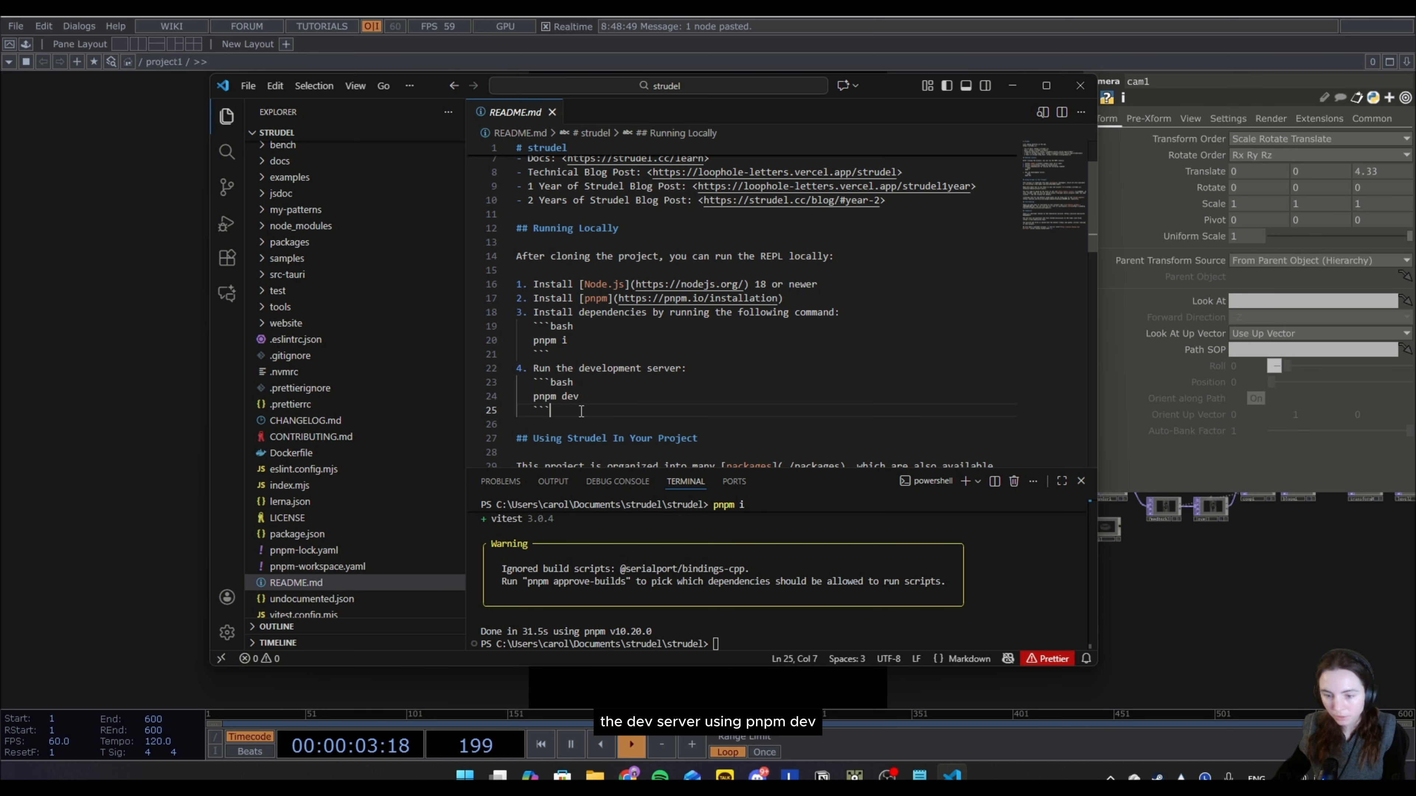
key("Up")
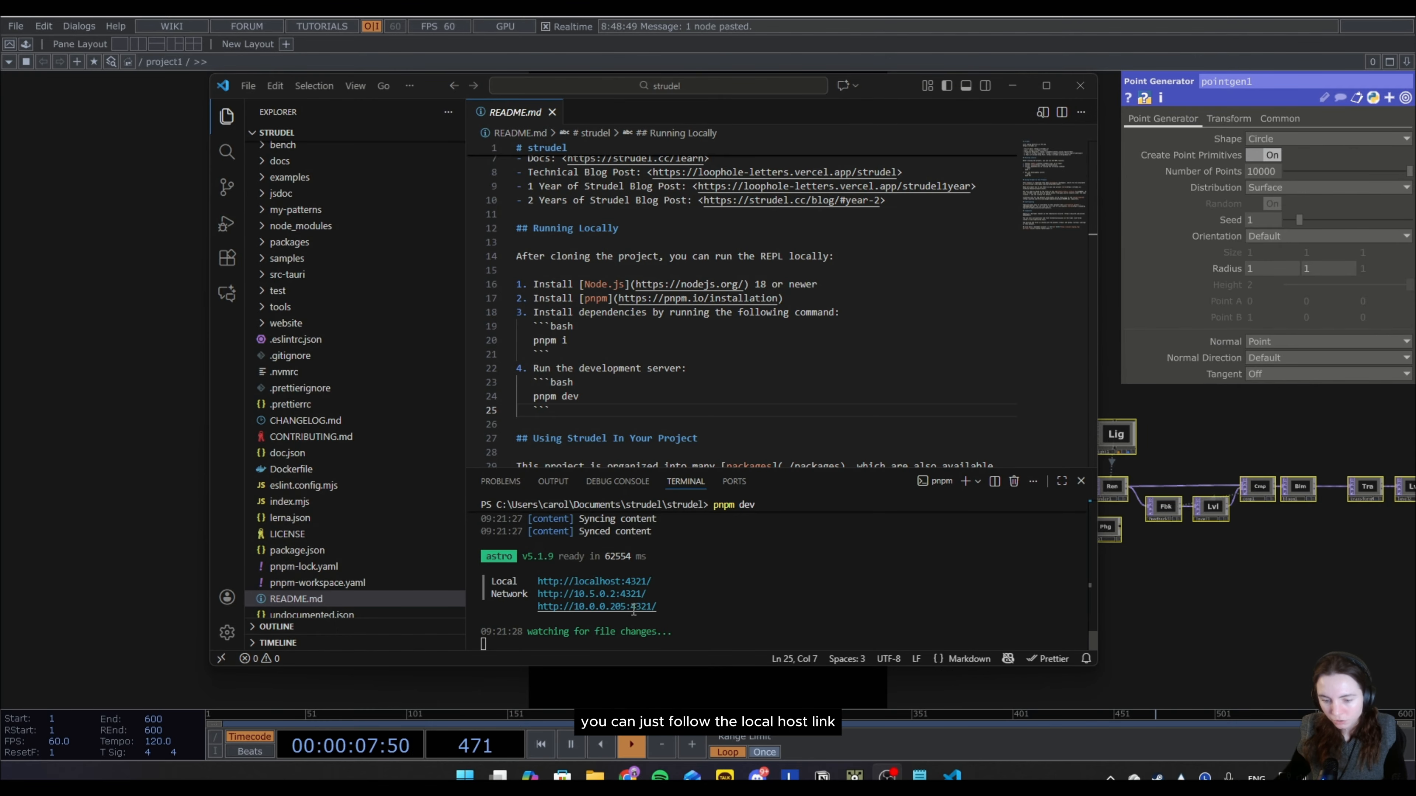
left_click(602, 580, "ctrl")
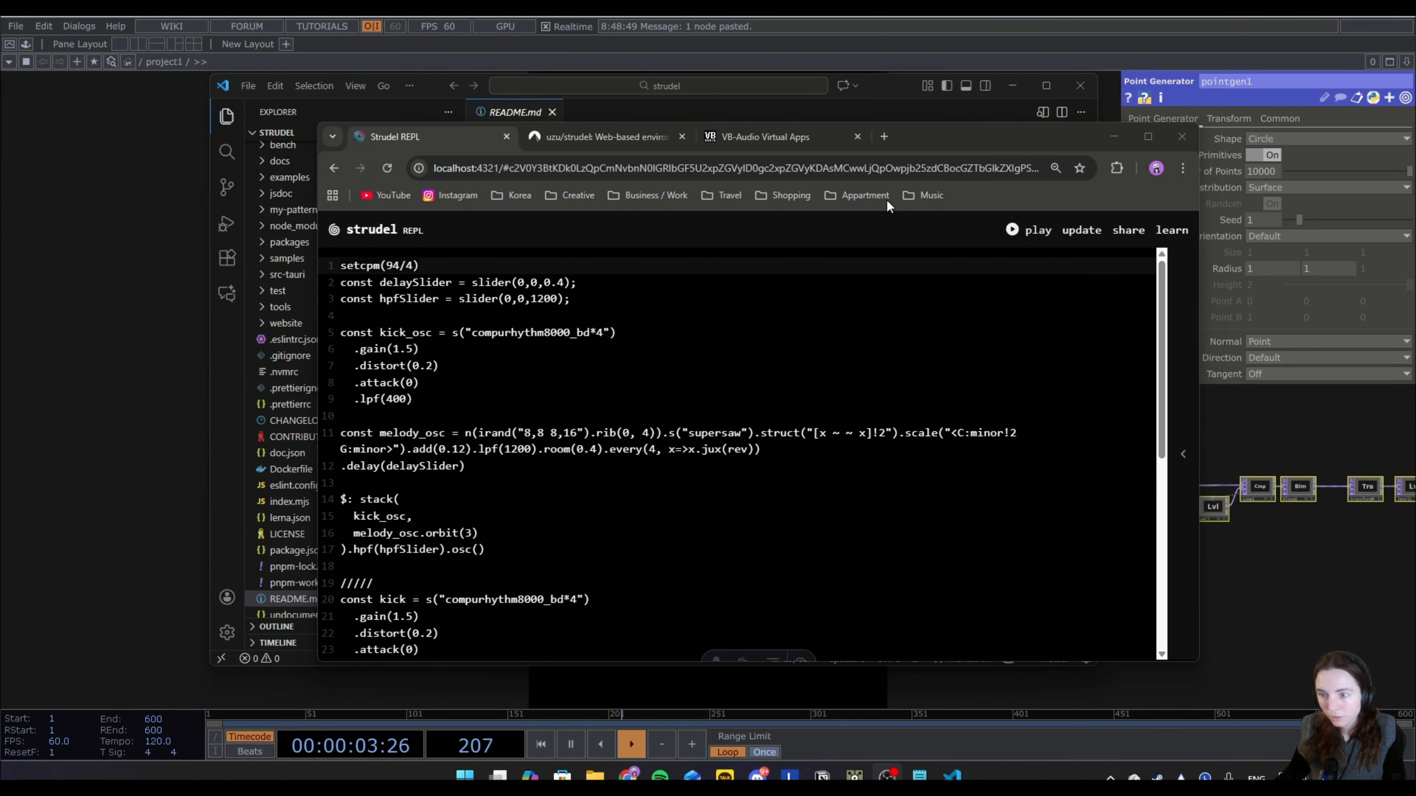
left_click_drag(957, 146, 0, 237)
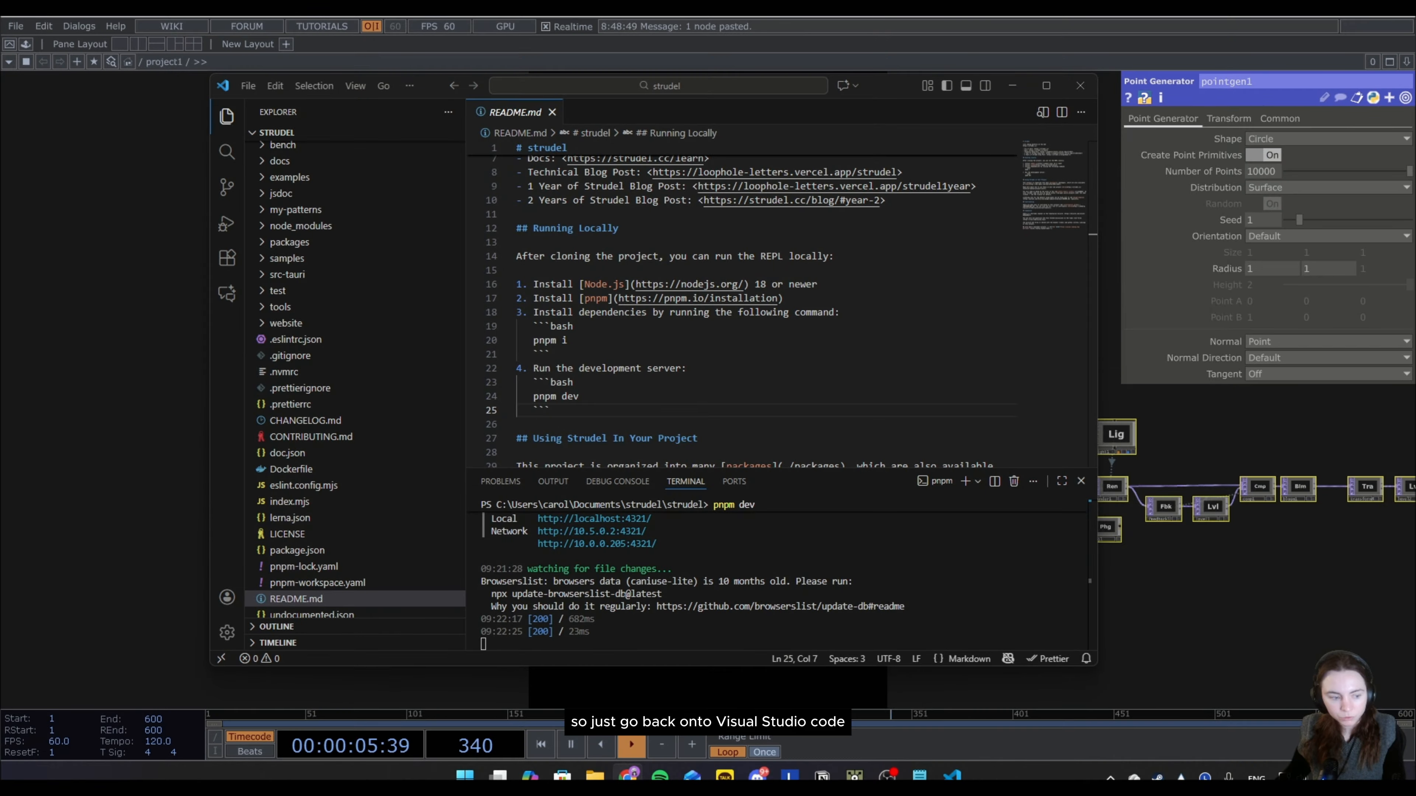
In Visual Studio Code, open a new terminal, run pnpm run osc and check the port that OSC is sent to.
left_click(410, 86)
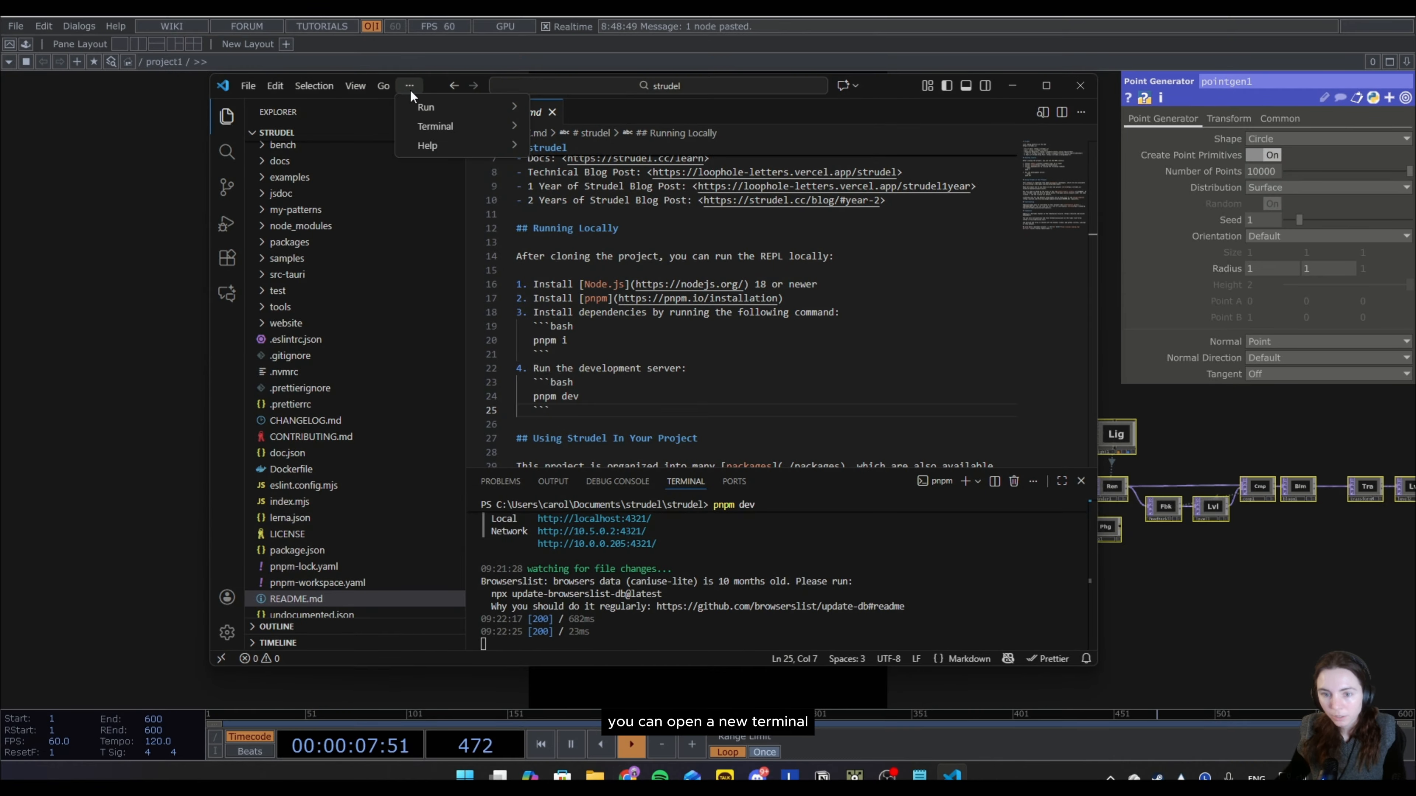
mouse_move(513, 143)
left_click(574, 127)
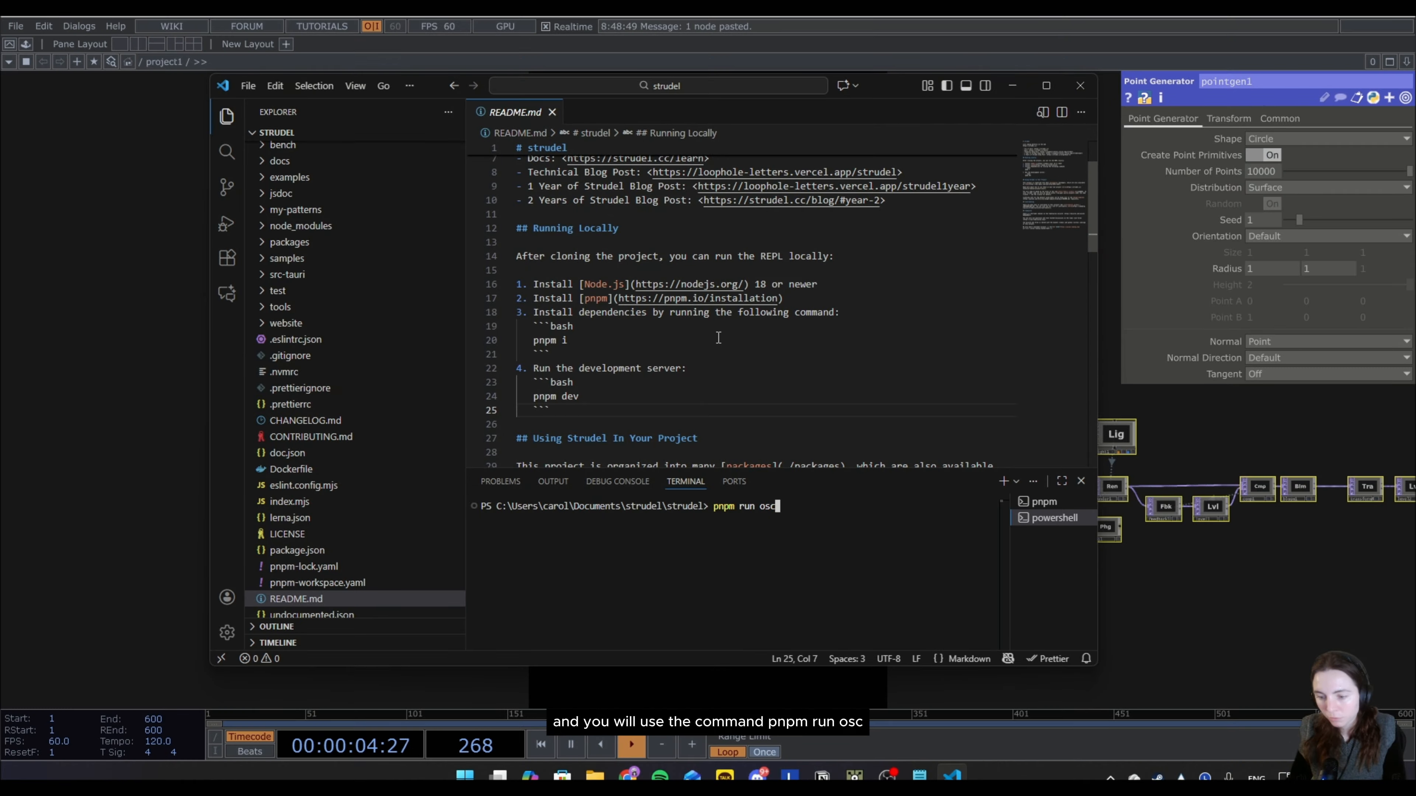
key("Return")
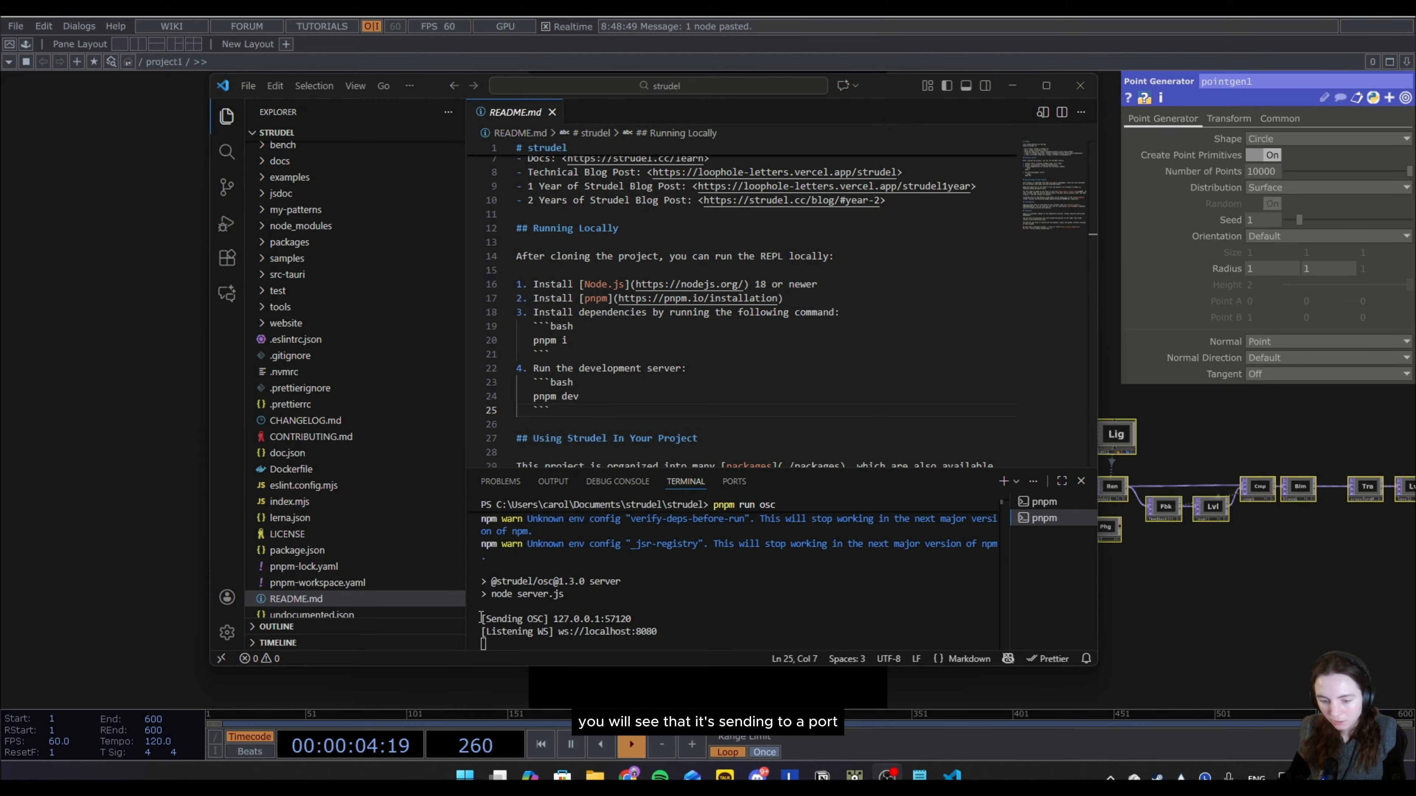
left_click_drag(483, 618, 641, 622)
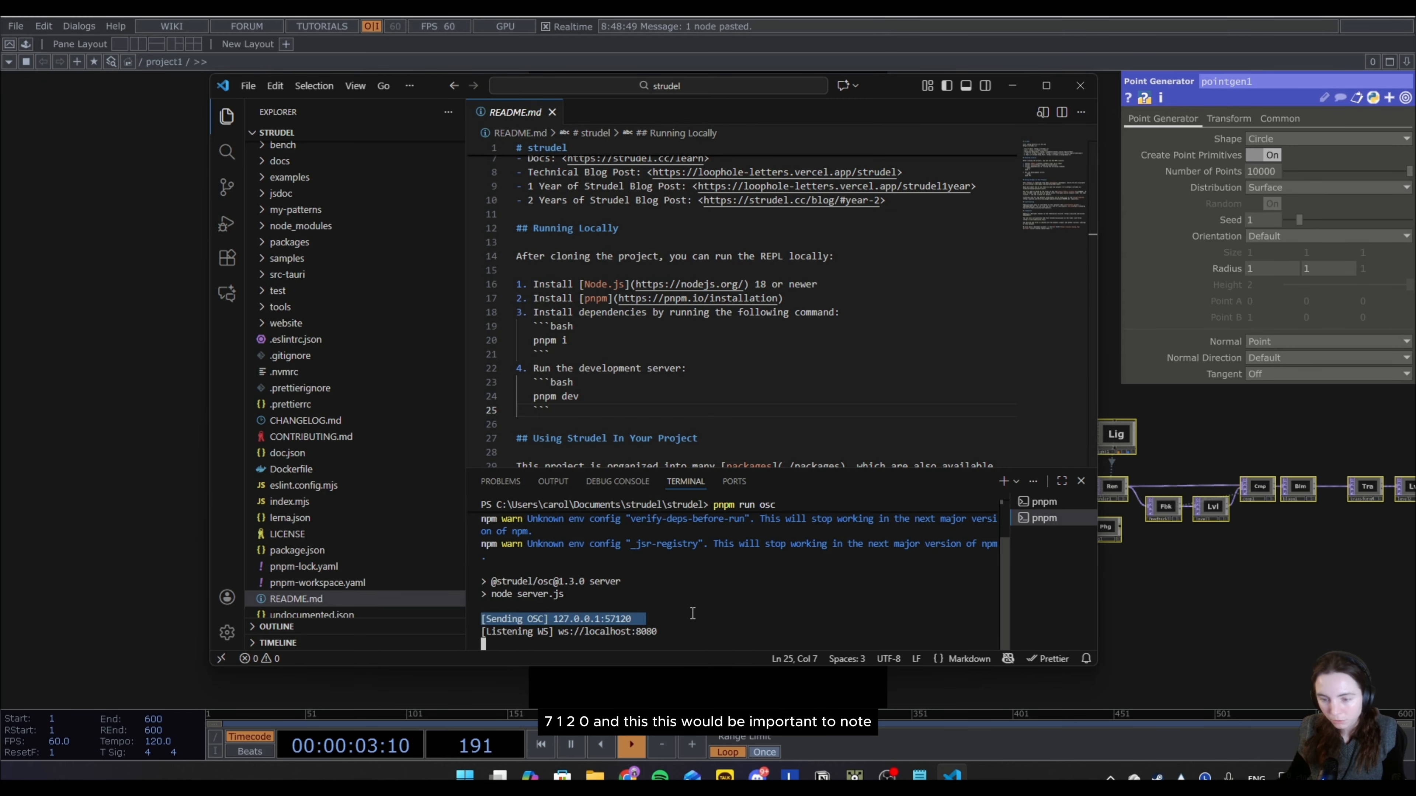
left_click(605, 616)
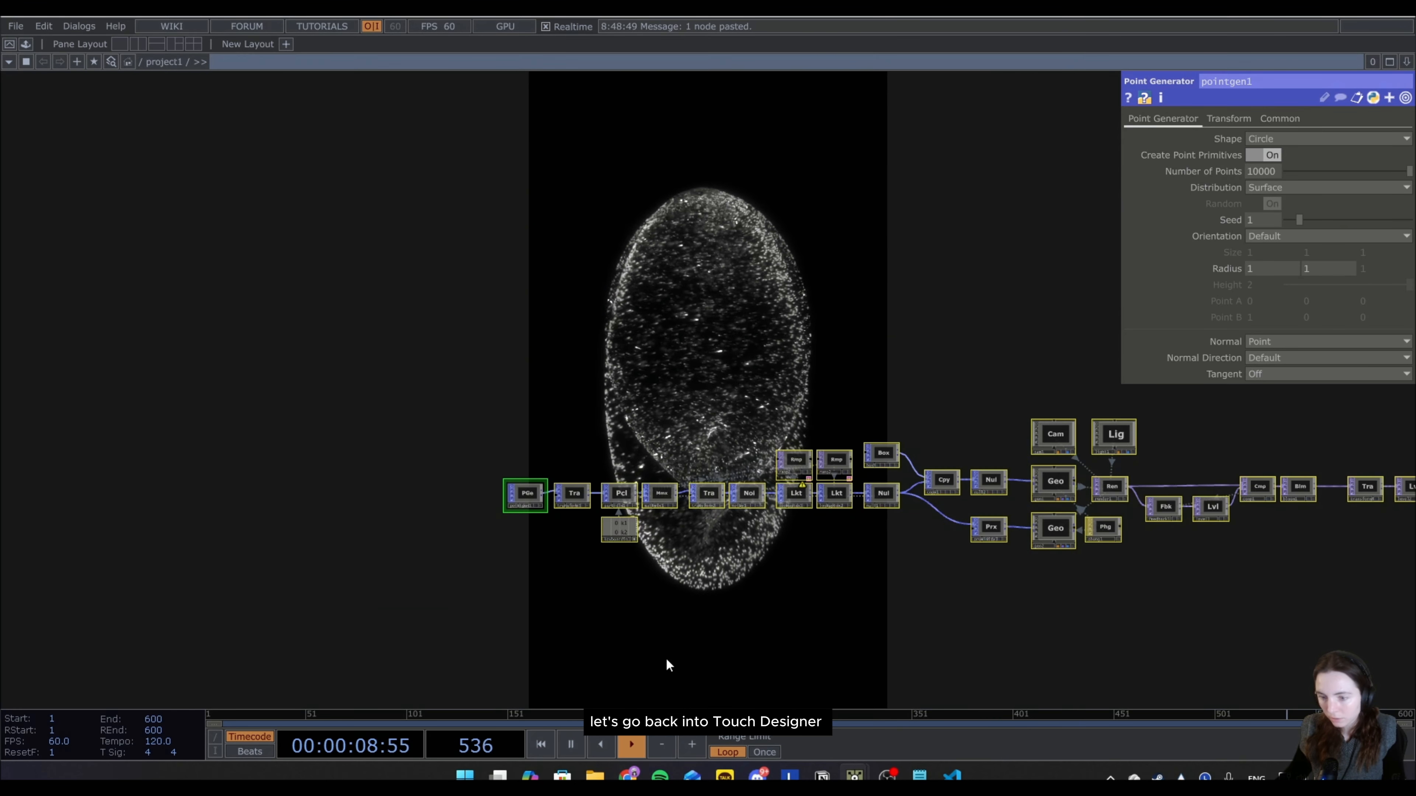
Switch to TouchDesigner and add an OSC In CHOP in the empty area of the network near the point generator.
left_click_drag(763, 657, 867, 510)
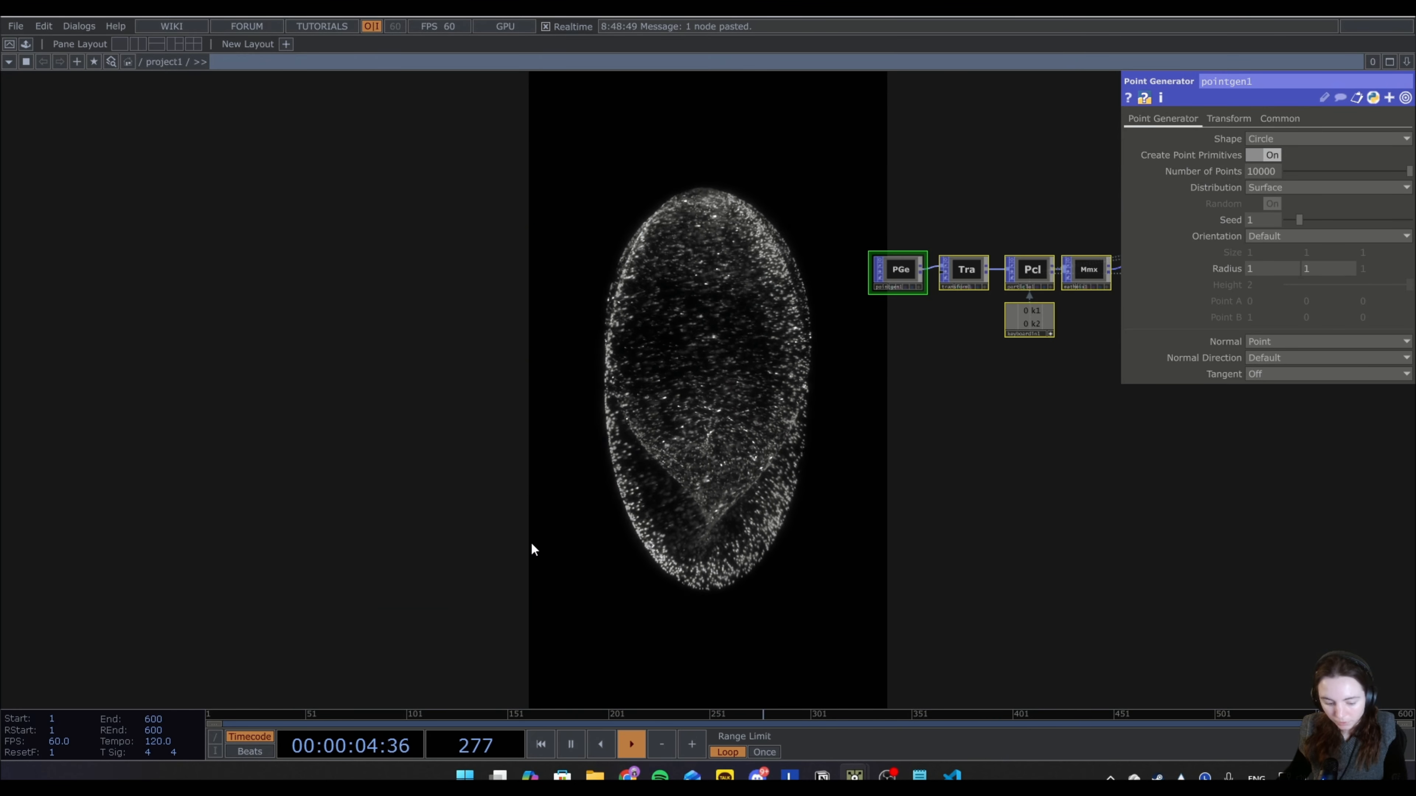
key("Tab")
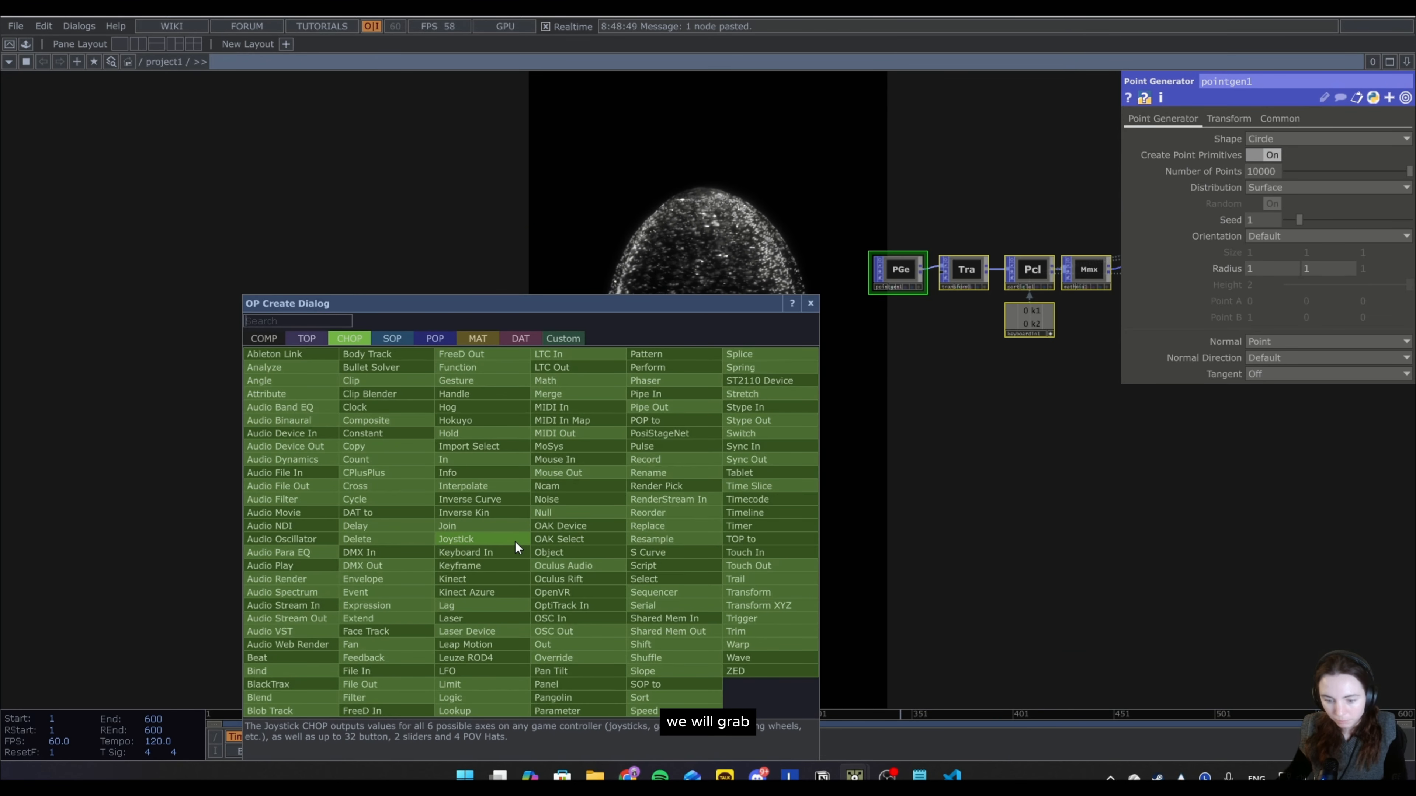
type("os")
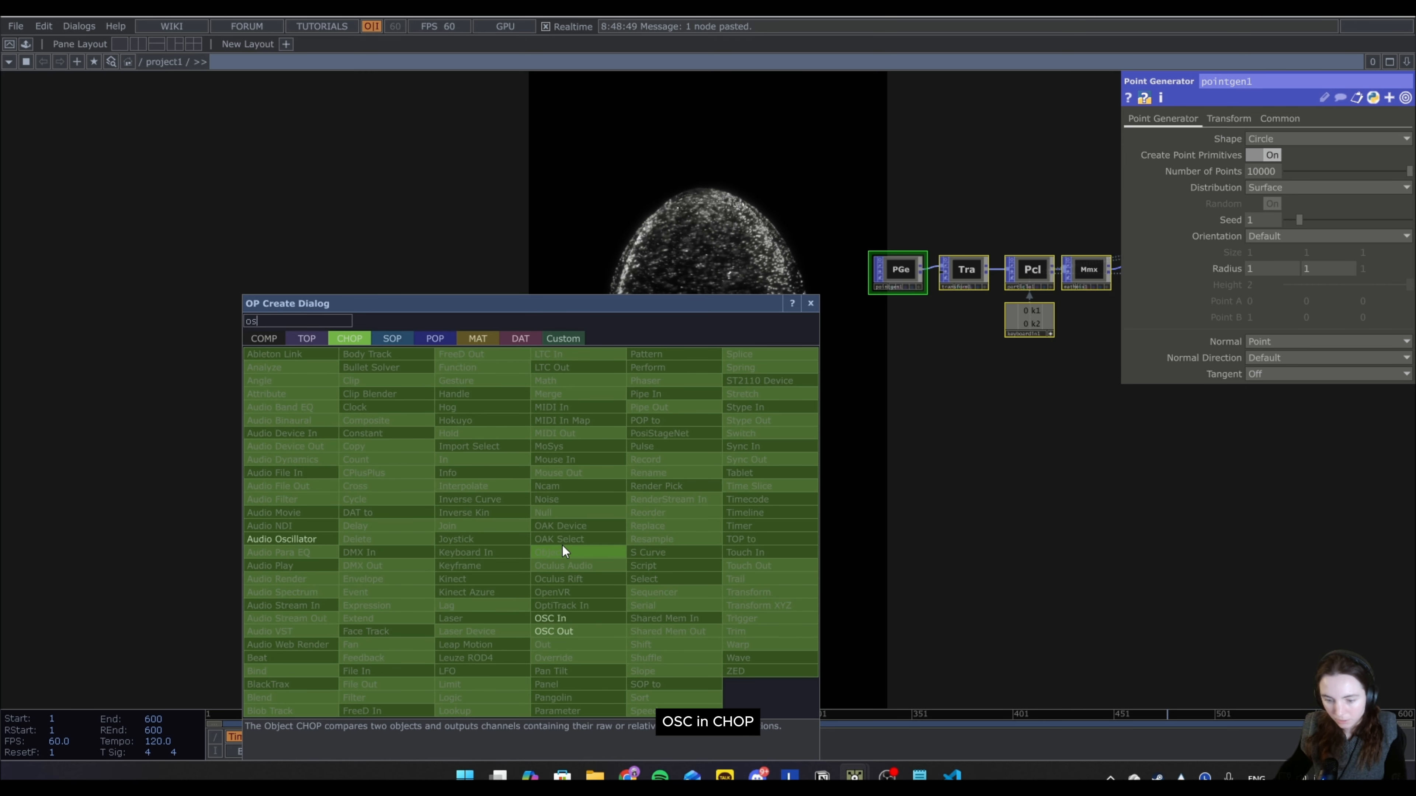
left_click(557, 613)
left_click(468, 424)
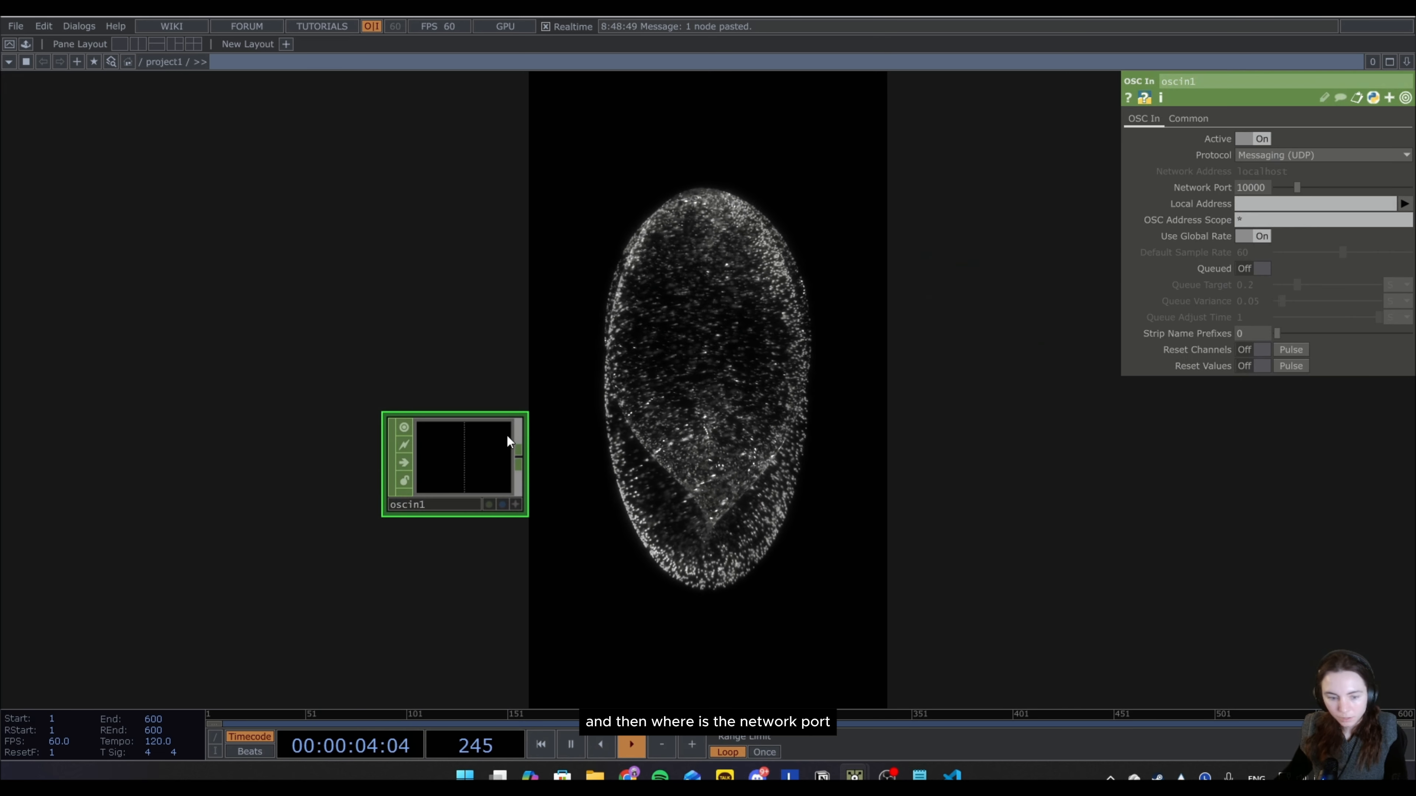
Set the network port of the oscin1 CHOP to 57120 and check its node information.
left_click(1263, 188)
key("BackSpace")
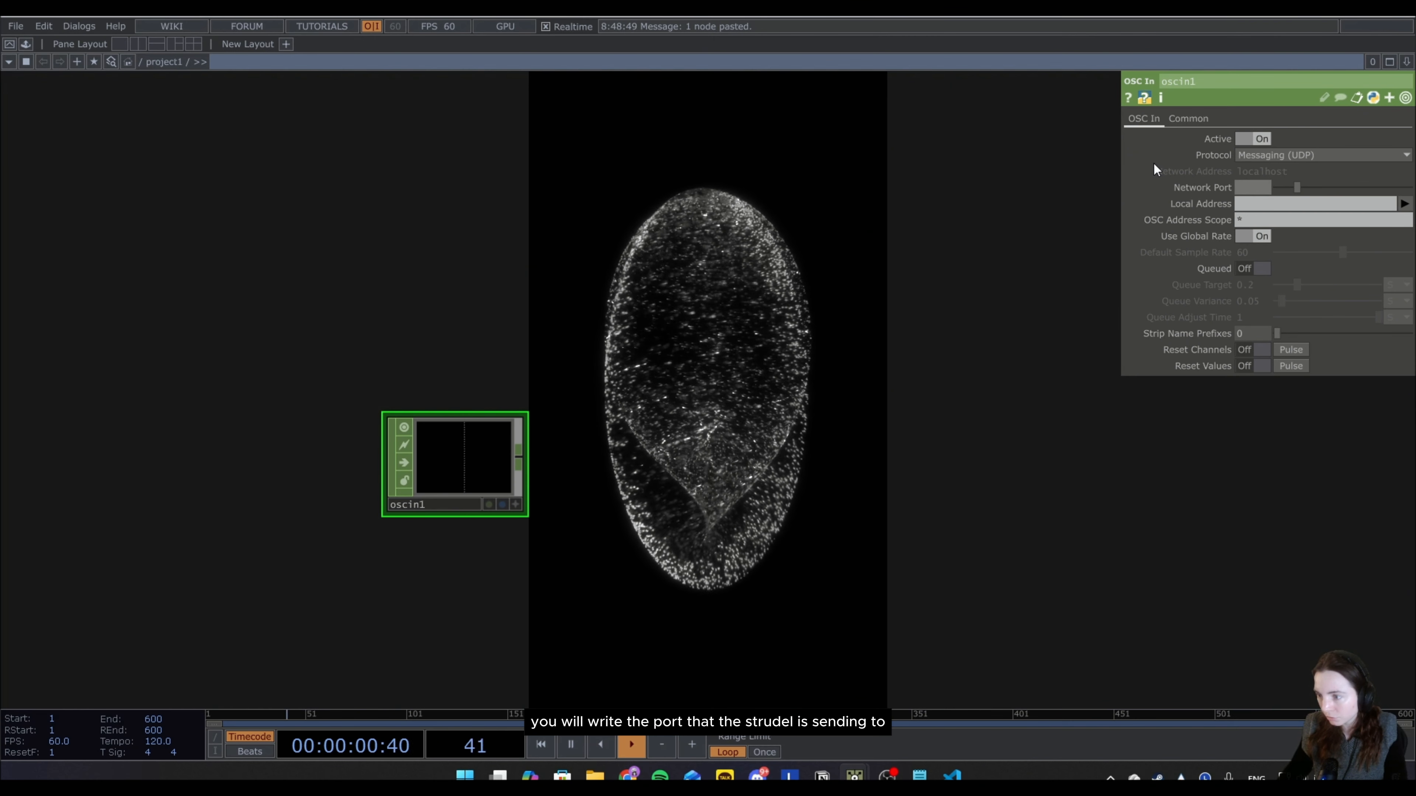
type("57")
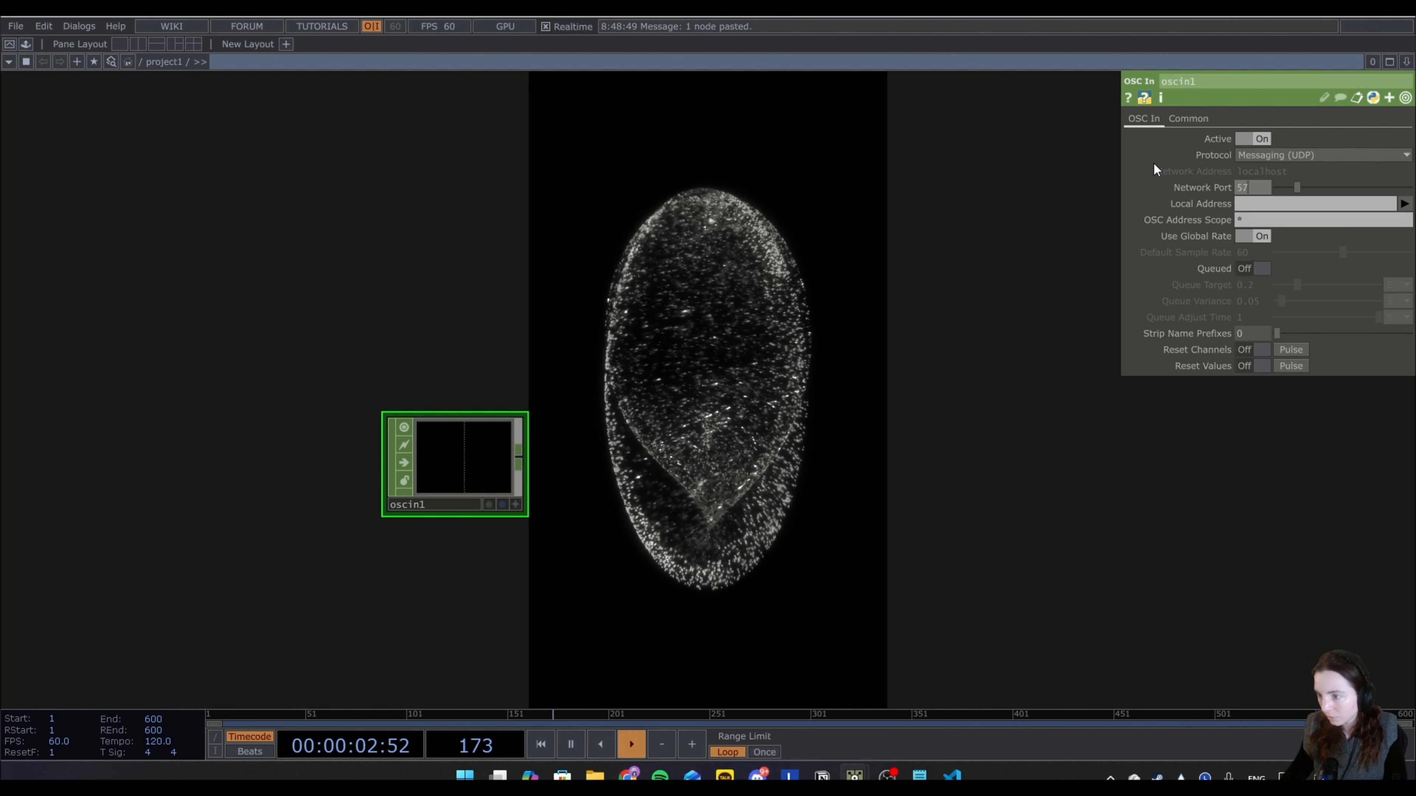
type("120")
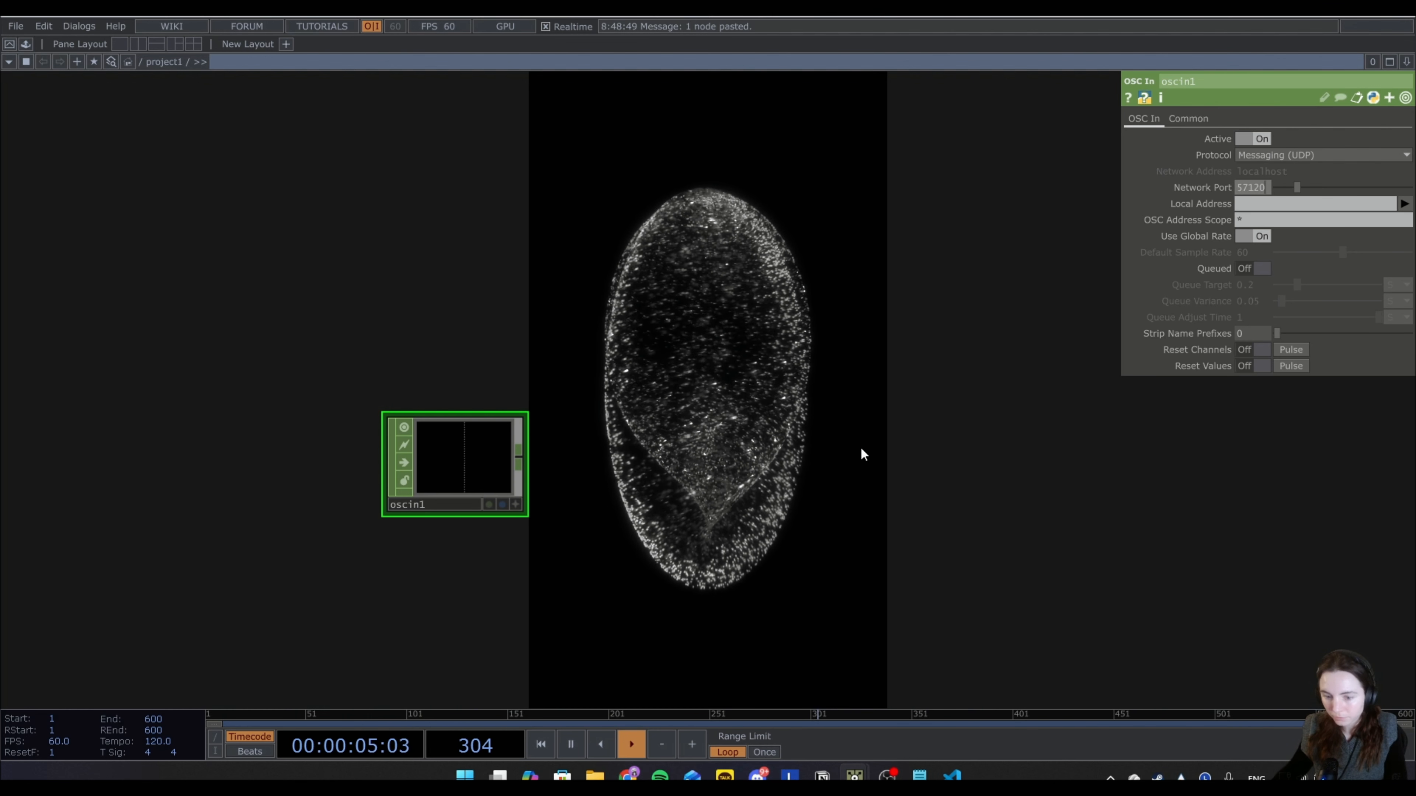
key("Return")
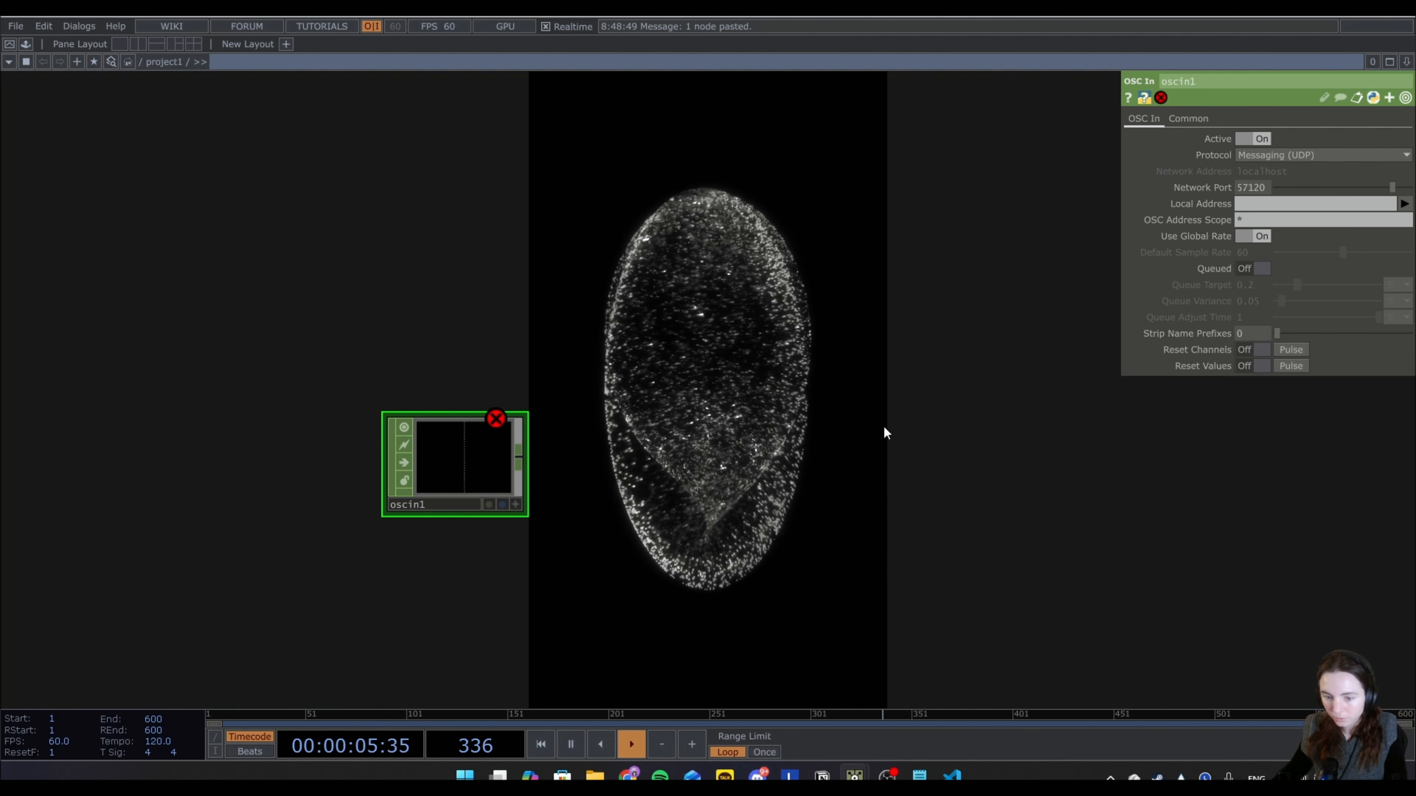
middle_click(451, 468)
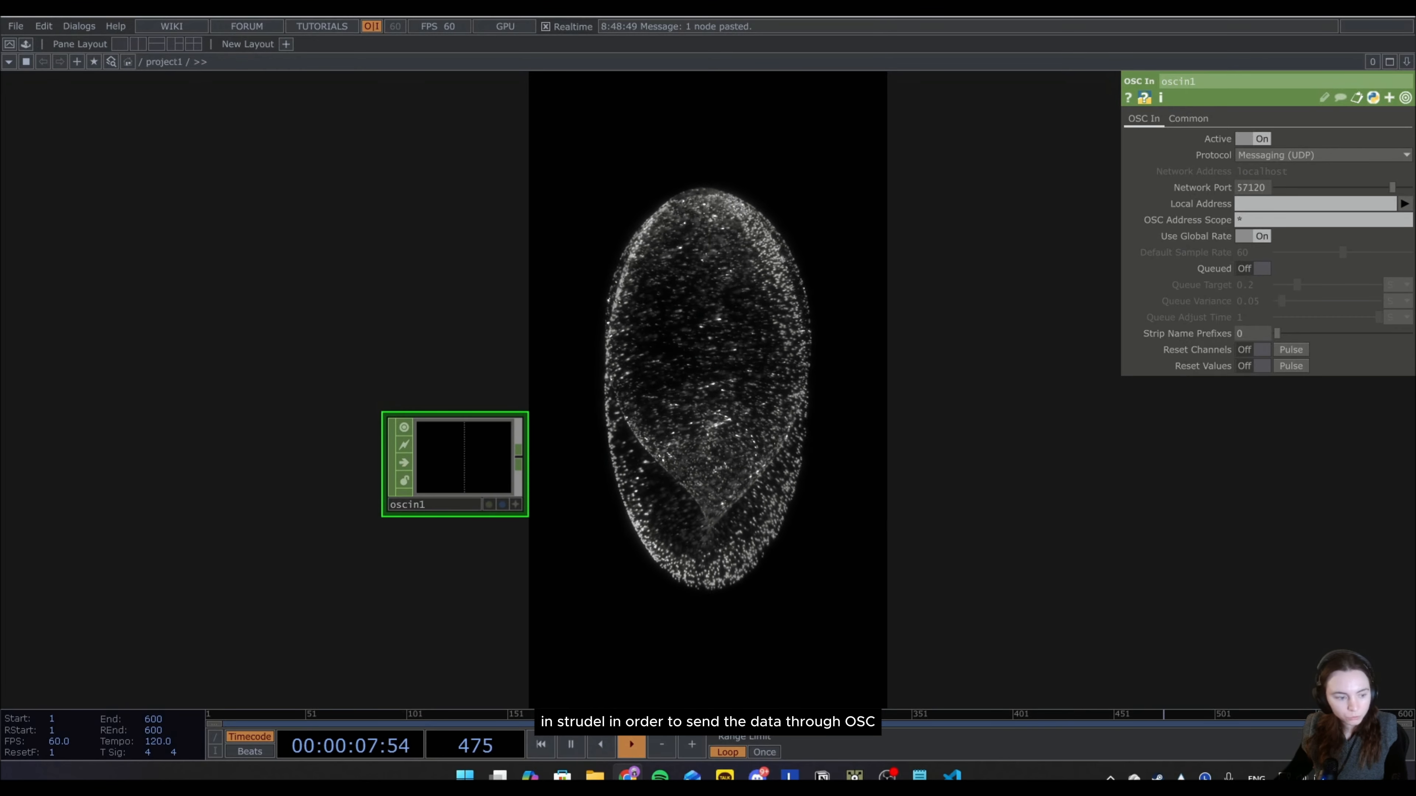
Switch to the browser's Strudel REPL and examine the stack ending in .osc() and the duplicated kick and melody block below it.
left_click_drag(0, 78, 822, 138)
left_click(337, 546)
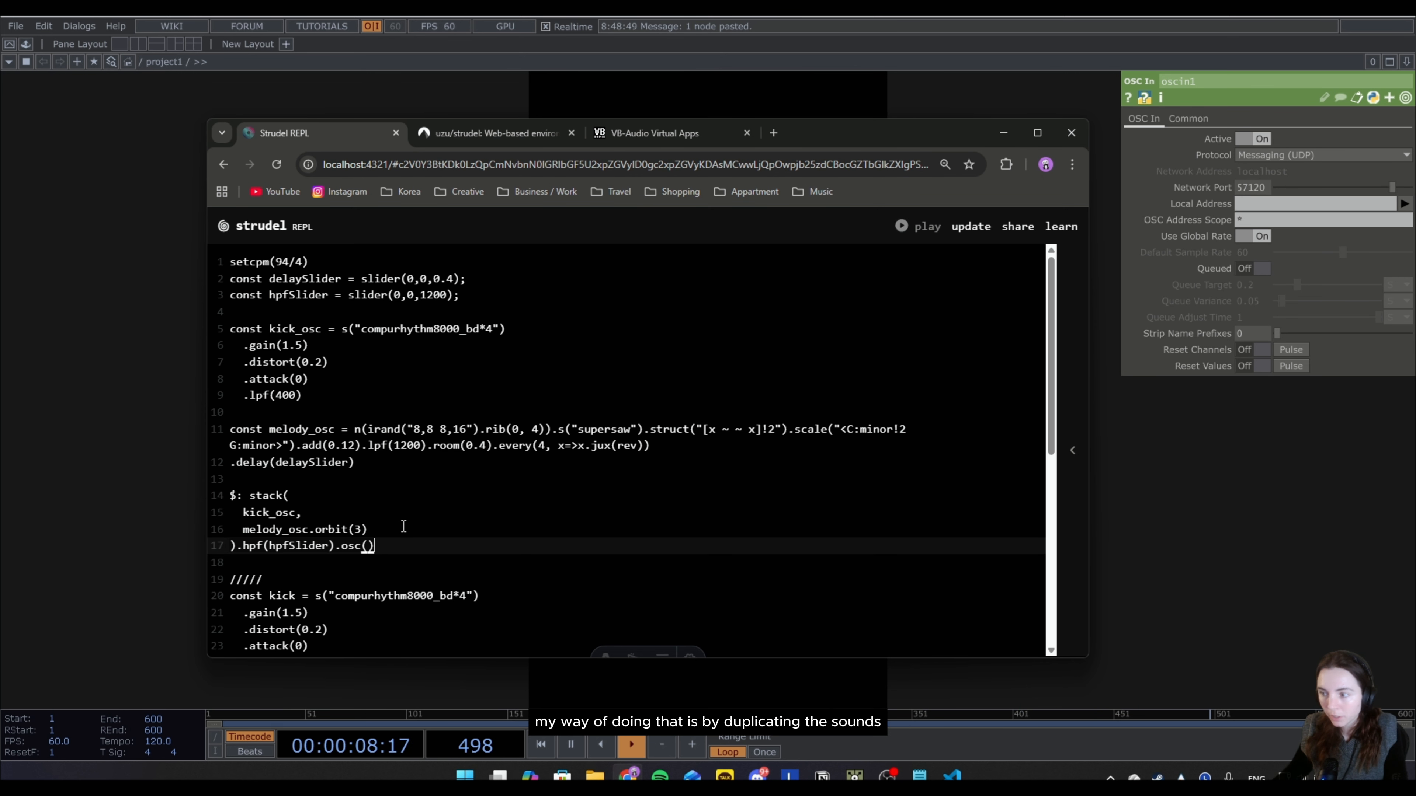
scroll(390, 519, "down", 5)
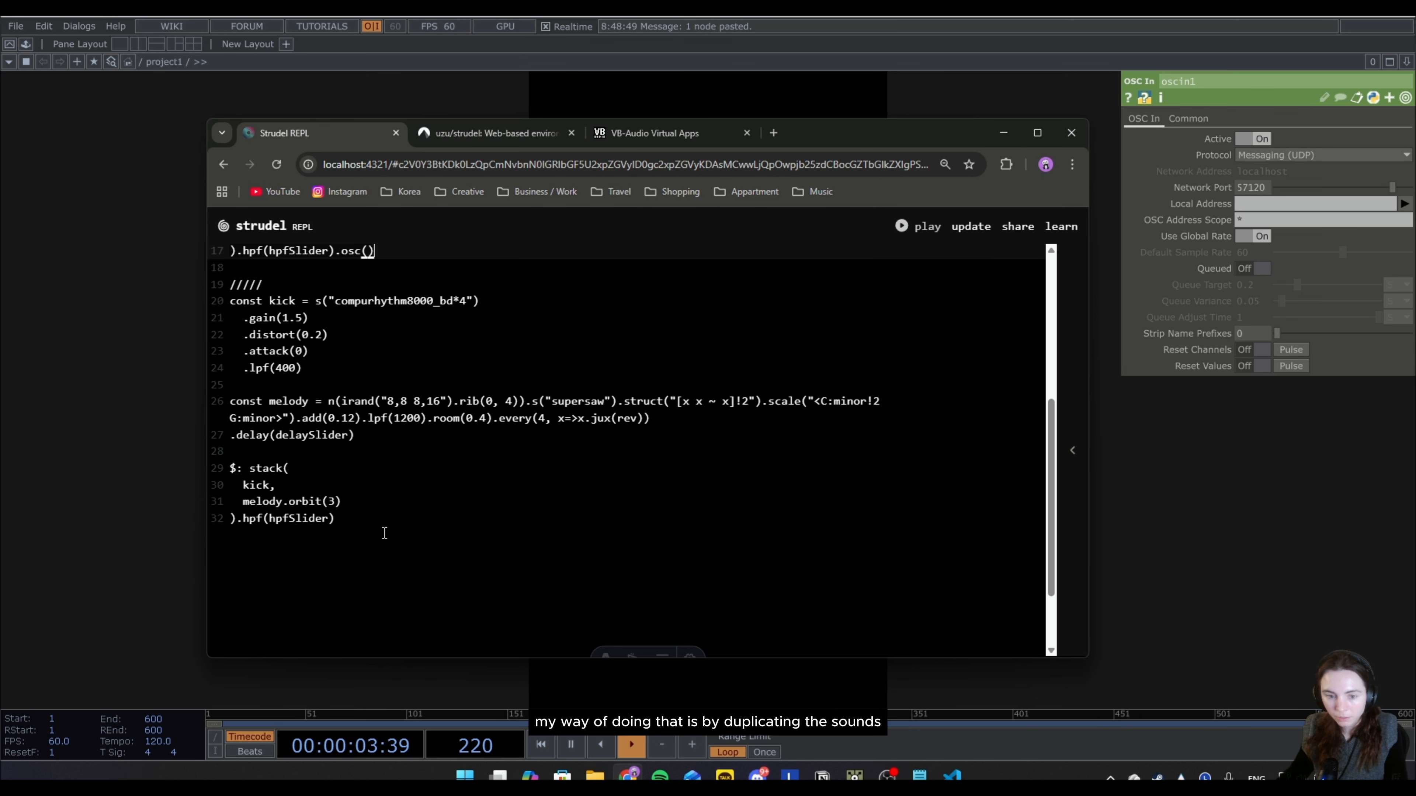
left_click_drag(385, 533, 144, 286)
left_click(425, 559)
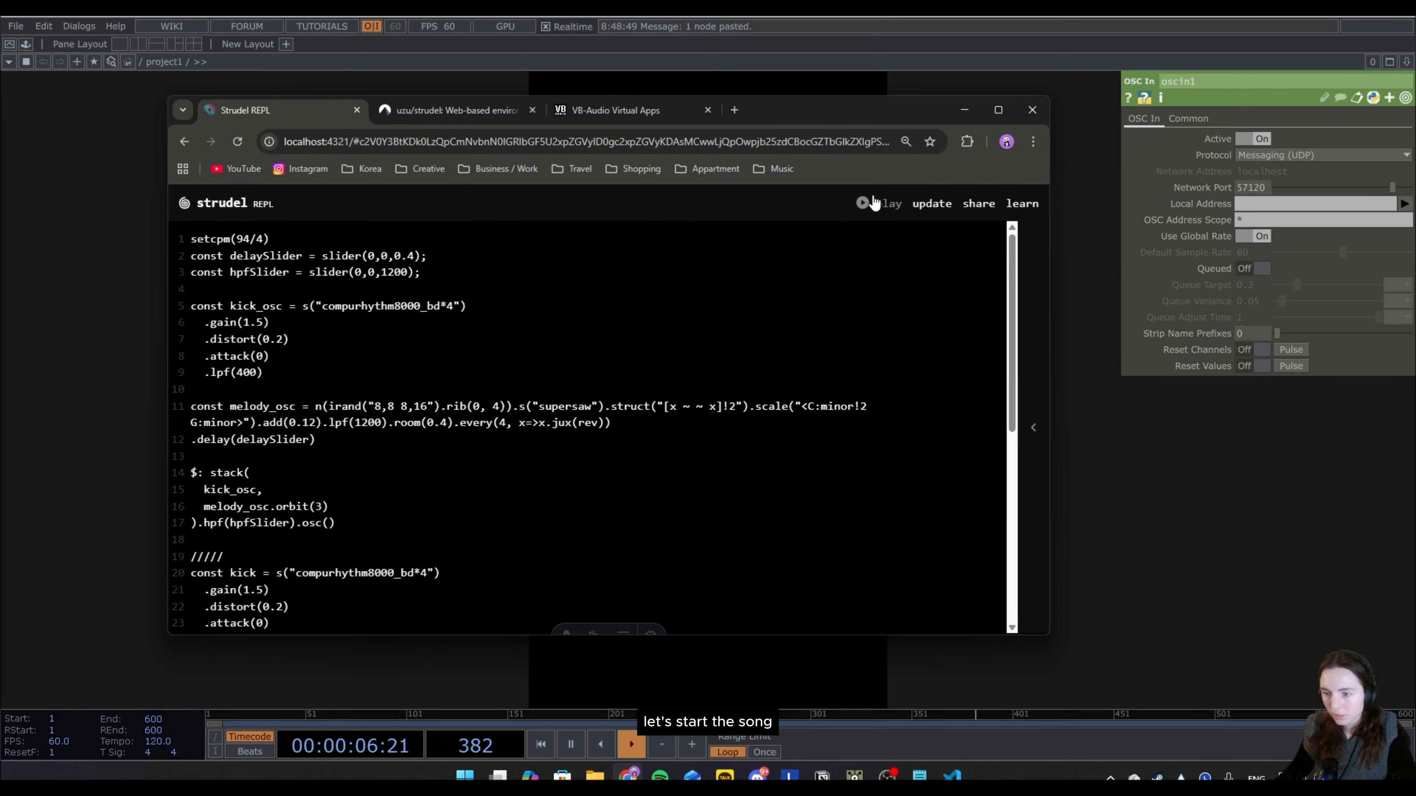
Start playing the Strudel pattern, switch to TouchDesigner and inspect the incoming channels of oscin1 up close.
left_click(874, 203)
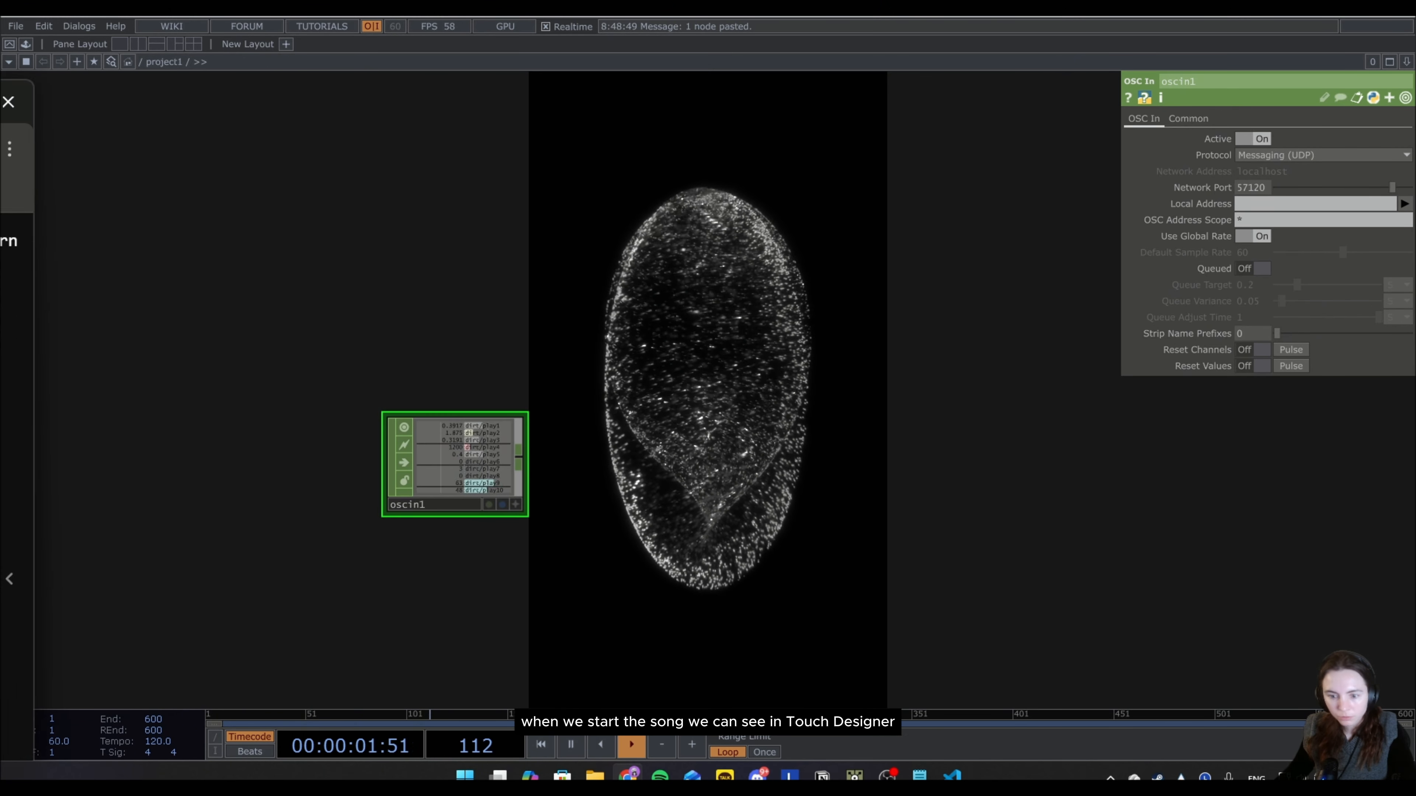
scroll(467, 451, "up", 3)
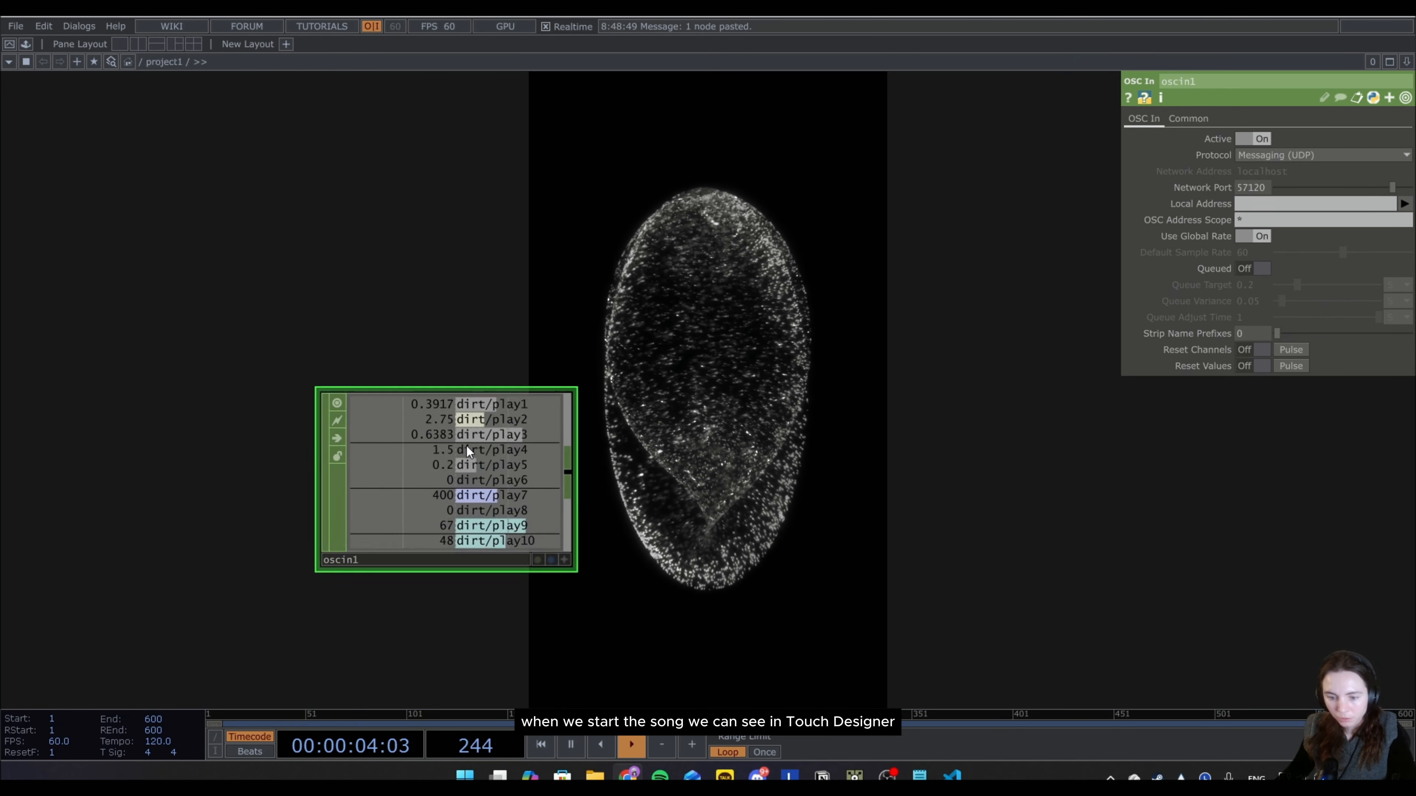
scroll(468, 450, "up", 5)
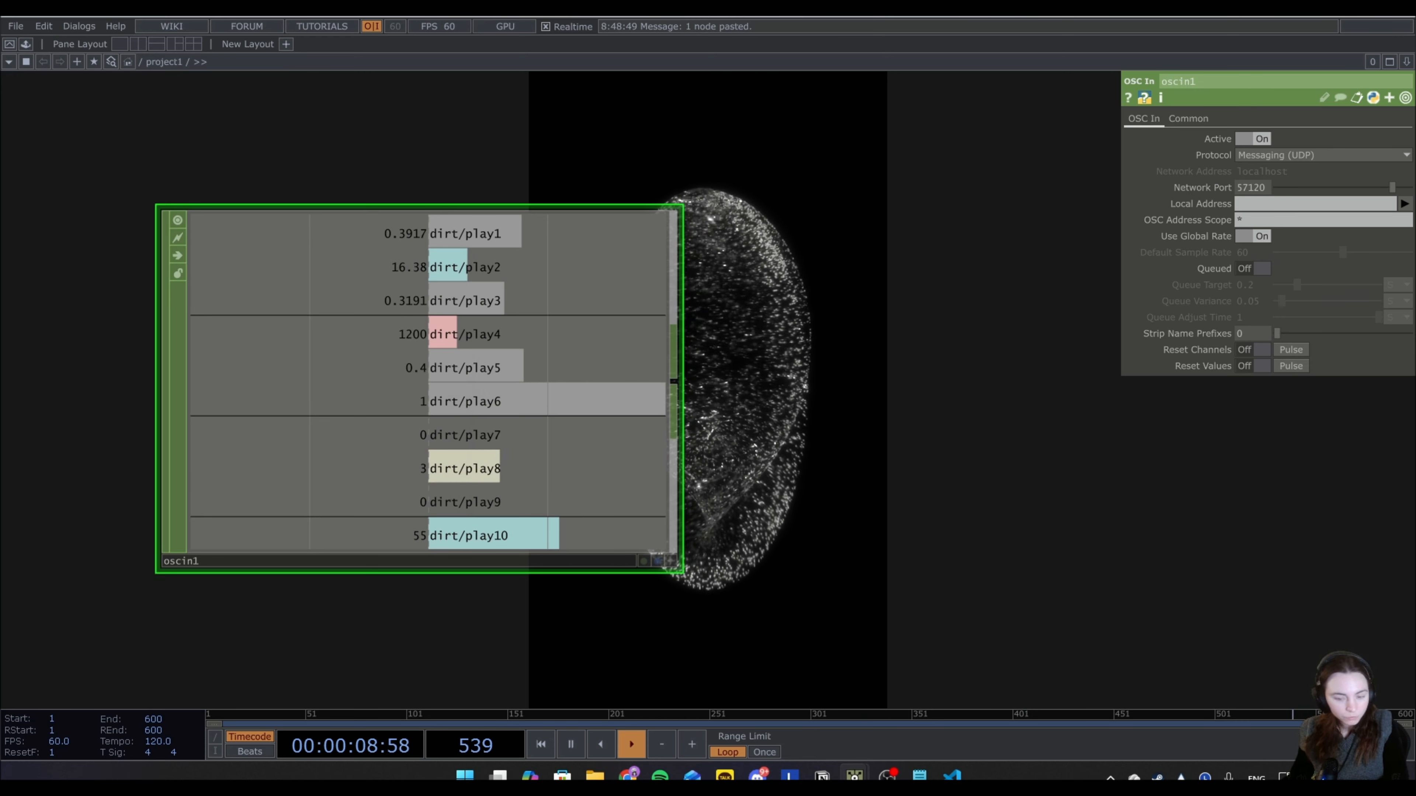
Switch to Visual Studio Code, search the strudel project for oscTri and open the oscTrigger function in osc.mjs.
key("alt+Tab")
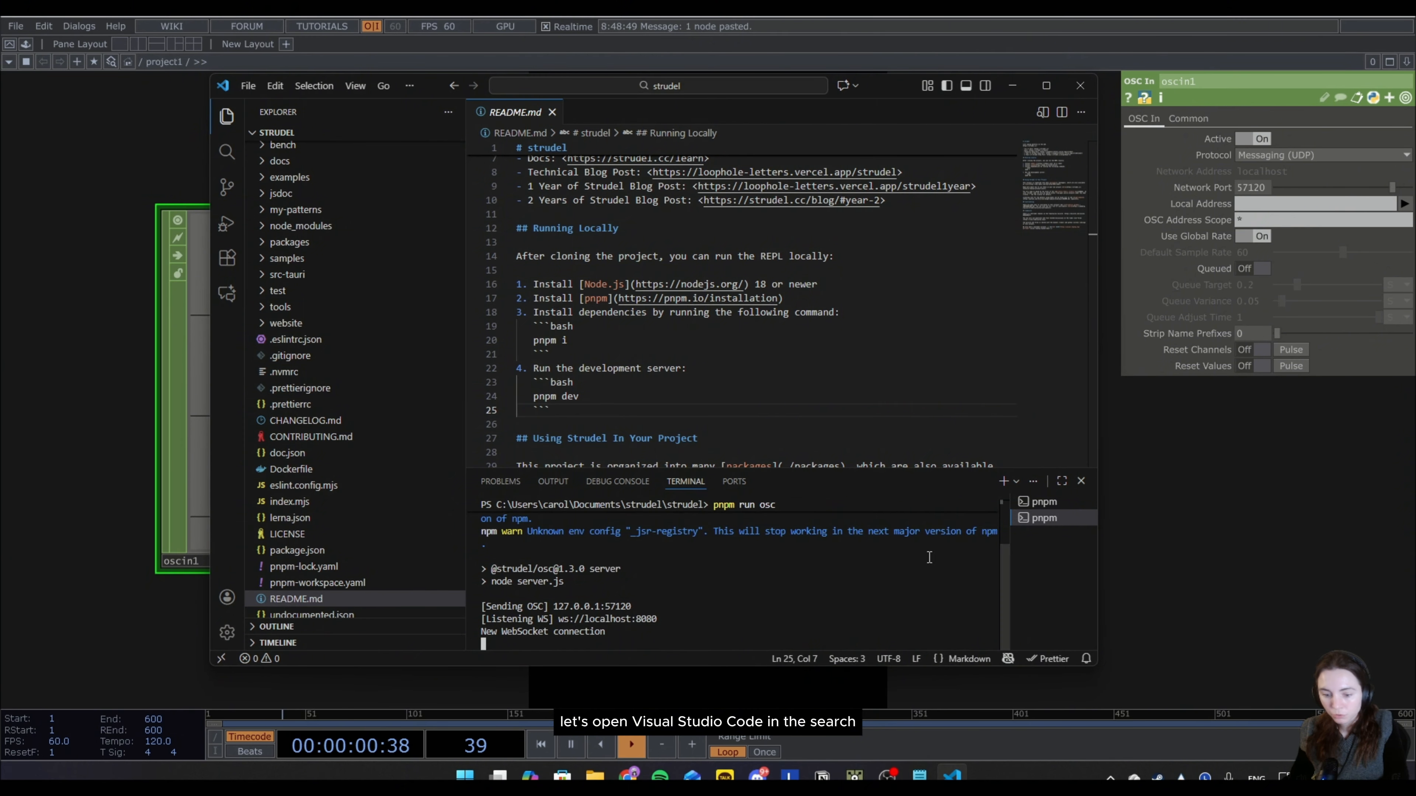
left_click(228, 151)
type("oscTri")
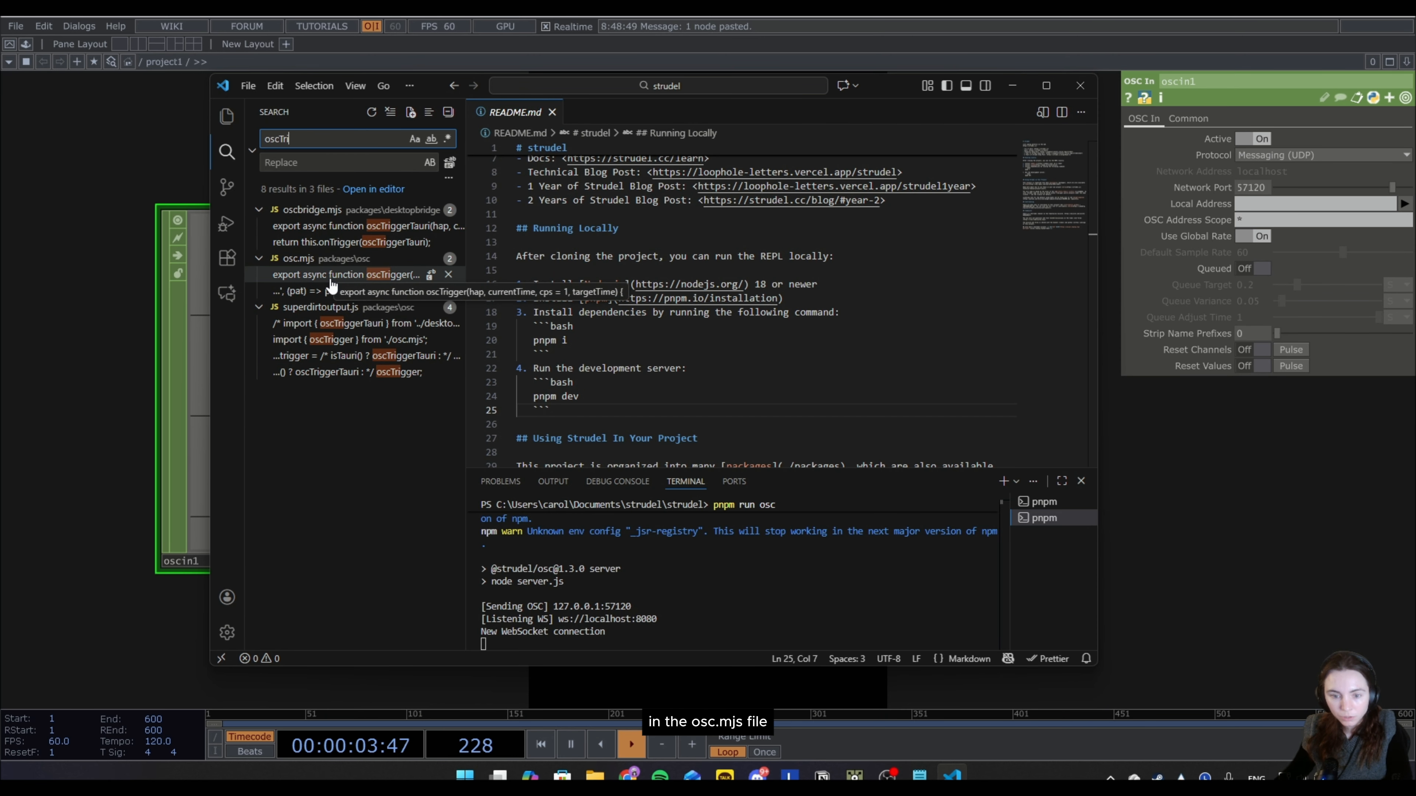
left_click(358, 276)
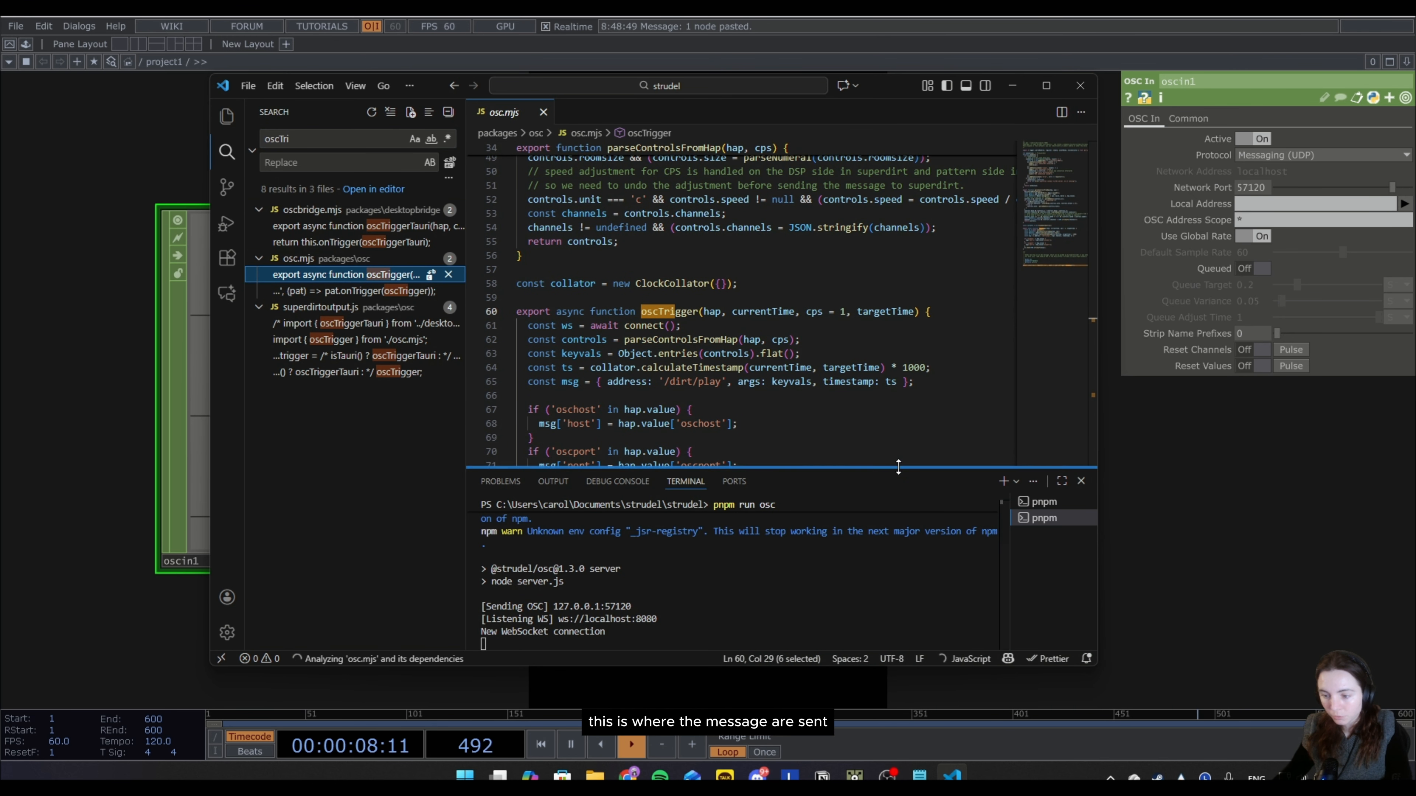
Enlarge the code editor and examine the '/dirt/play' message address in the oscTrigger function.
left_click_drag(900, 468, 880, 592)
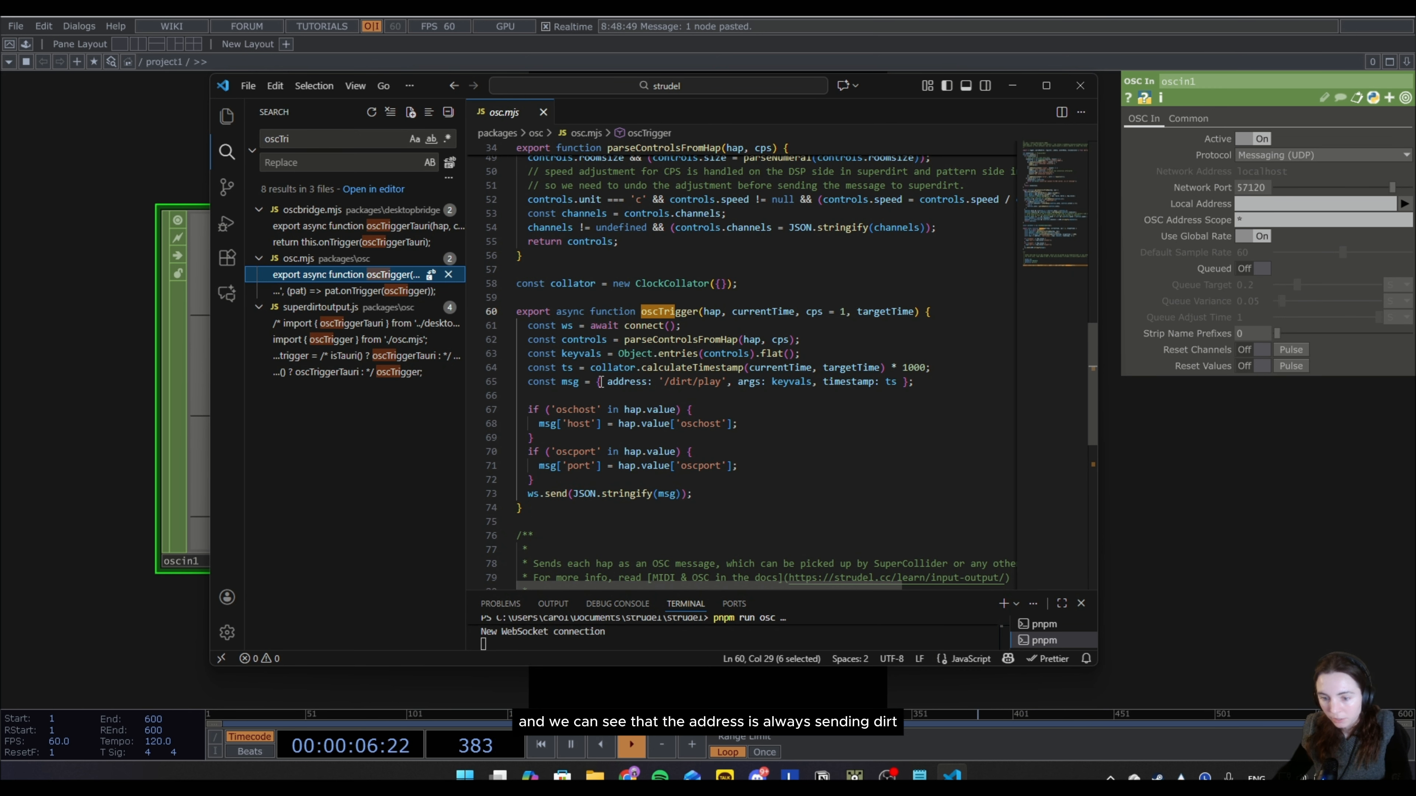
left_click_drag(600, 381, 682, 385)
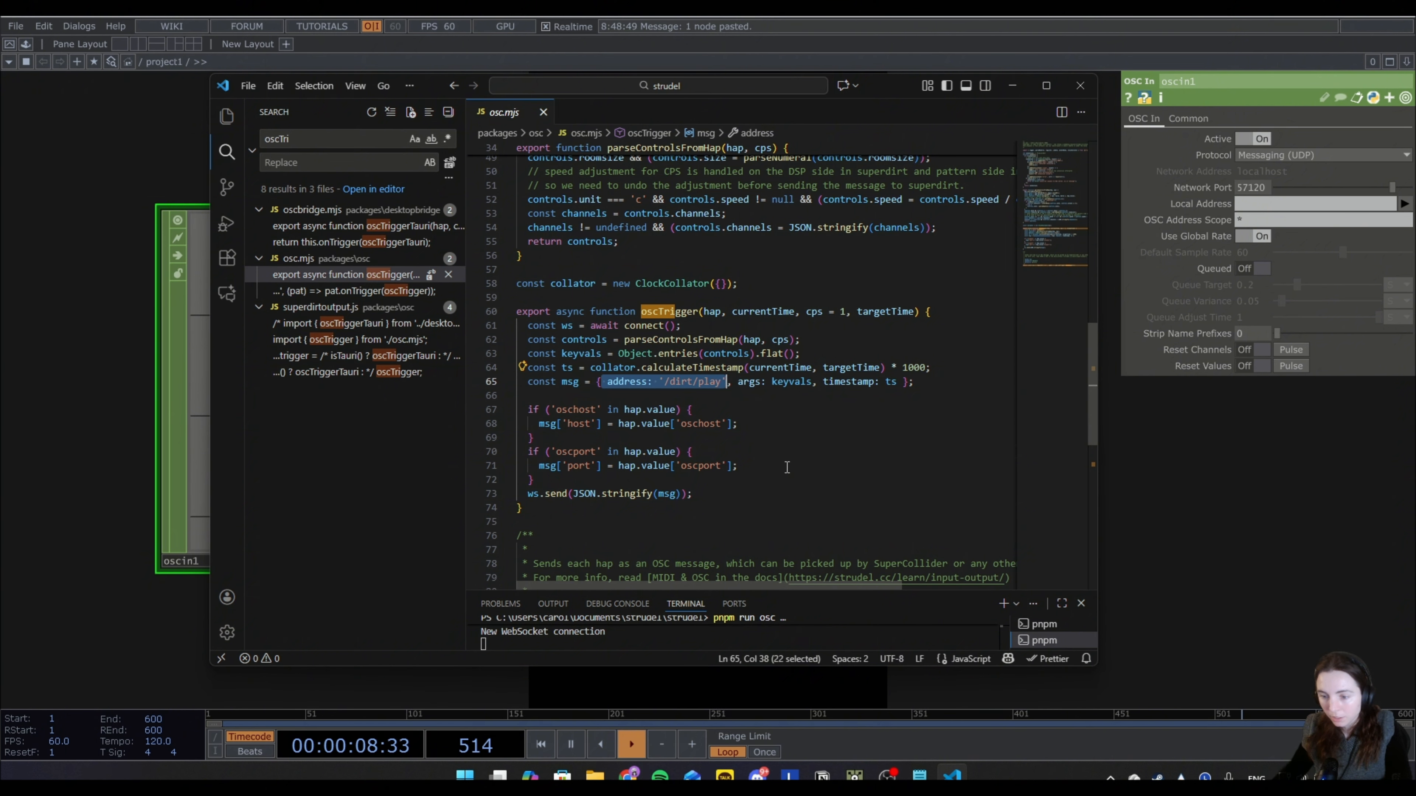
left_click(746, 446)
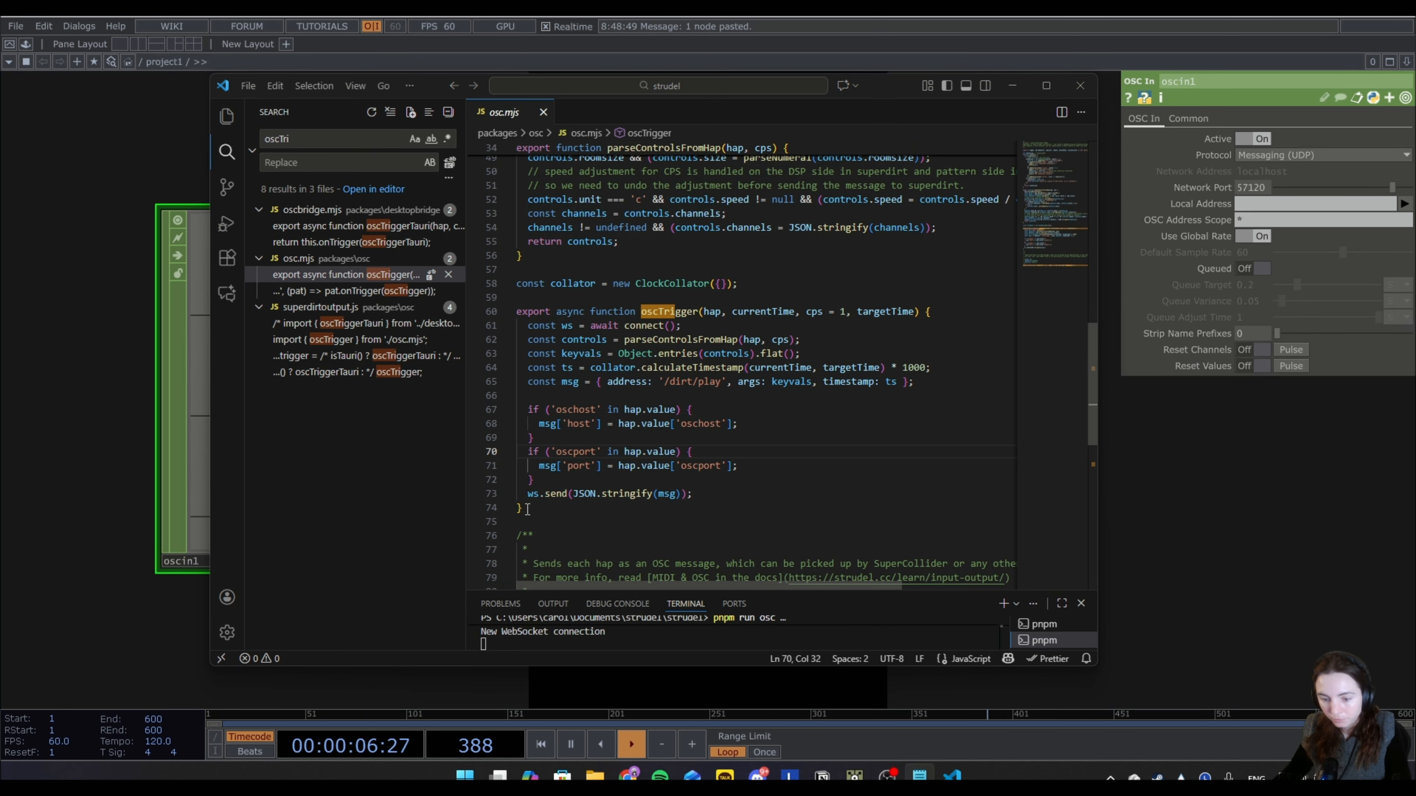
Replace the whole oscTrigger function in osc.mjs with the copied version that sends each control to its own `/${instrument}/${key}` address.
left_click_drag(527, 508, 500, 316)
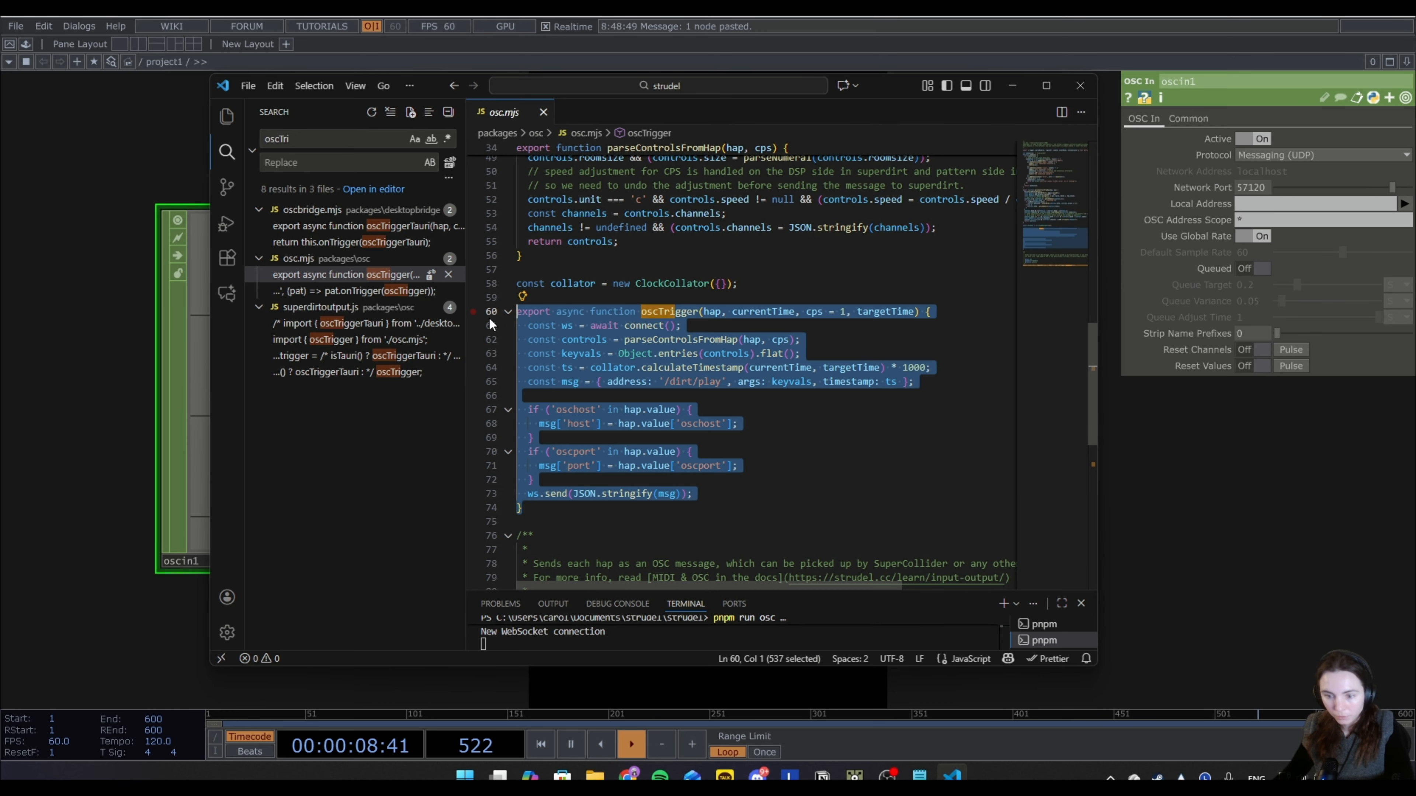
type("export async function oscTrigger(hap, currentTime, cps = 1, targetTime) {   const ws = await connect();   const controls = parseControlsFromHap(hap, cps);   const keyvals = Object.entries(controls).flat();   const instrument = controls.s || \"event\";   const ts = collator.calculateTimestamp(currentTime, targetTime) * 1000;   for (const [key, value] of Object.entries(controls)) {     const val = (typeof value === \"number\") ? value : value.toString();      const msg = {       address: `/${instrument}/${key}`,       args: [val],       timestamp: ts     };      if (hap.value.oschost) msg.host = hap.value.oschost;     if (hap.value.oscport) msg.port = hap.value.oscport;     ws.send(JSON.stringify(msg));   }  }")
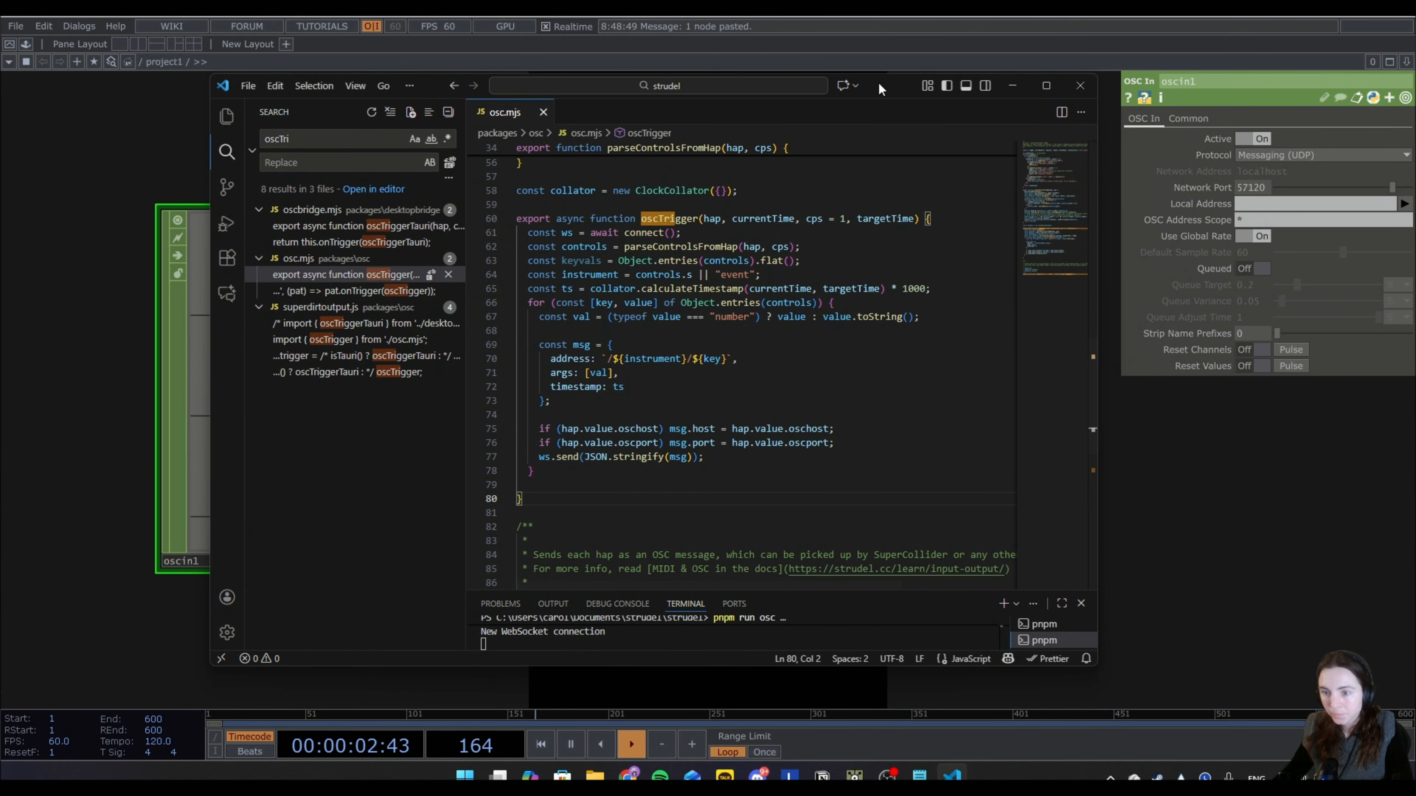
Reload the Strudel page, return to TouchDesigner and reset the channels of oscin1.
left_click(190, 120)
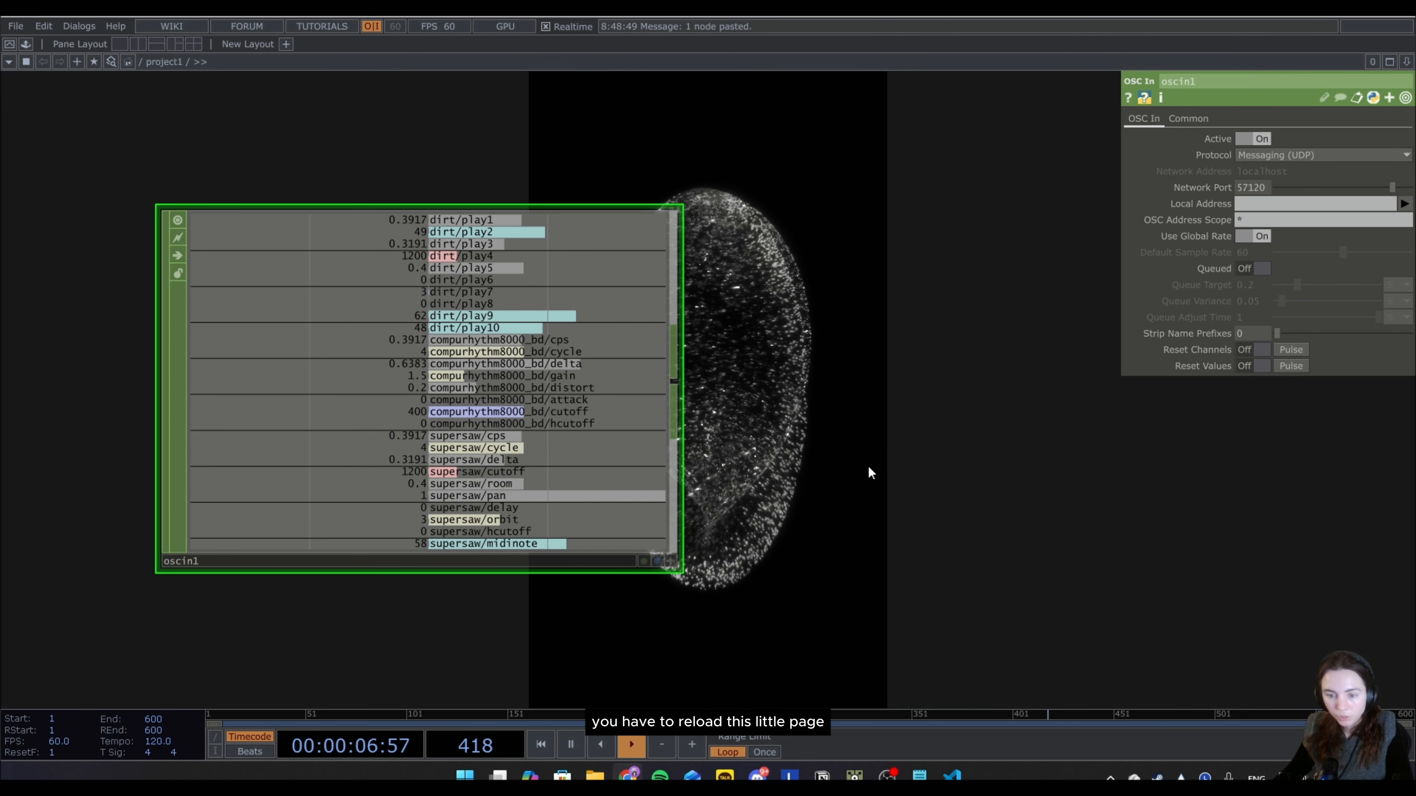
left_click(1292, 350)
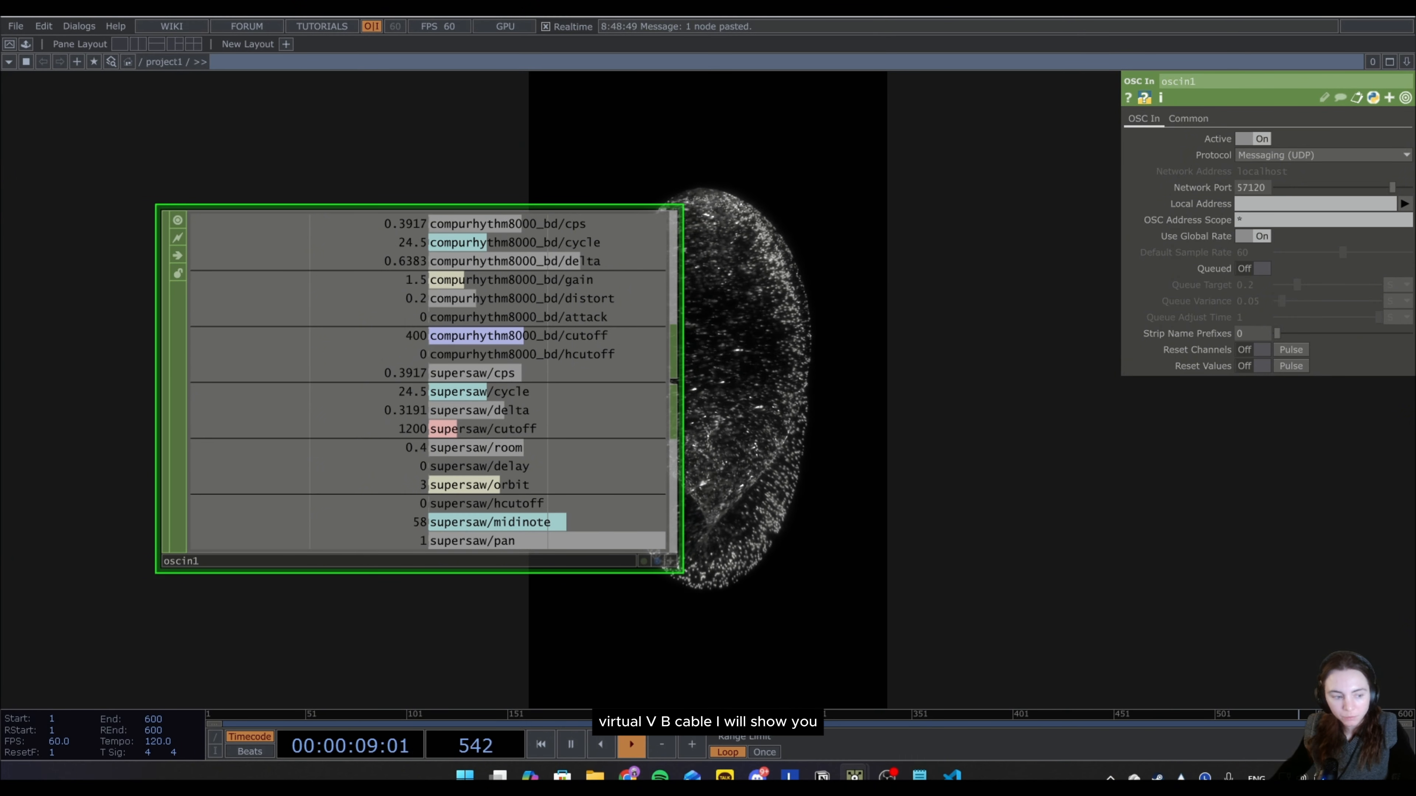
Bring up the browser window and view the VB-Audio Virtual Apps page for the virtual cable download.
left_click_drag(0, 60, 838, 139)
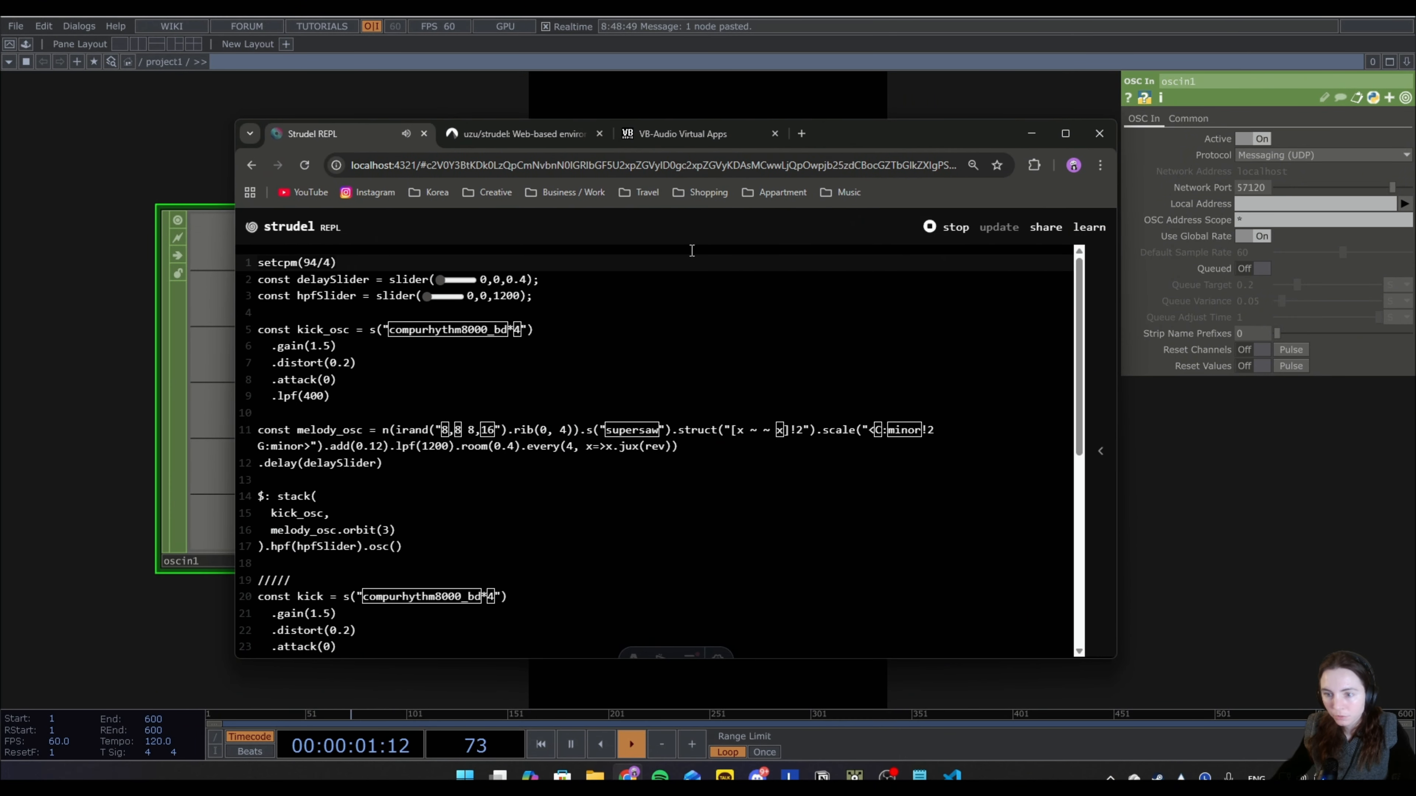
left_click(649, 133)
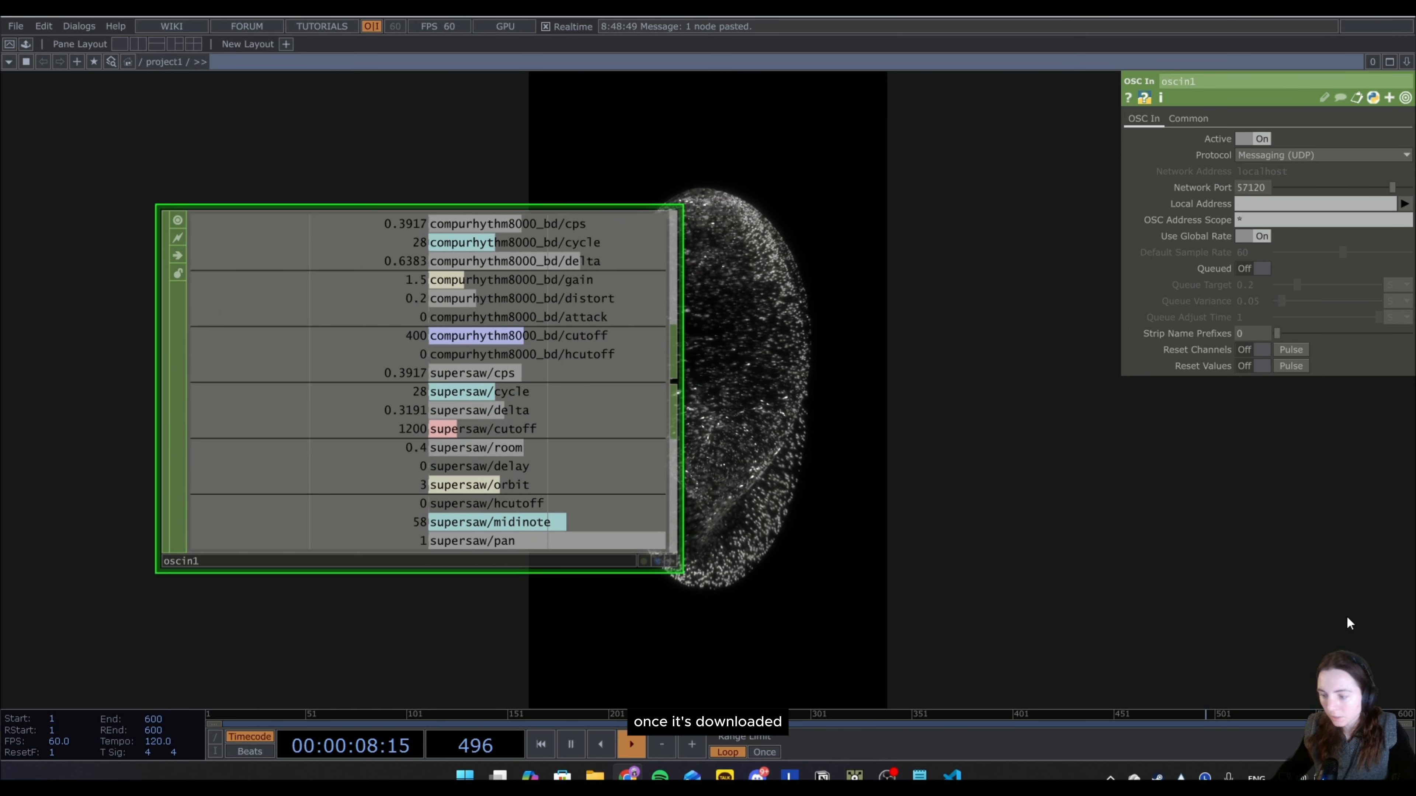
Add an Audio Device In CHOP above oscin1 and connect an Audio Device Out CHOP to its output.
scroll(808, 376, "down", 4)
left_click_drag(853, 267, 634, 364)
key("Tab")
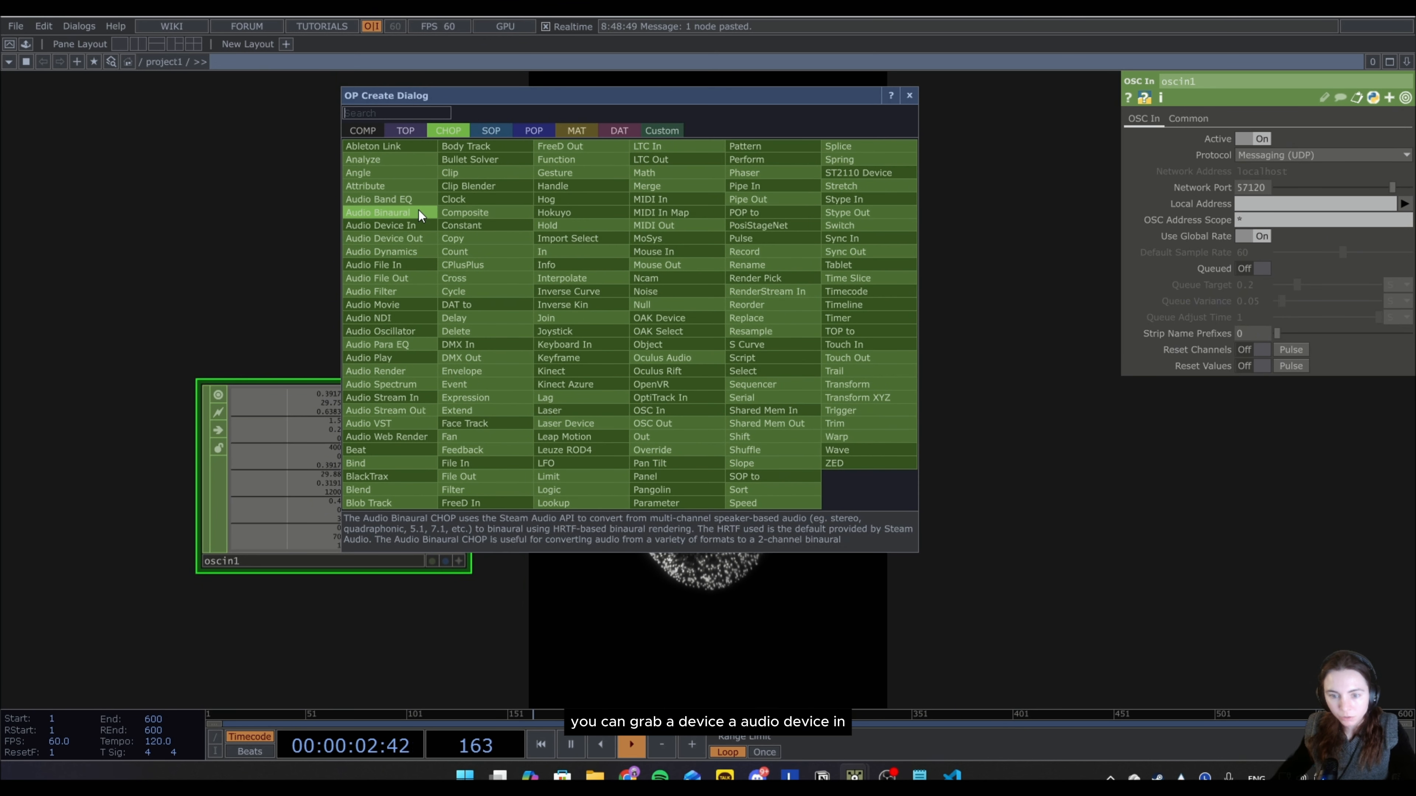
left_click(420, 232)
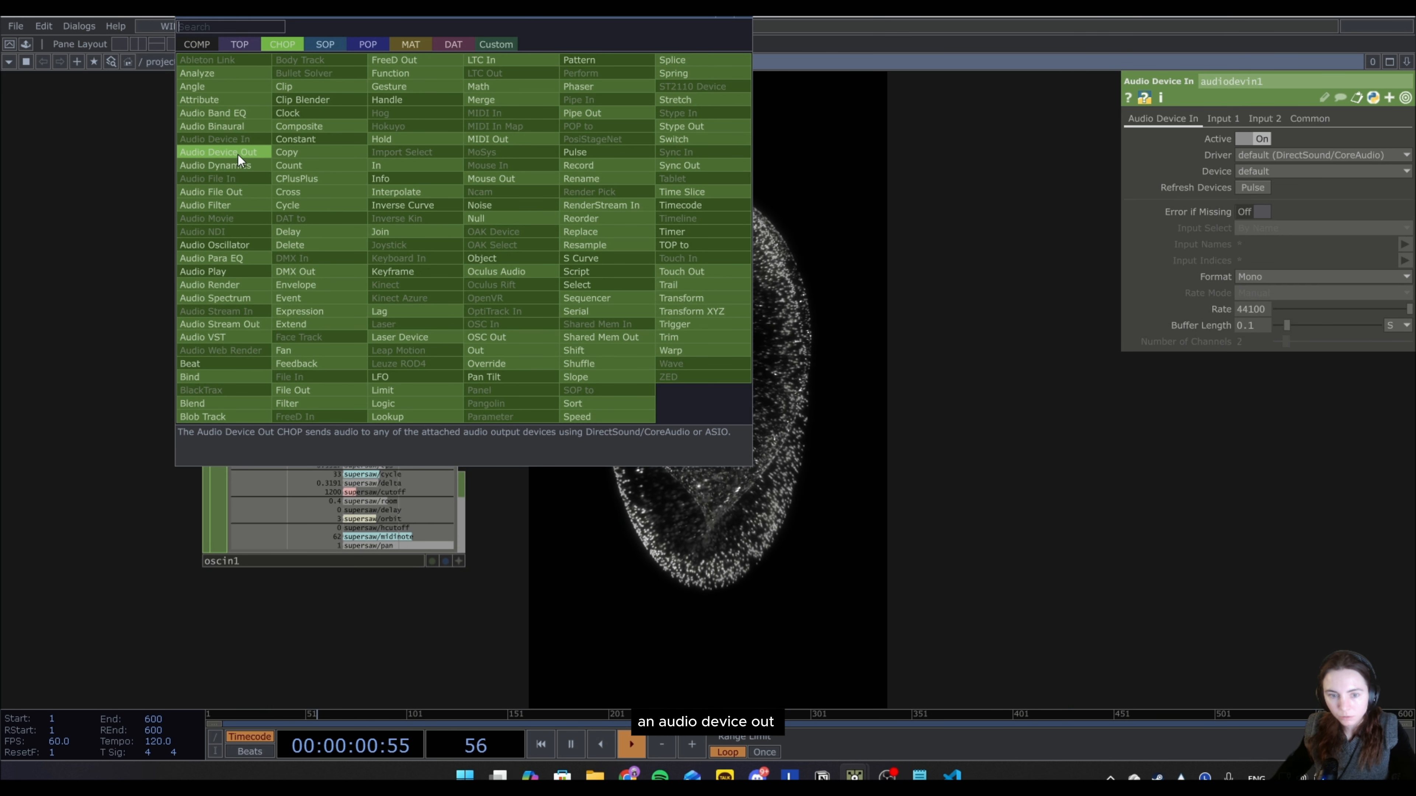
left_click(238, 152)
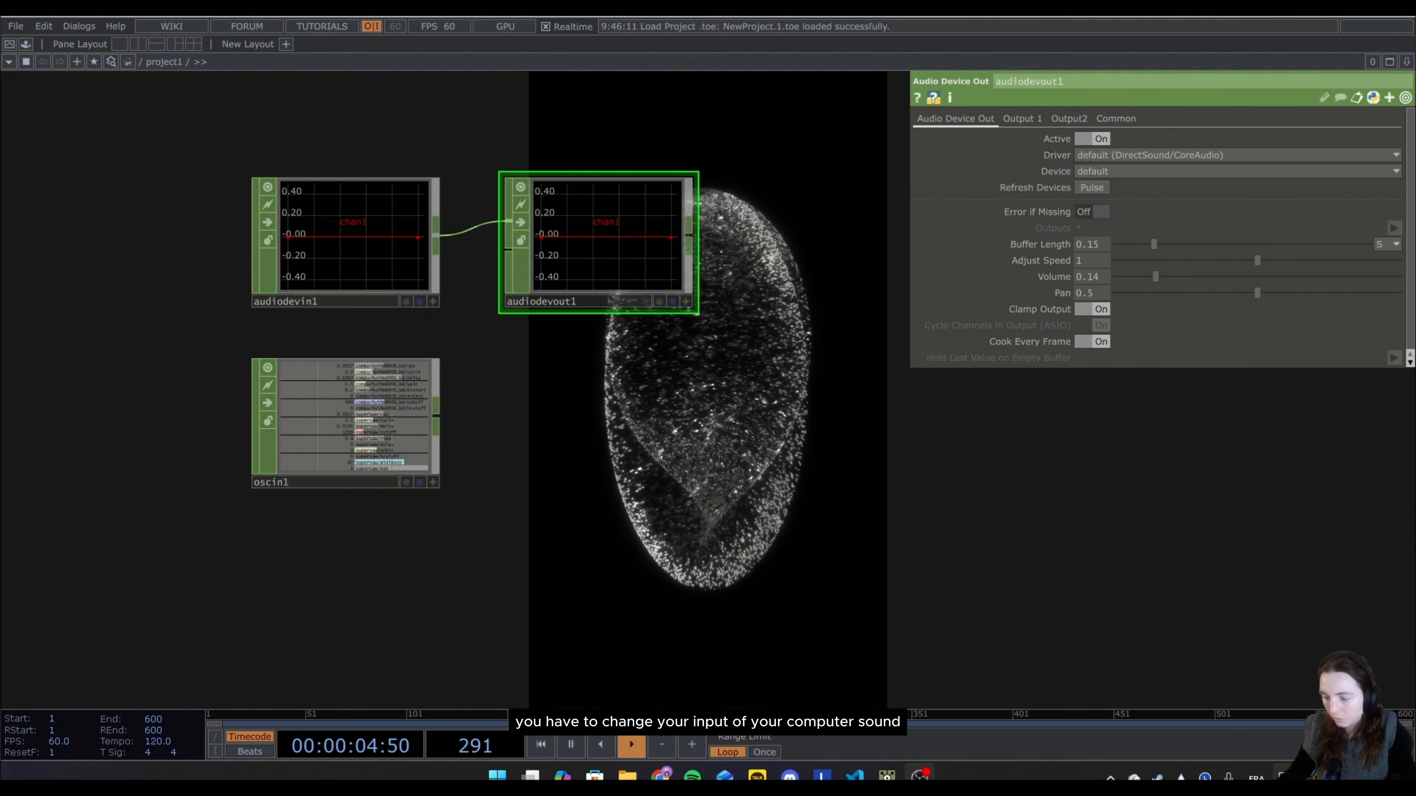
Set the computer's sound output device to CABLE Input (VB-Audio Virtual Cable).
left_click(1304, 777)
left_click(1382, 695)
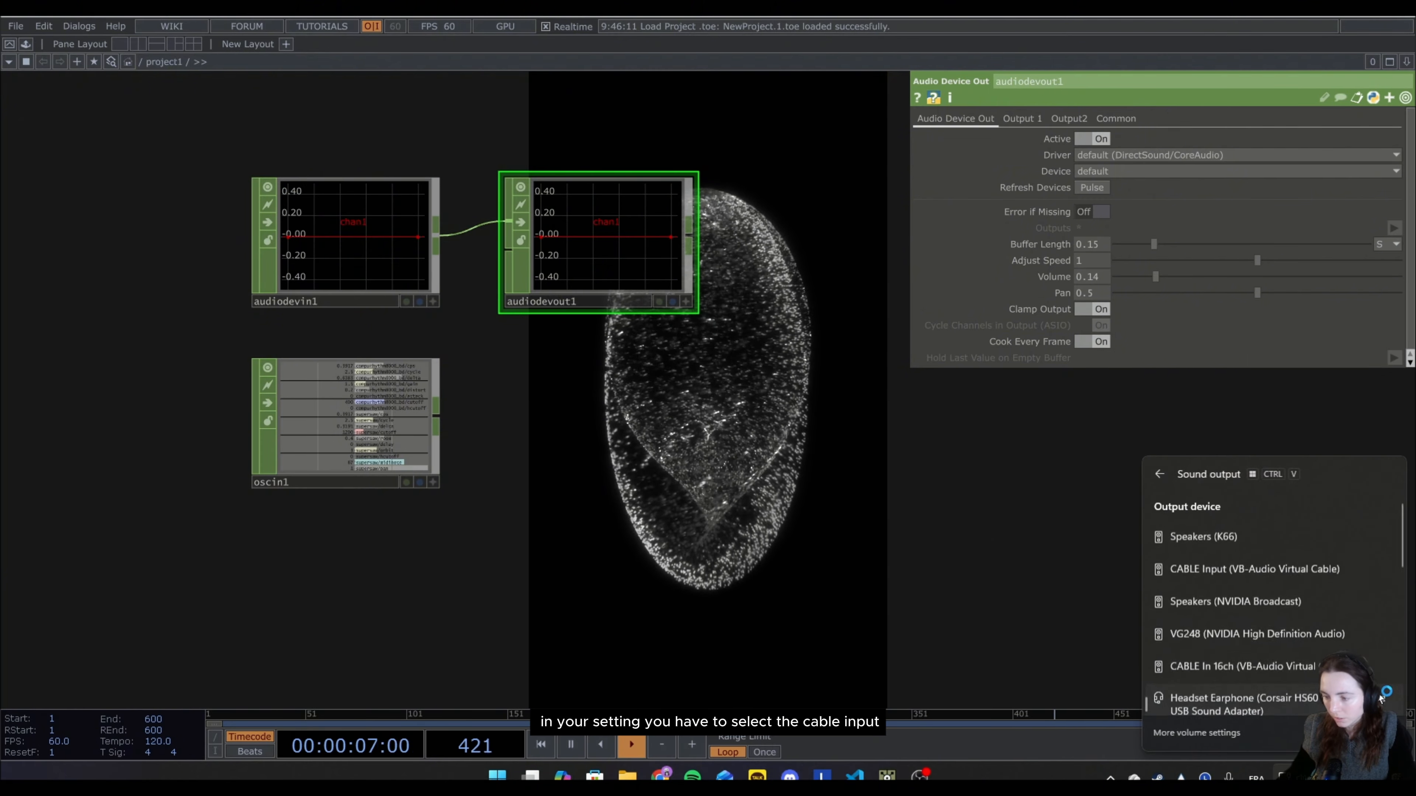
left_click(1246, 562)
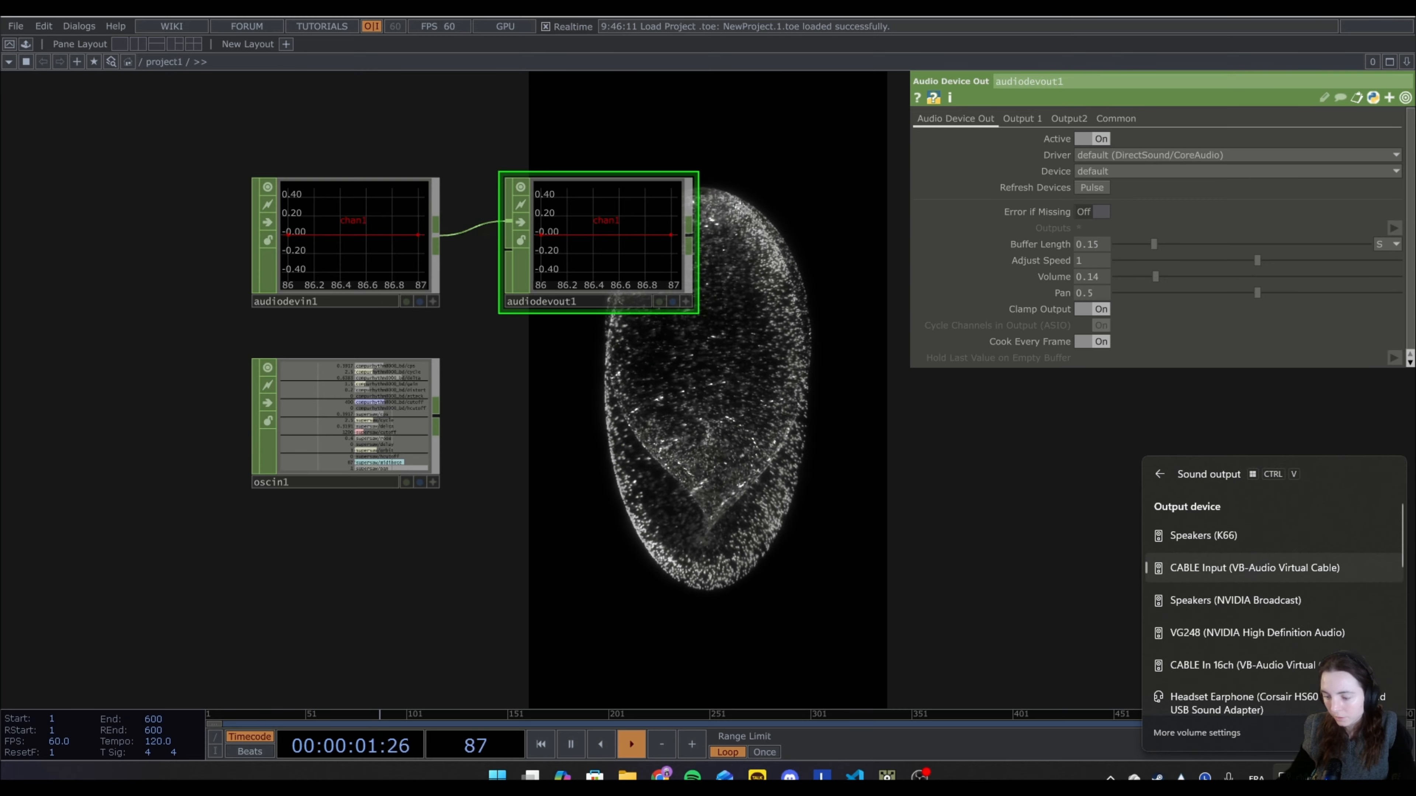
left_click(1031, 513)
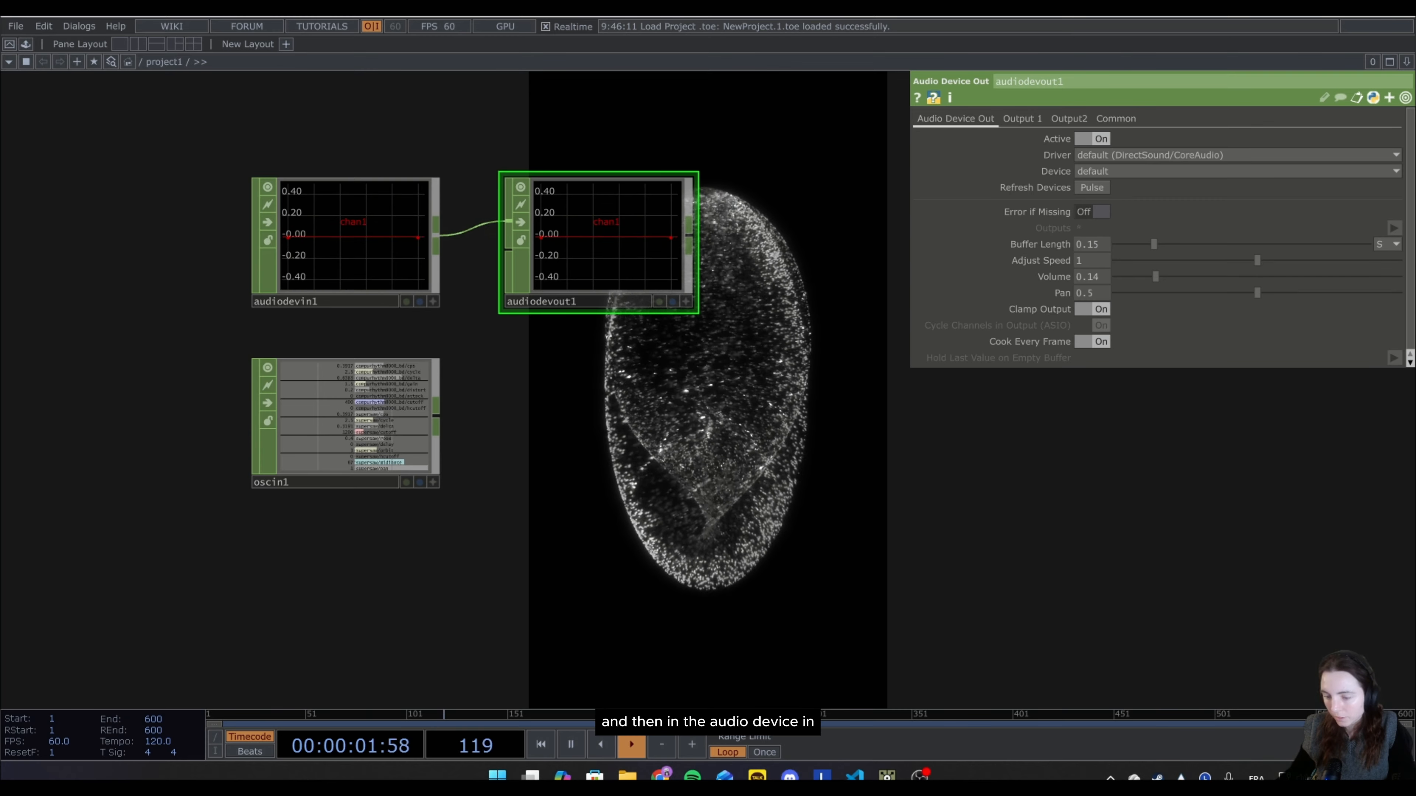
Set the device of audiodevin1 to CABLE Output (VB-Audio Virtual Cable).
left_click(354, 246)
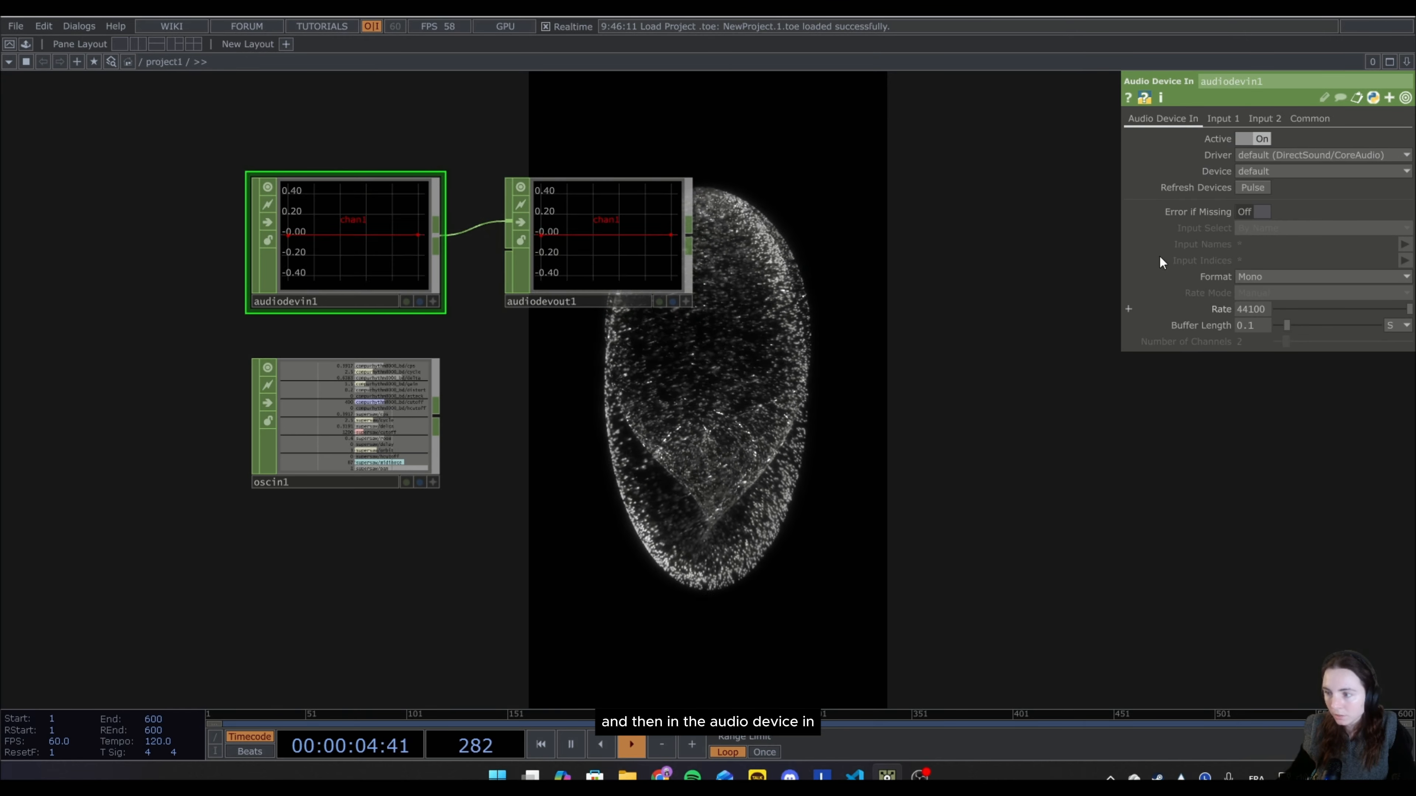
left_click(1243, 170)
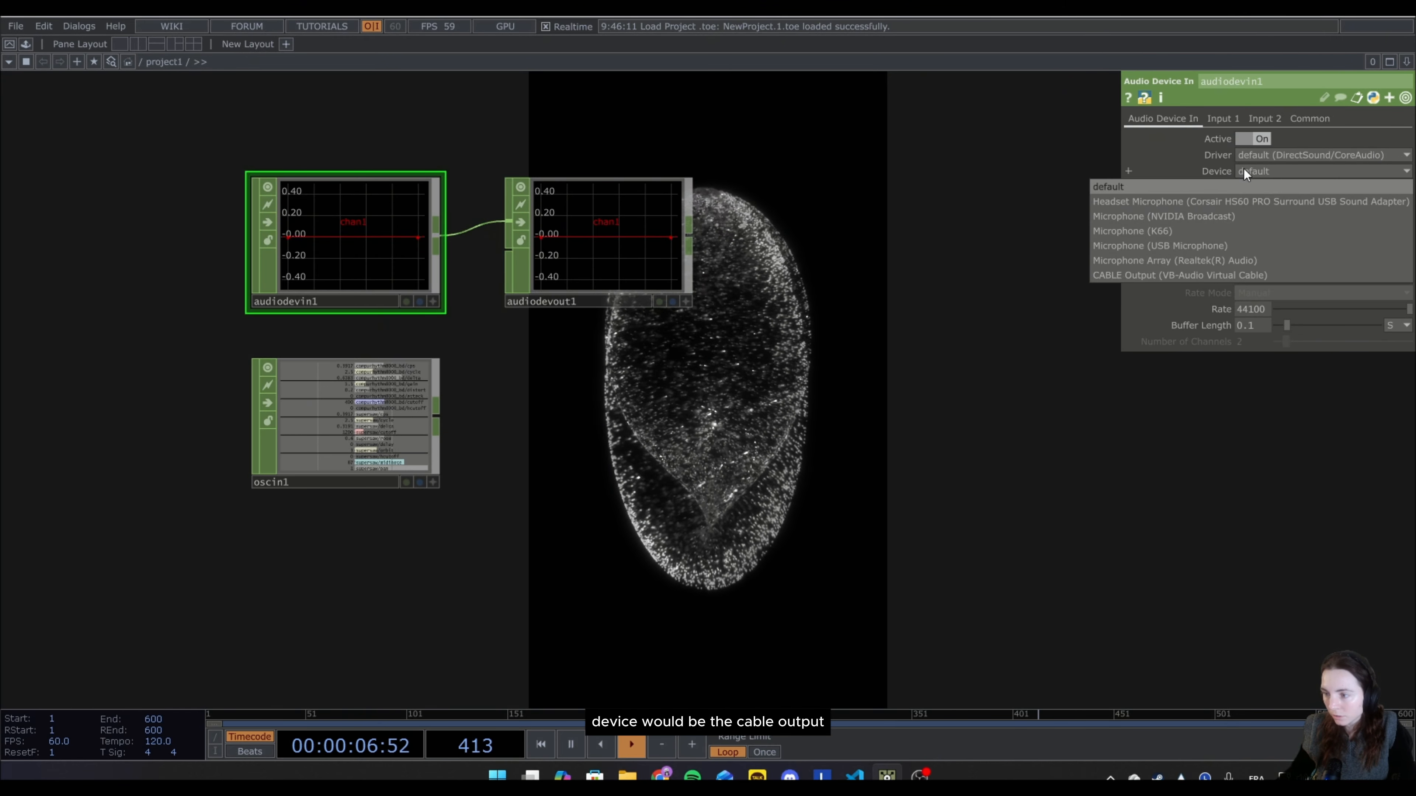
left_click(1133, 273)
Set the device of audiodevout1 to Headset Earphone (Corsair HS60 PRO Surround USB Sound Adapter) and lower its volume to 0.049.
left_click(626, 259)
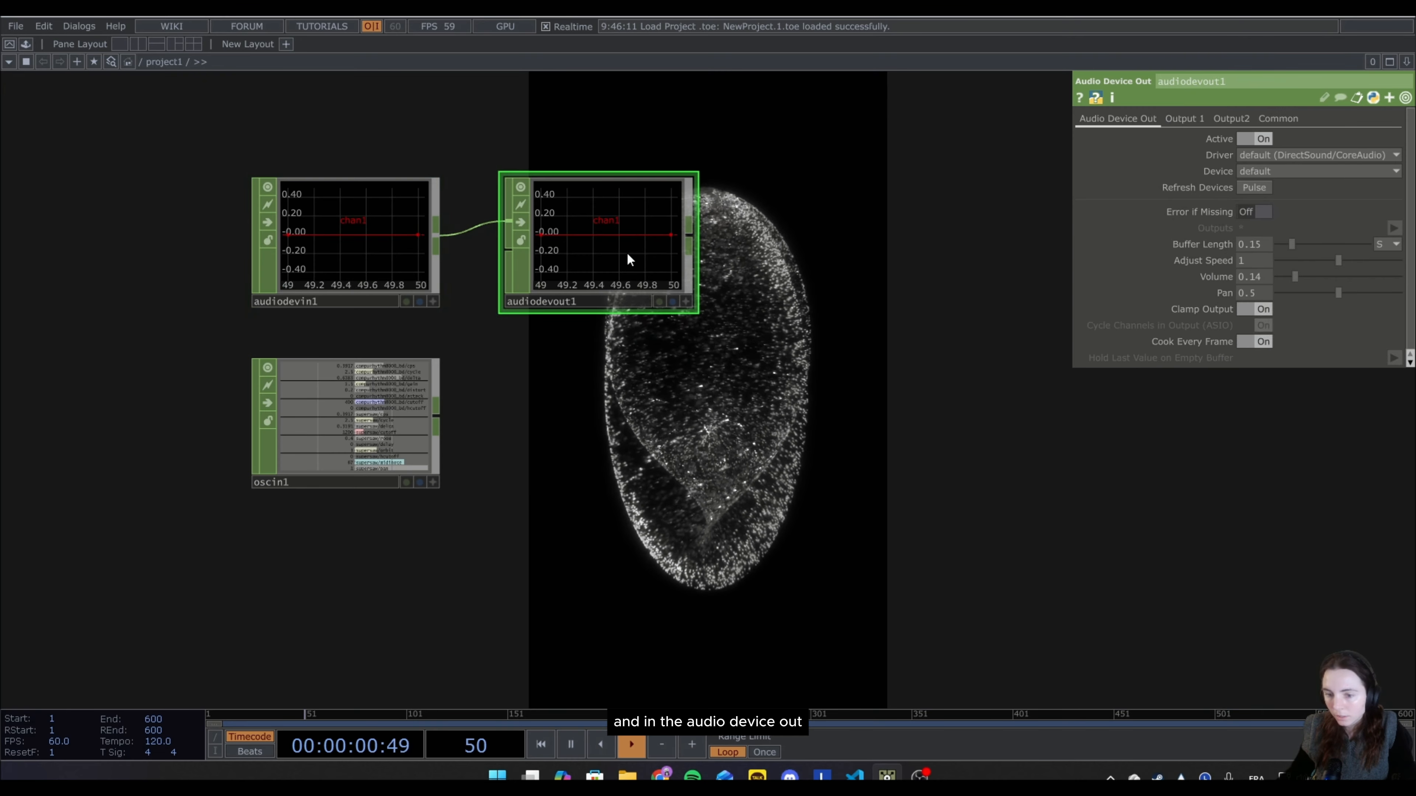
left_click(1248, 173)
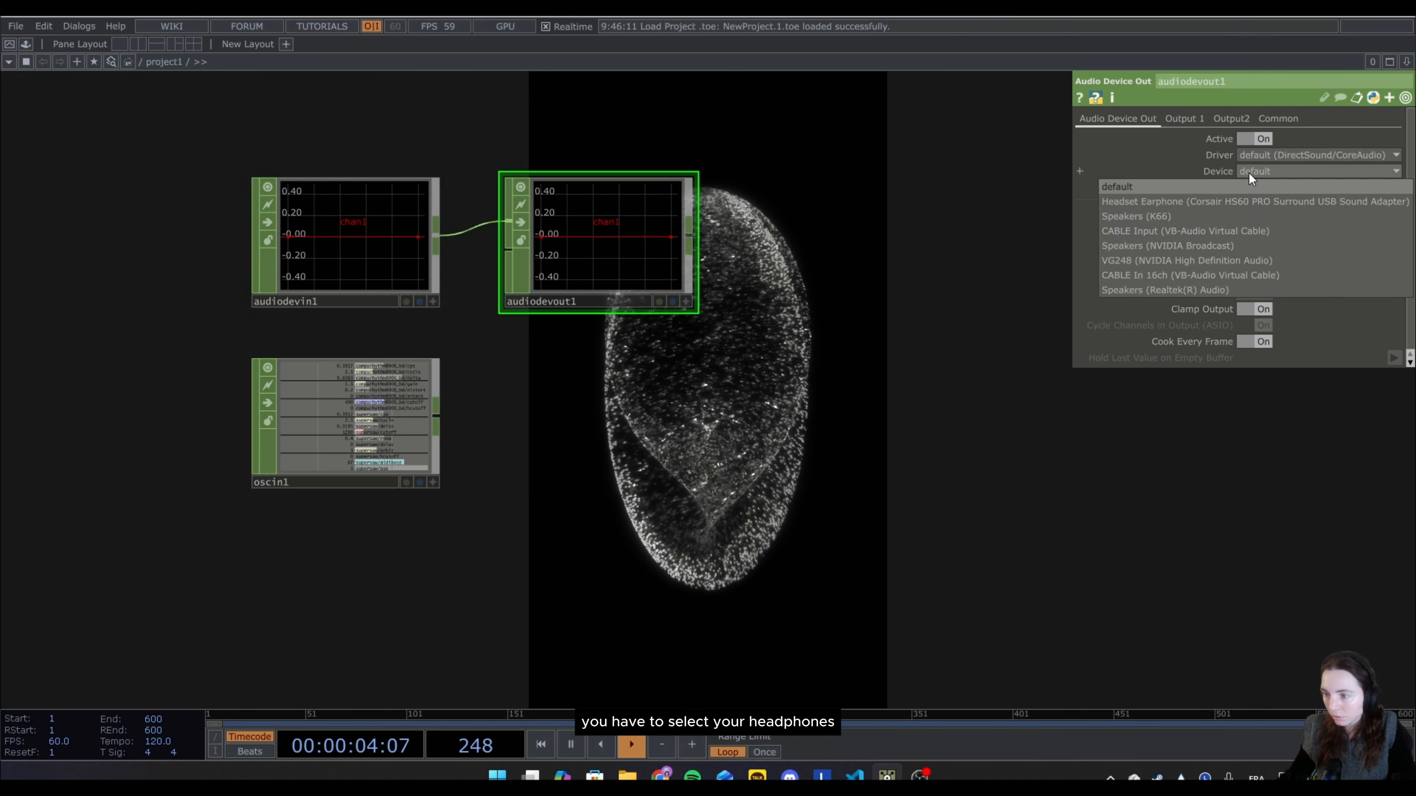
left_click(1211, 200)
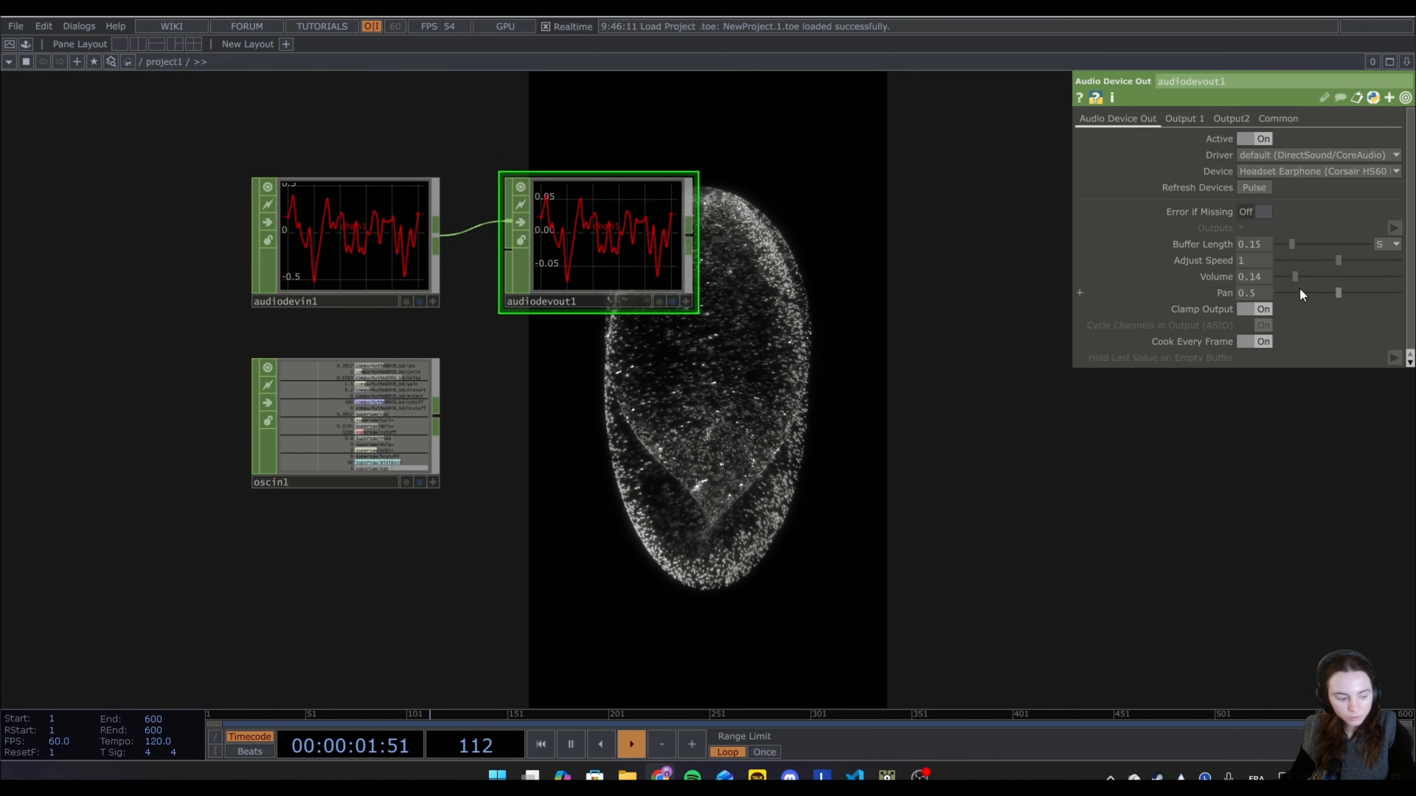
left_click_drag(1289, 273, 1282, 271)
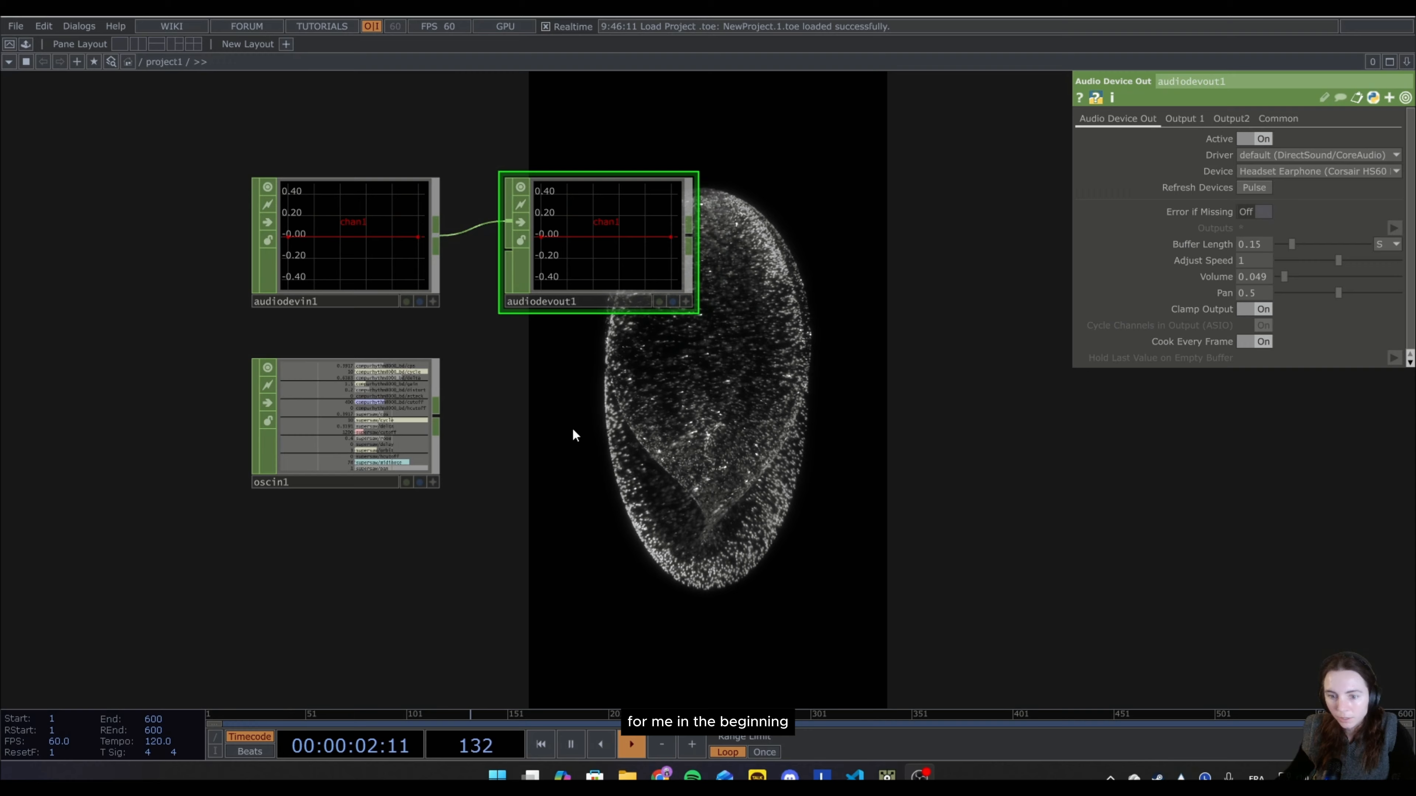
Bring up the Strudel window and examine the delaySlider and hpfSlider definitions, trying the delay slider.
scroll(575, 435, "up", 5)
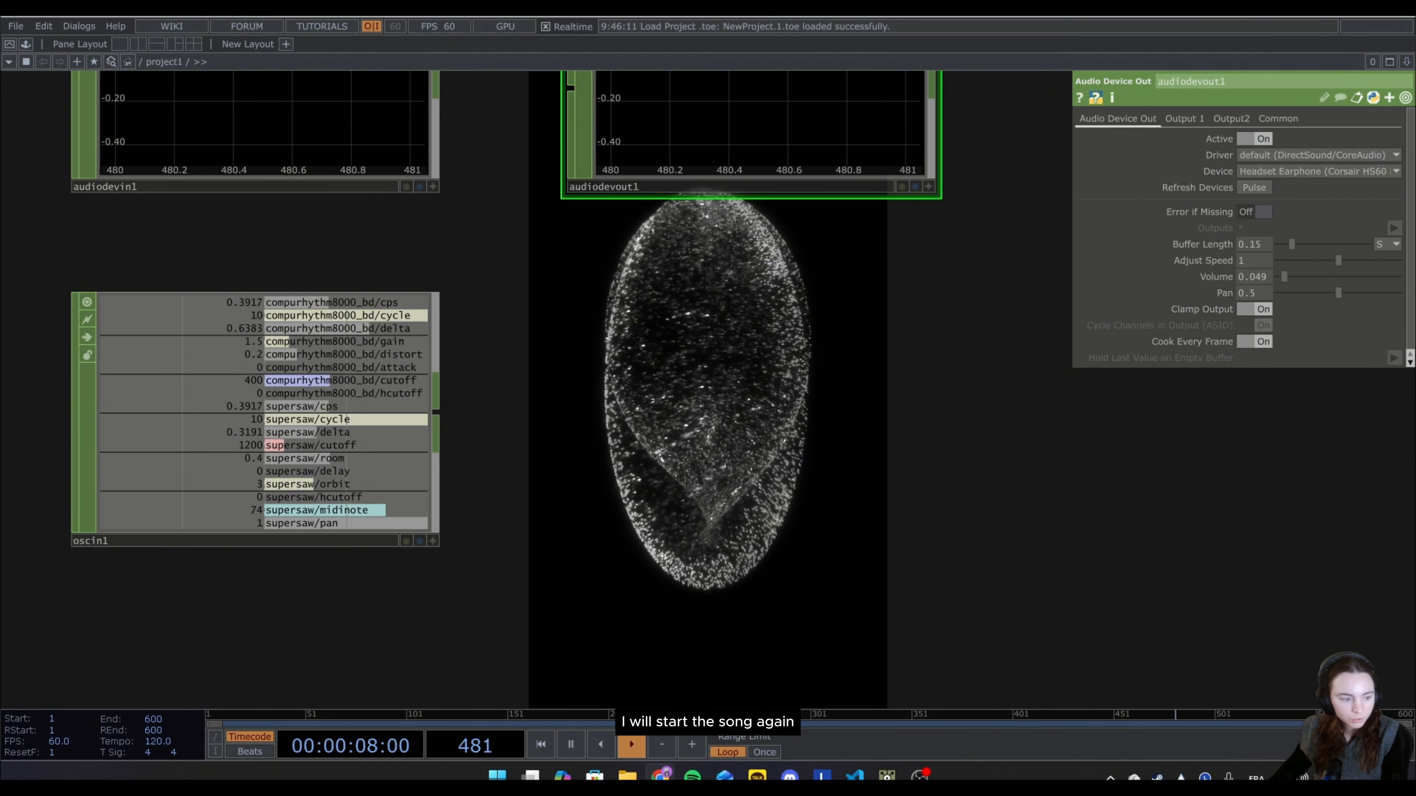
left_click_drag(0, 89, 1061, 136)
left_click(1280, 226)
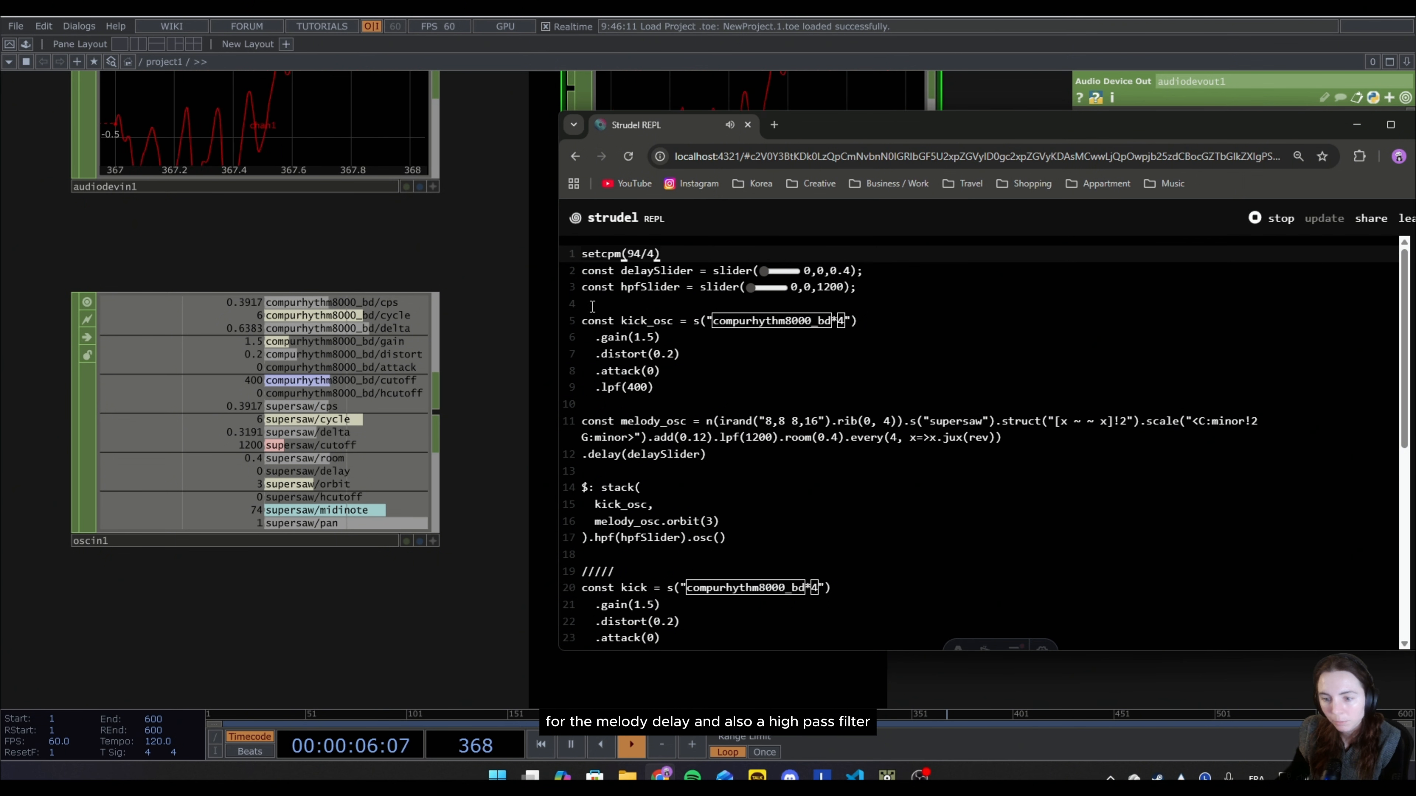
left_click_drag(764, 272, 733, 290)
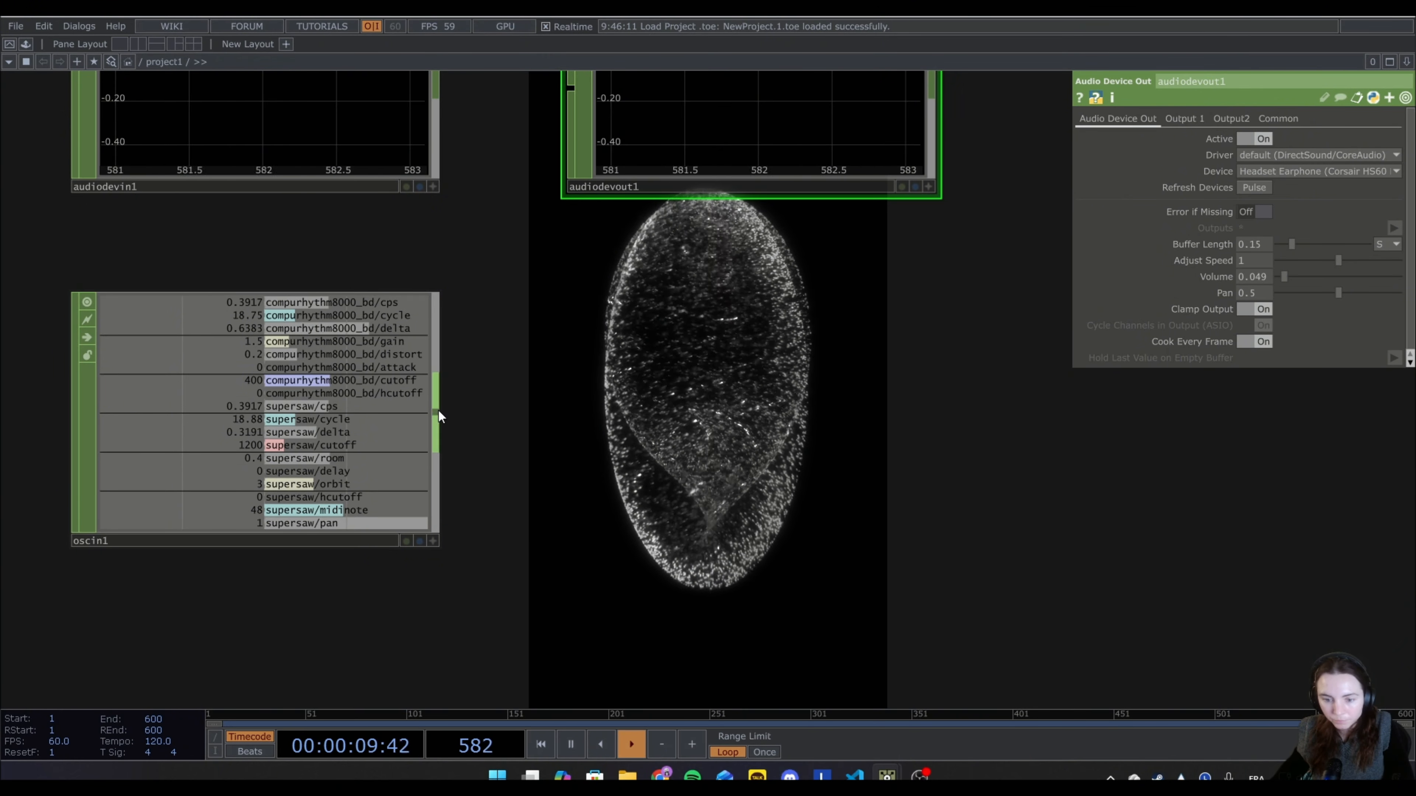
Connect a Select CHOP to oscin1 and set its channel name to supersaw/delay.
key("Tab")
type("se")
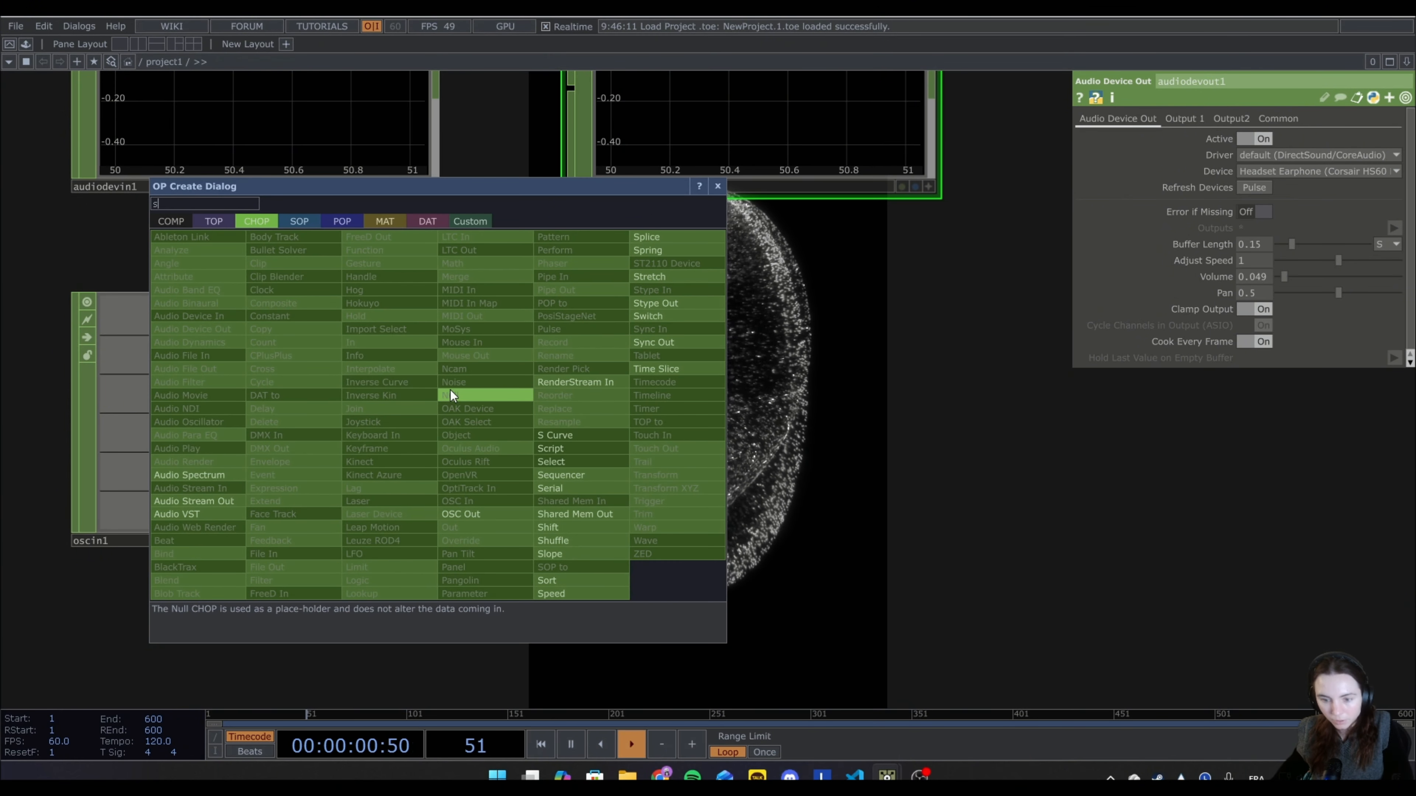
left_click(589, 459)
left_click(730, 406)
left_click(1400, 156)
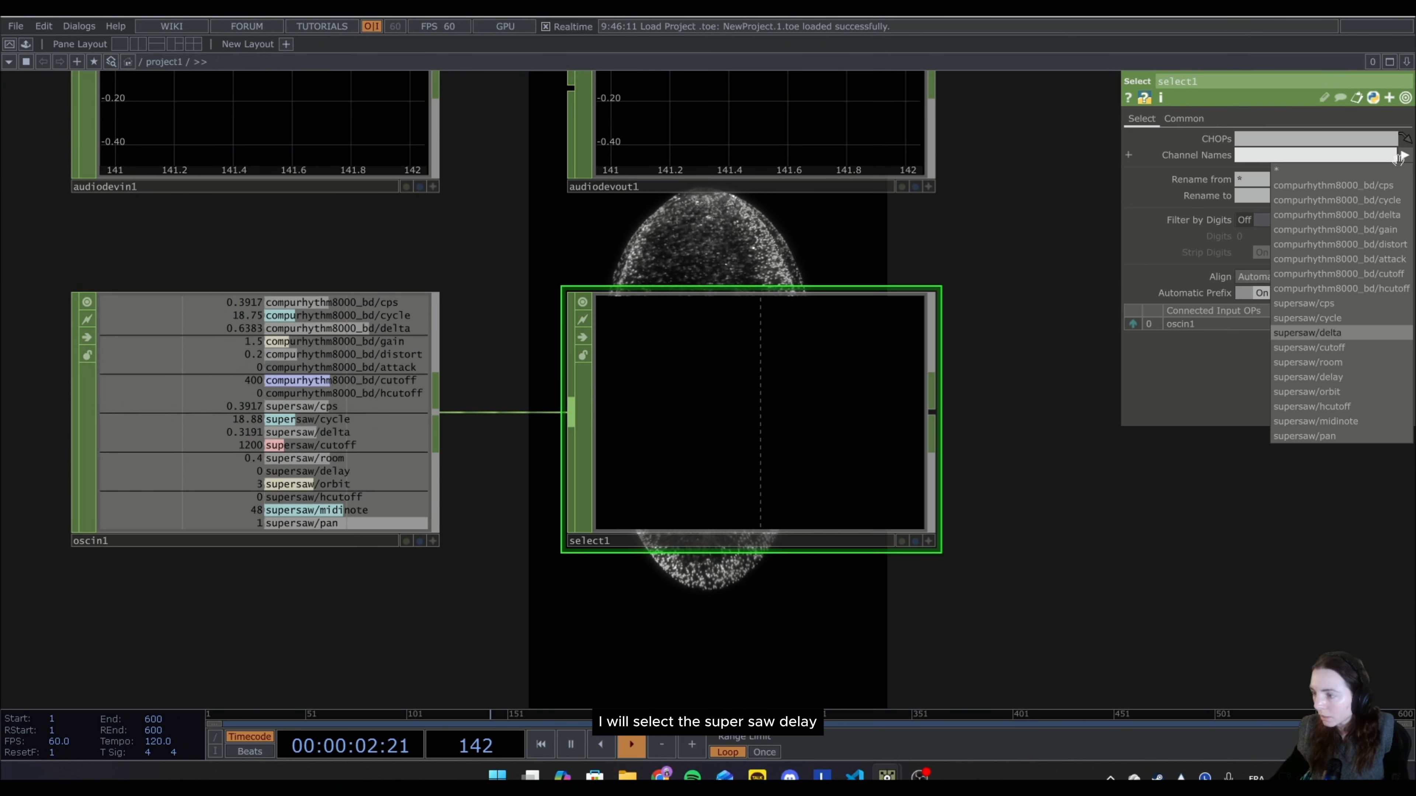
left_click(1358, 380)
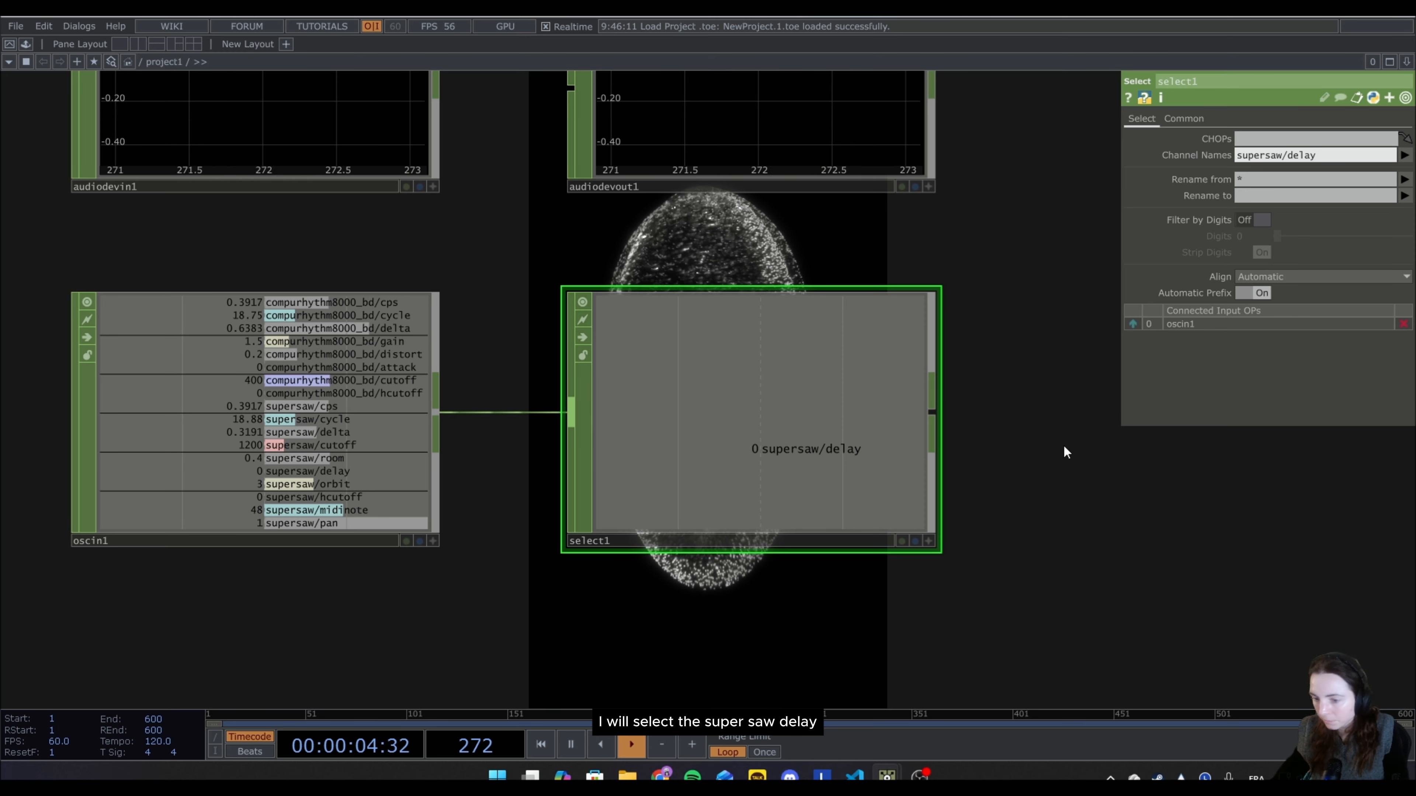
Duplicate the supersaw/delay Select below the original and set the copy's channel name to supersaw/midinote.
scroll(1115, 454, "down", 2)
scroll(1114, 454, "down", 4)
left_click_drag(1116, 505, 806, 443)
scroll(874, 425, "up", 2)
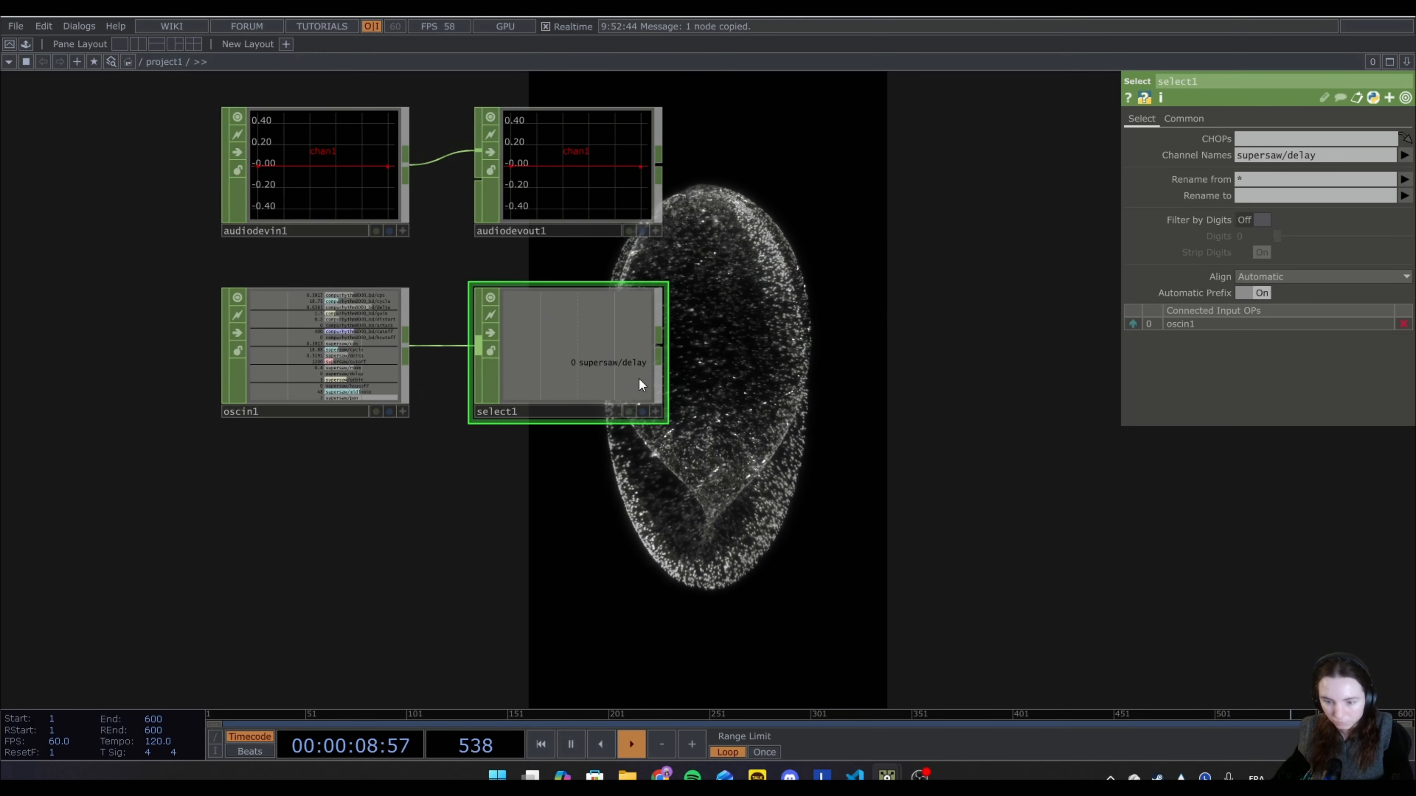
key("ctrl+c")
key("ctrl+v")
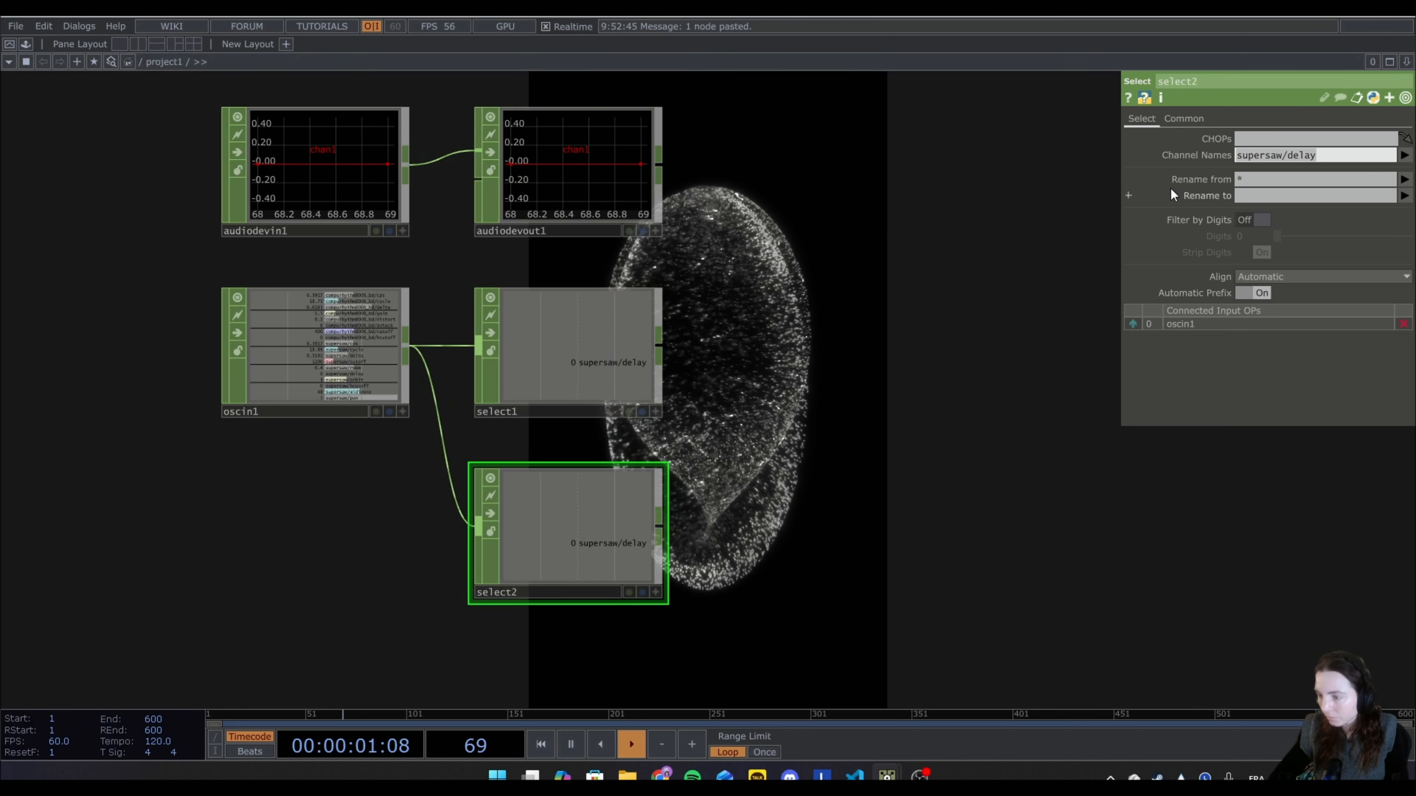
key("BackSpace")
left_click(1405, 156)
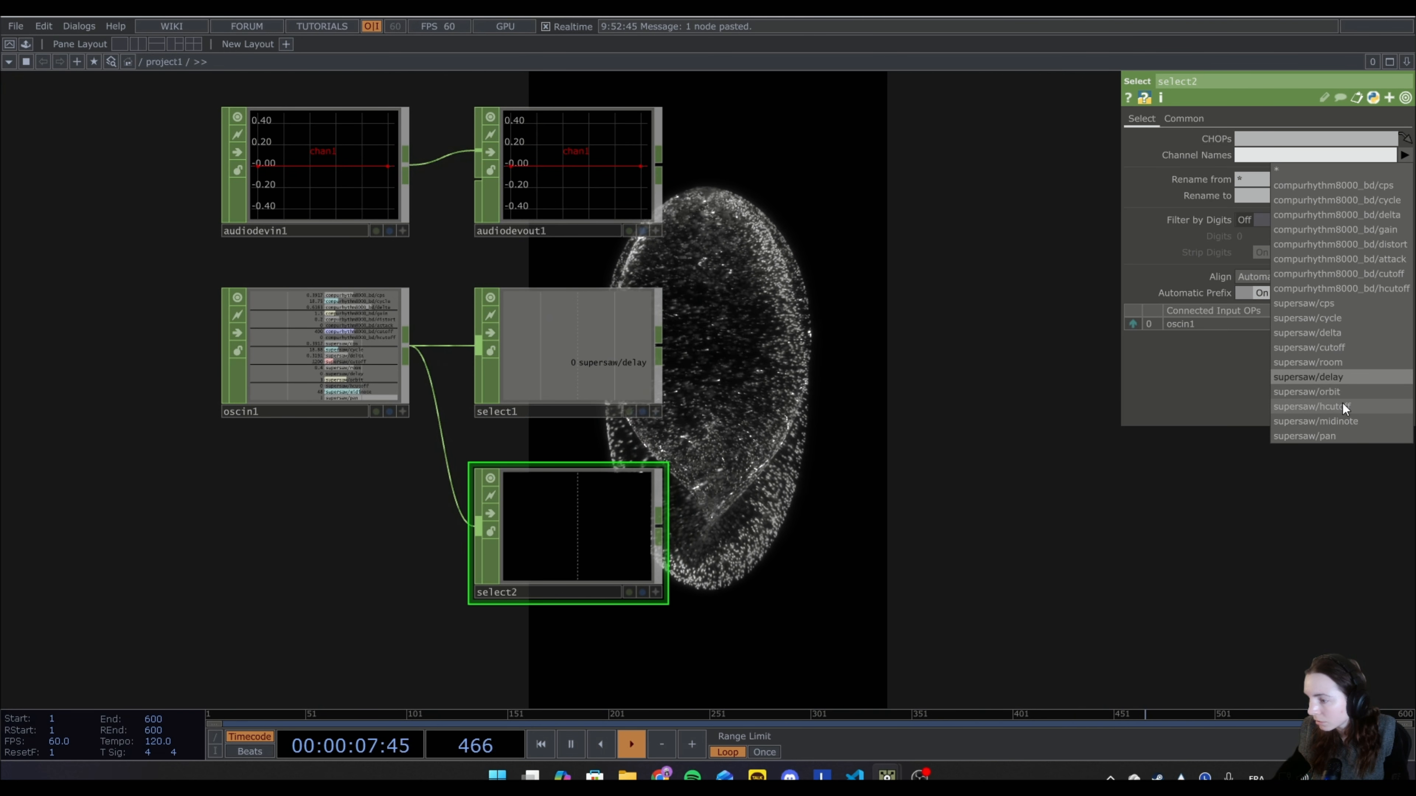
left_click(1334, 418)
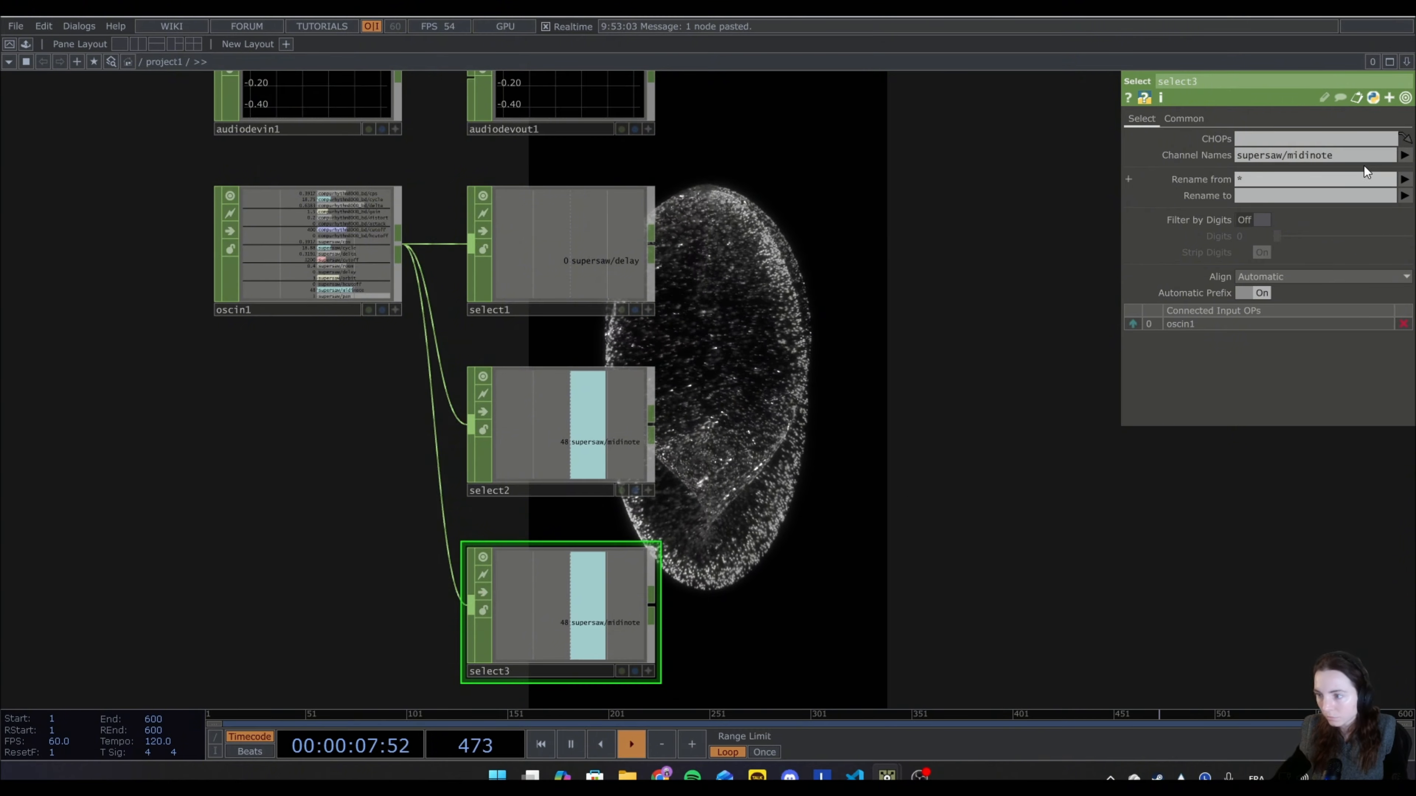
Replace the channel name of select3 with compurhythm8000_bd/hcutoff.
left_click(1316, 155)
key("BackSpace")
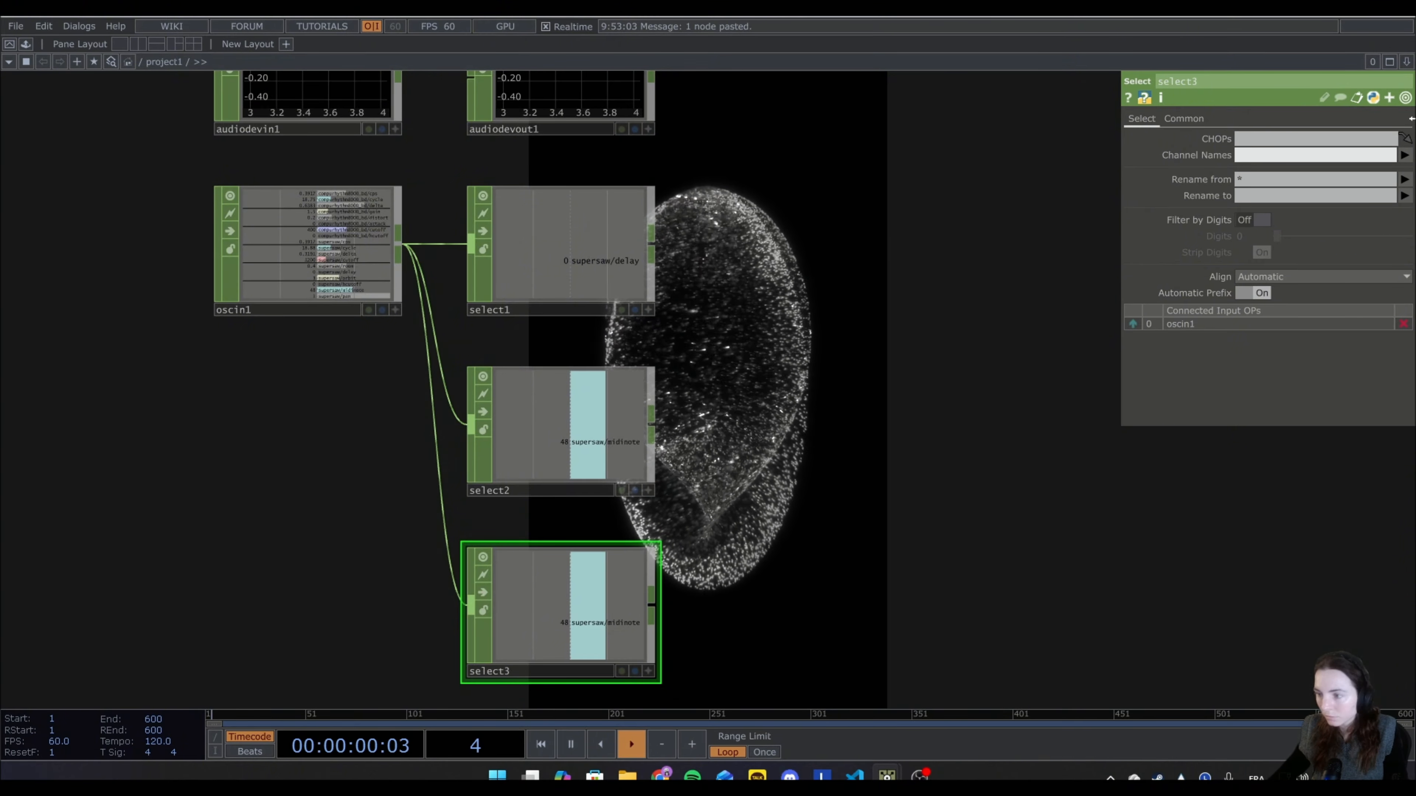
left_click(1404, 155)
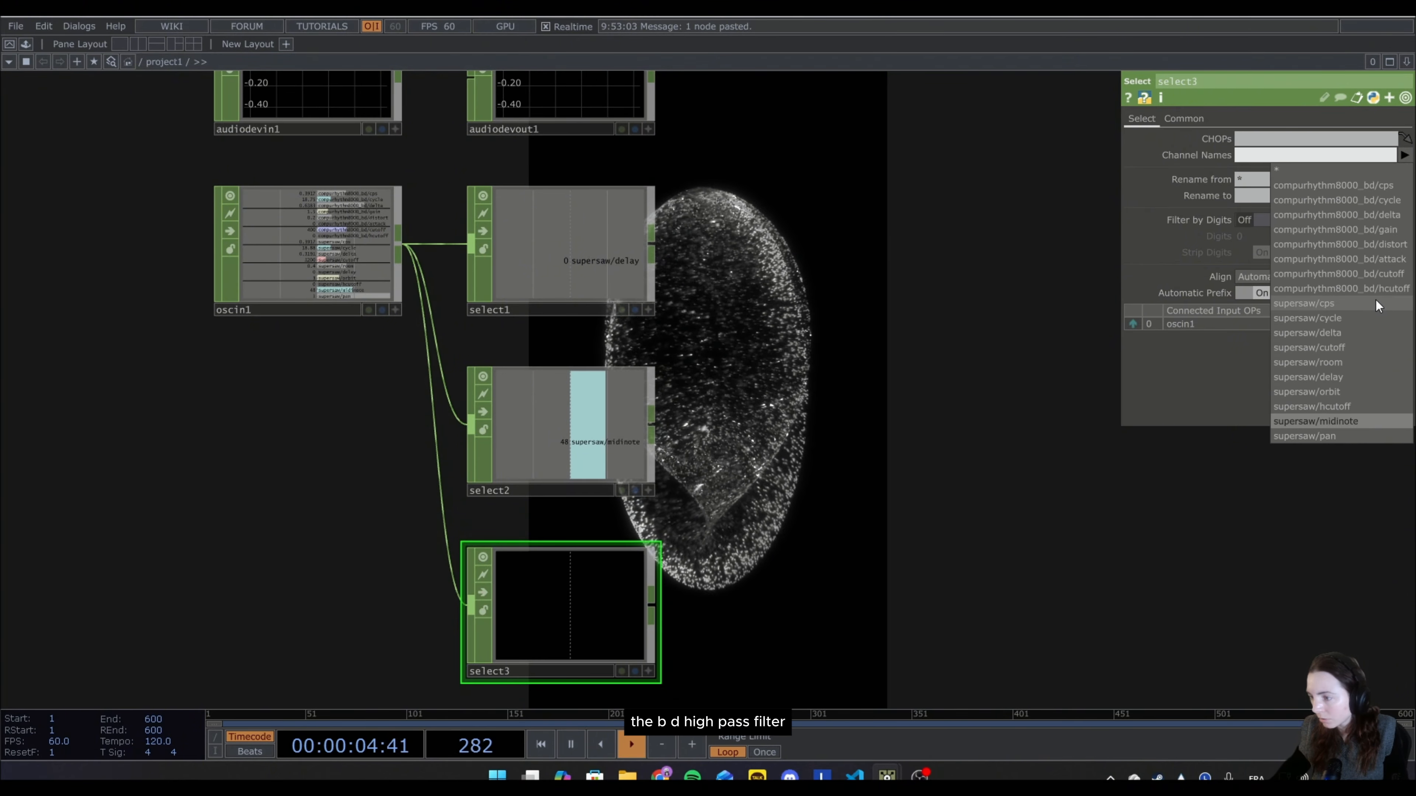
left_click(1386, 291)
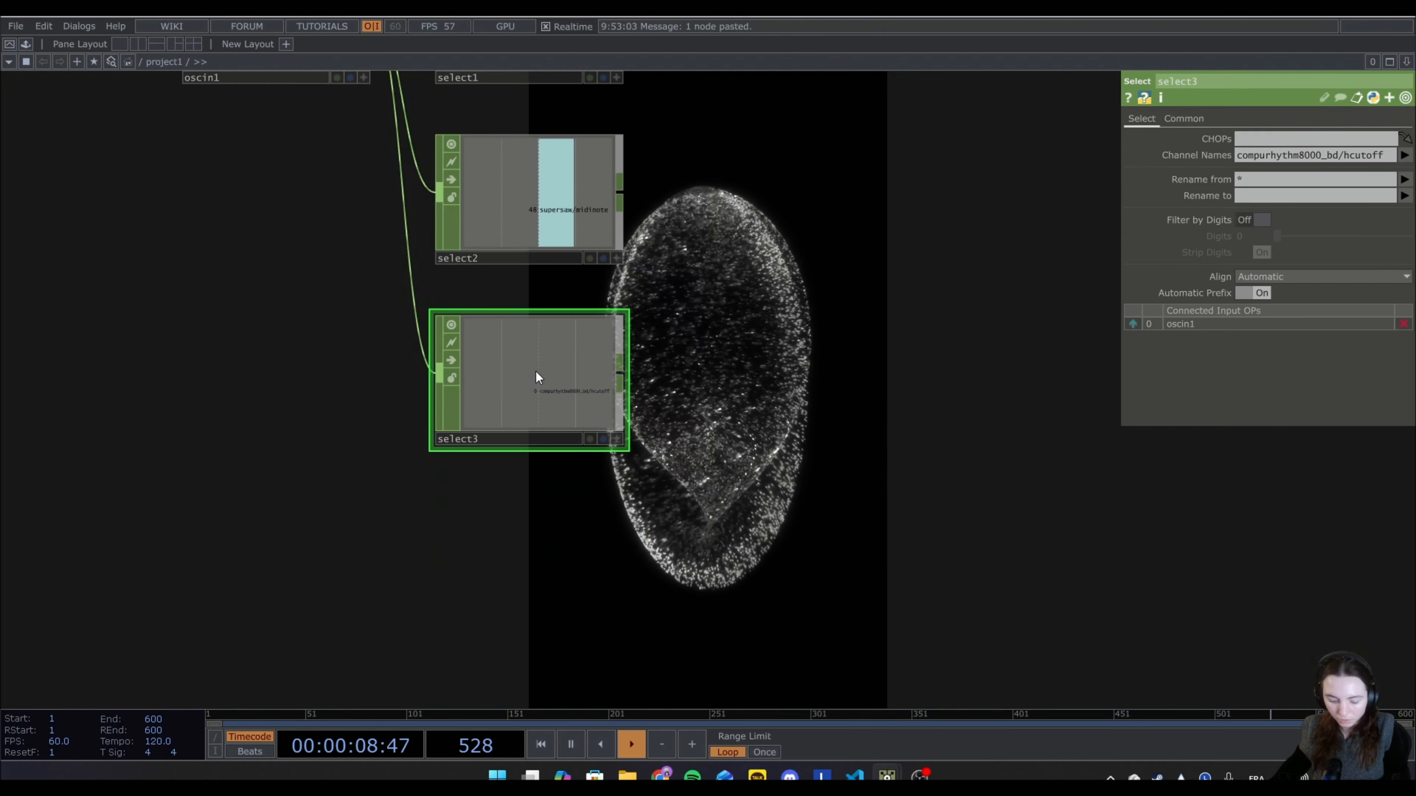
Duplicate select3 below itself and set the copy's channel name to compurhythm8000_bd/cycle.
key("ctrl+c")
key("ctrl+v")
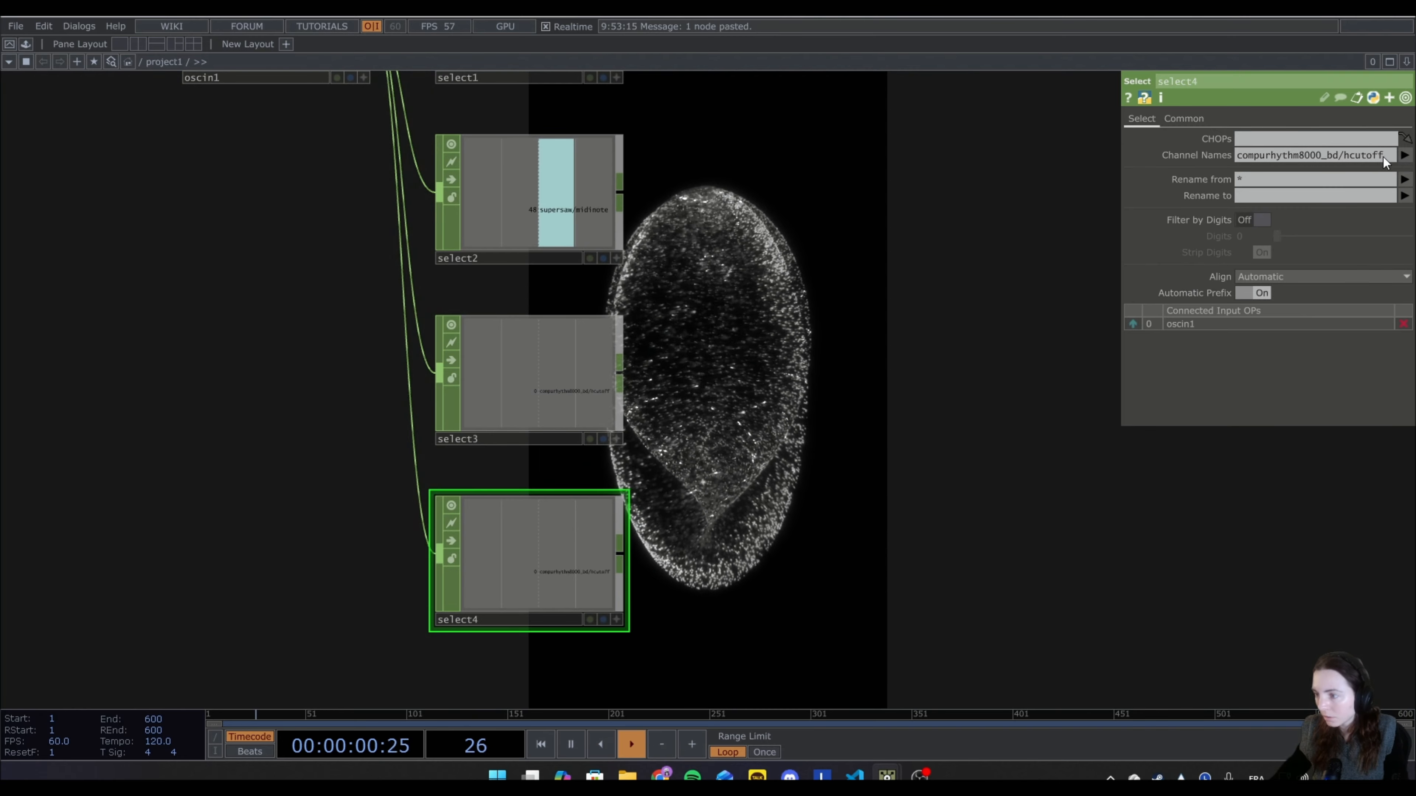
key("BackSpace")
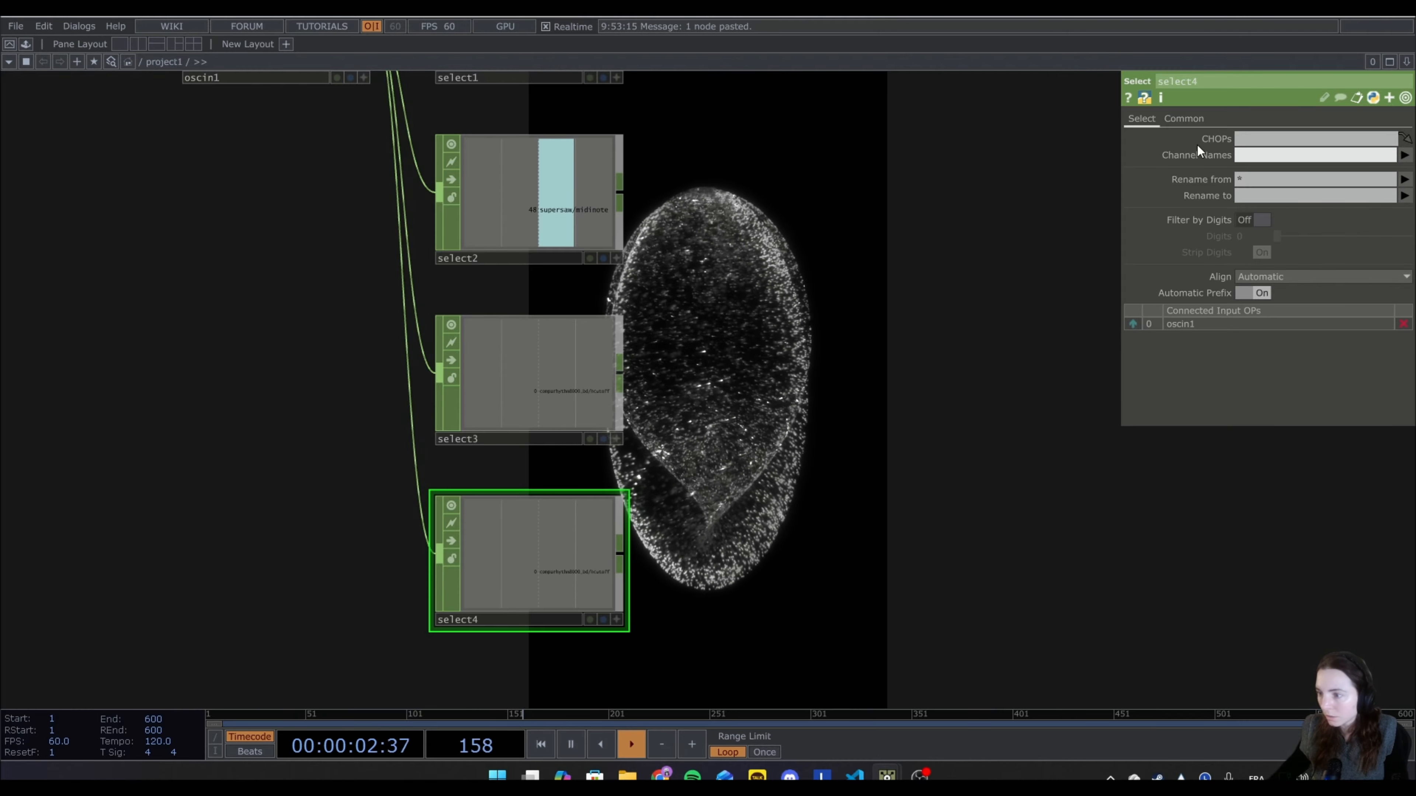
left_click(1404, 157)
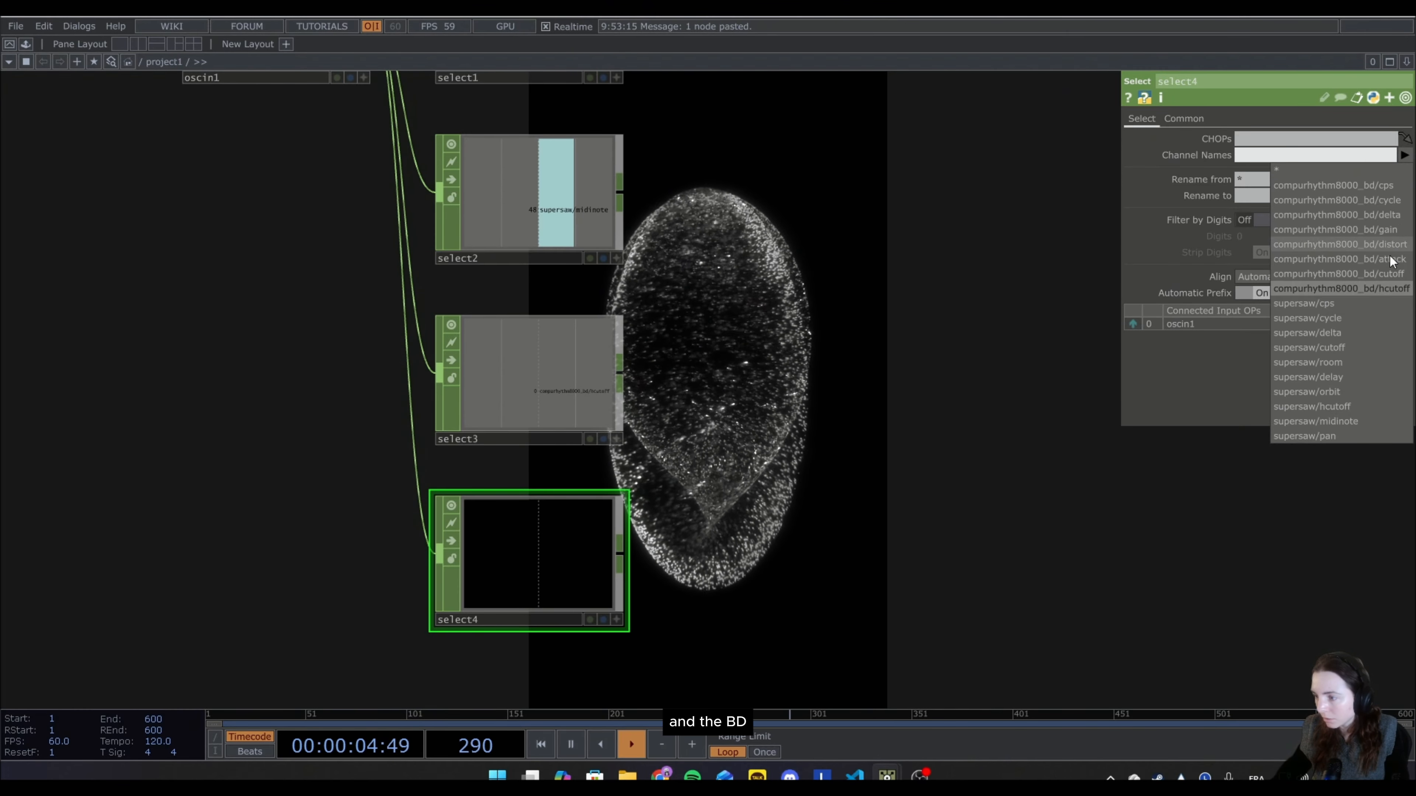
left_click(1376, 199)
Add a Math CHOP connected to the output of select1, the supersaw/delay channel.
left_click_drag(704, 271, 565, 252)
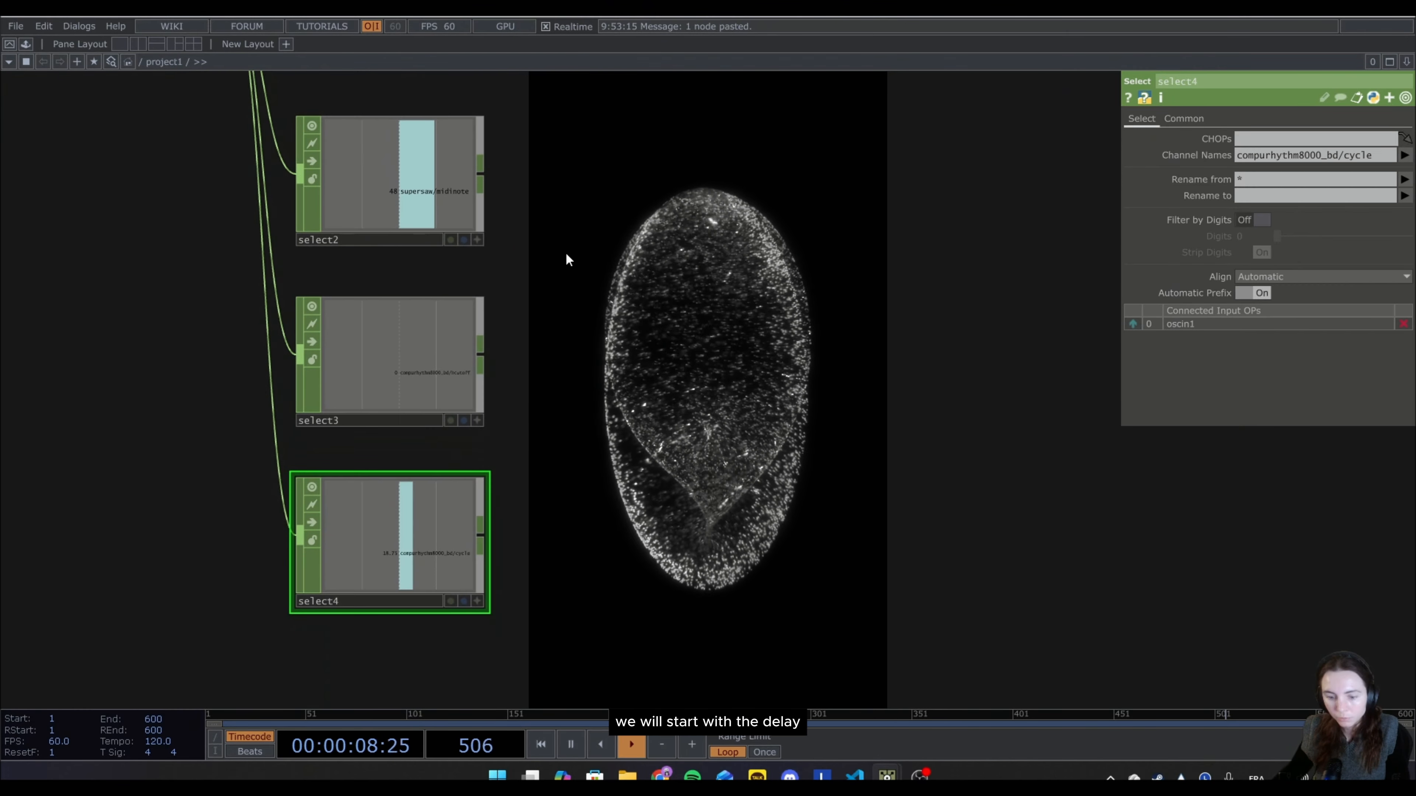
left_click_drag(591, 170, 570, 452)
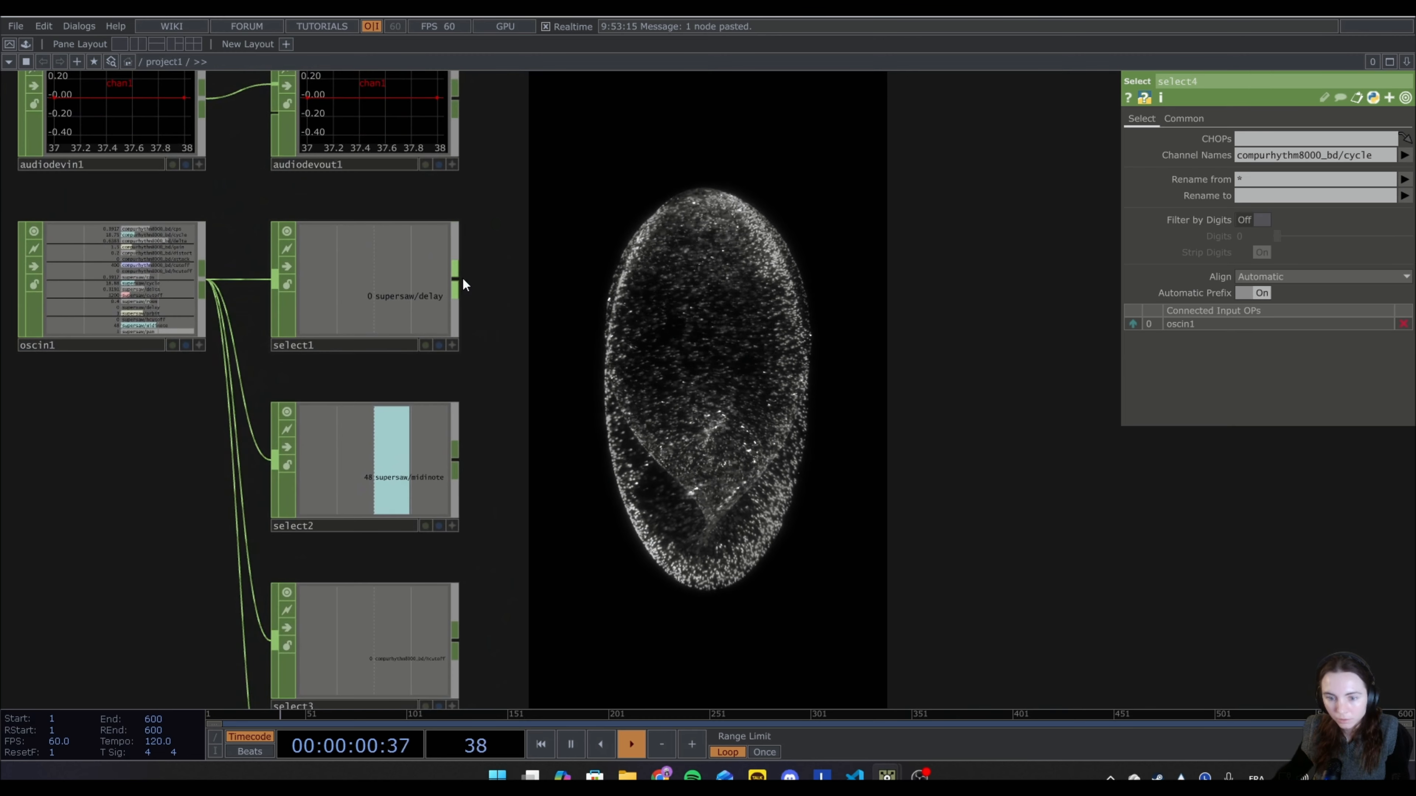
left_click(460, 281)
type("ma")
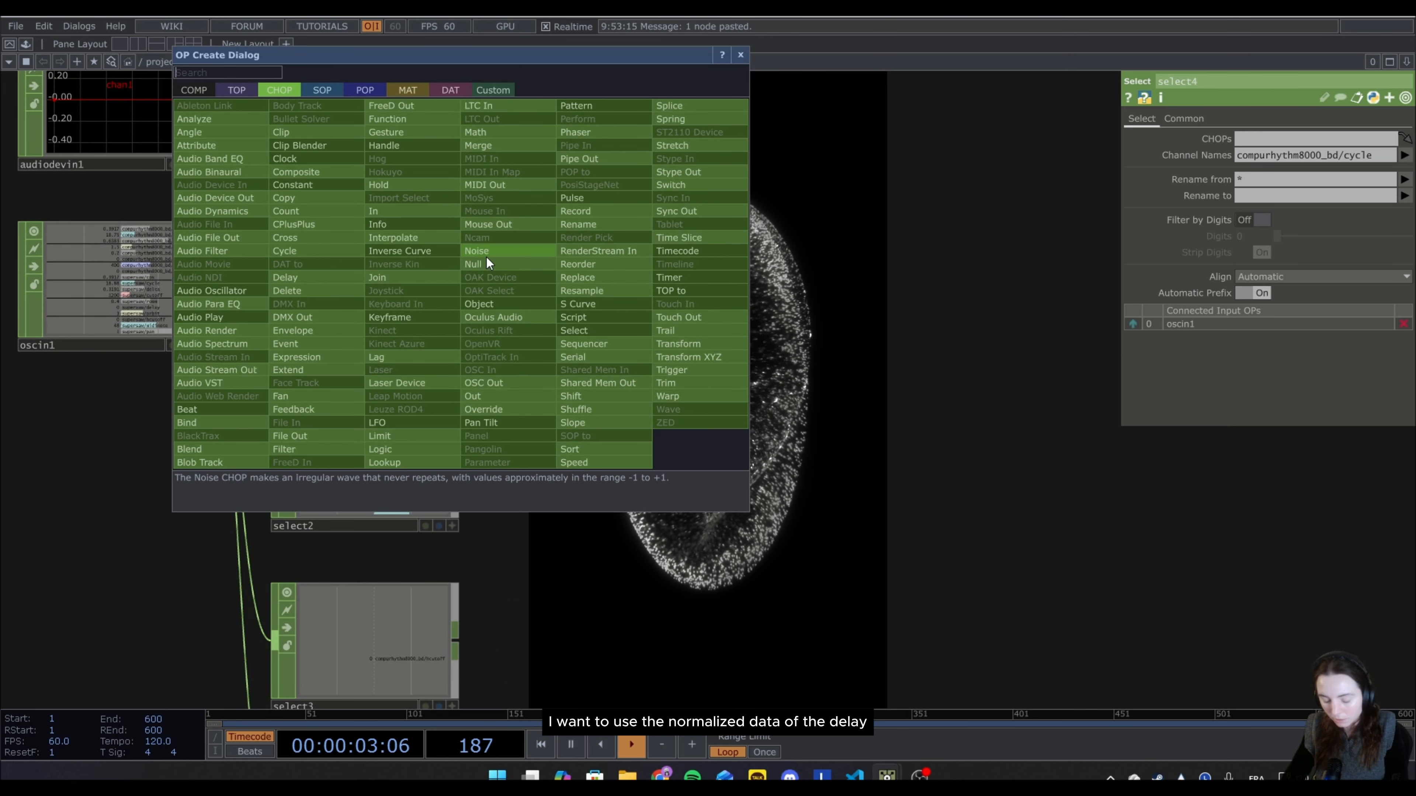
left_click(525, 144)
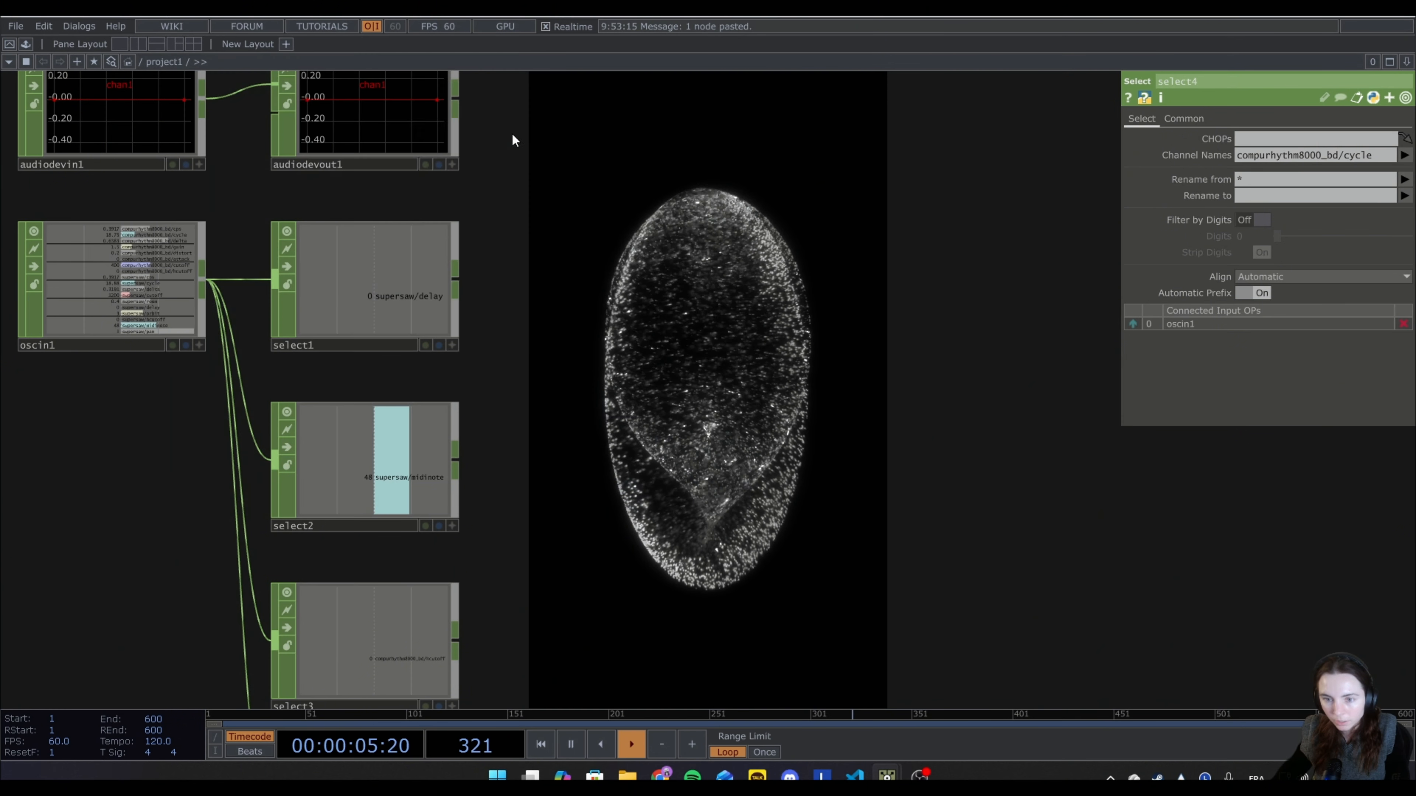
left_click(621, 283)
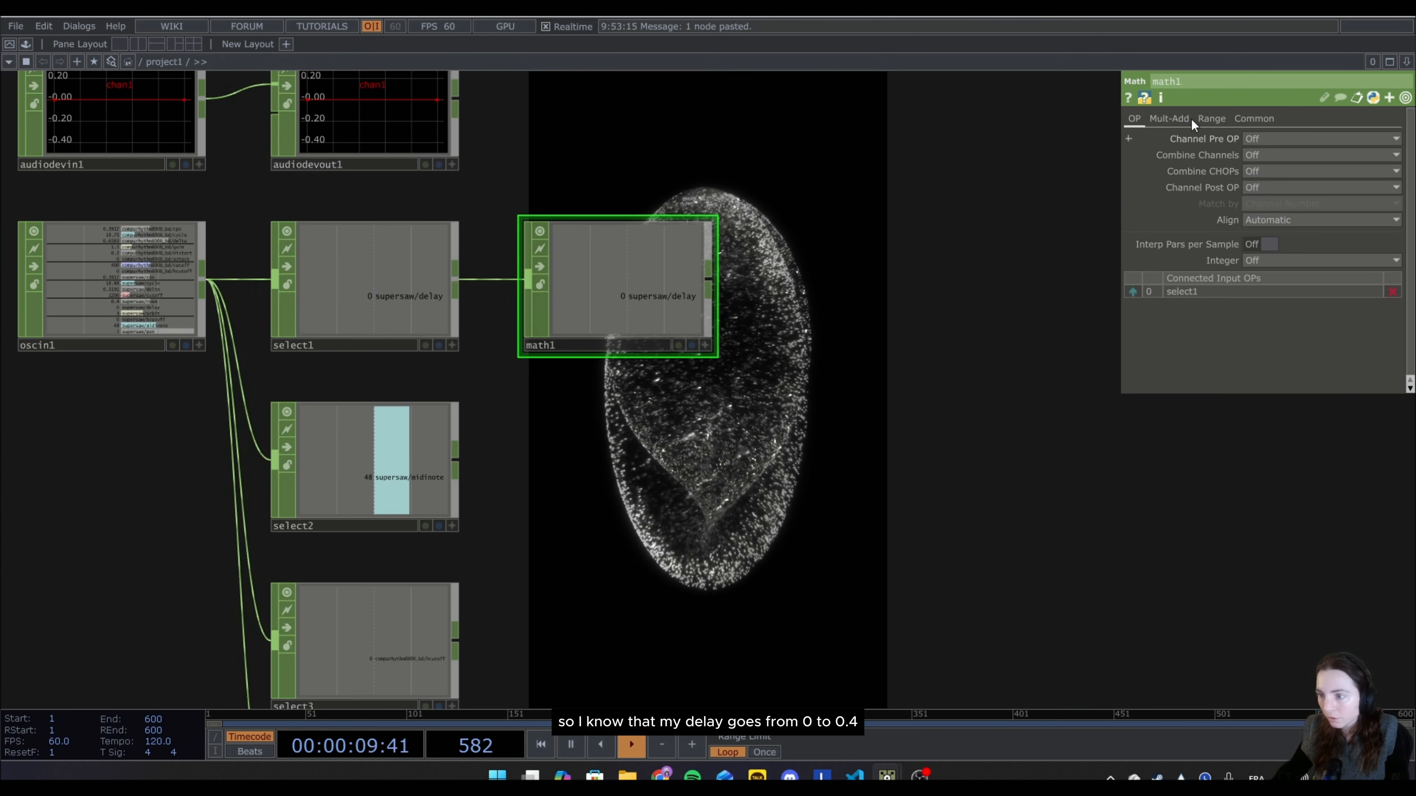
Set the upper limit of math1's From Range to 0.4, keeping the lower limit at 0.
left_click(1204, 118)
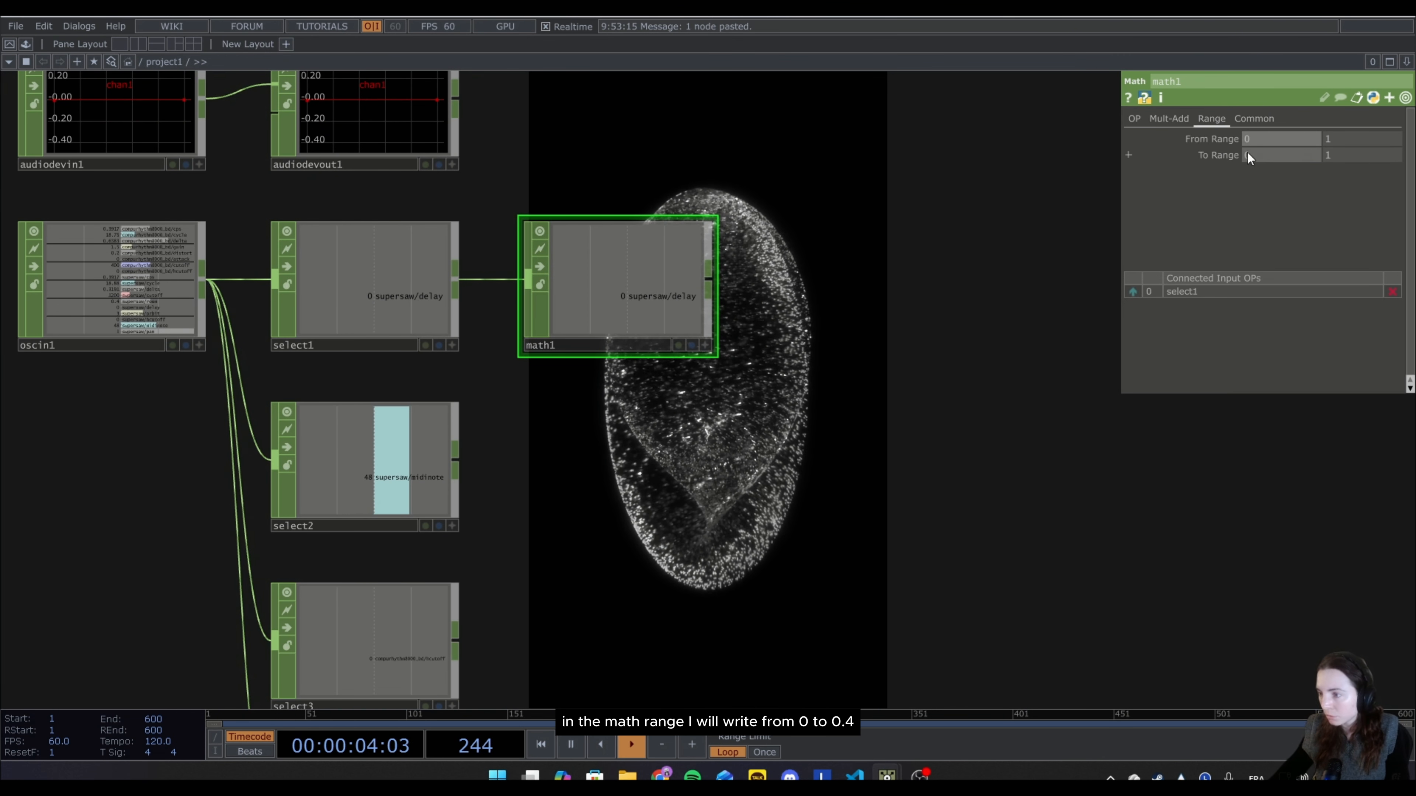
left_click(1351, 139)
key("BackSpace")
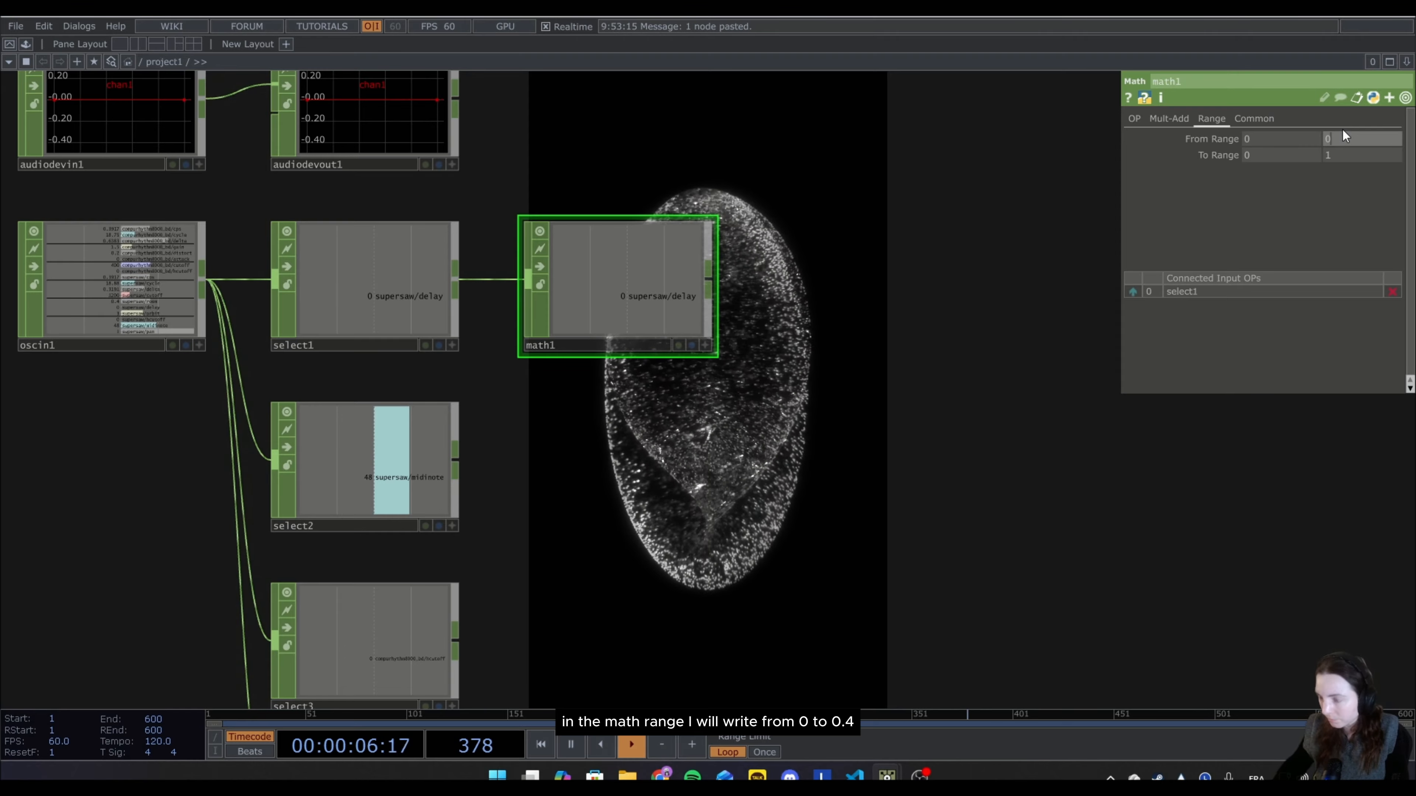
type("0.4")
key("Return")
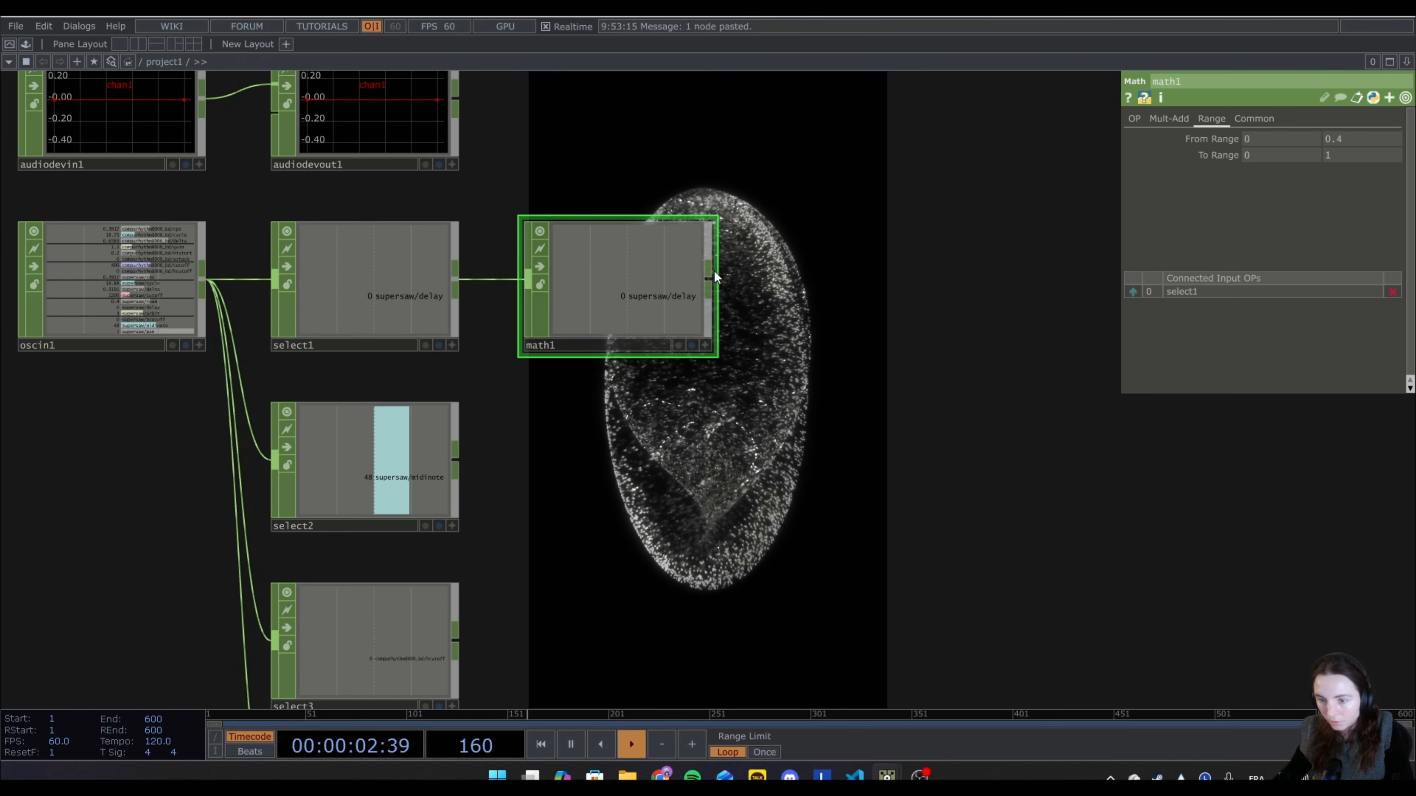
Add a second Math CHOP after math1 and end the supersaw/delay chain with a Null CHOP.
key("Tab")
type("ma")
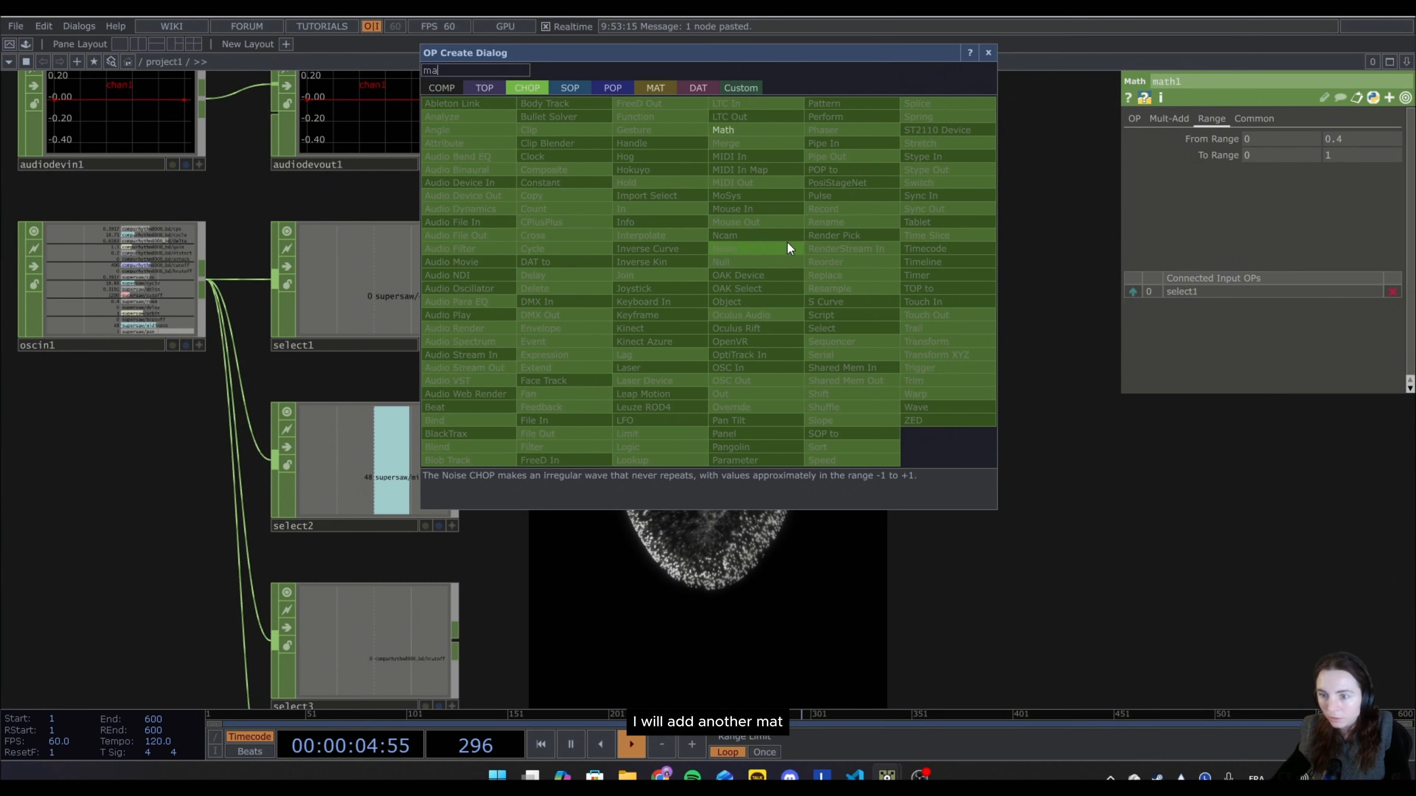
left_click(754, 127)
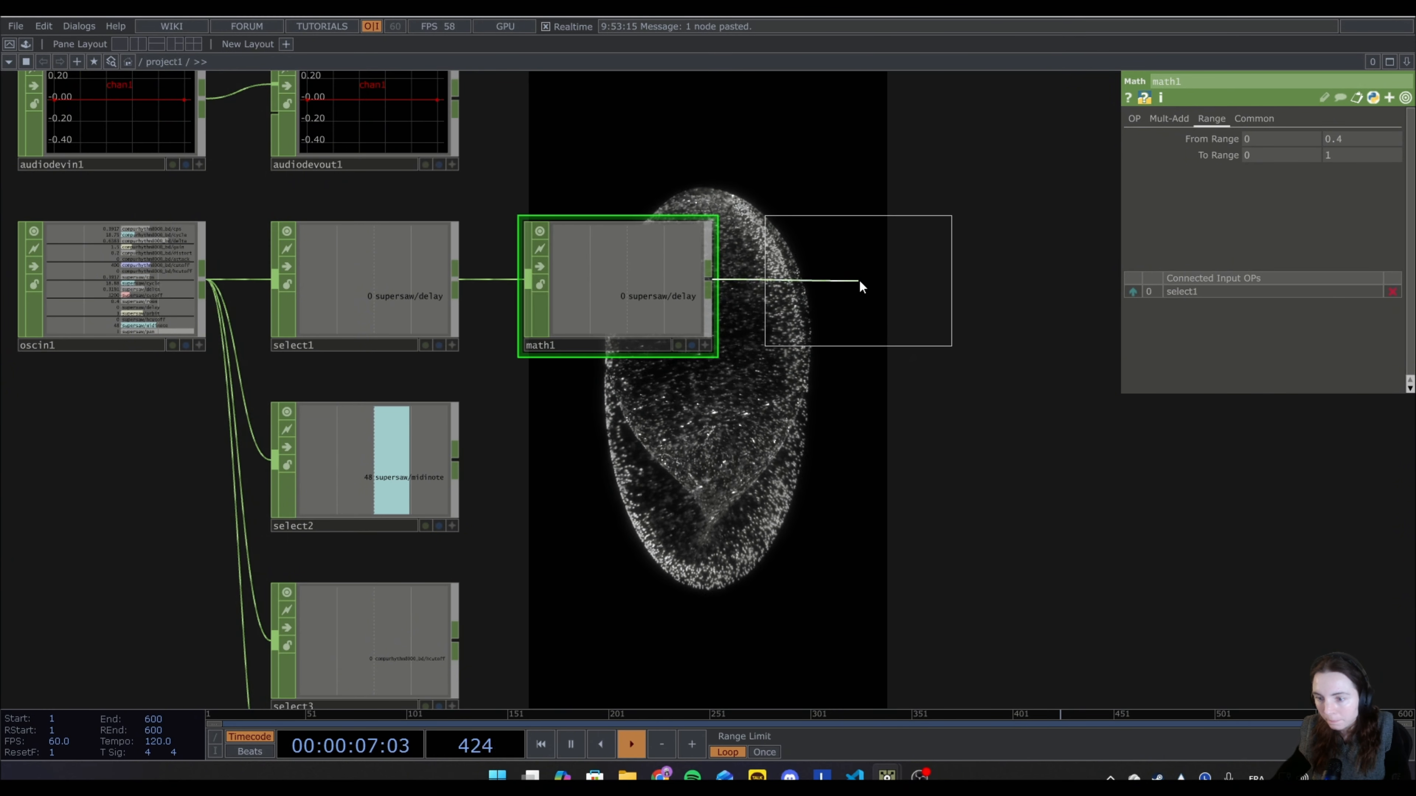
left_click(859, 280)
left_click_drag(979, 496, 655, 539)
right_click(638, 329)
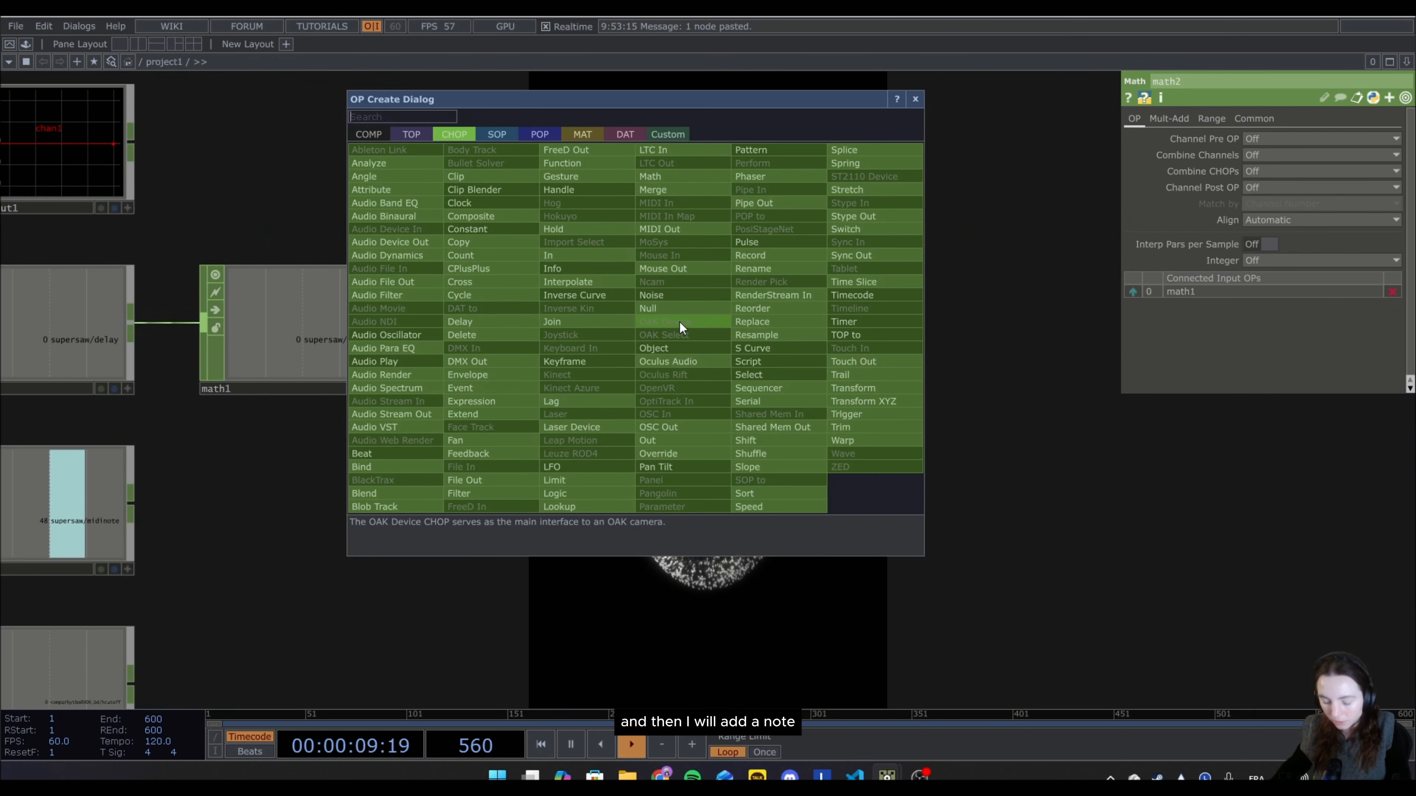
left_click(680, 314)
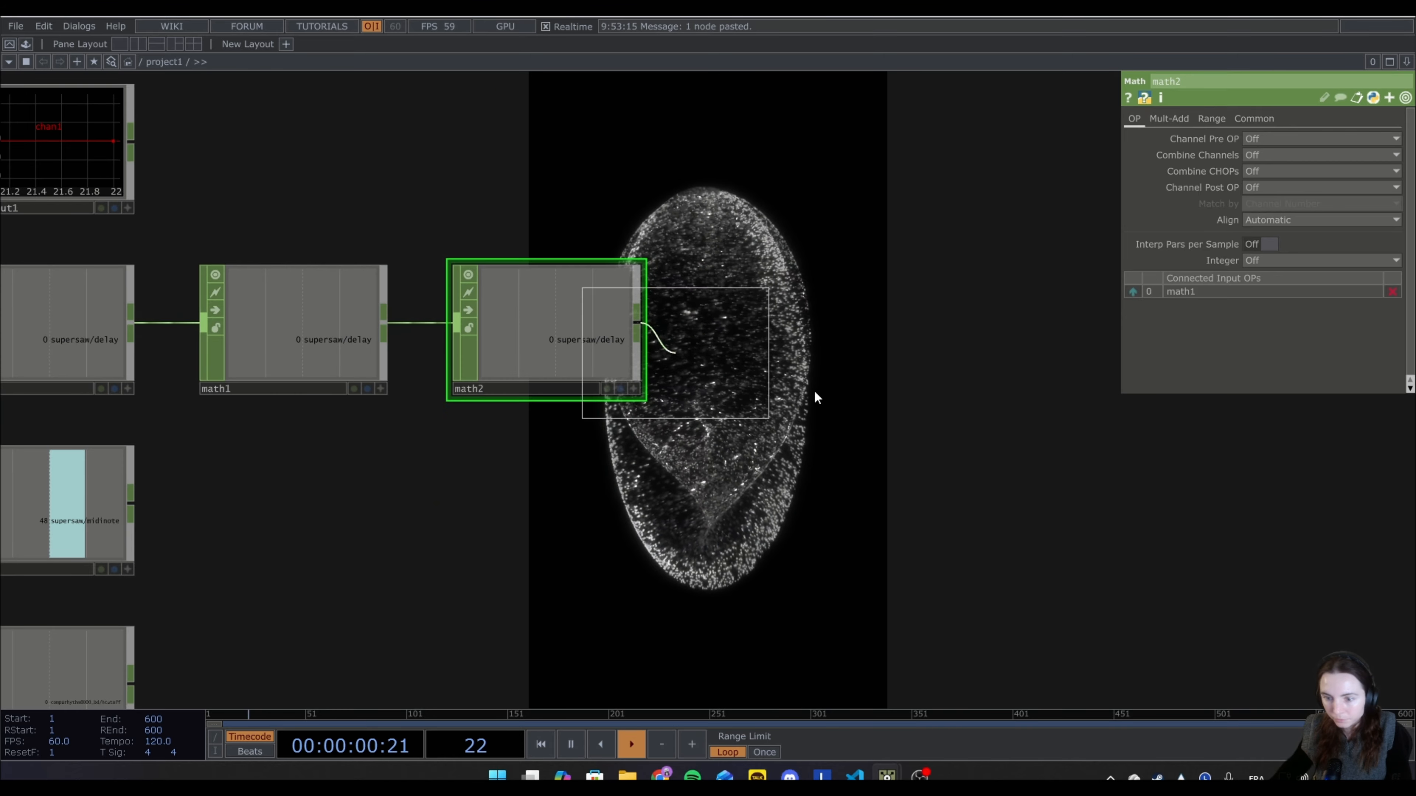
left_click(774, 326)
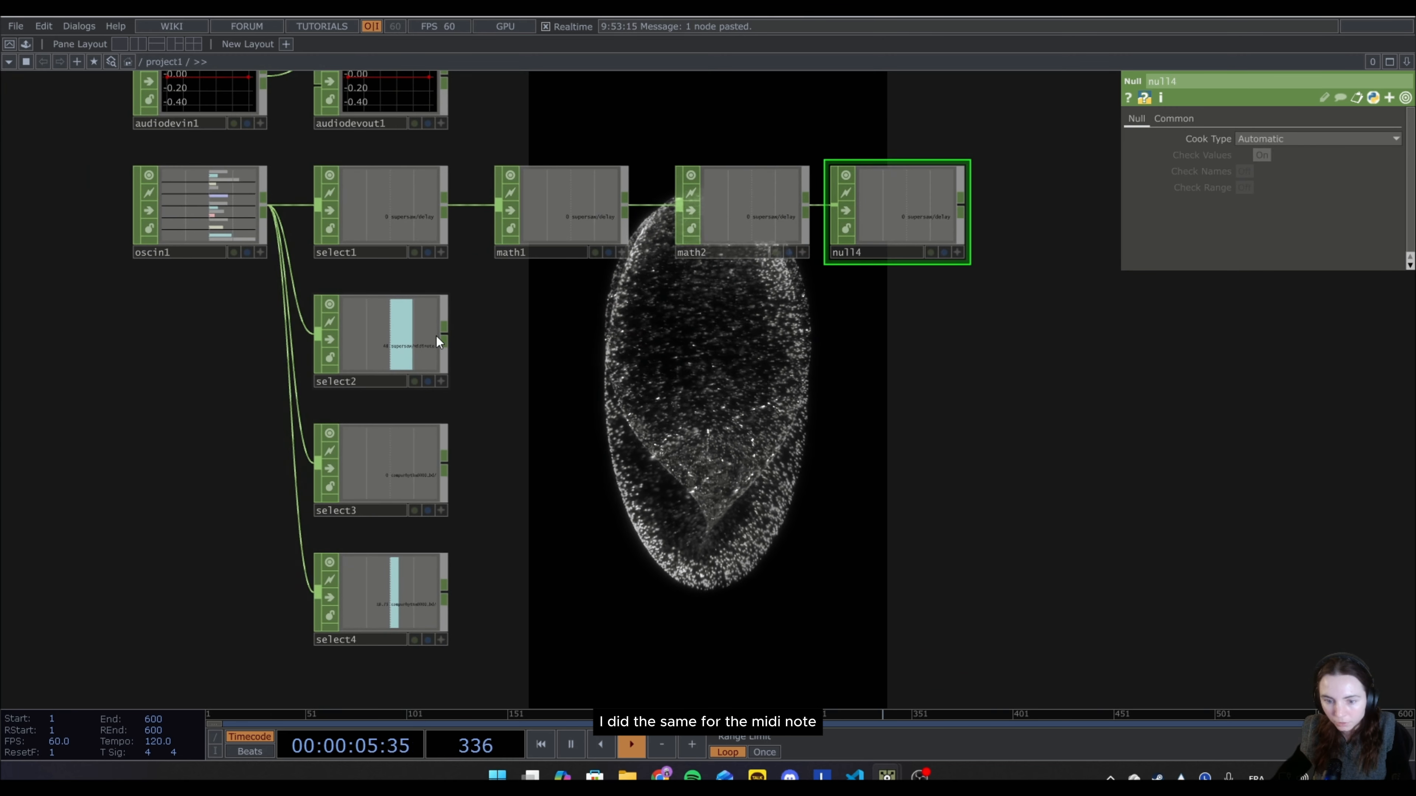
Connect a Math CHOP to select2, the supersaw/midinote channel, and set its From Range to 40–80.
right_click(446, 338)
type("ma")
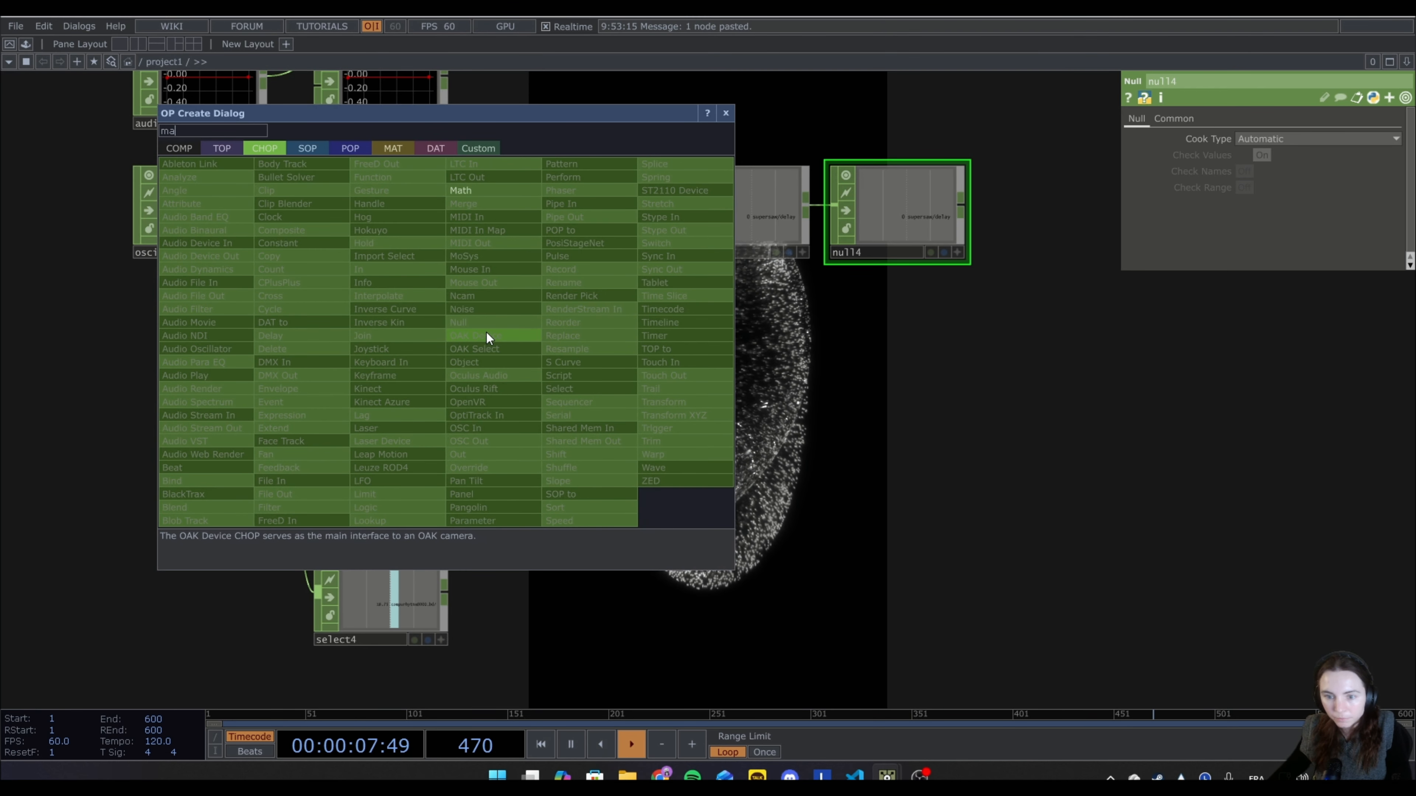
left_click(472, 191)
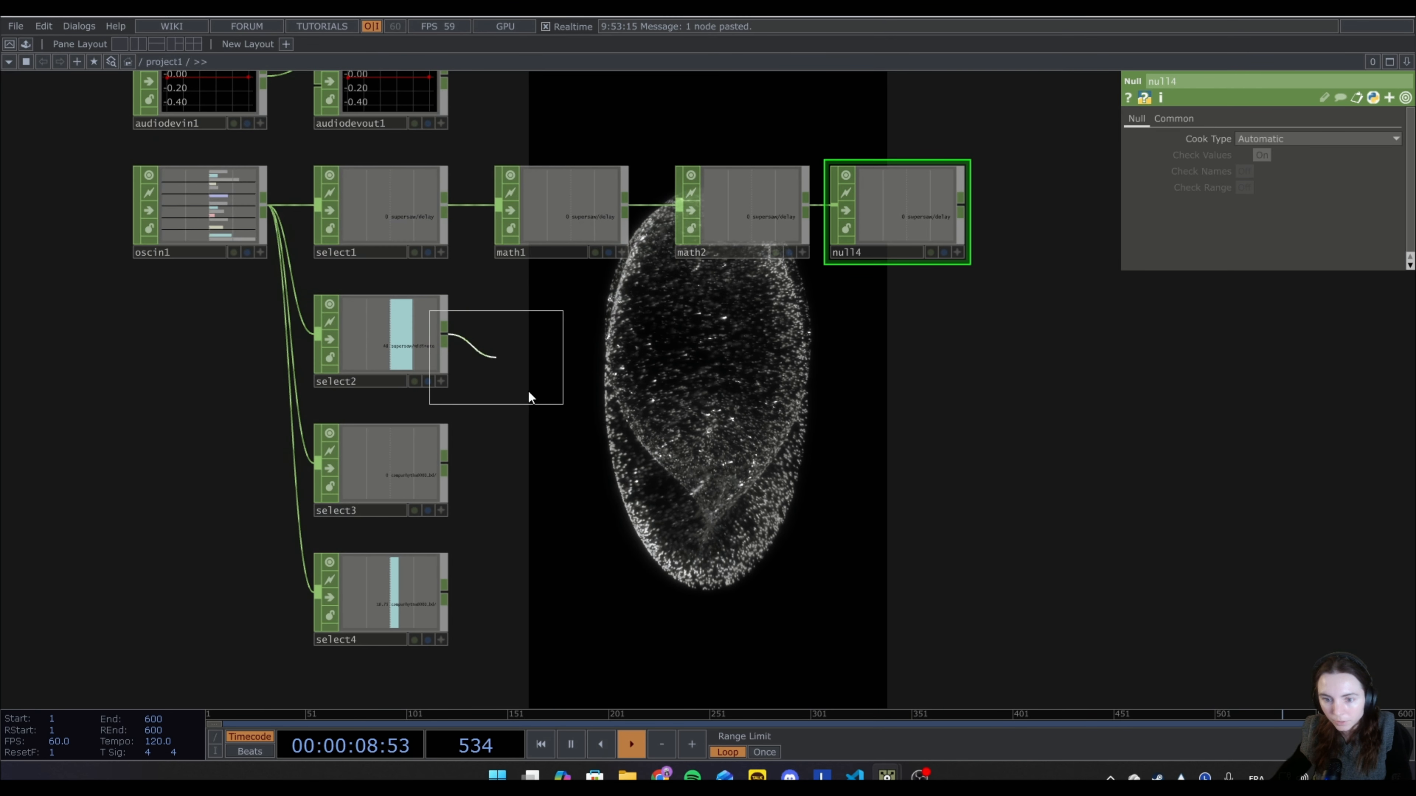
left_click(557, 338)
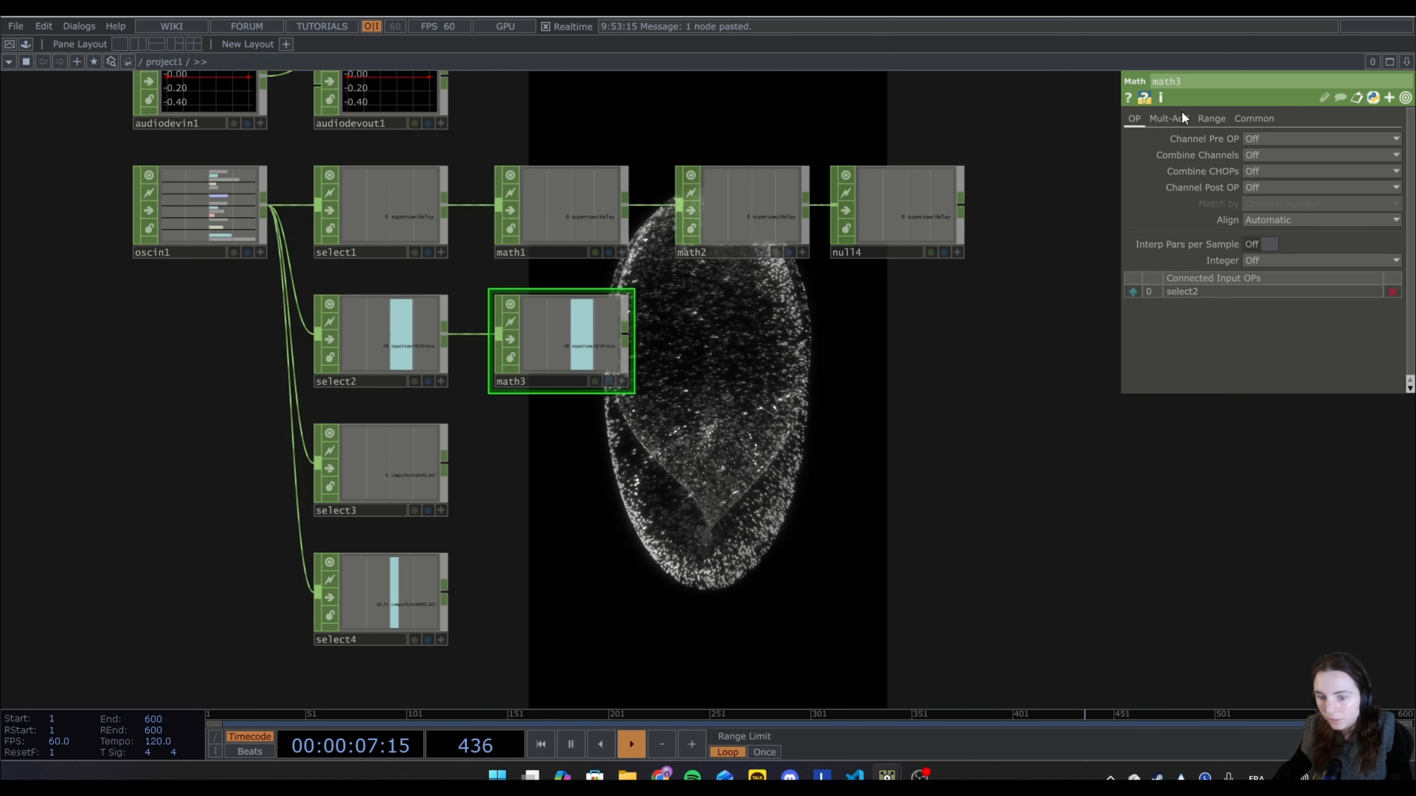
left_click(1213, 120)
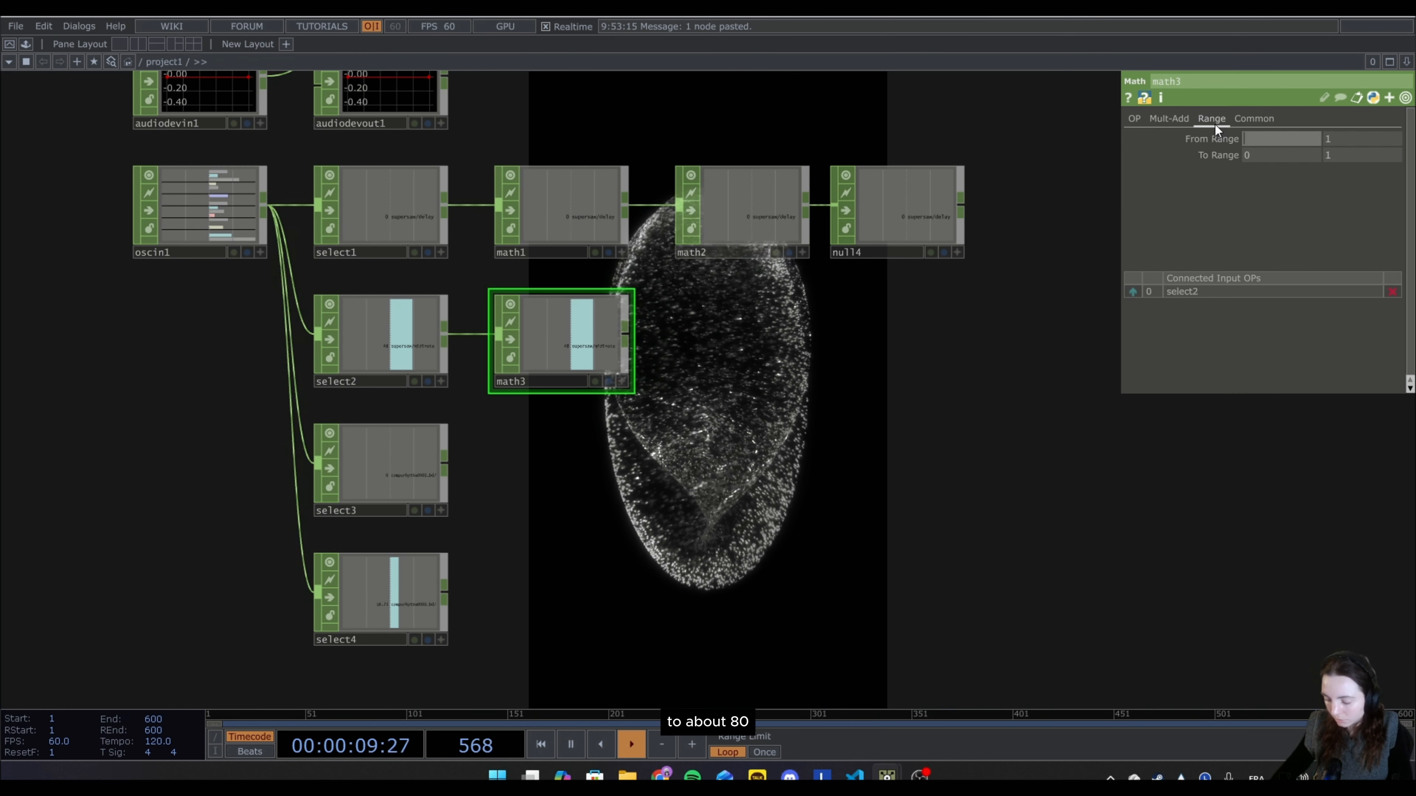
type("40")
left_click(1329, 140)
type("80")
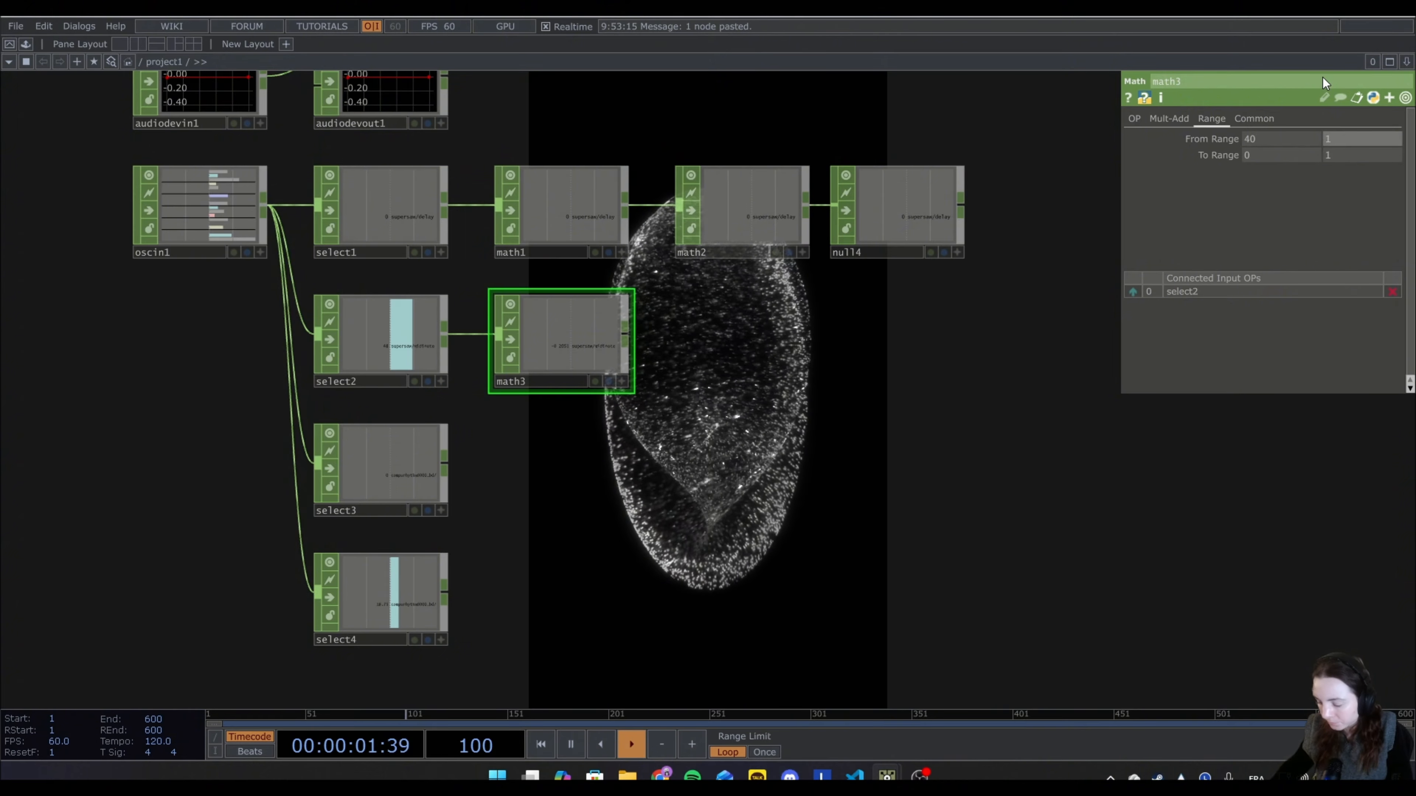
key("Return")
Extend the supersaw/midinote chain after math3 with a second Math CHOP followed by a Null CHOP.
right_click(625, 340)
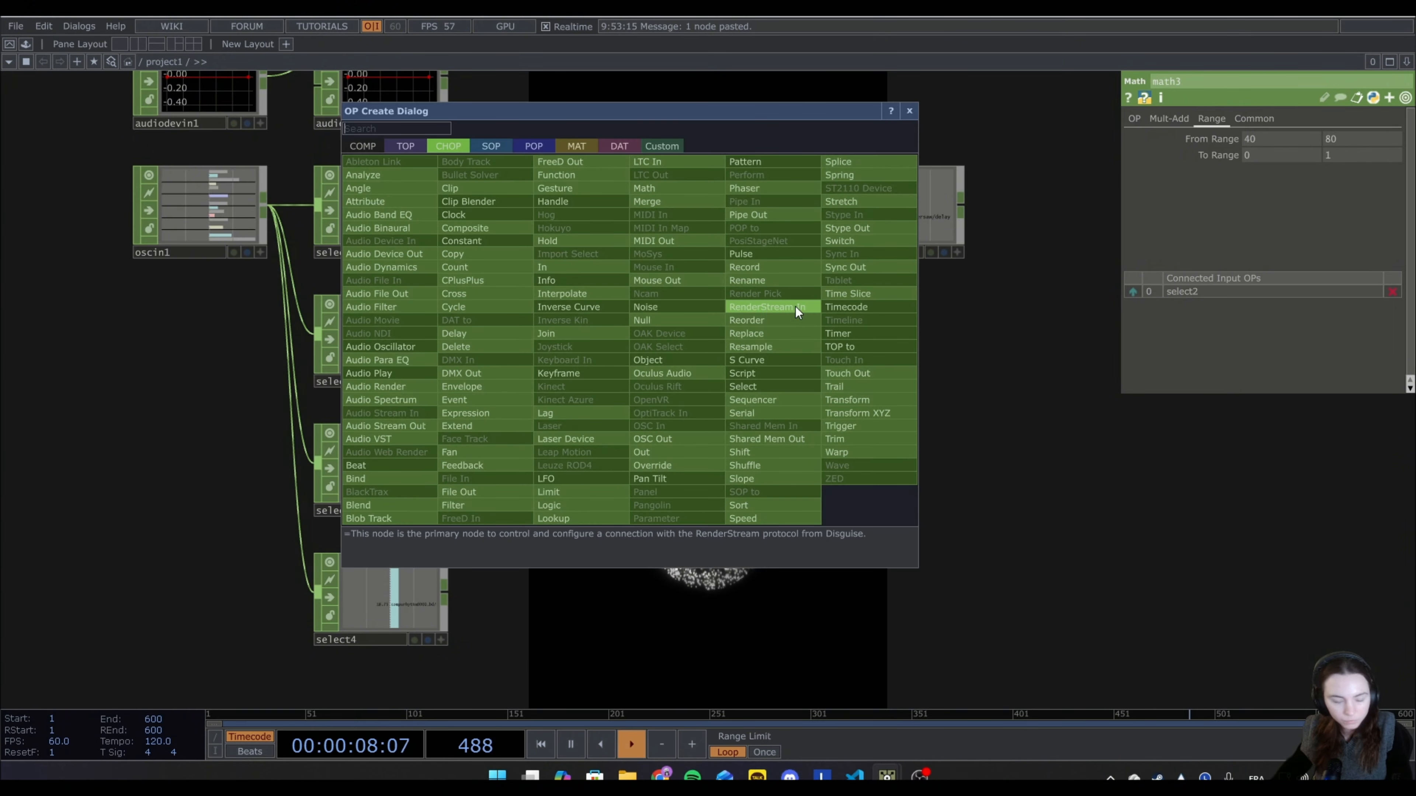
type("ma")
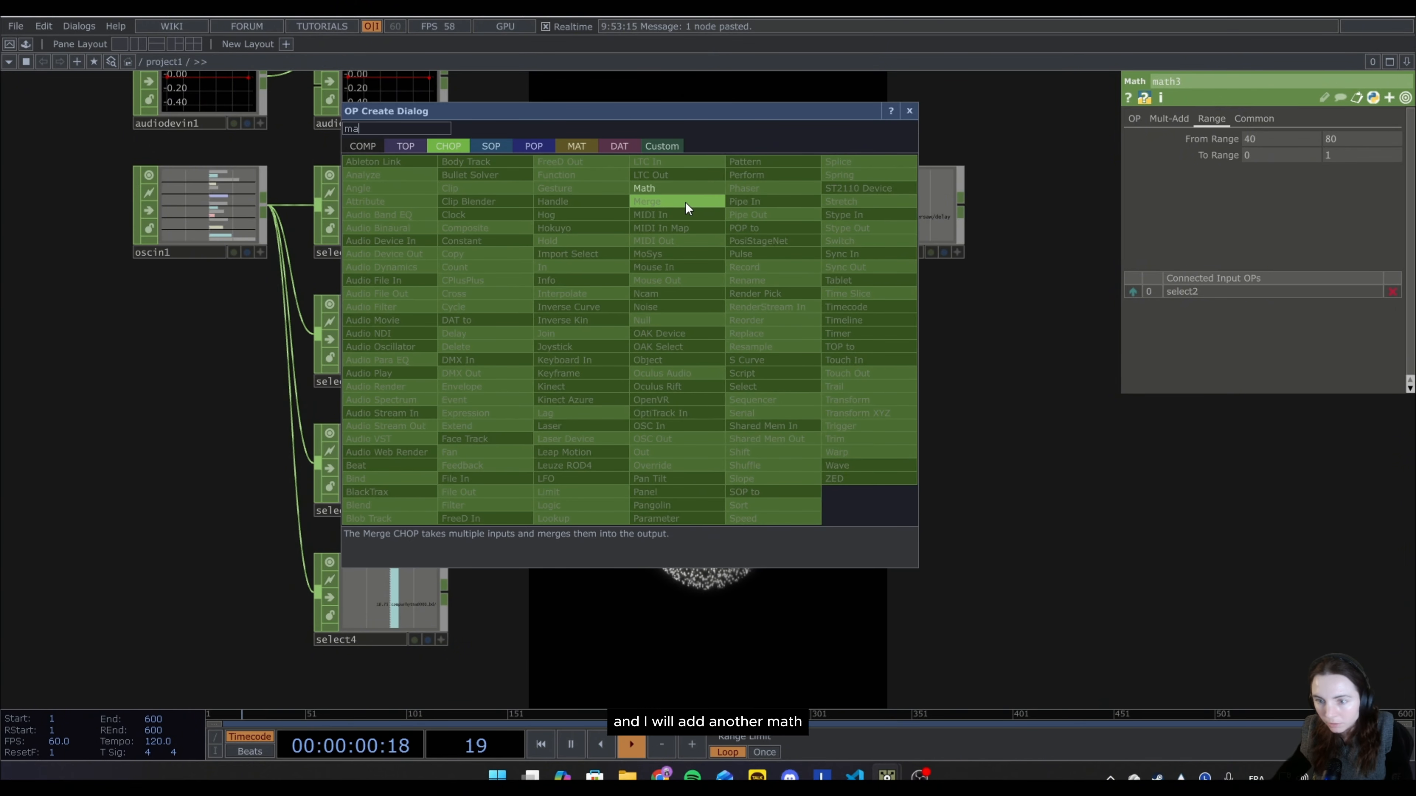
left_click(678, 189)
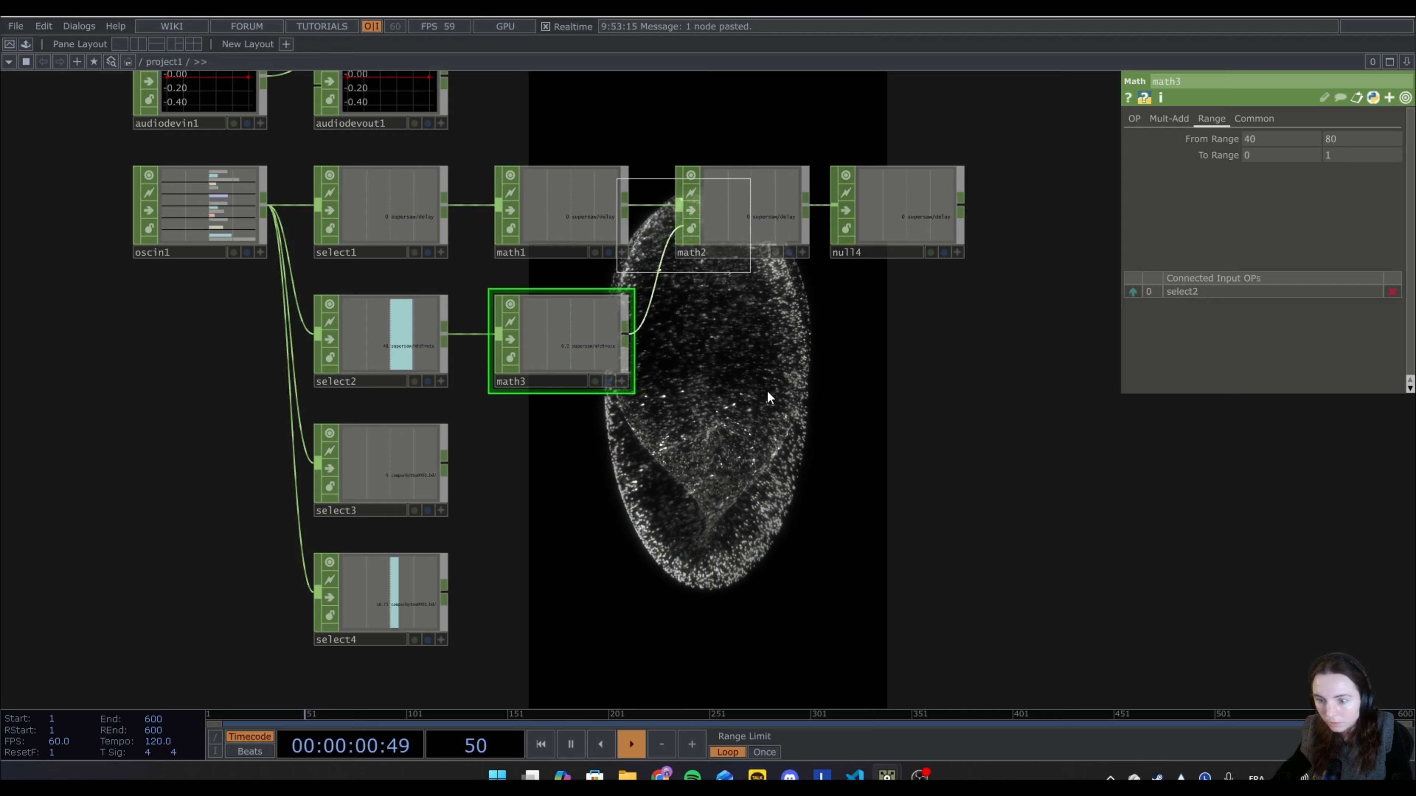
left_click(744, 341)
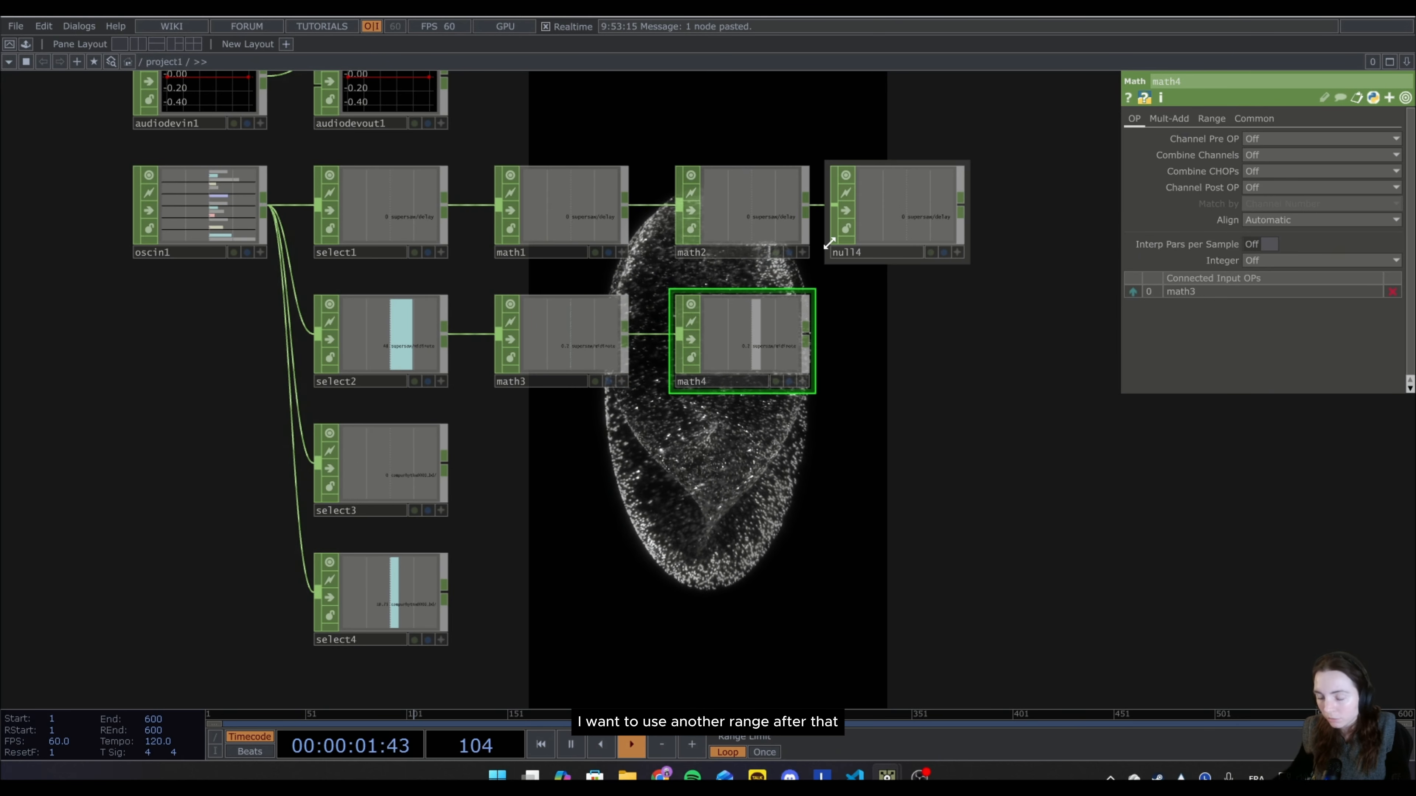
right_click(808, 341)
type("nu")
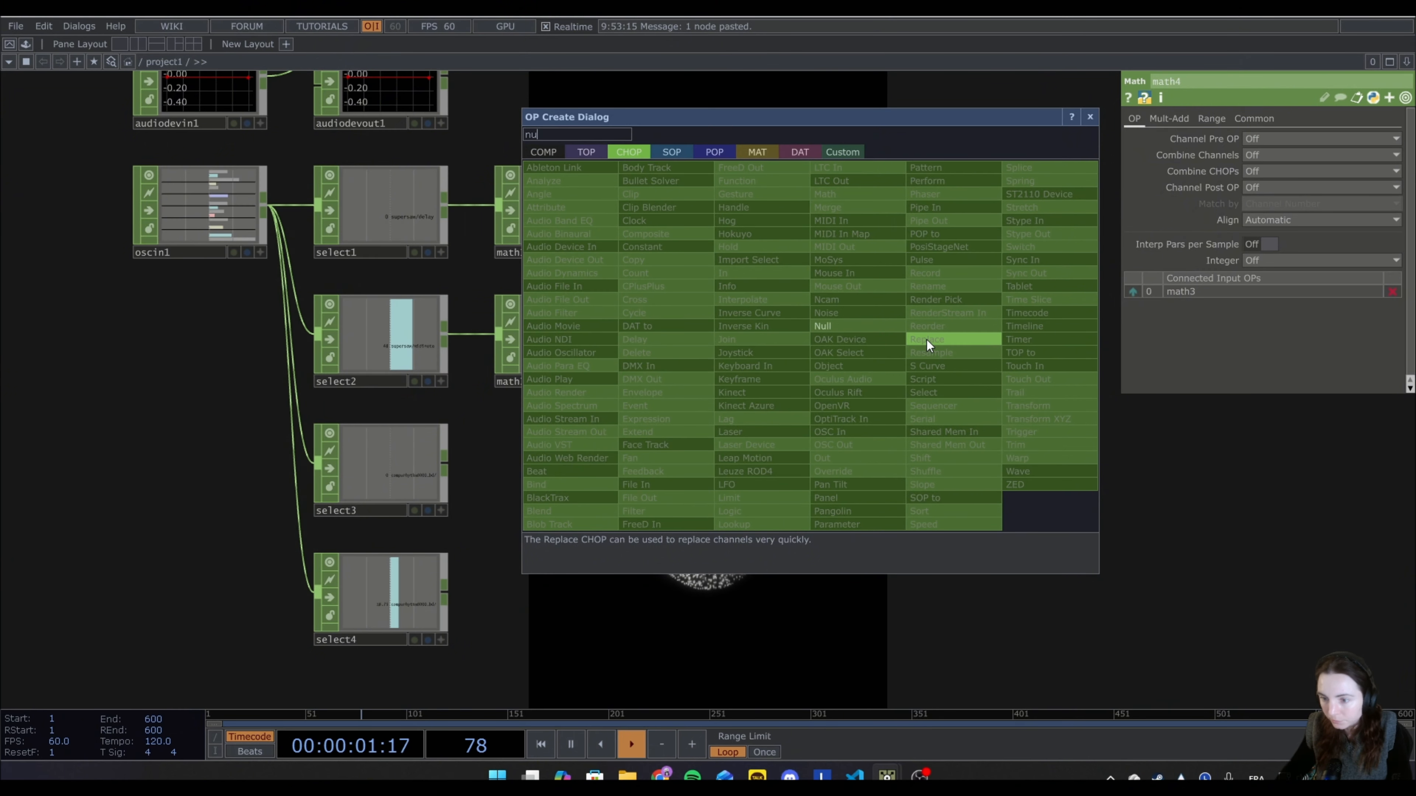
left_click(882, 331)
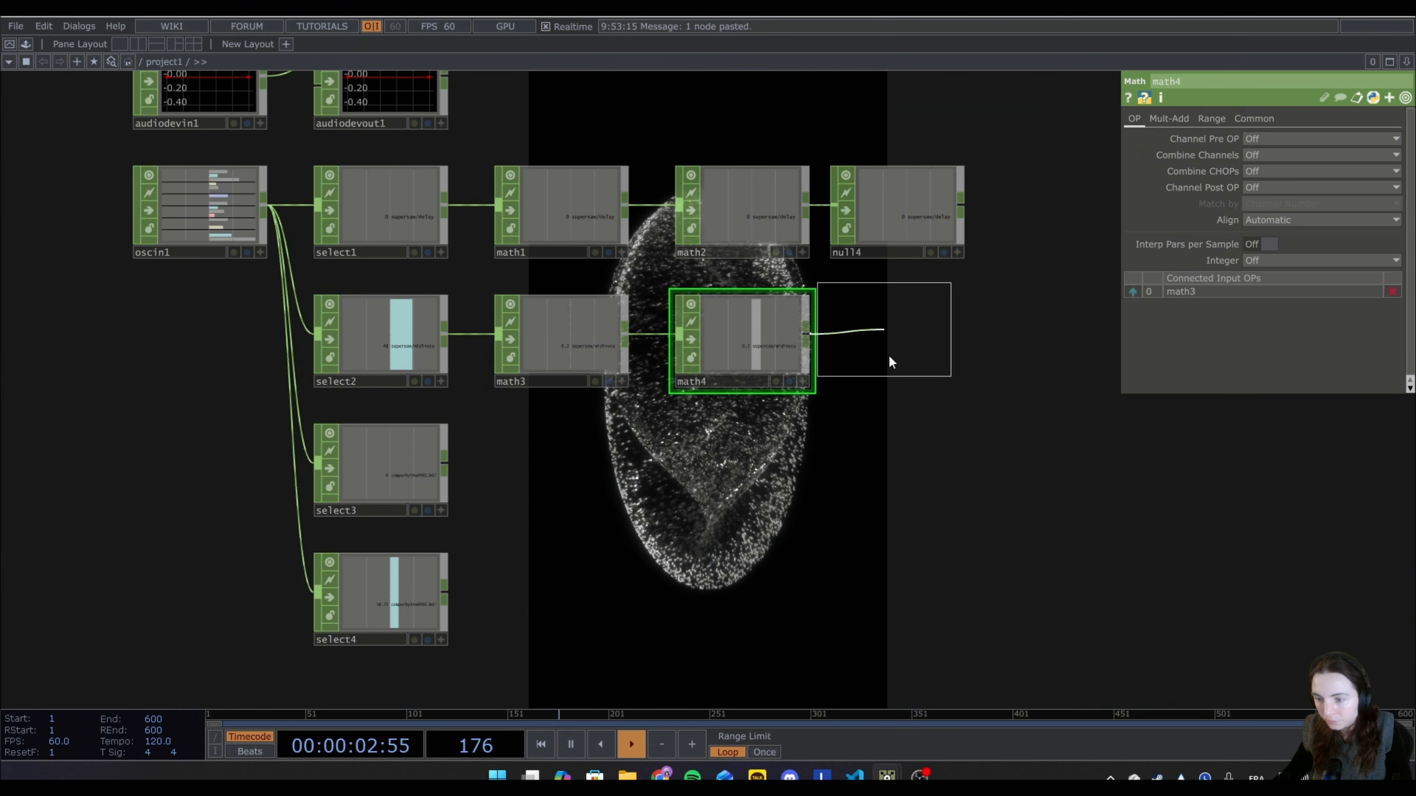
left_click(908, 334)
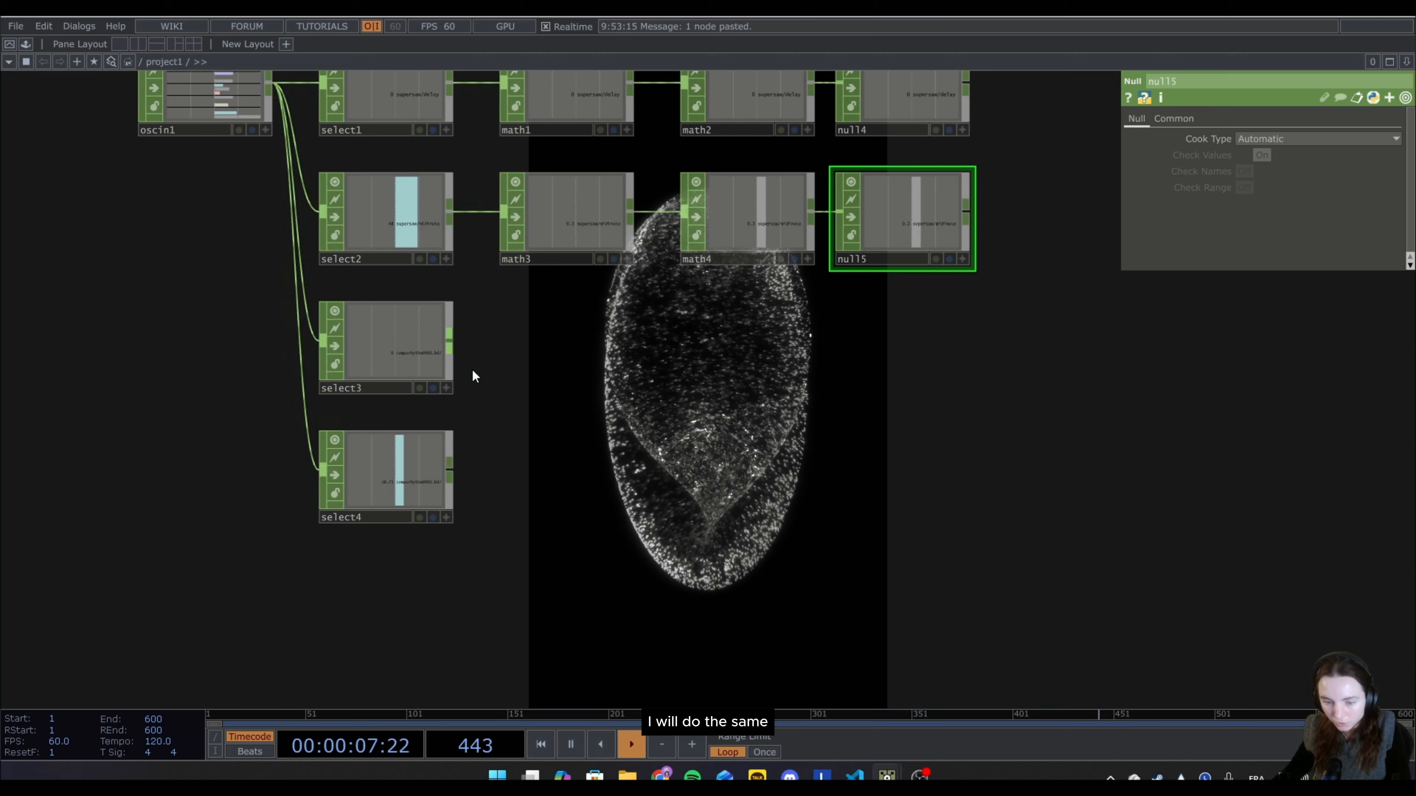
Connect a Math CHOP to select3, the hcutoff channel, and set the upper limit of its From Range to 1200.
right_click(449, 338)
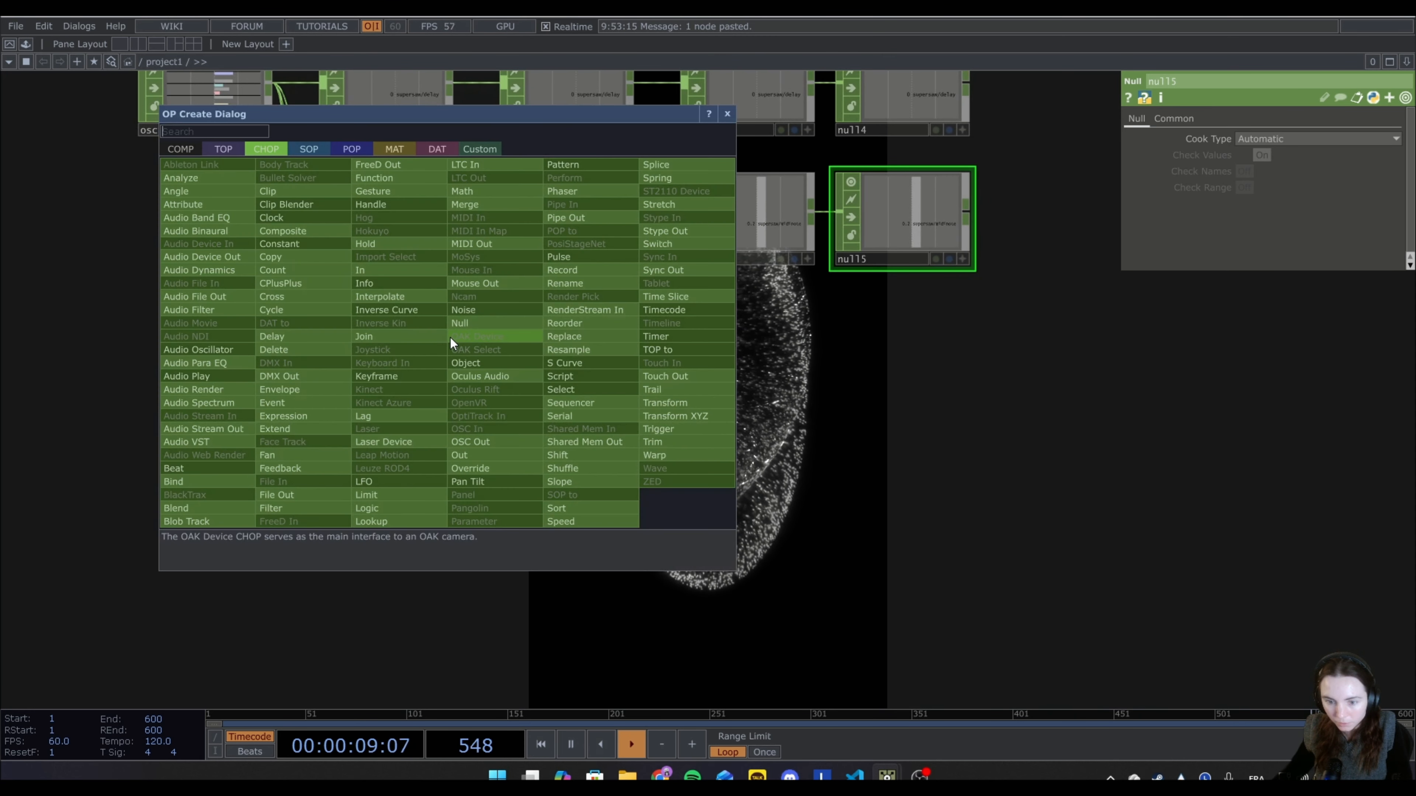
left_click(476, 205)
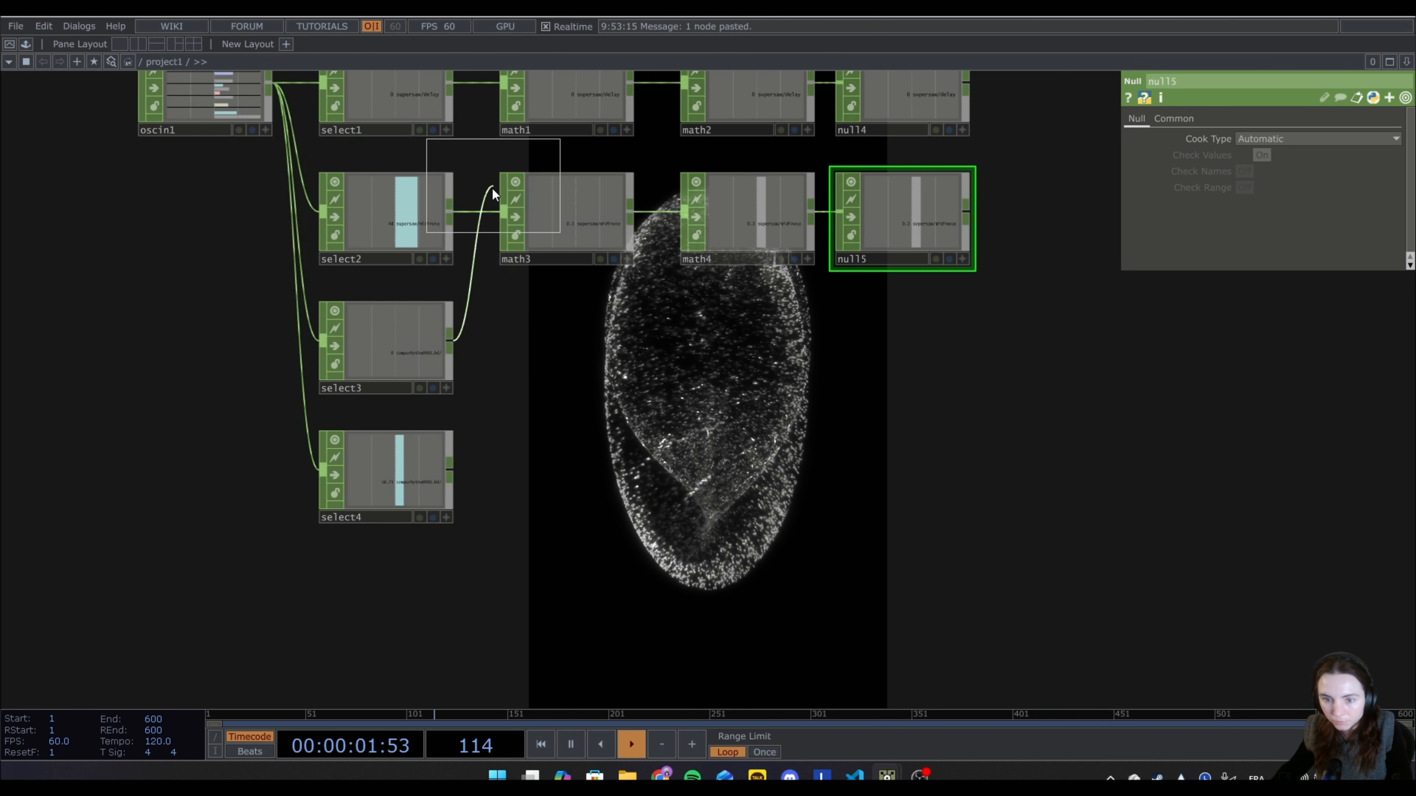
left_click(562, 346)
left_click(1212, 119)
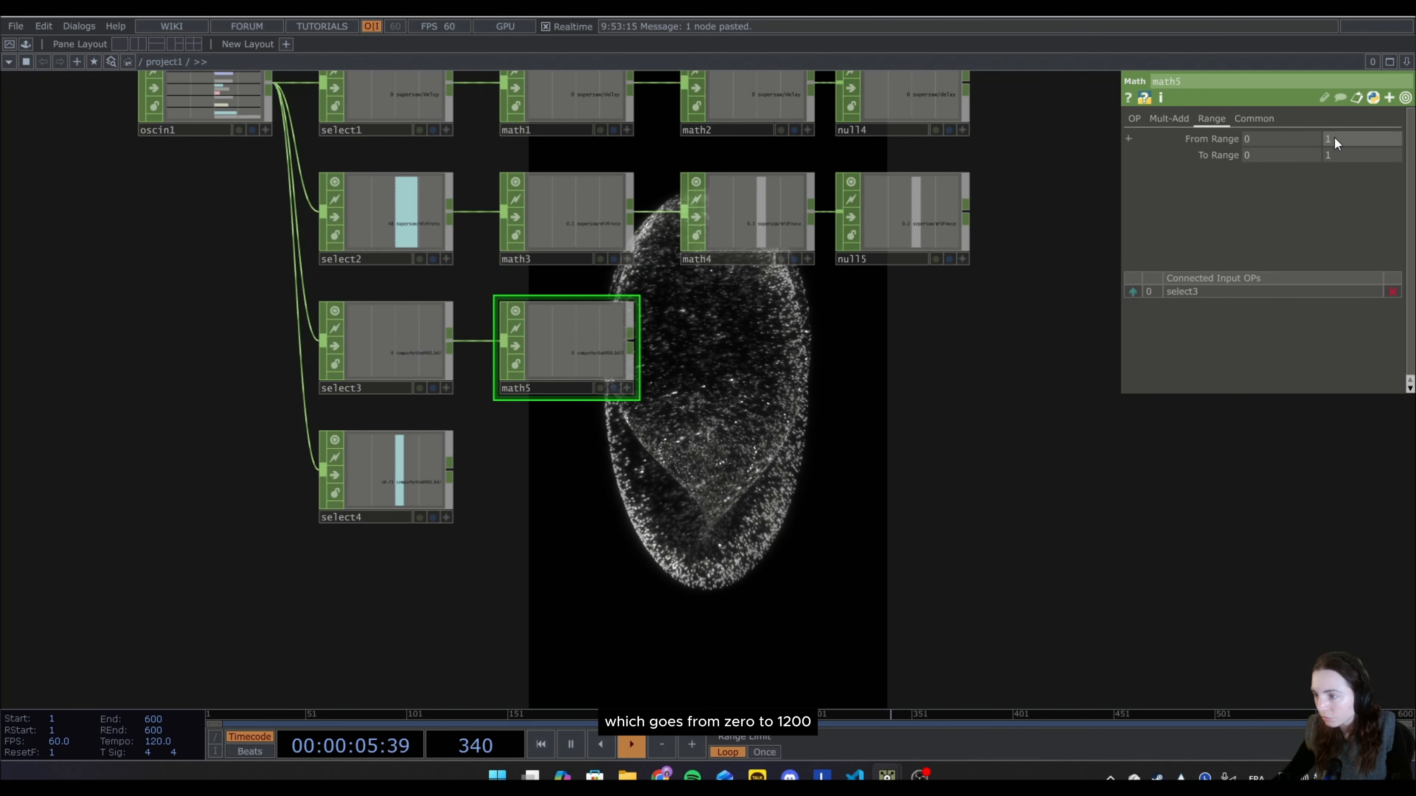
type("1200")
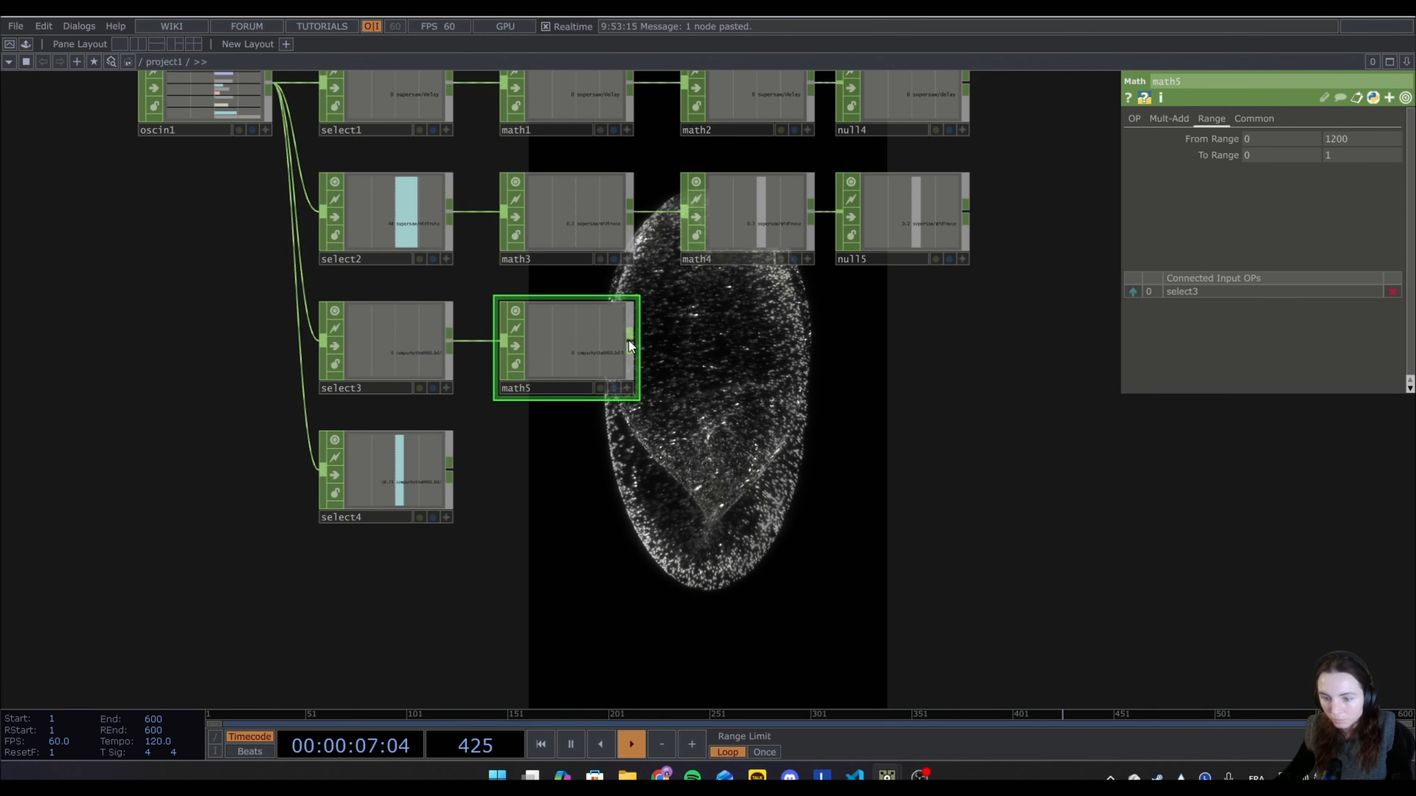
Extend the hcutoff chain after math5 with a second Math CHOP and a closing Null CHOP.
right_click(628, 340)
type("ma")
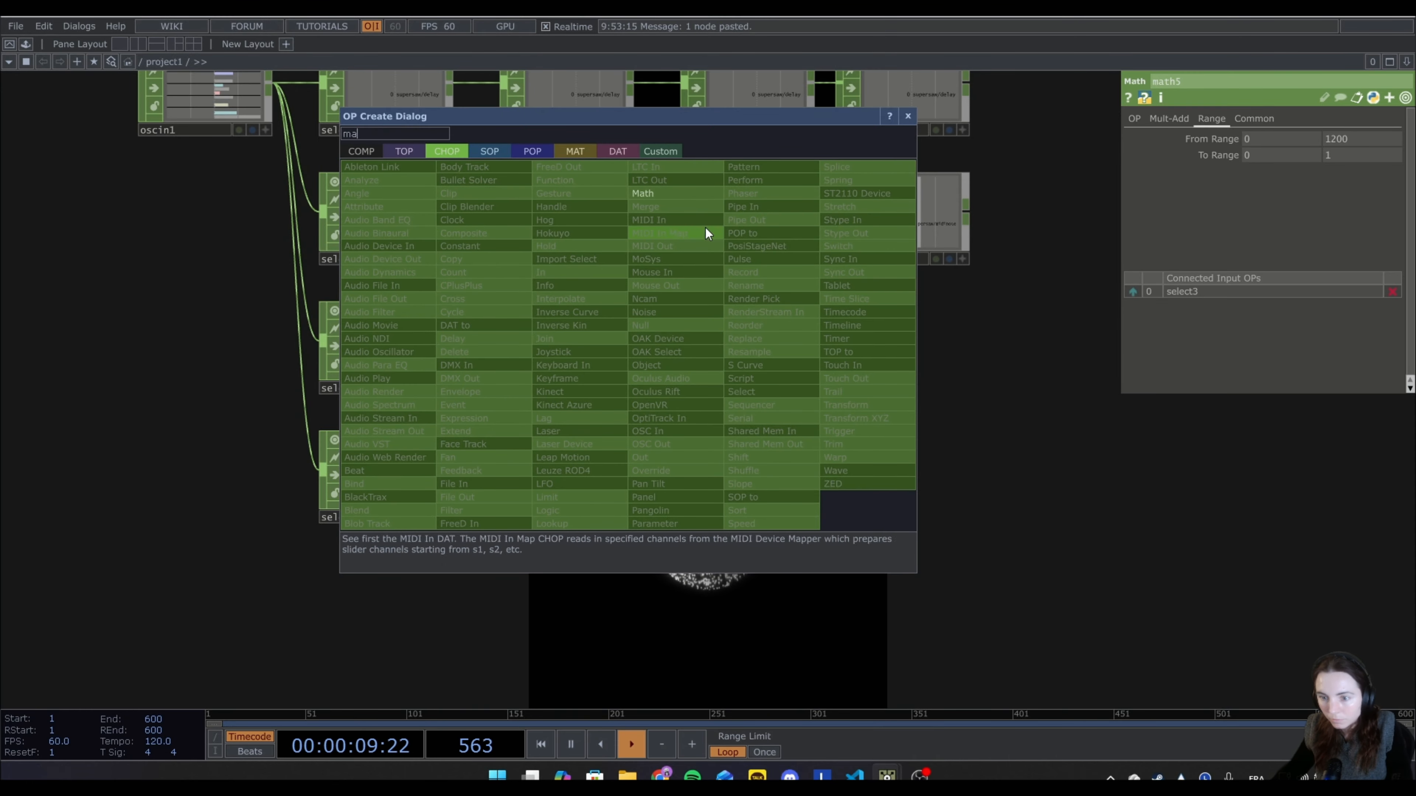
left_click(665, 194)
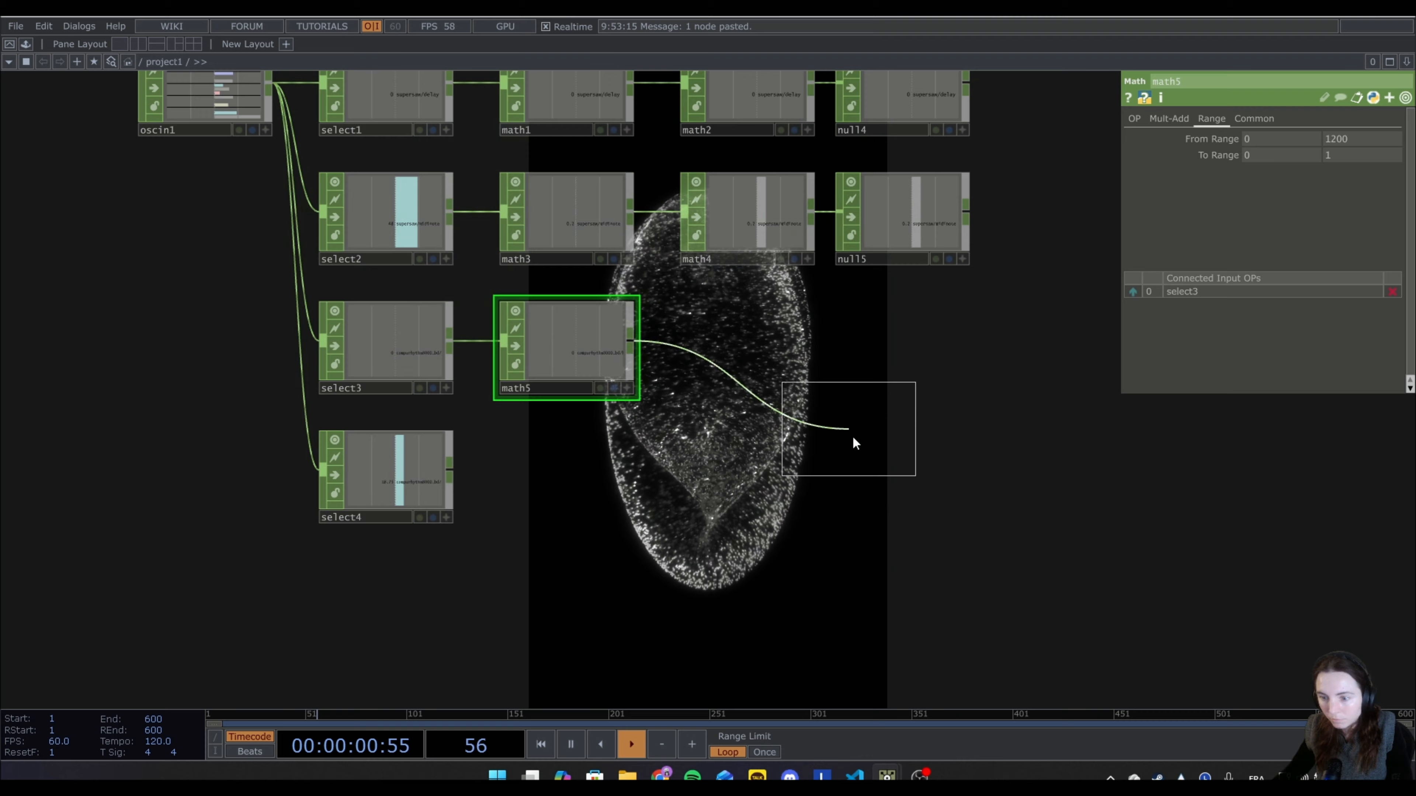
left_click(753, 343)
right_click(812, 340)
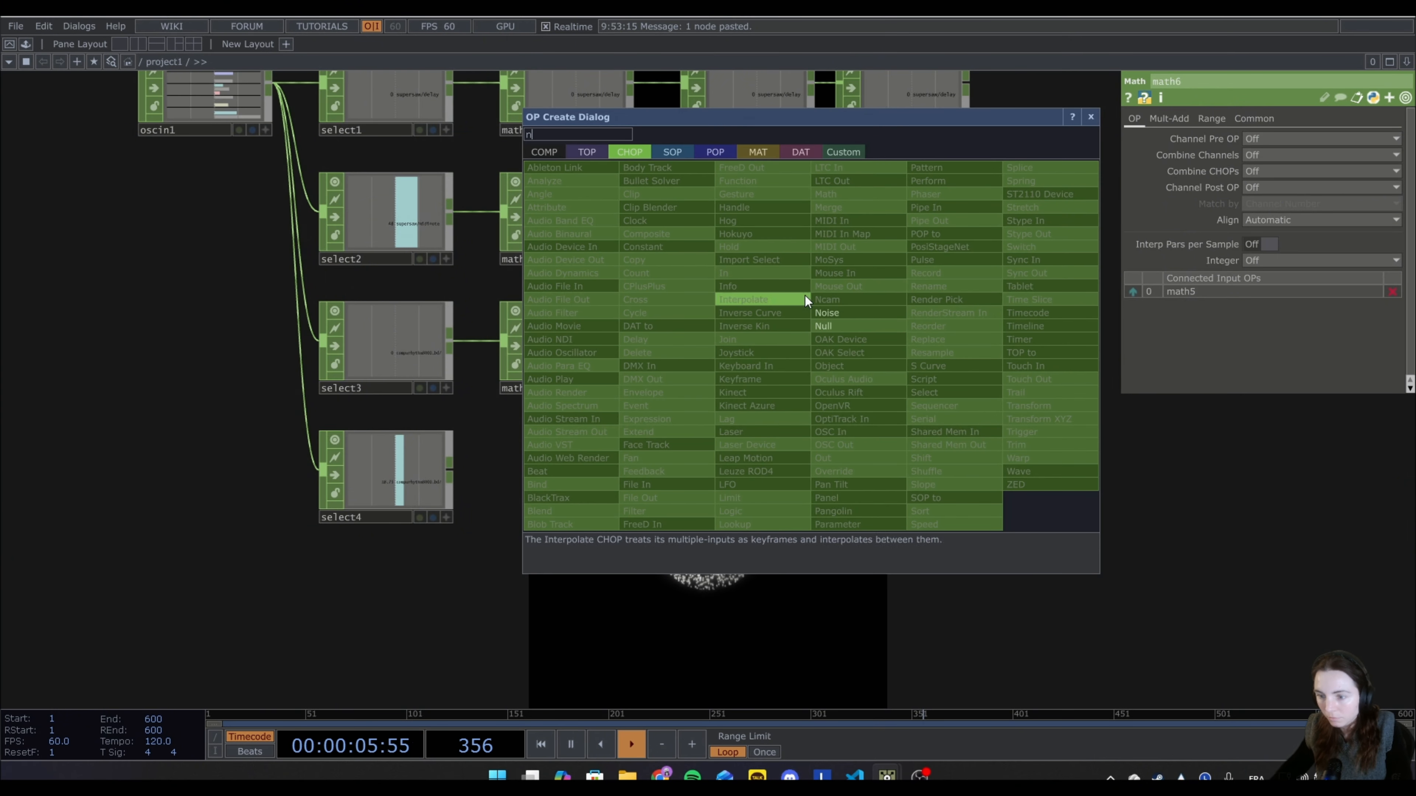
left_click(836, 326)
left_click(925, 342)
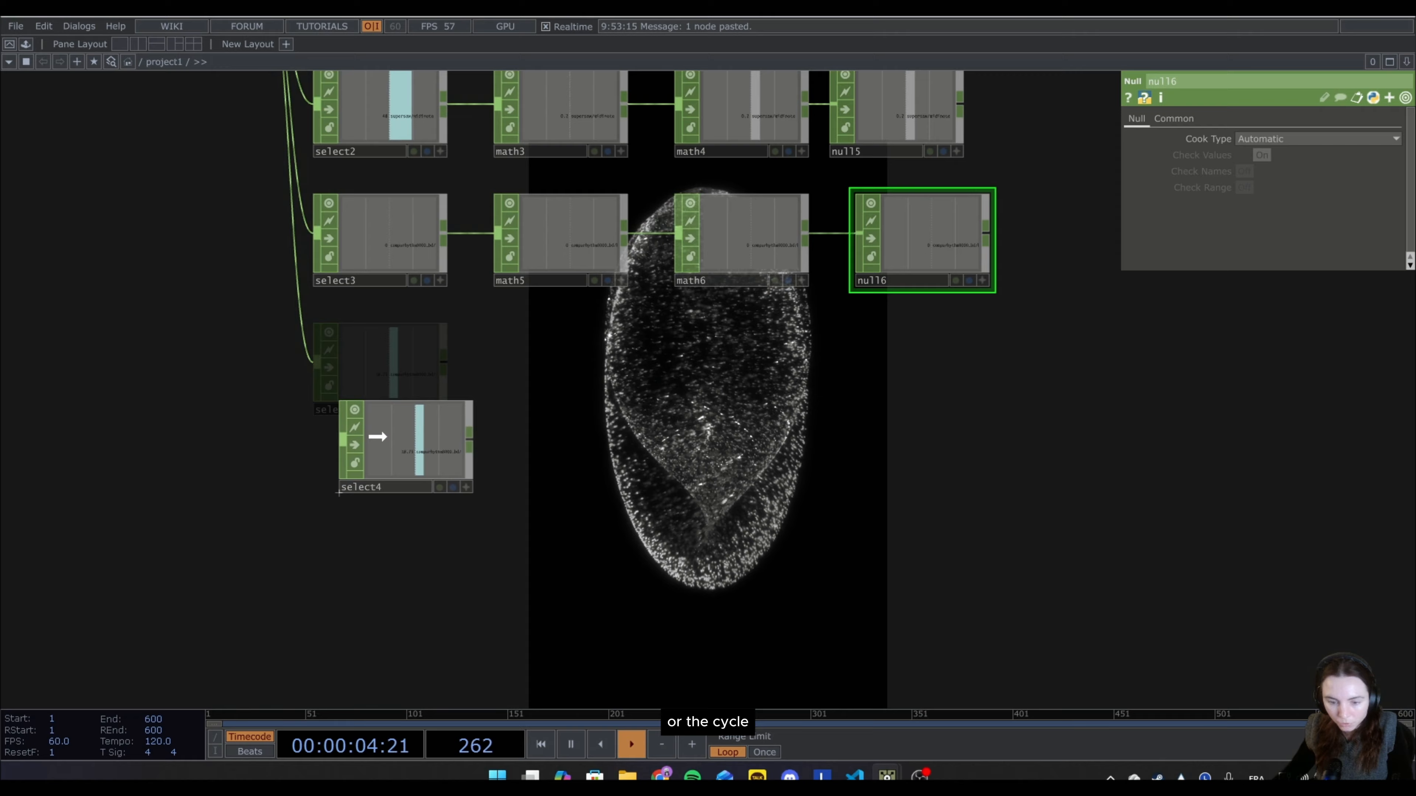
Move select4 further below select3 and connect an Expression CHOP to its output.
left_click(352, 436)
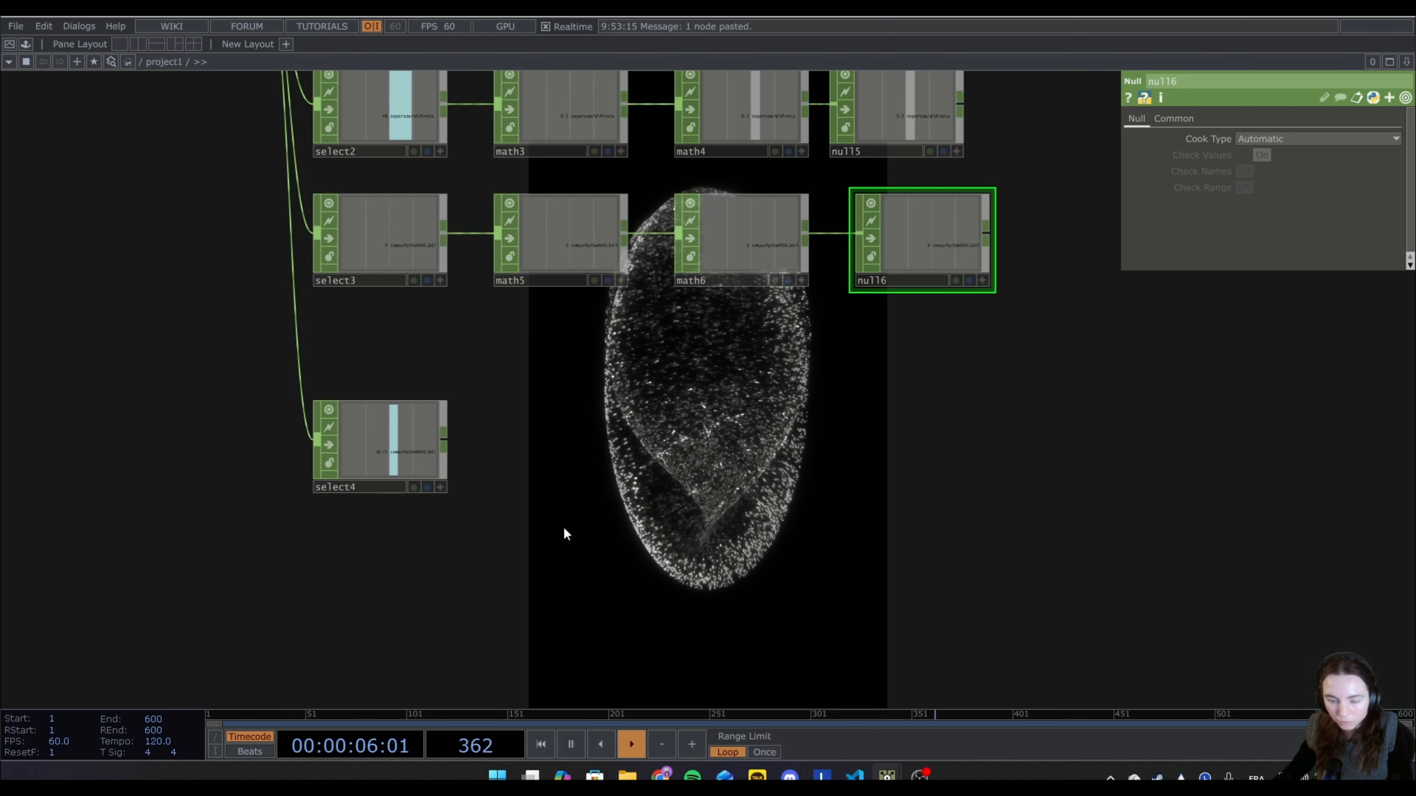
right_click(445, 433)
type("ex")
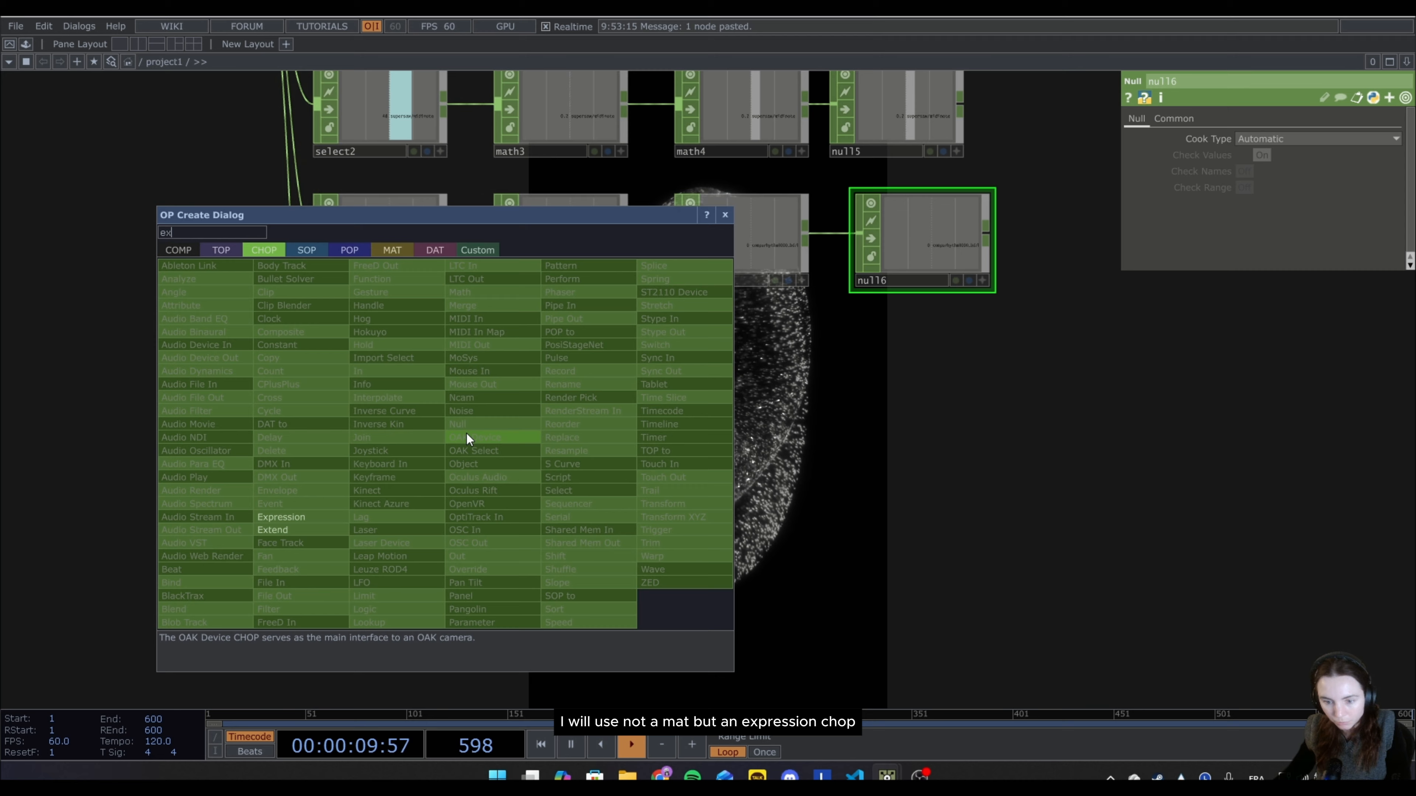
left_click(309, 521)
left_click(442, 517)
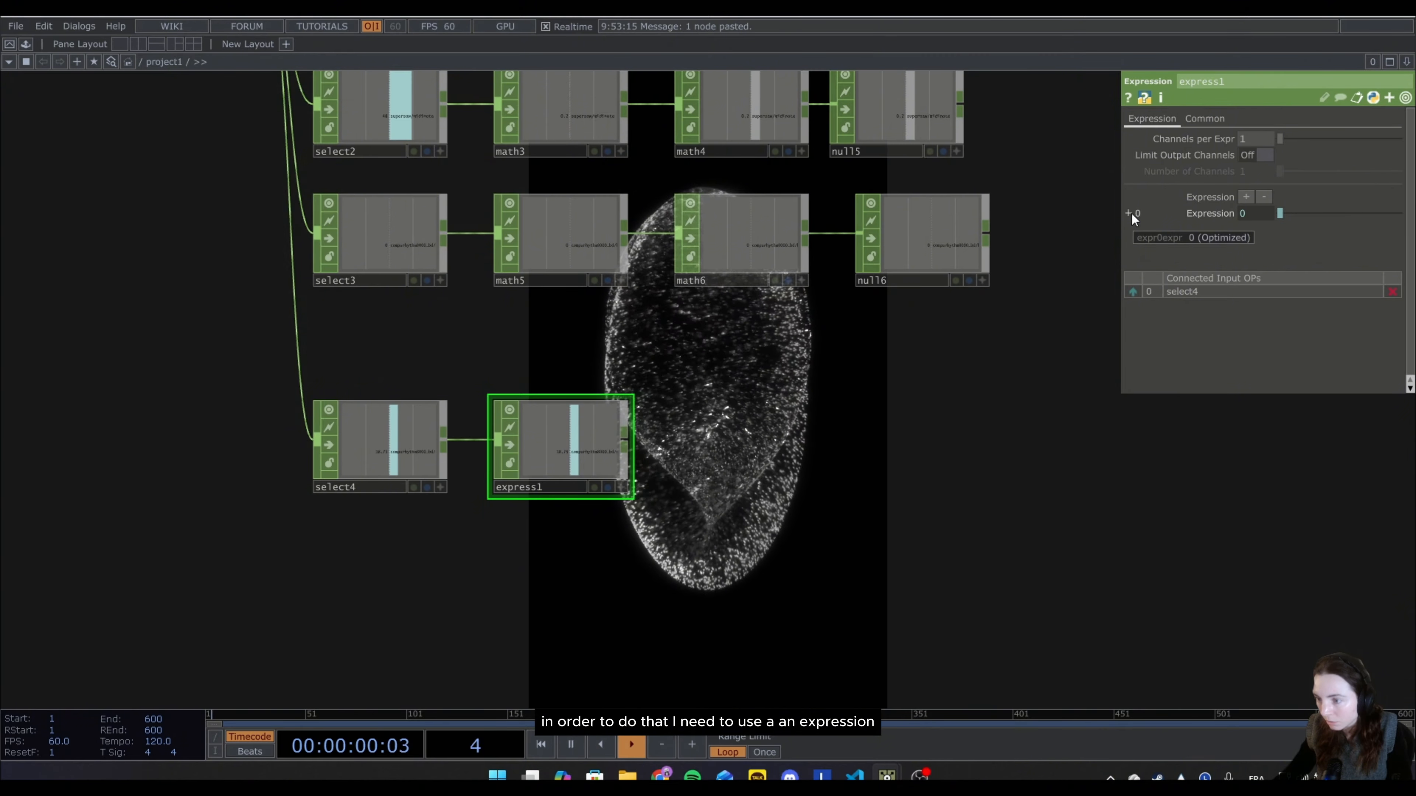
Set express1's expression to math.floor(me.inputVal*4)%2.
left_click(1128, 213)
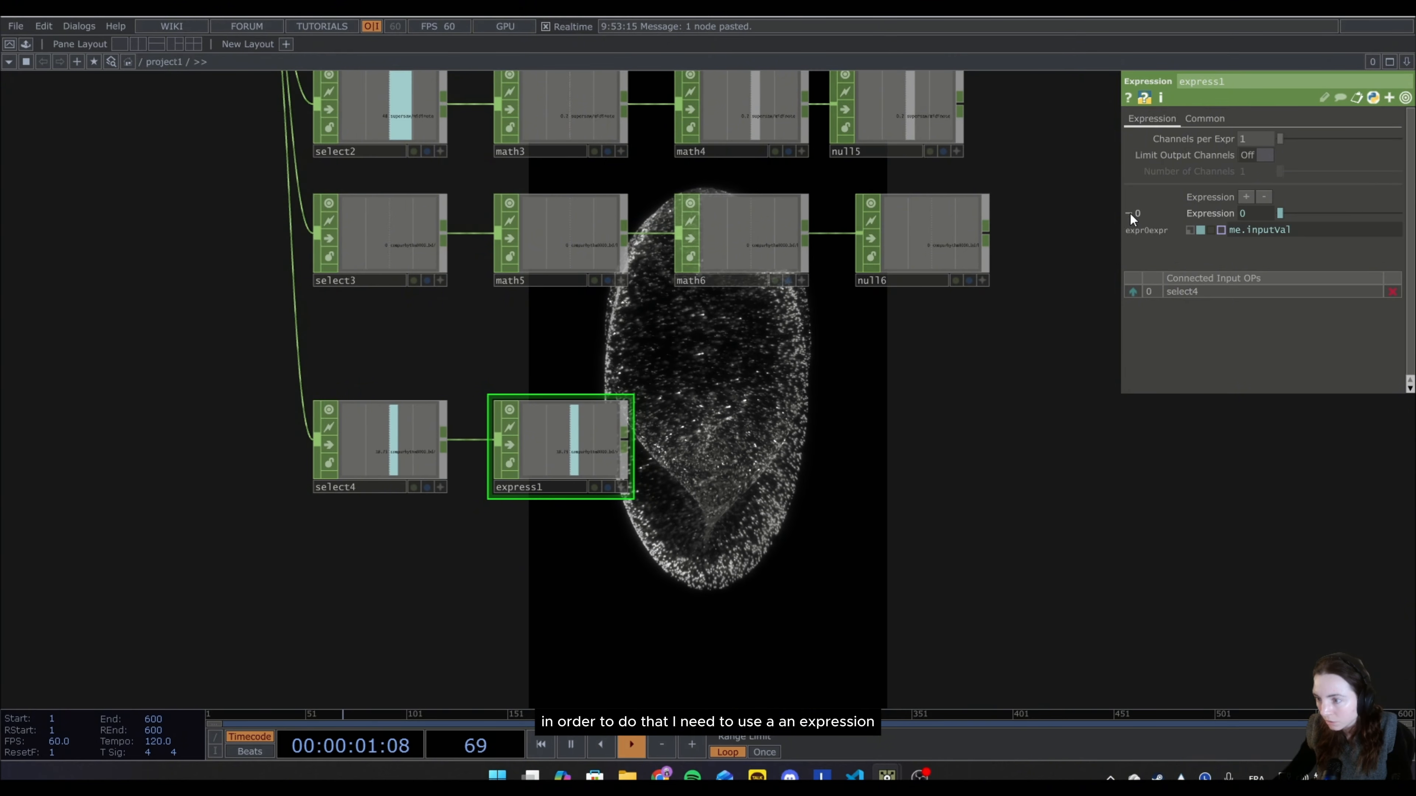
left_click(1229, 231)
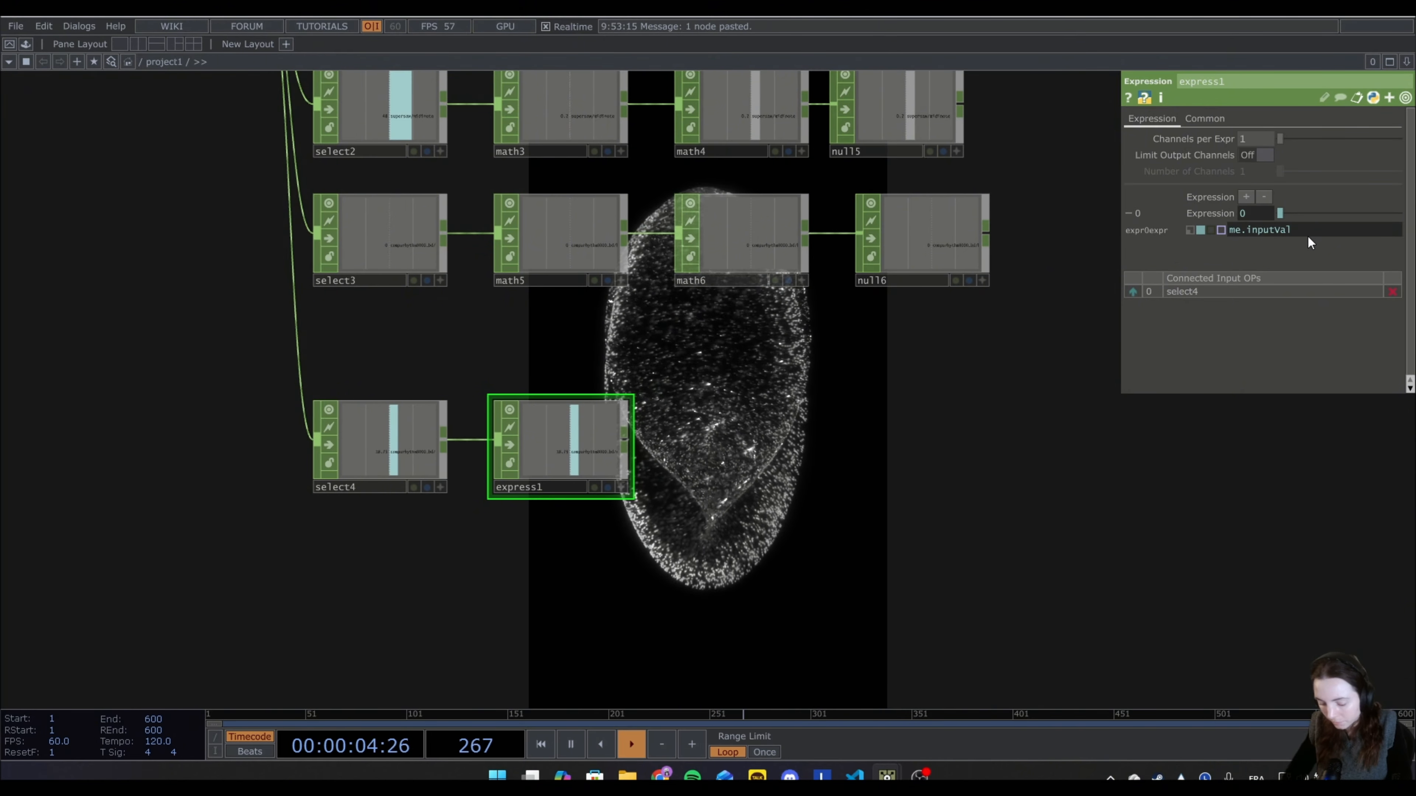
type("math.floor(")
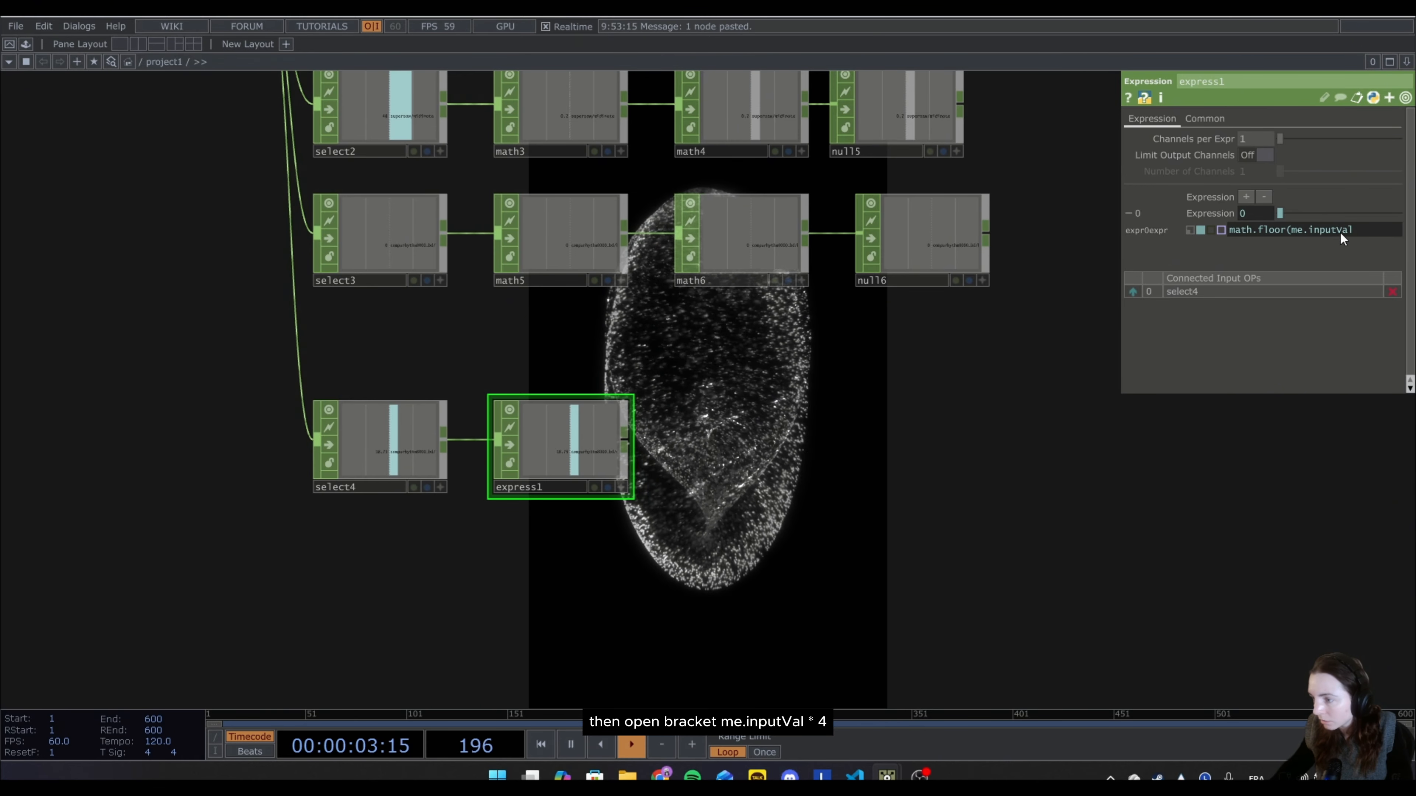
type("*4")
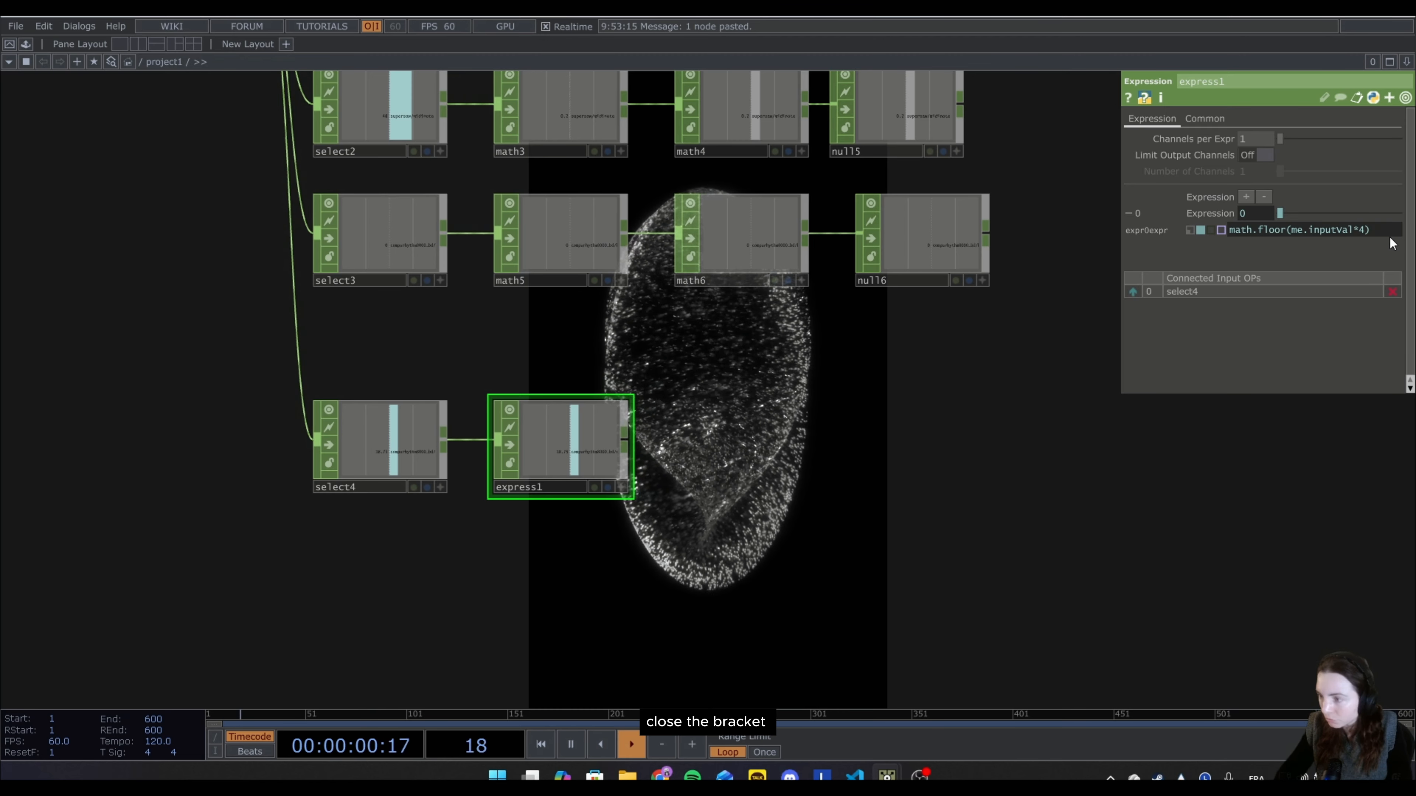
type(")")
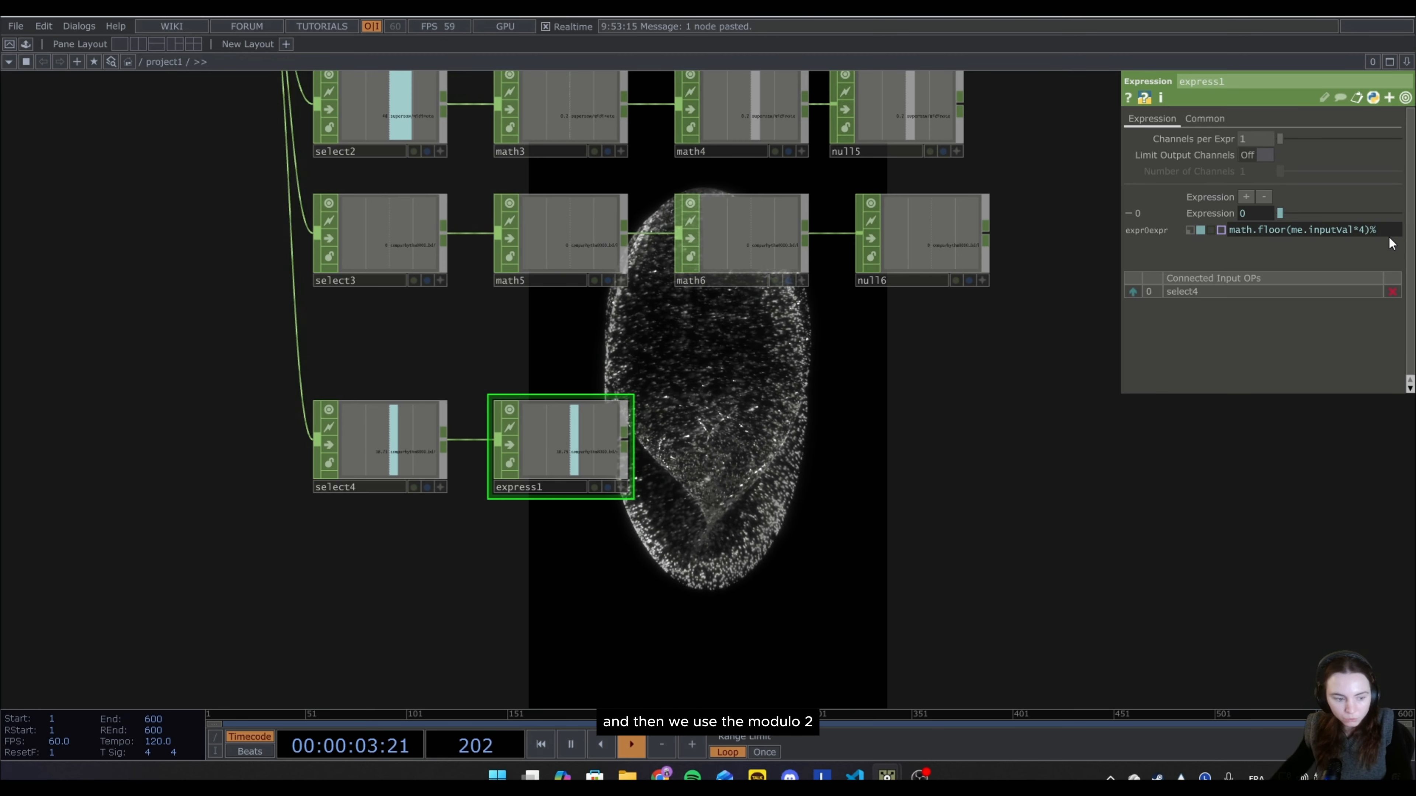
type("%2")
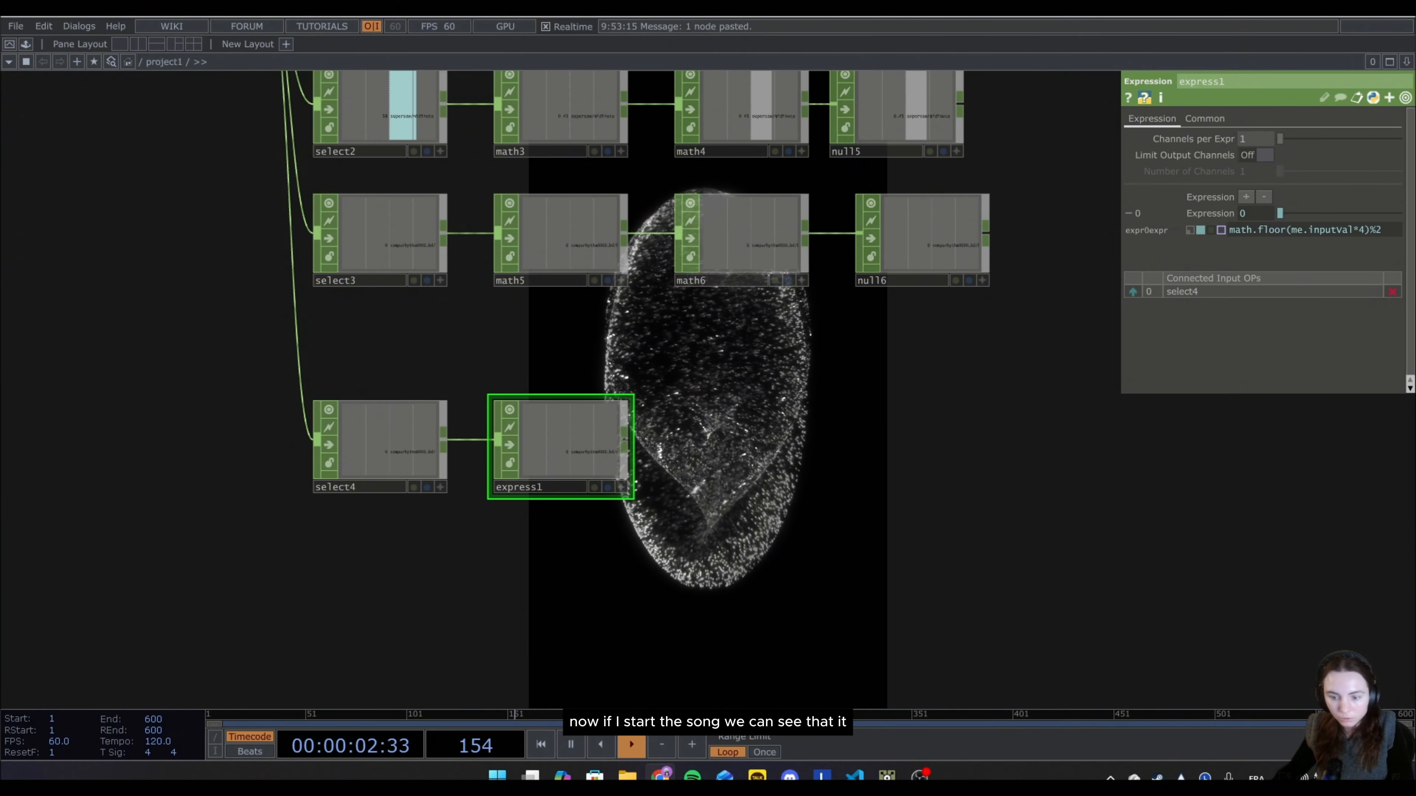
Check express1's output channel up close and connect a Null CHOP to it, placed below null6.
scroll(543, 457, "up", 2)
scroll(558, 450, "up", 3)
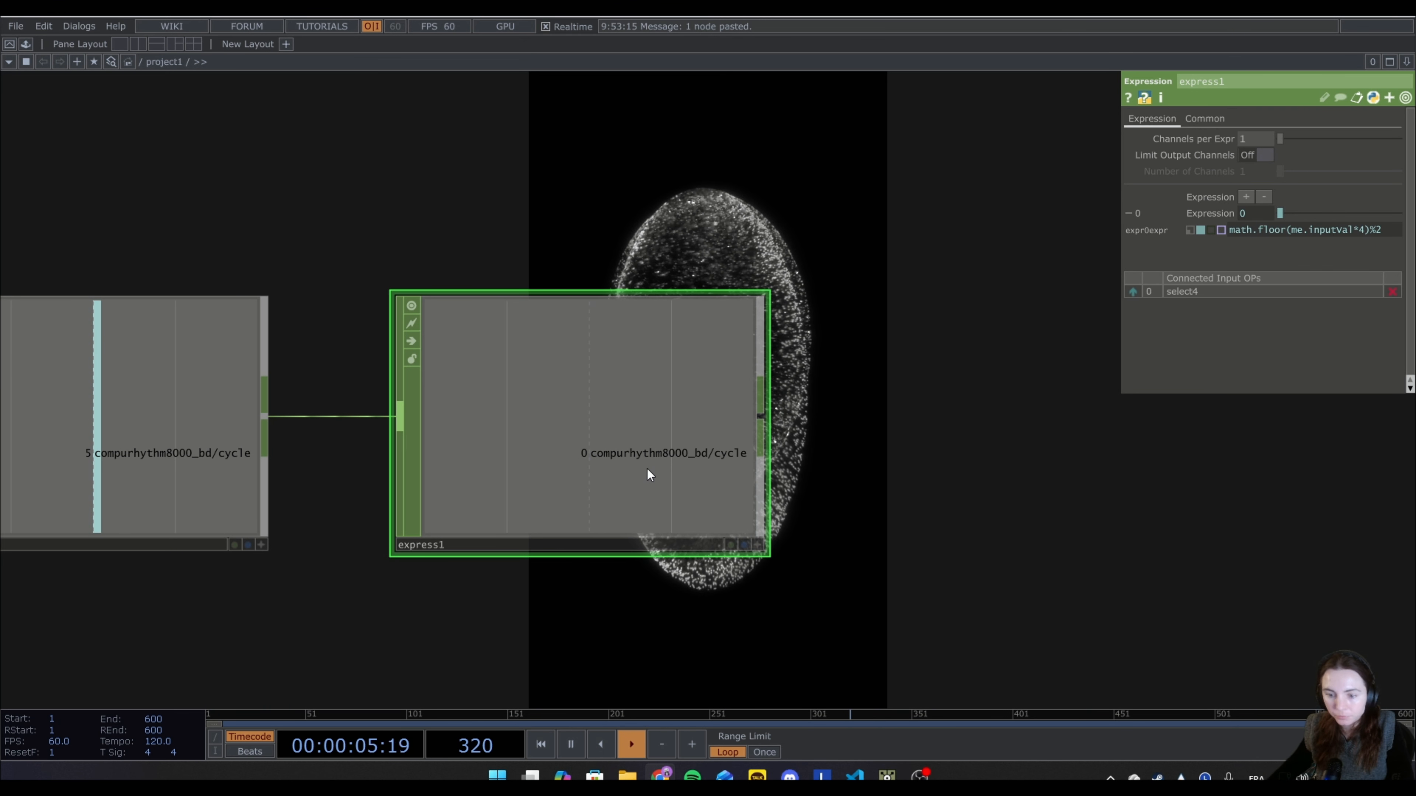
scroll(722, 442, "down", 1)
scroll(722, 442, "down", 4)
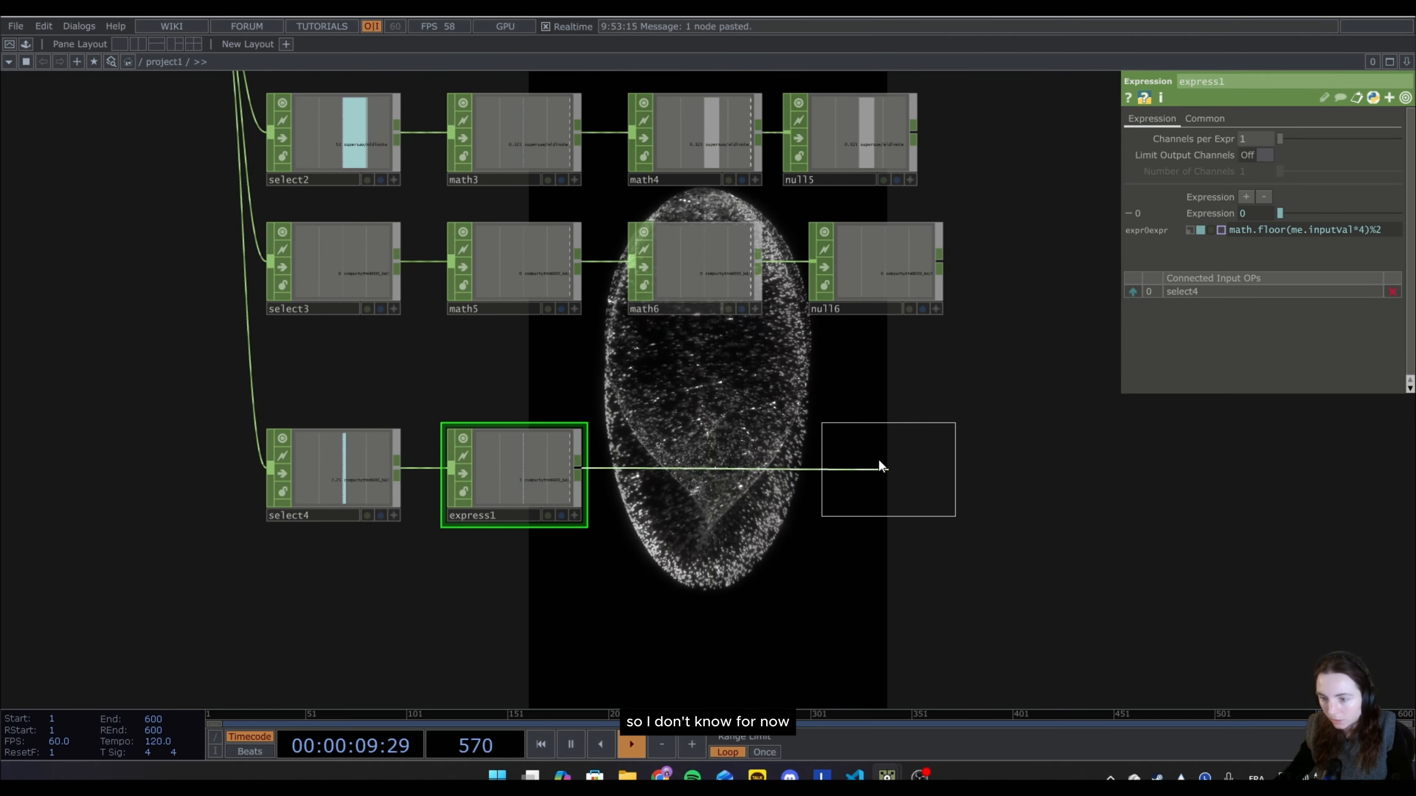
left_click(882, 469)
left_click_drag(767, 595, 762, 484)
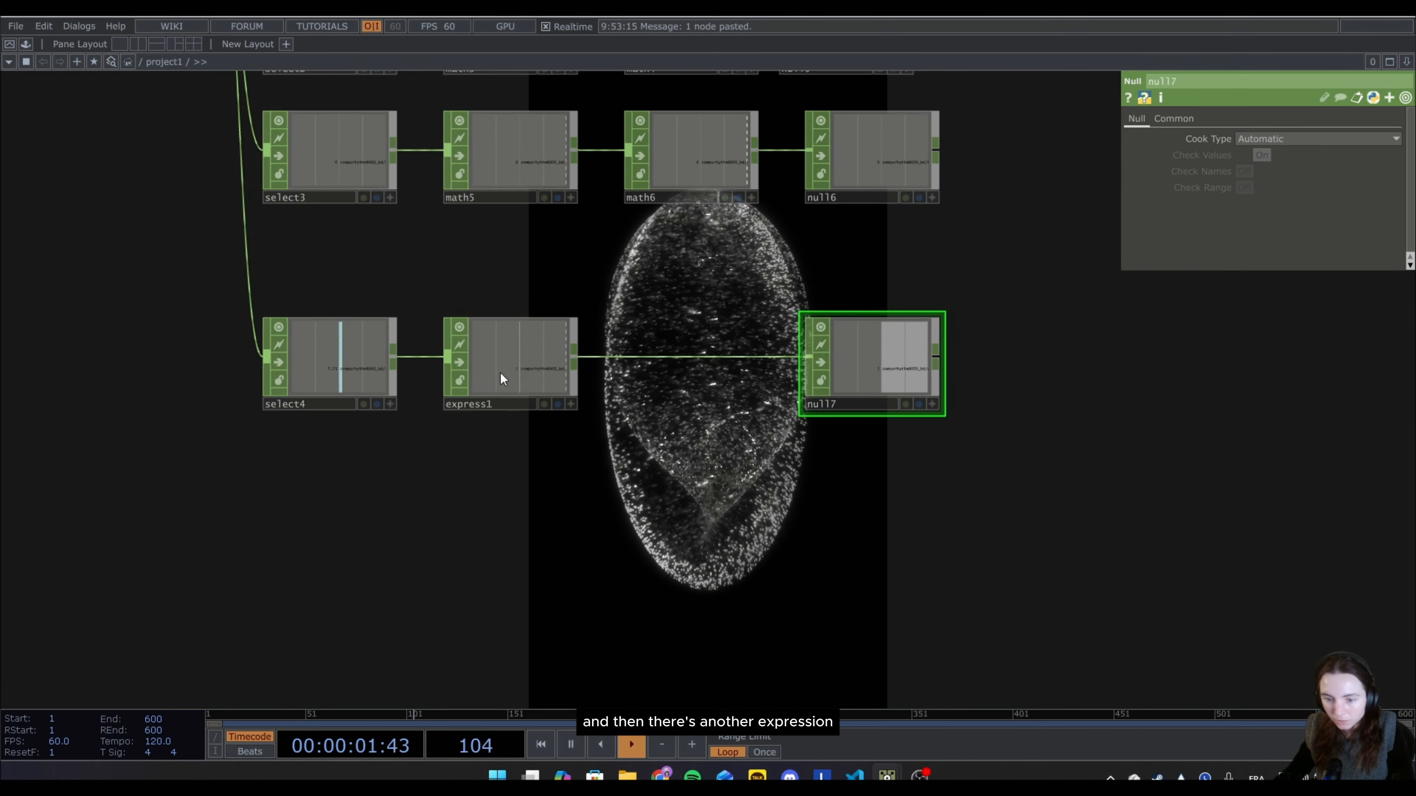
Duplicate express1 and place the copy below it, fed by select4.
left_click(510, 370)
key("ctrl+c")
key("ctrl+v")
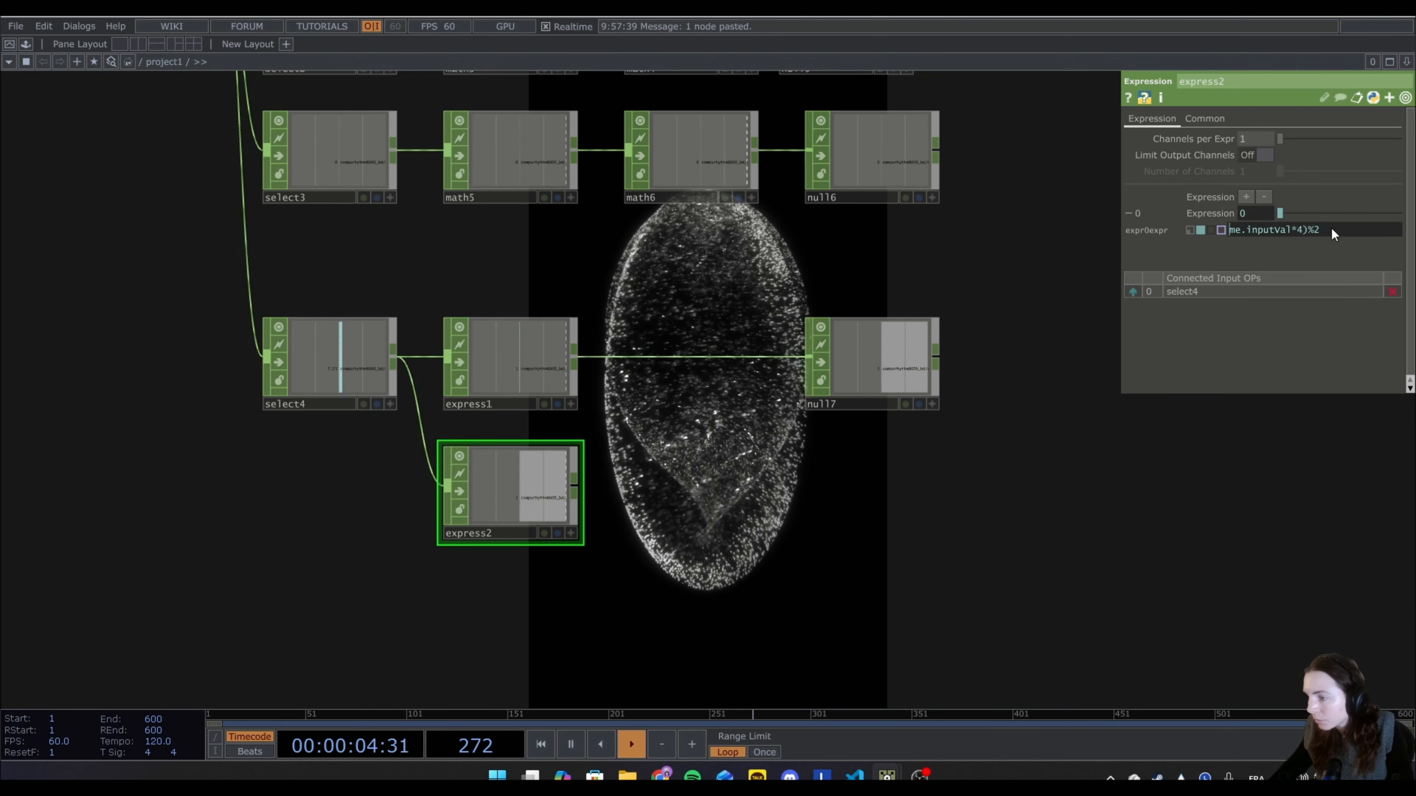
Set the duplicated Expression CHOP's expression to me.inputVal%1 and check its output channel.
left_click(1346, 224)
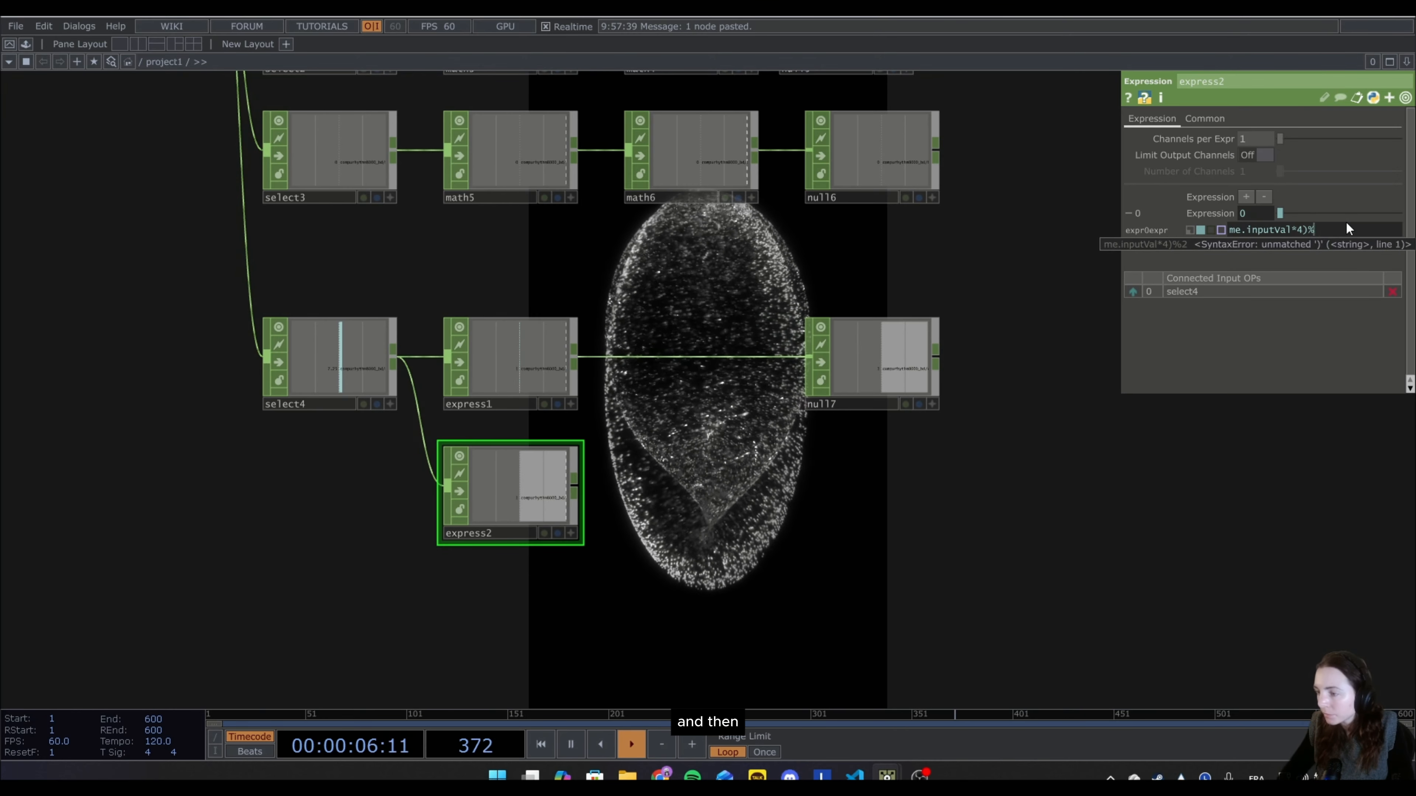
key("BackSpace")
key("BackSpace")
key("BackSpace")
key("BackSpace")
key("BackSpace")
type("%1")
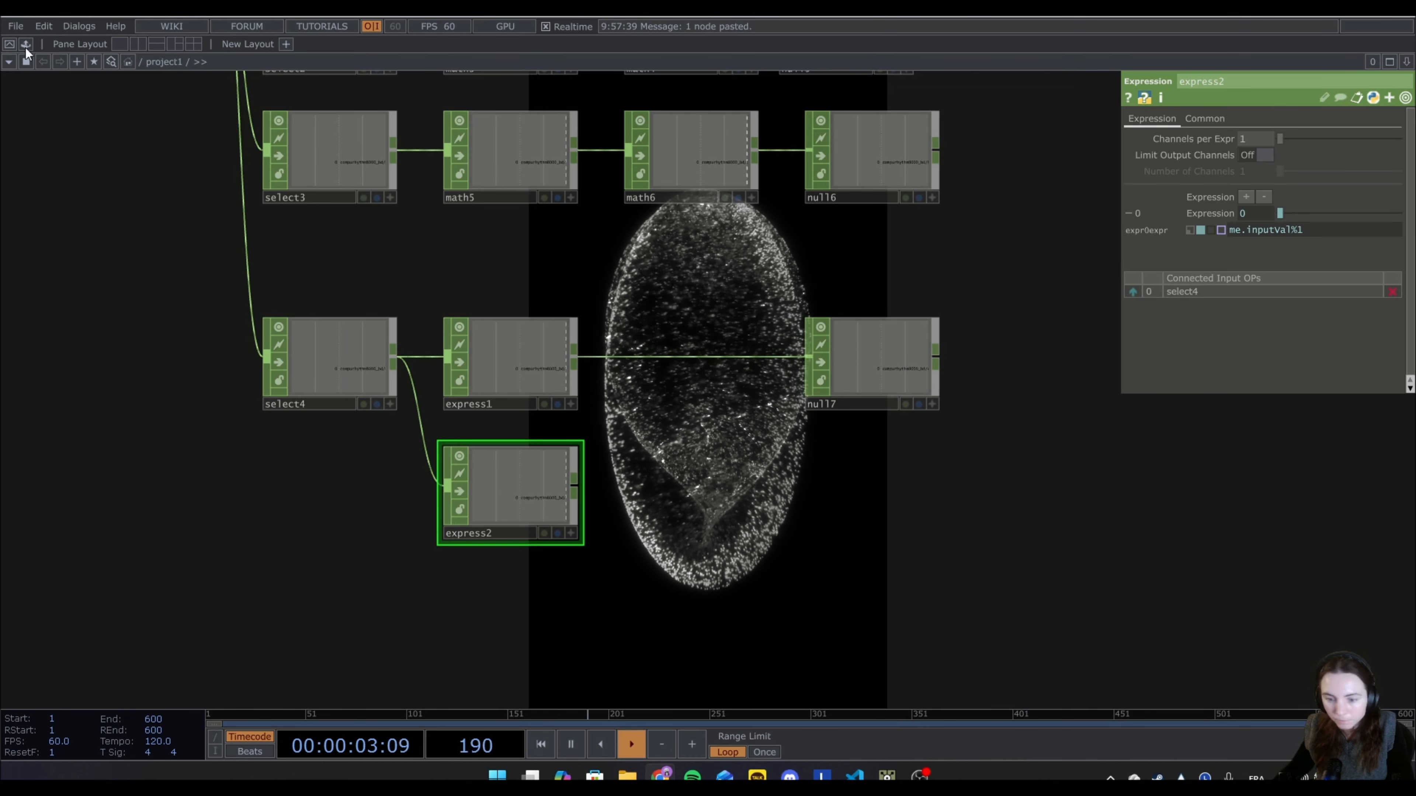
scroll(496, 474, "up", 8)
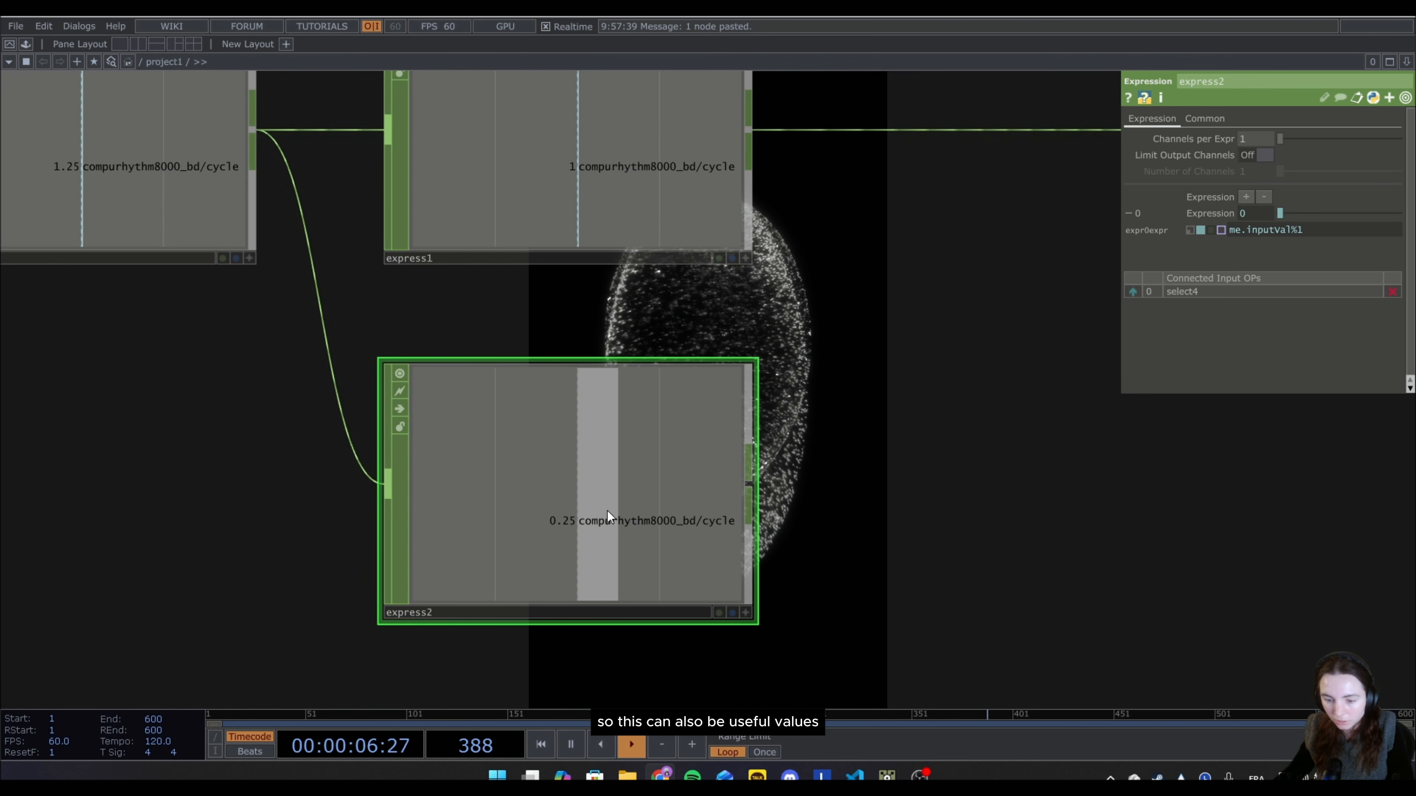
scroll(672, 500, "down", 8)
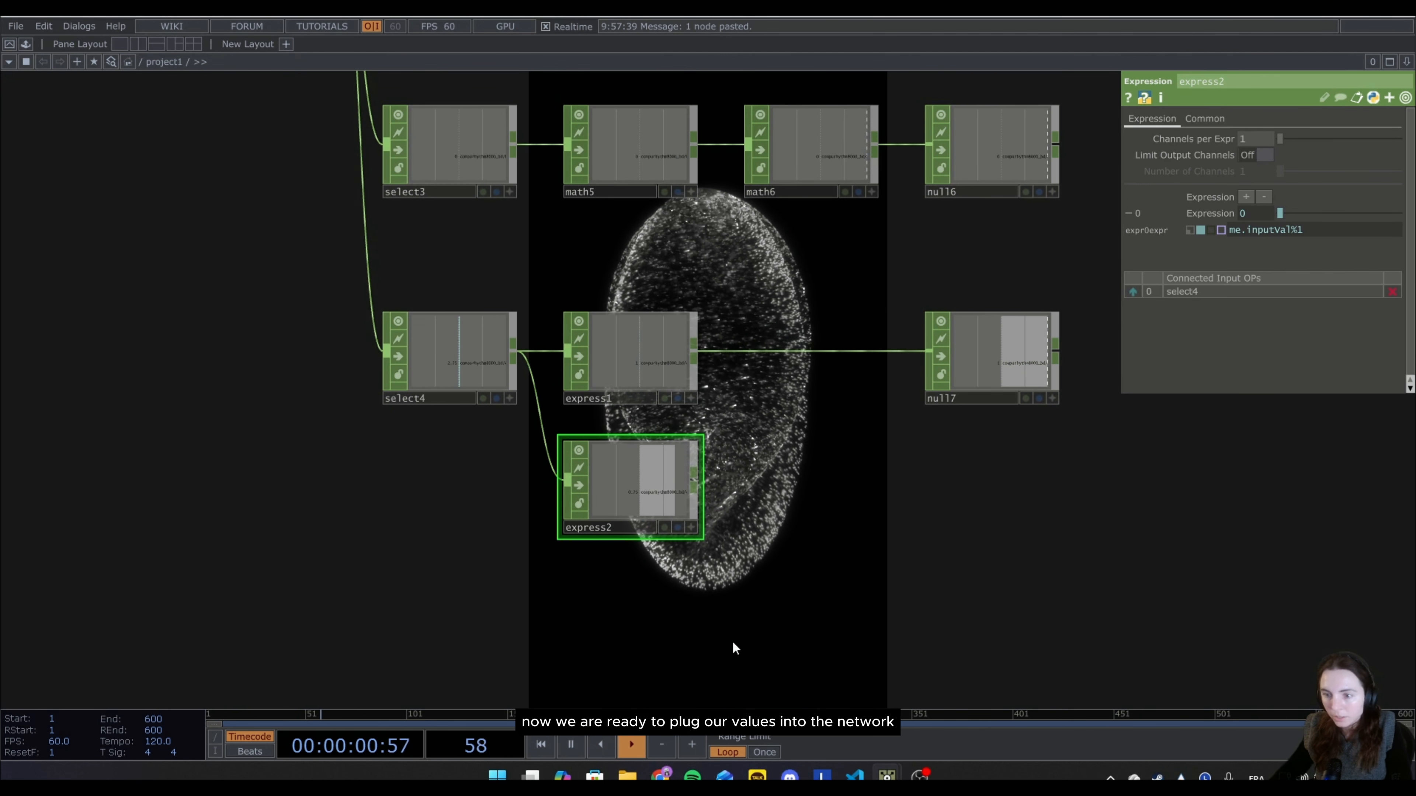
Test several small Amplitude values on the noise1 operator in the particle network and reset it to 0.
scroll(819, 443, "down", 5)
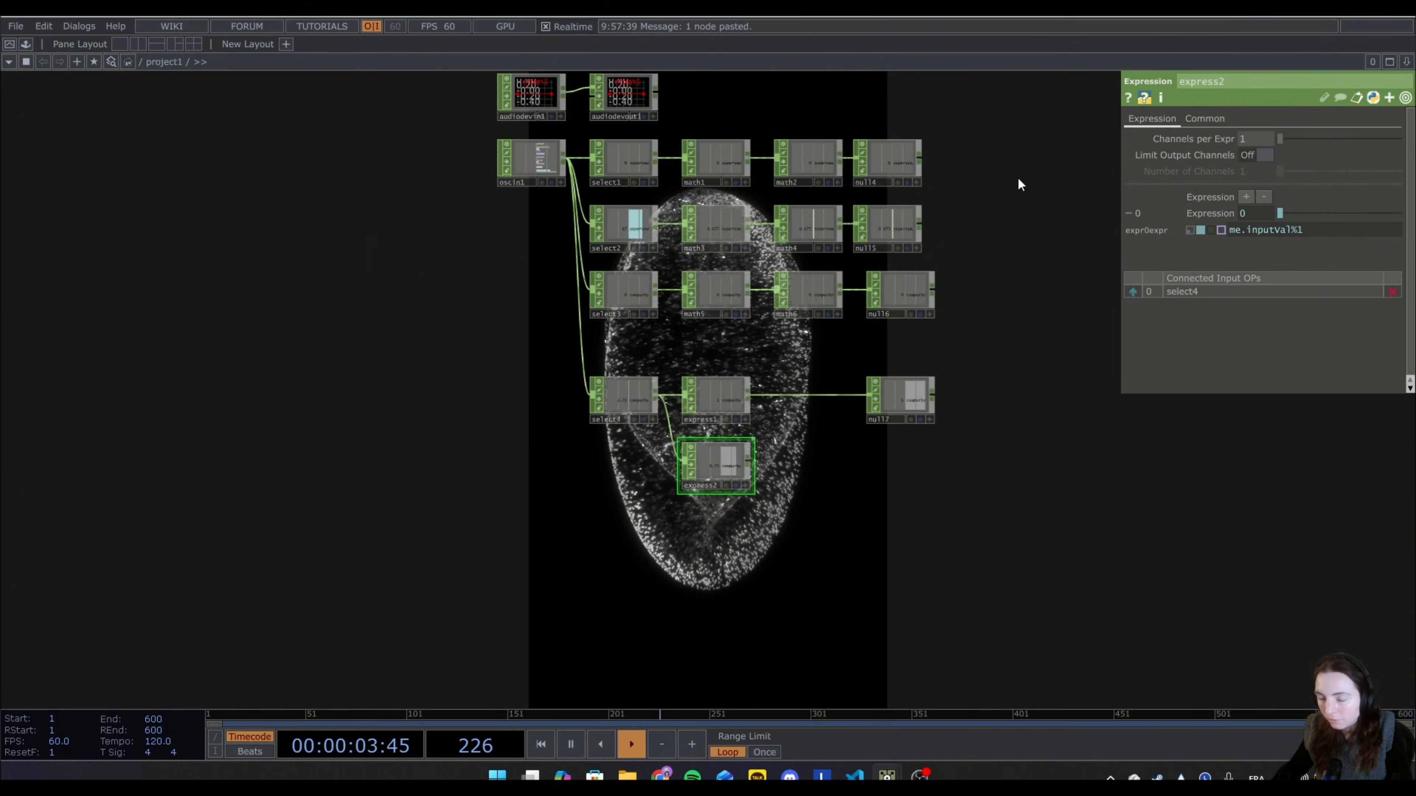
left_click_drag(1018, 183, 875, 342)
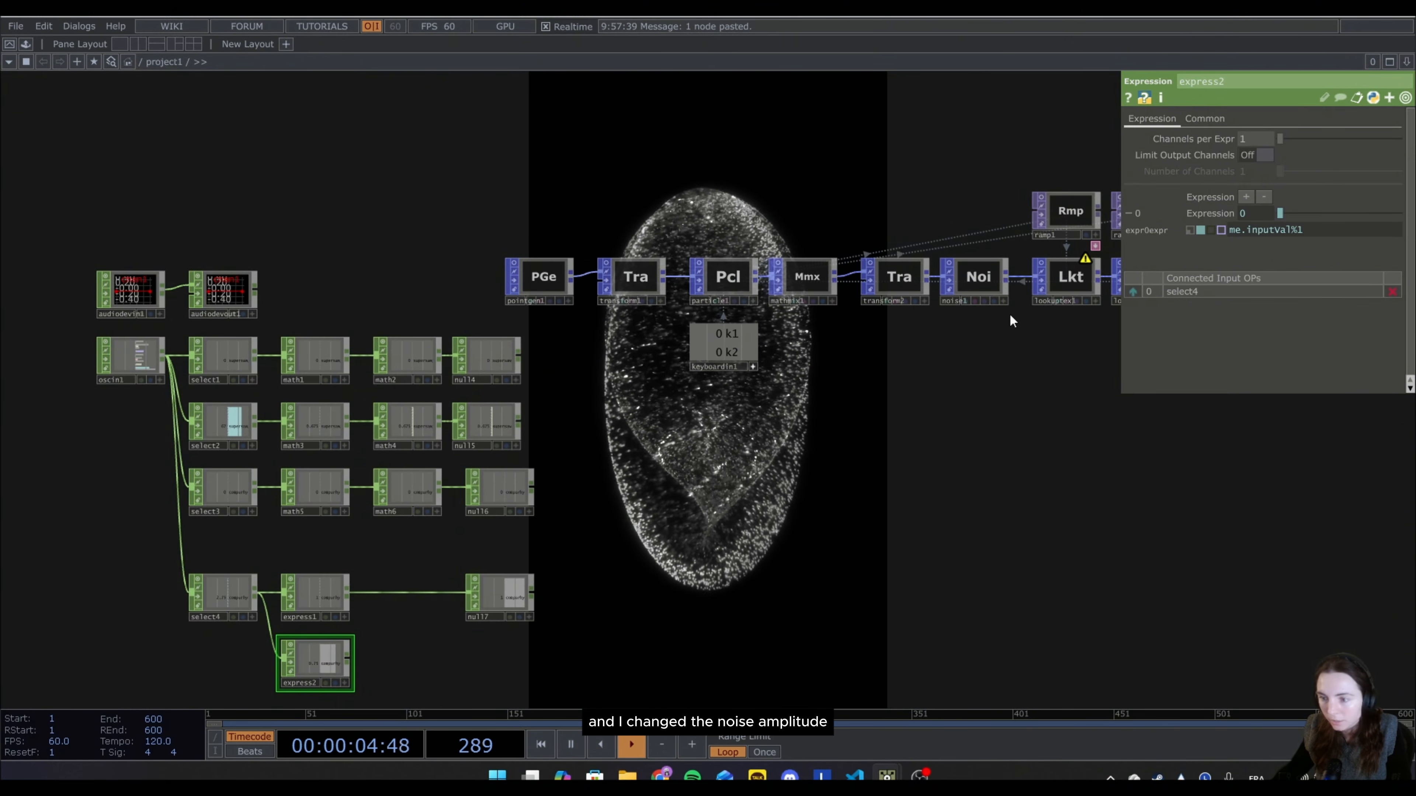
left_click(980, 276)
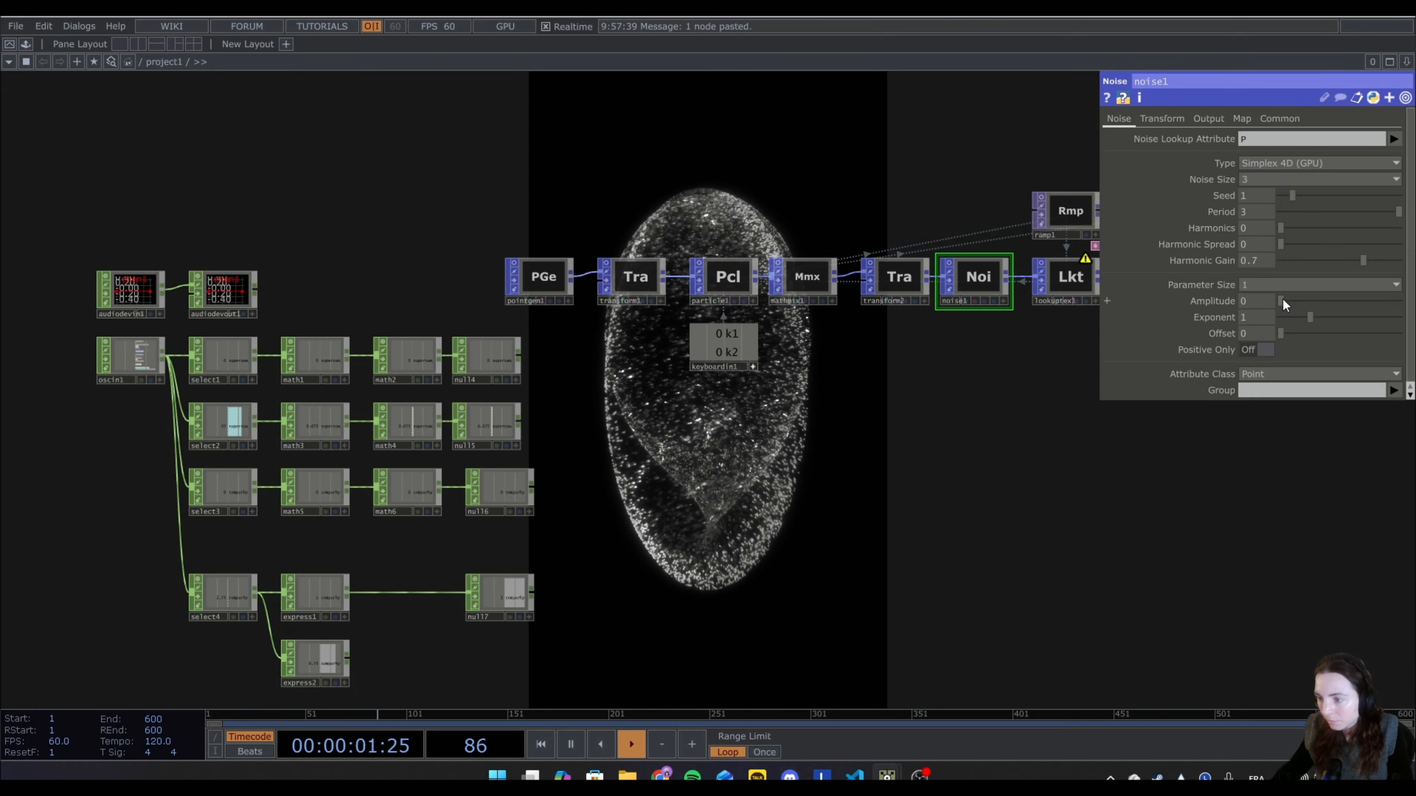
left_click_drag(1282, 298, 1290, 300)
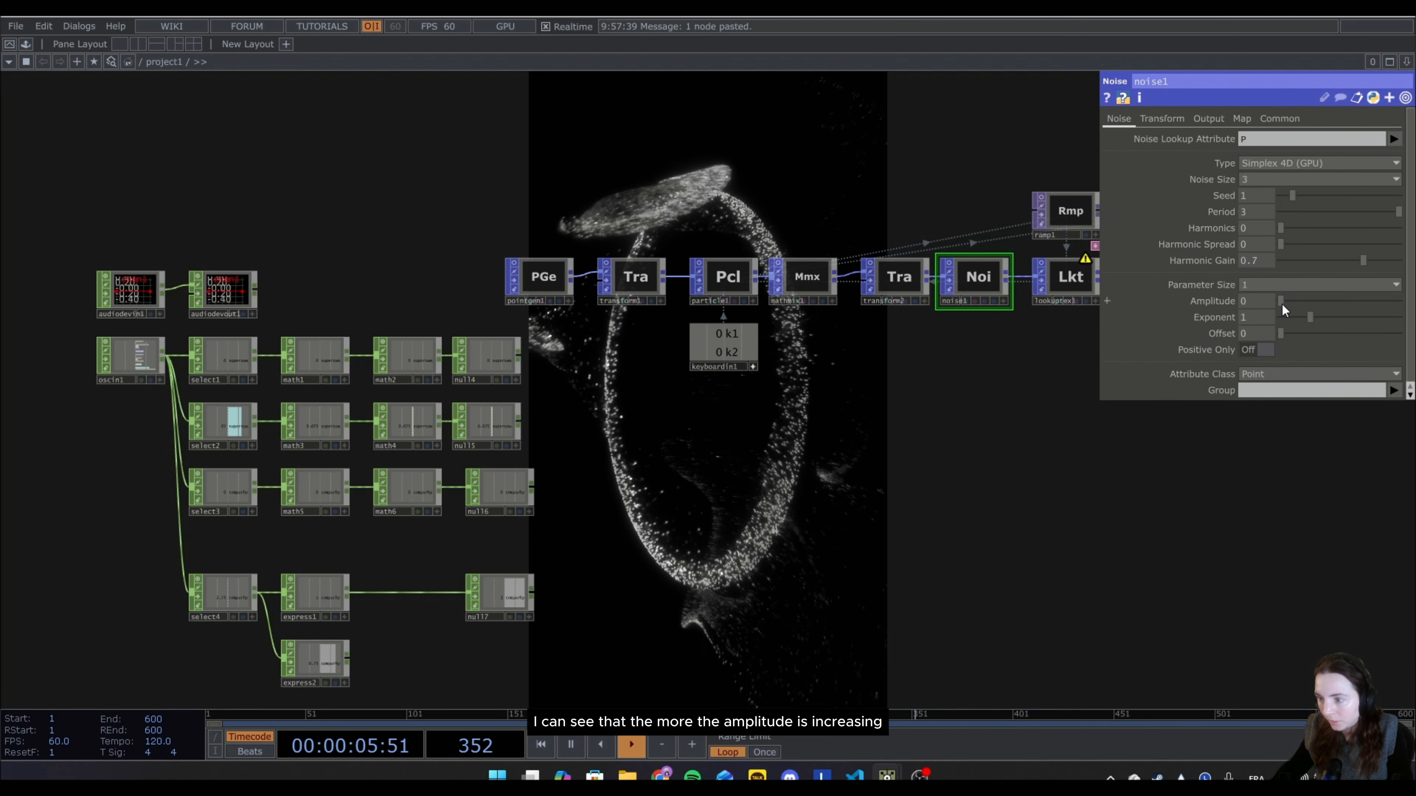
left_click_drag(1291, 305, 1302, 304)
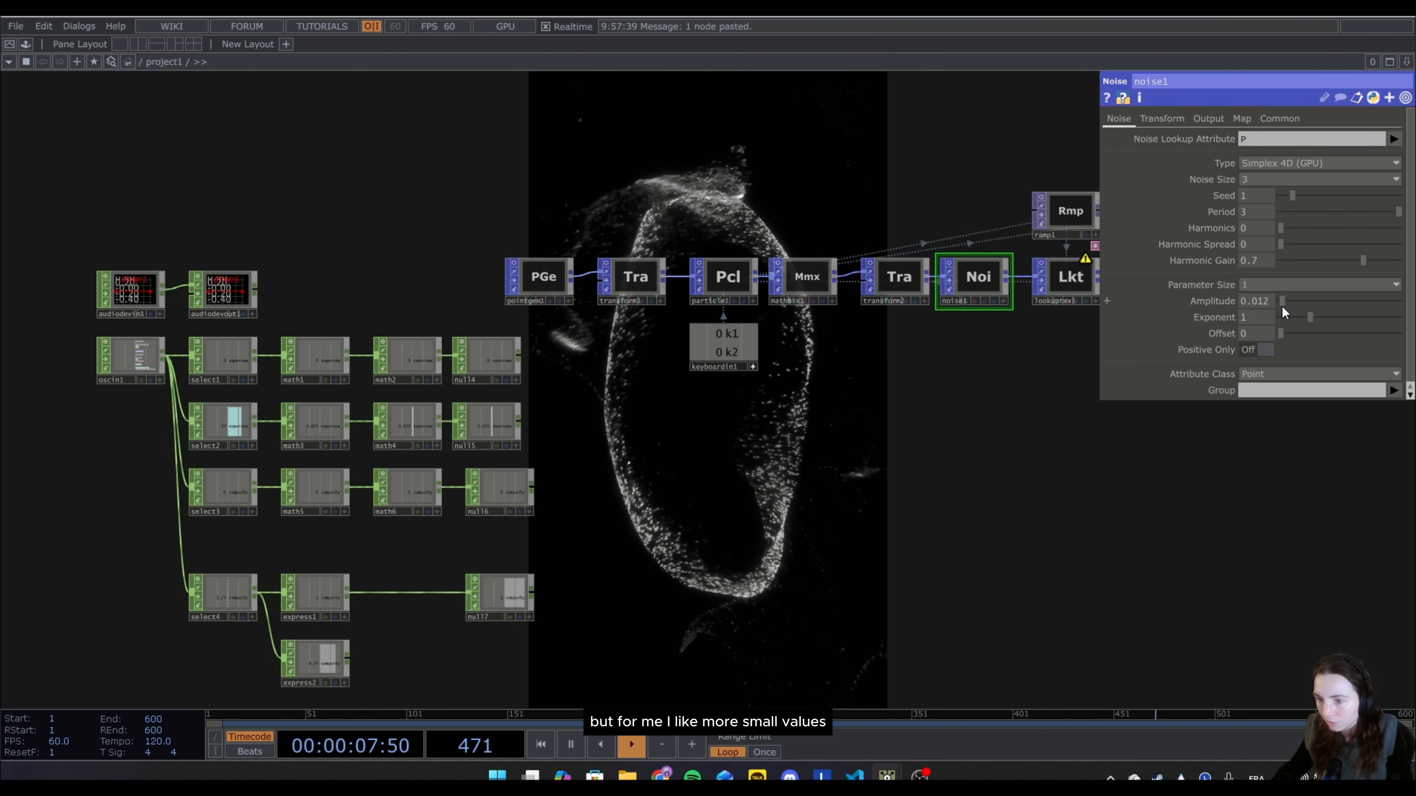
left_click_drag(1280, 305, 1269, 310)
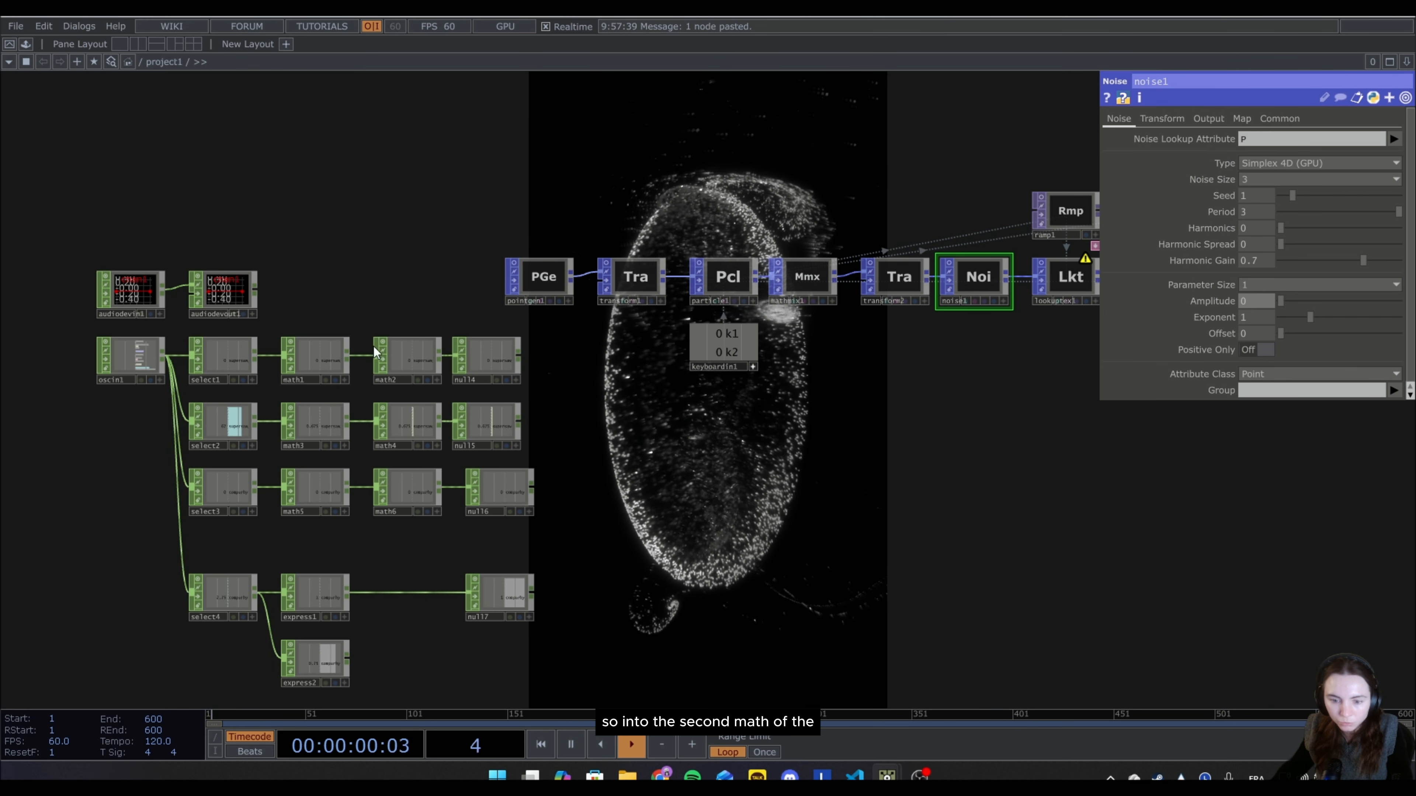
Set math2's To Range to 0.02 and 0.03, and export null4's supersaw/delay channel to noise1's Amplitude.
left_click(410, 354)
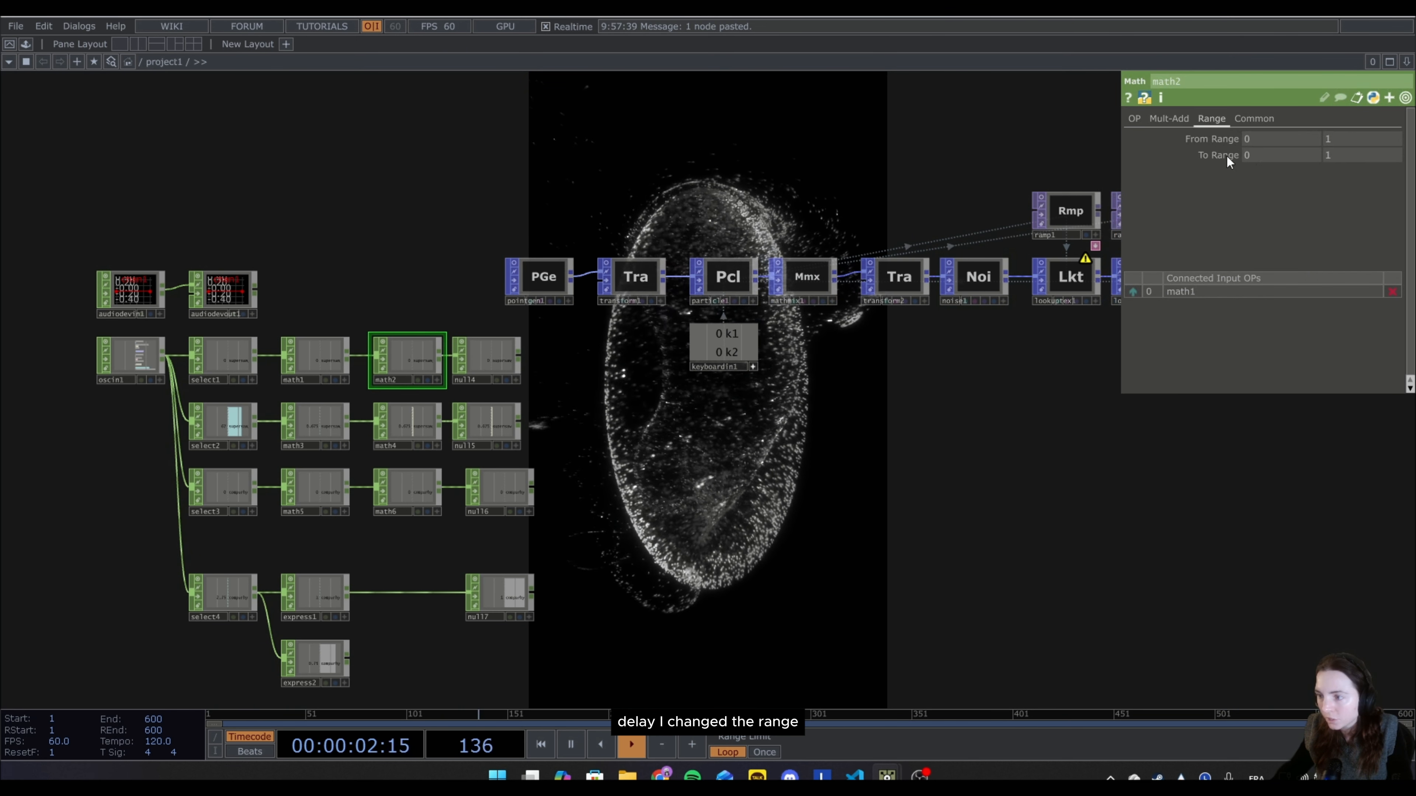
left_click(1245, 161)
type("0.02")
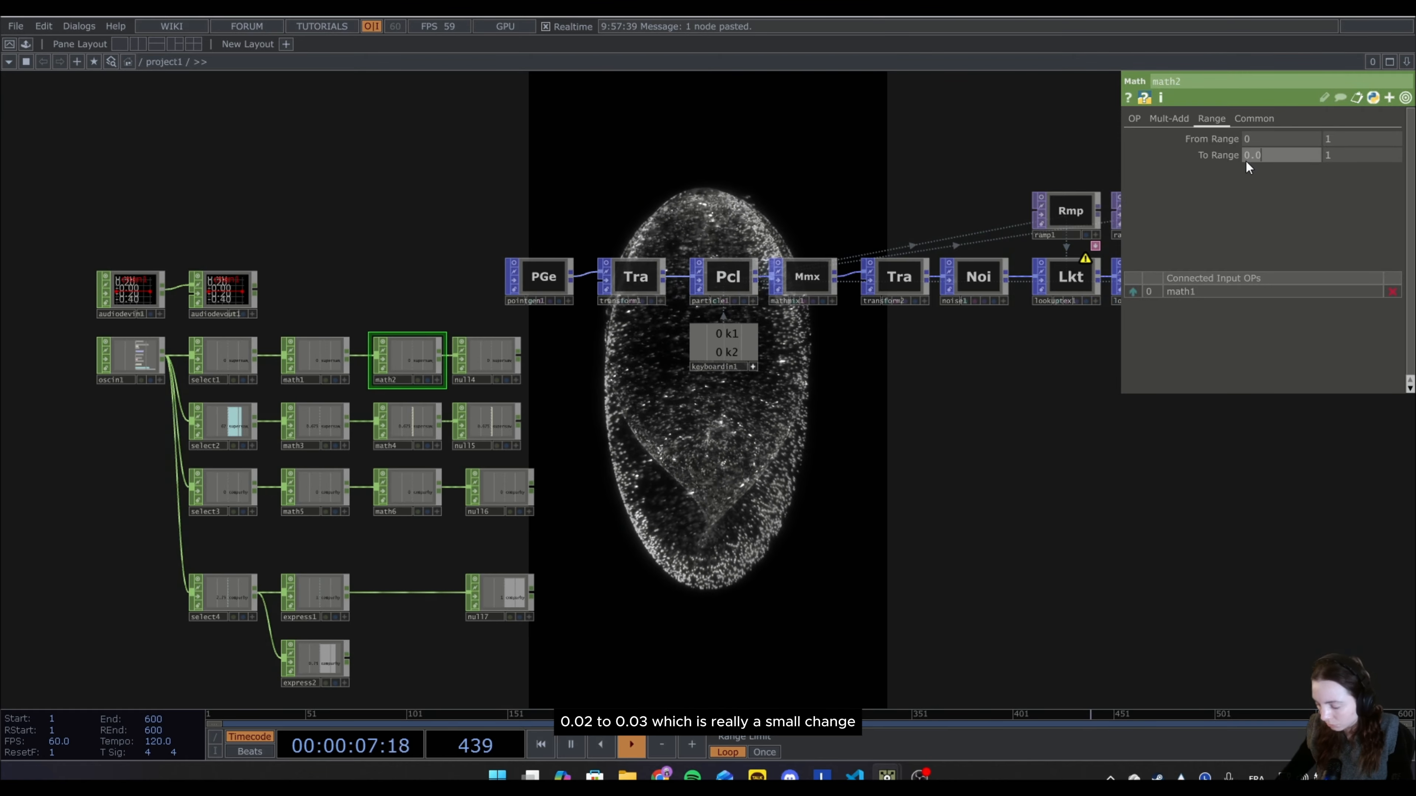
key("Tab")
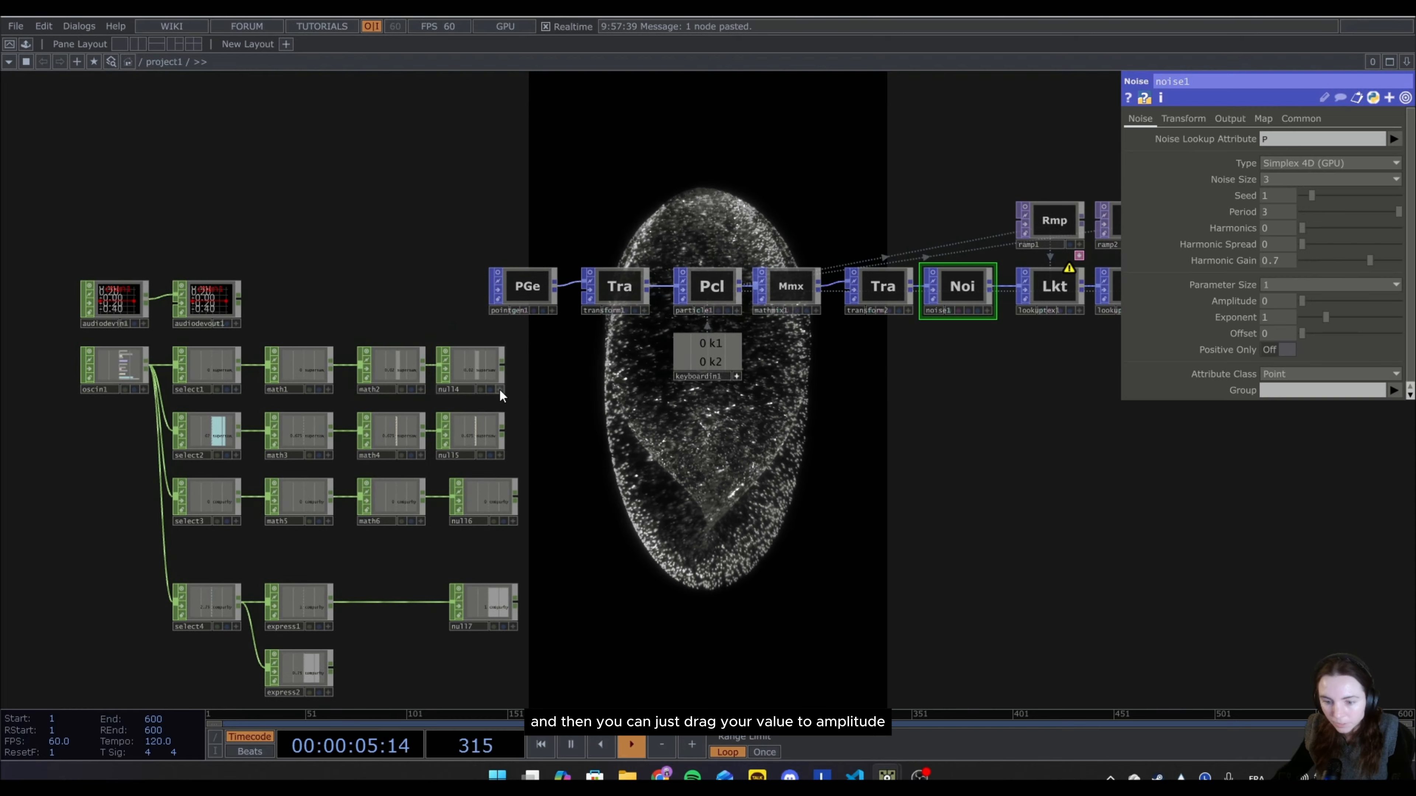
left_click_drag(468, 368, 465, 371)
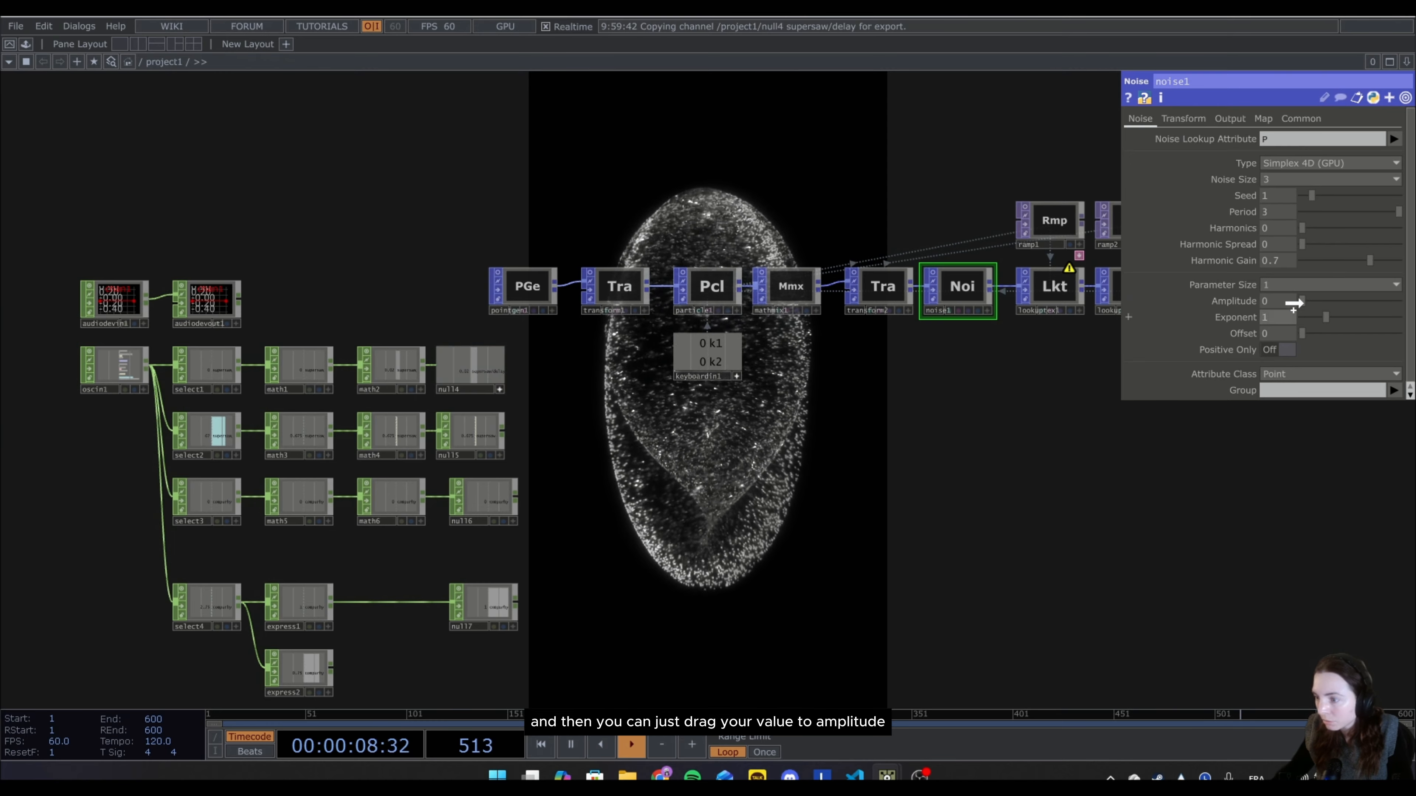
left_click(1288, 300)
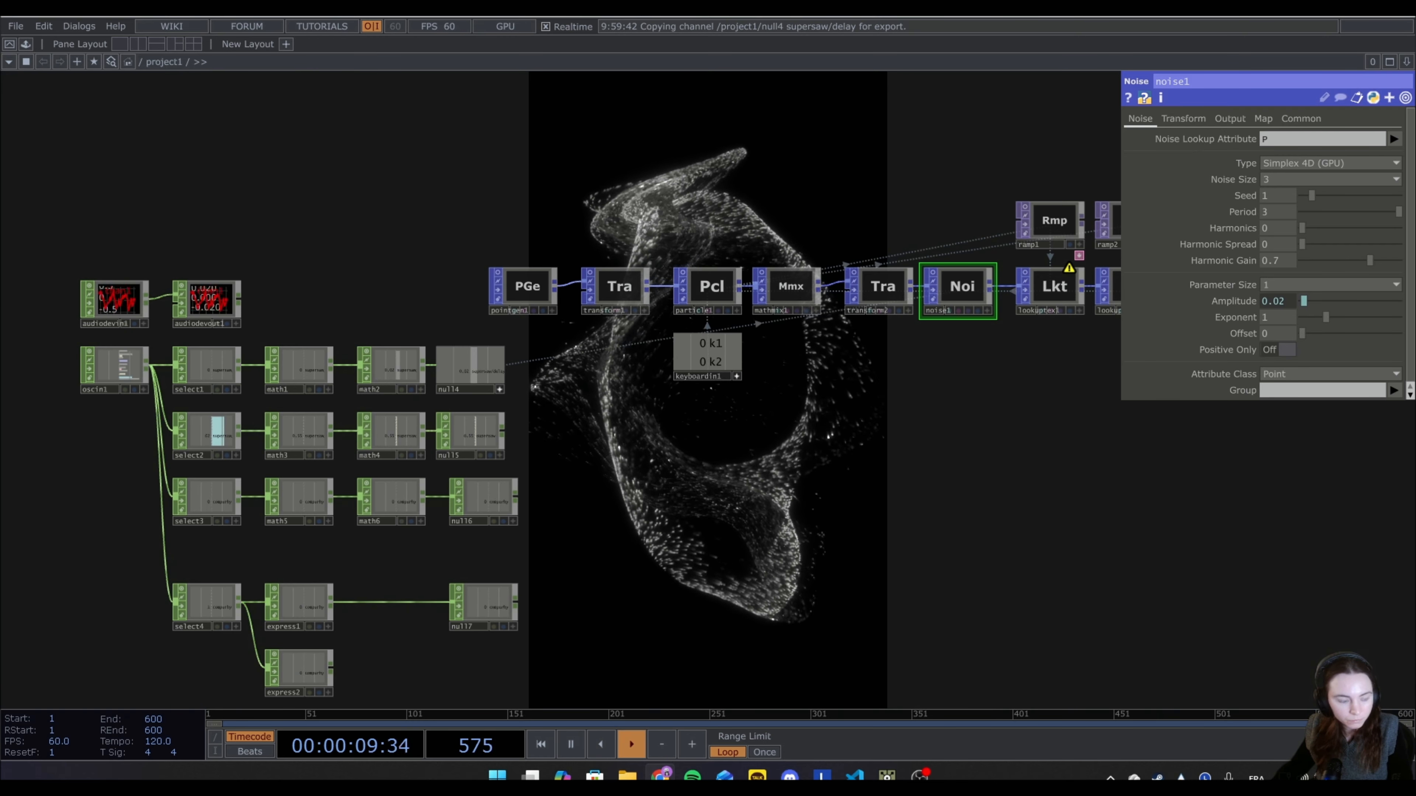
Switch to the Strudel REPL, raise delaySlider to 0.4 to test the amplitude link, and stop playback.
key("alt+Tab")
left_click_drag(628, 252, 792, 473)
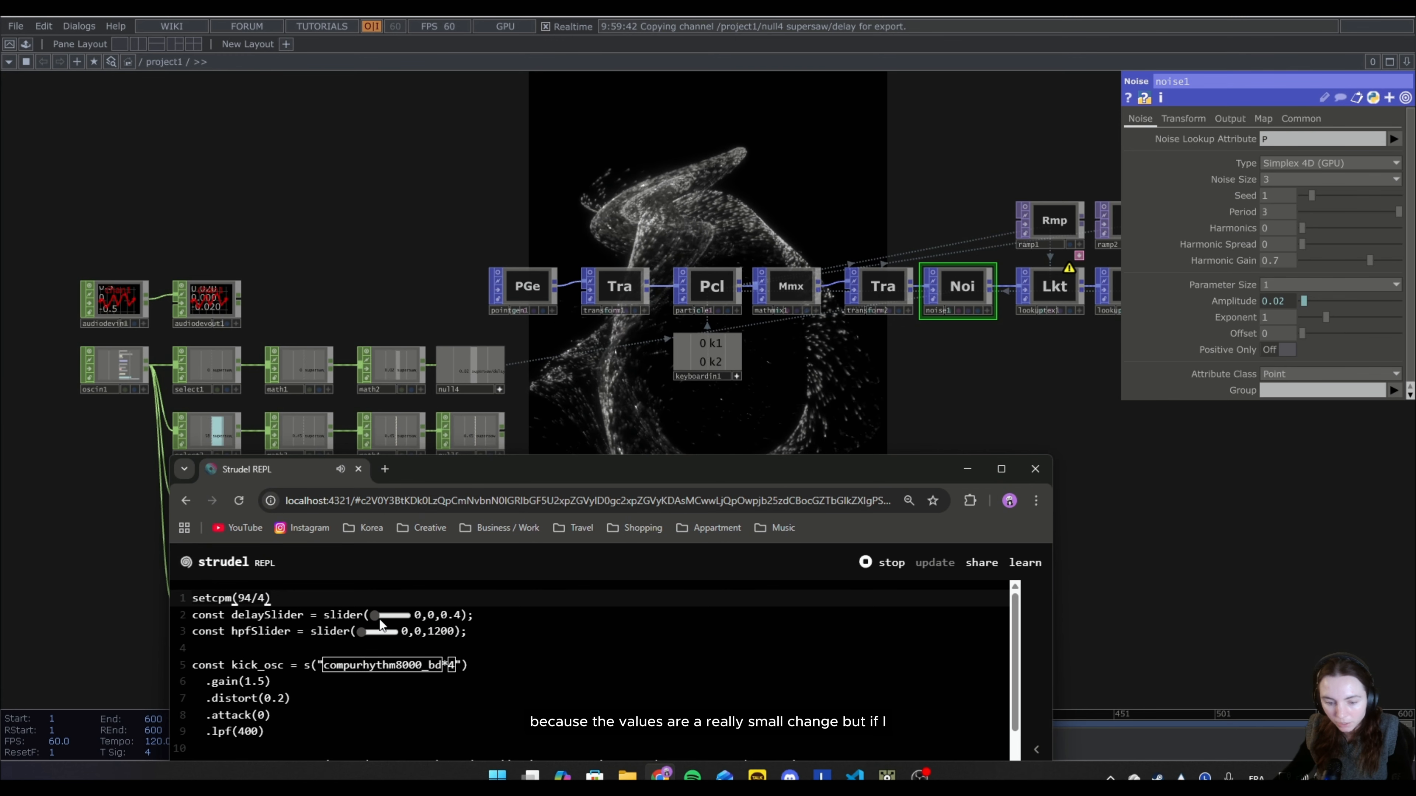
left_click_drag(380, 618, 432, 619)
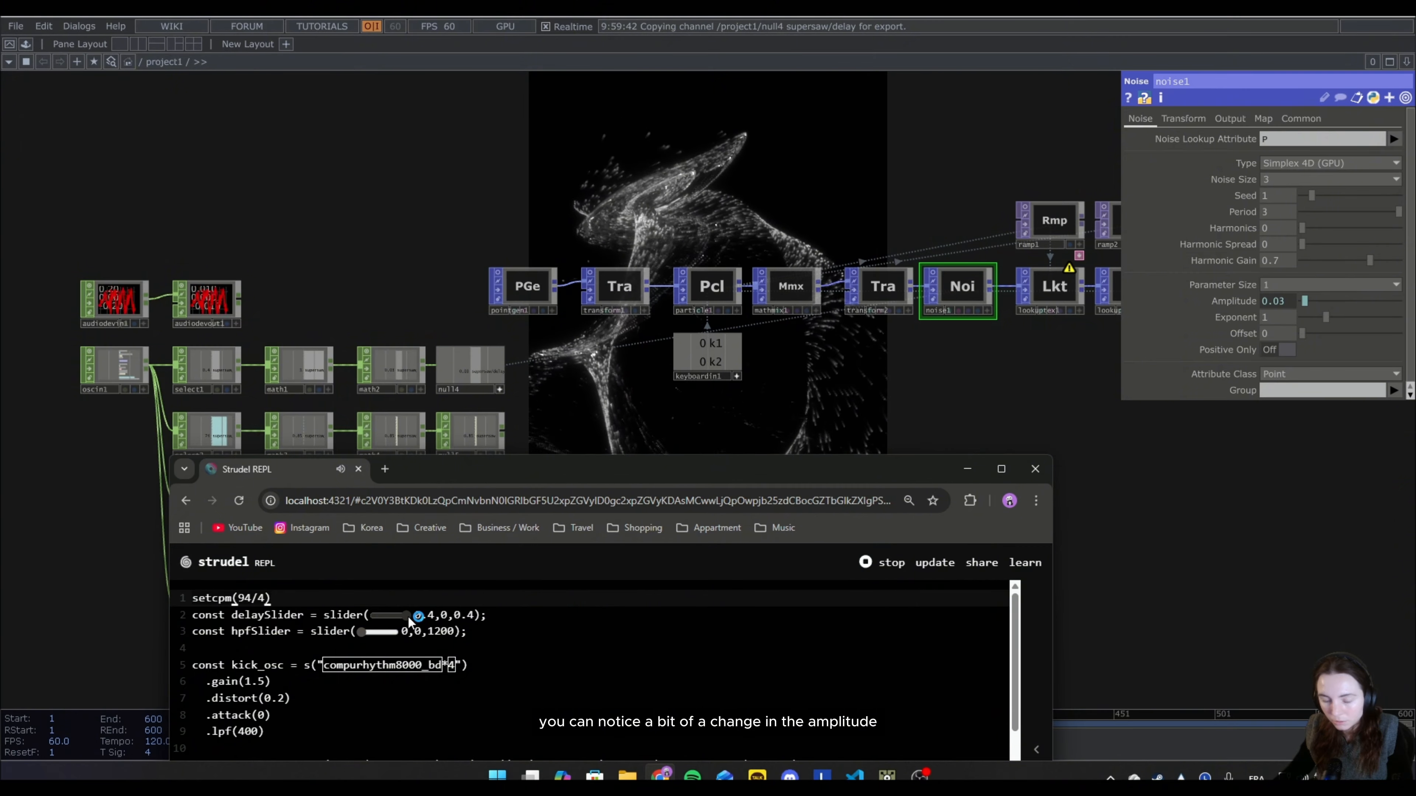
left_click_drag(406, 615, 437, 628)
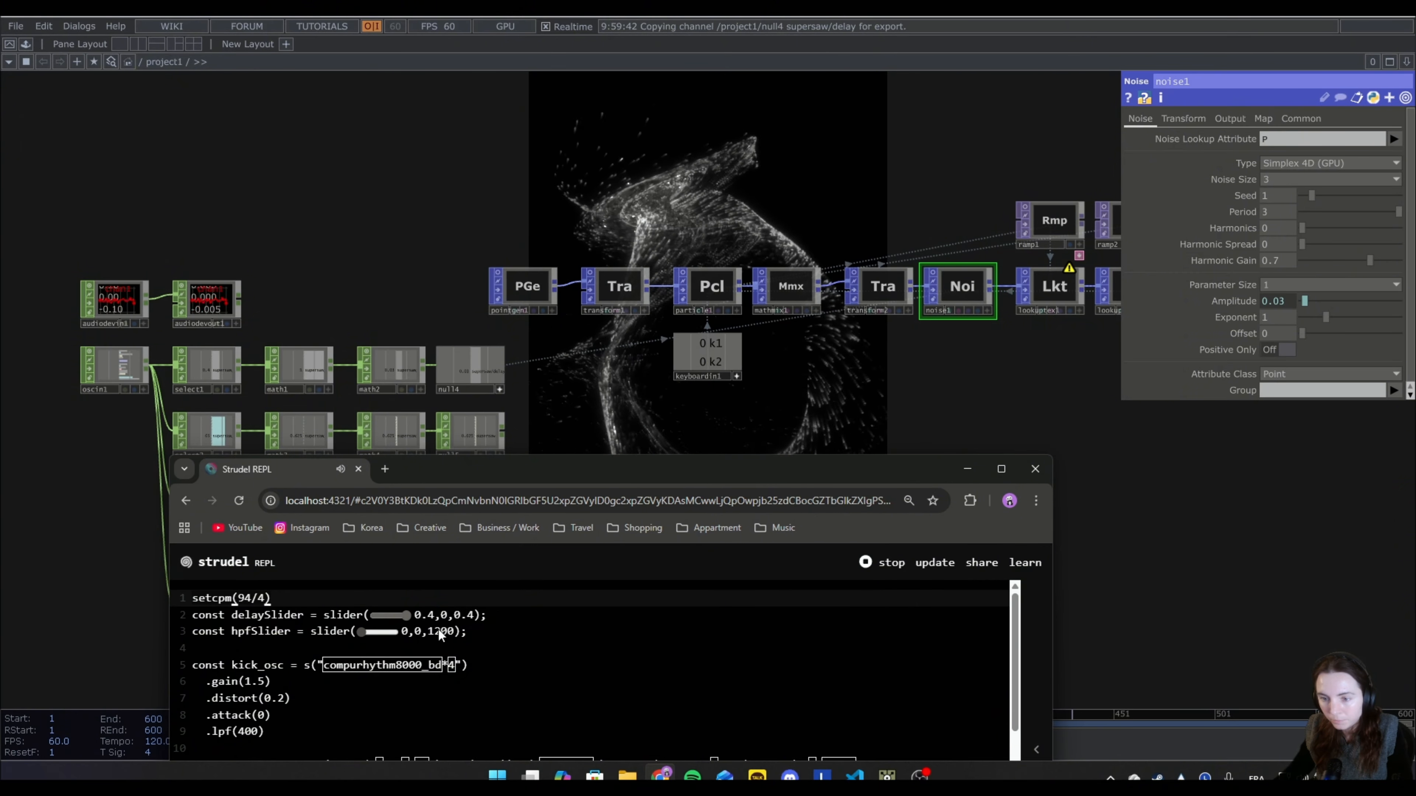
left_click(890, 578)
left_click(960, 436)
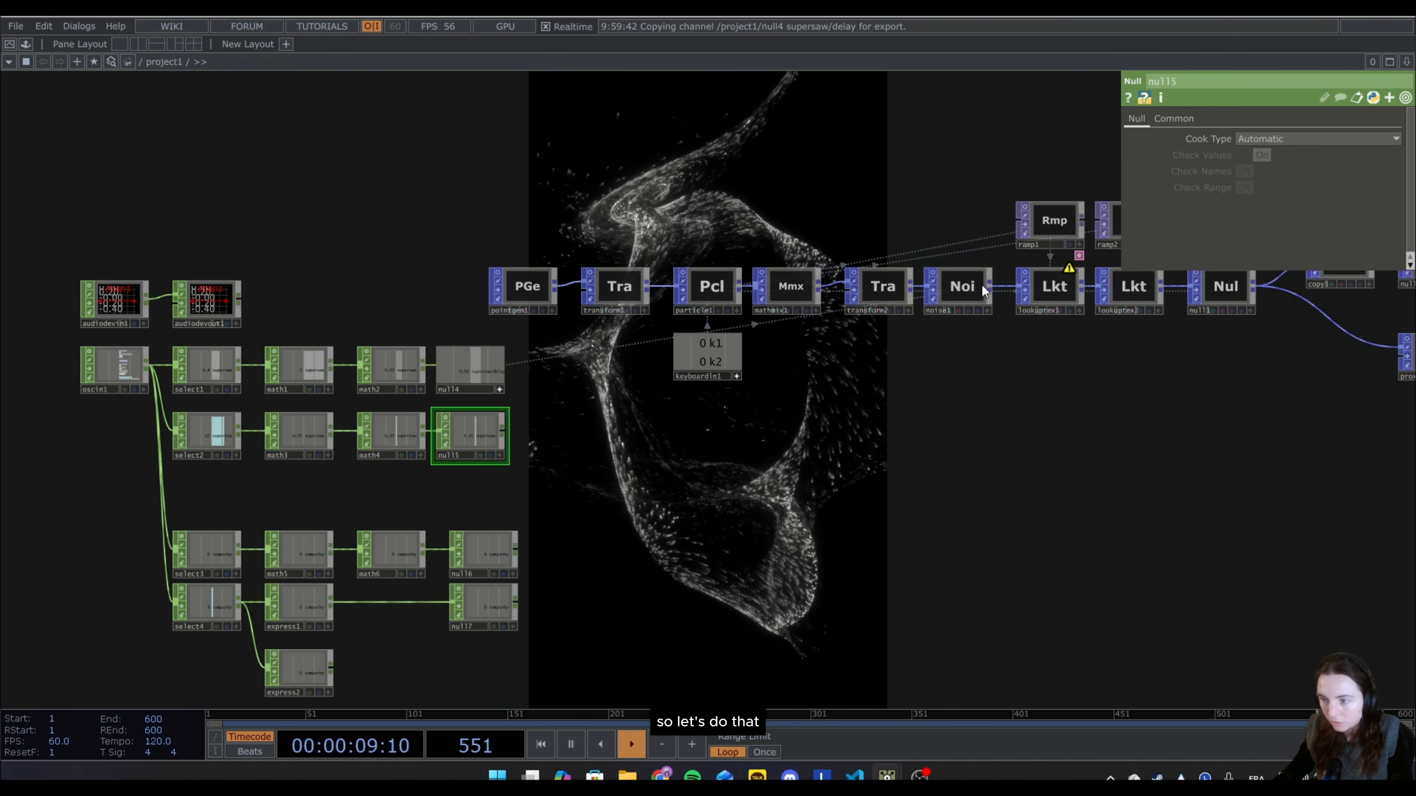
Export null5's supersaw/midinote channel to the Seed parameter of noise1.
left_click(982, 285)
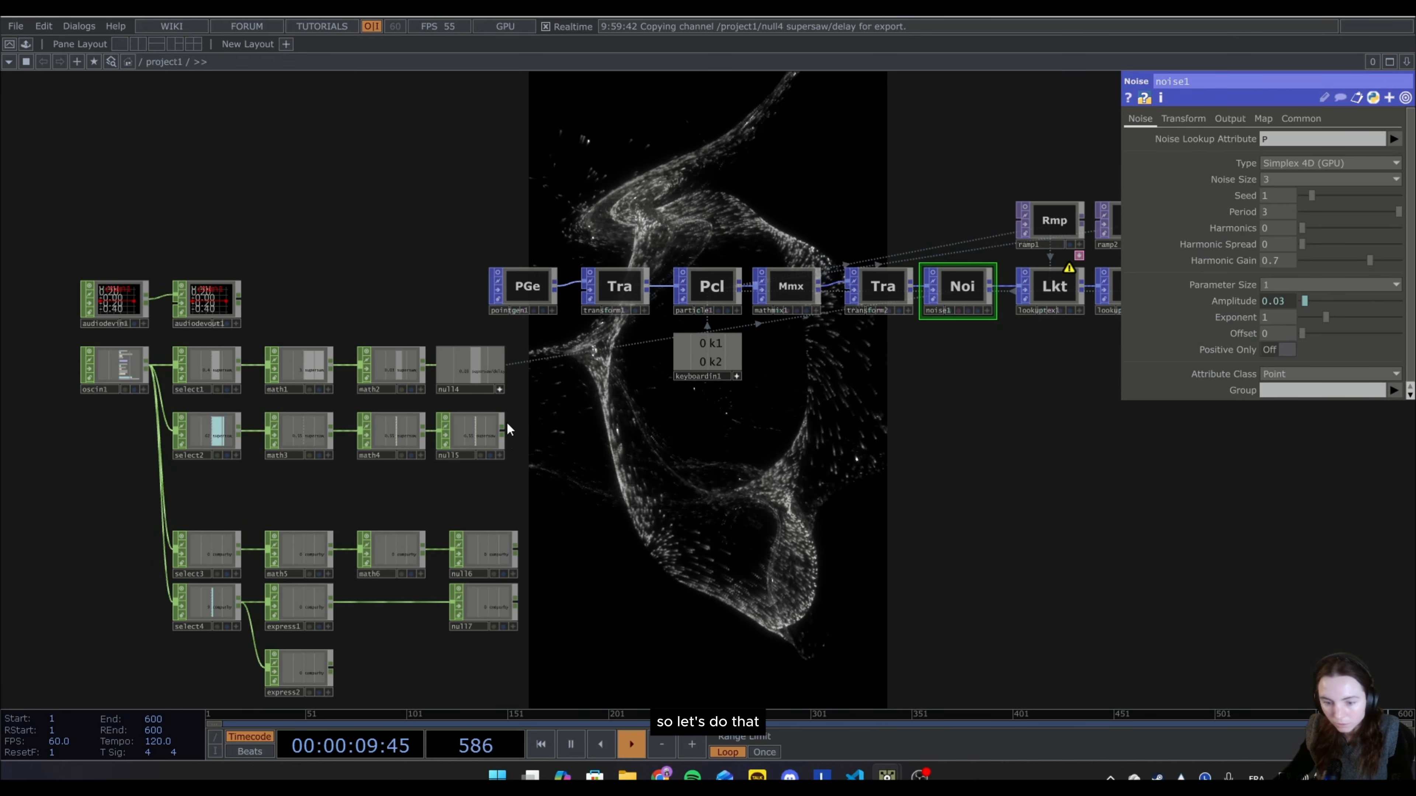
left_click(500, 456)
left_click_drag(474, 436, 1286, 195)
left_click(1285, 190)
Restart playback in the Strudel REPL, sweep delaySlider to 0 and back to 0.4, and raise hpfSlider to 1200.
left_click_drag(1, 235, 823, 487)
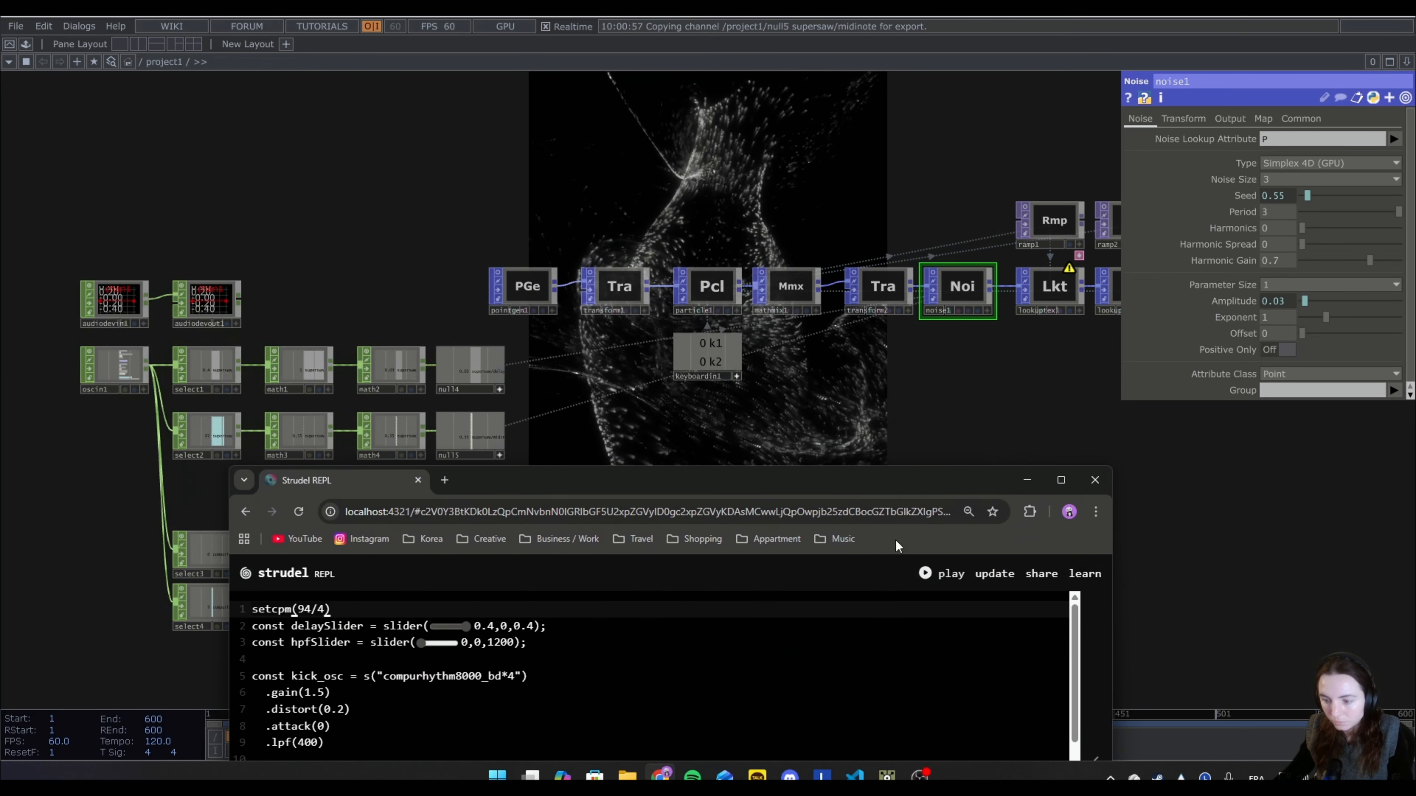
left_click(940, 574)
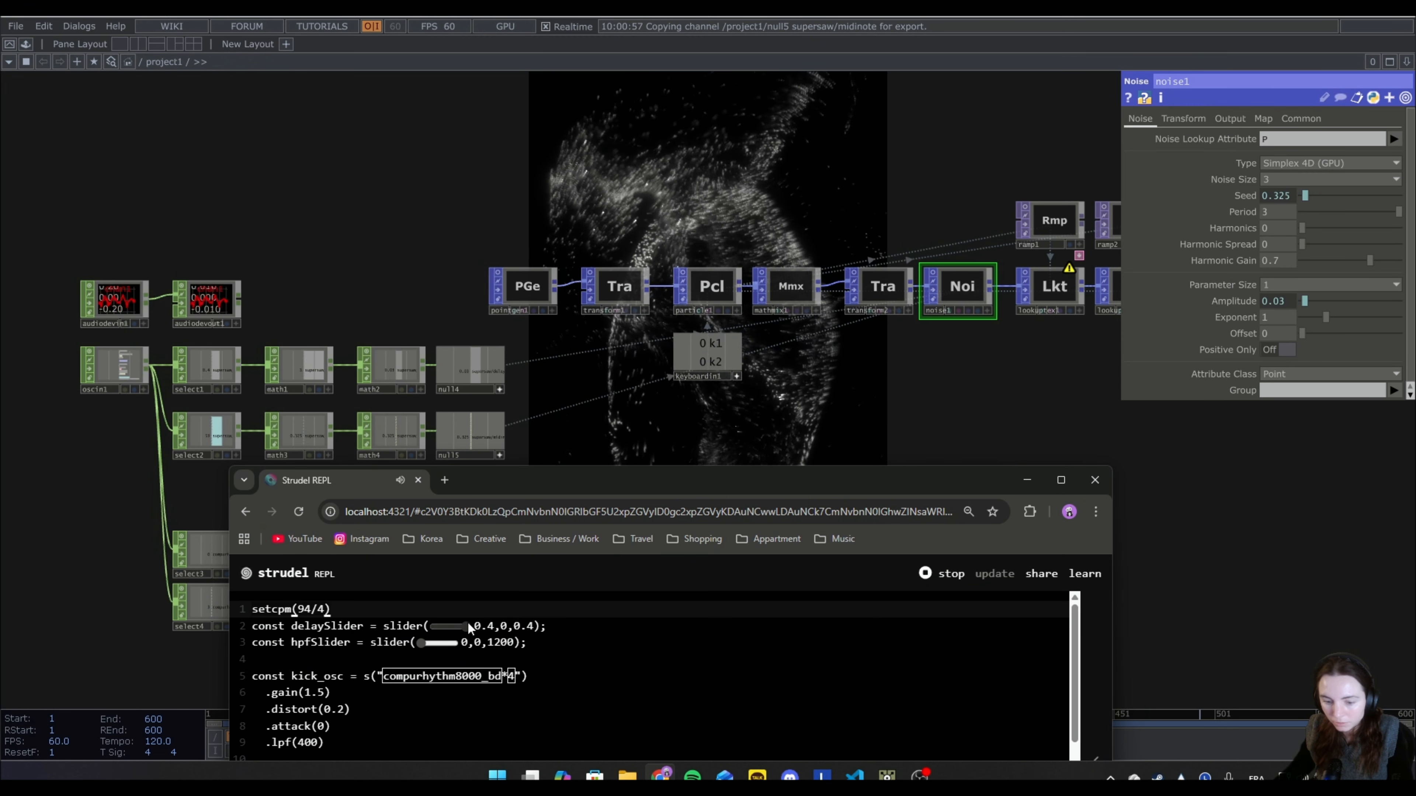
left_click_drag(466, 624, 427, 634)
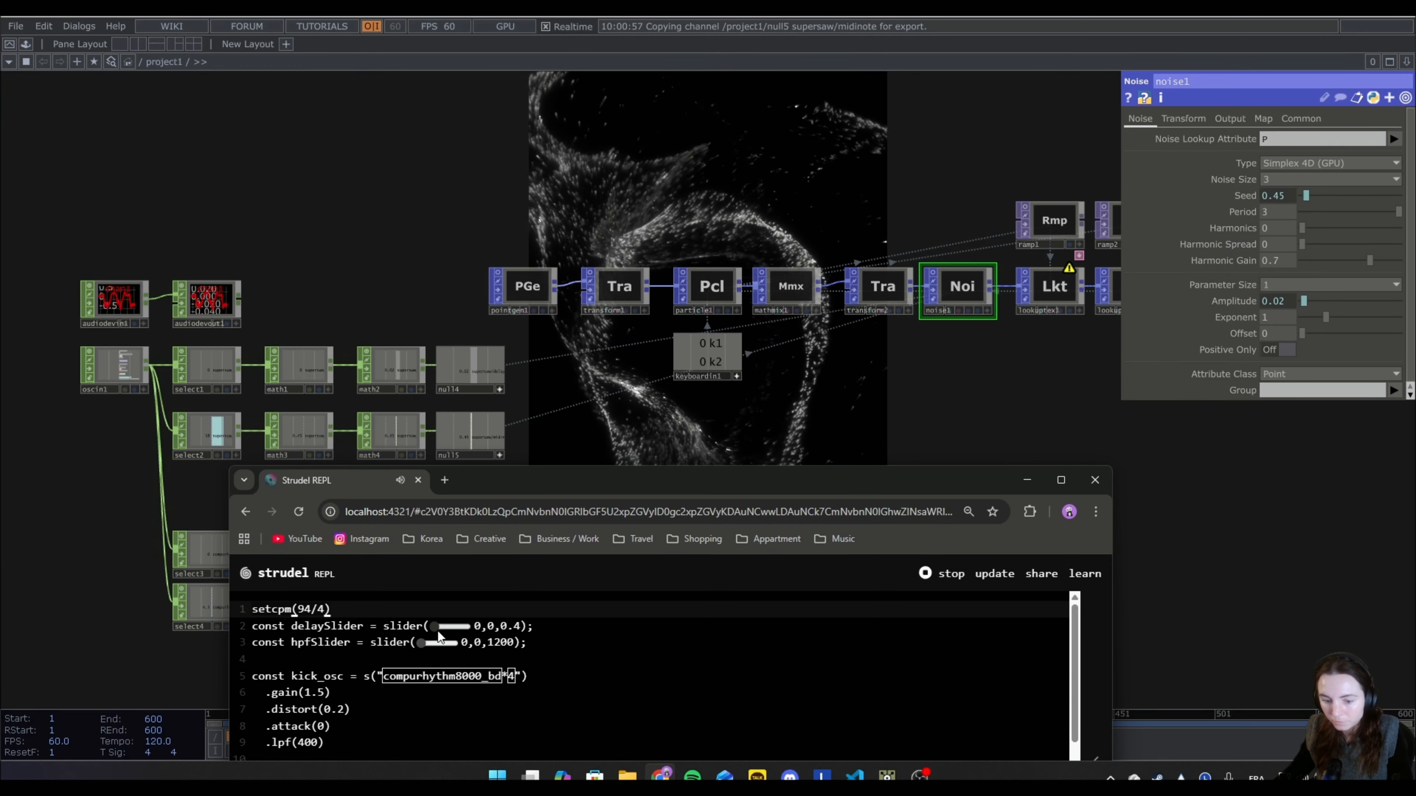
left_click_drag(438, 630, 467, 626)
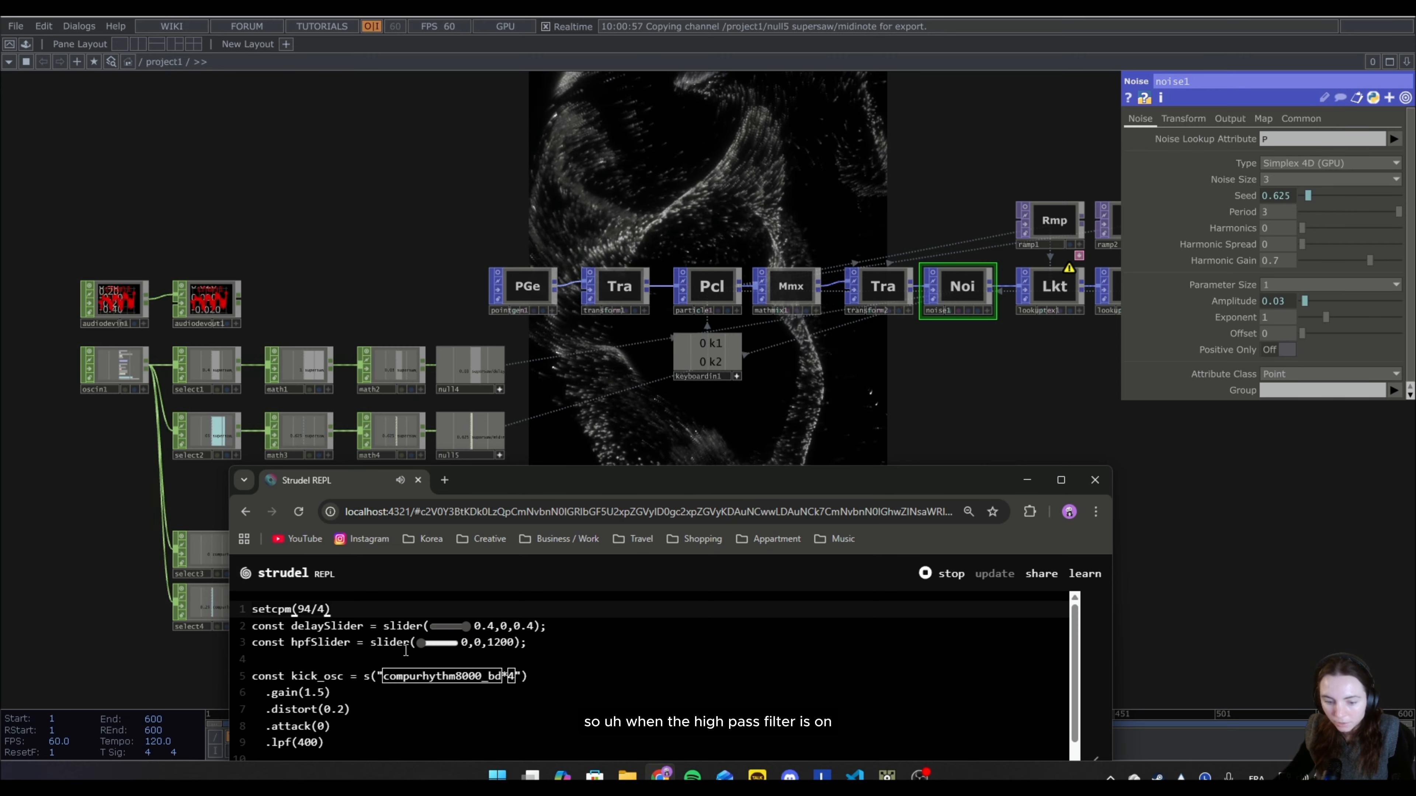
left_click_drag(423, 642, 476, 642)
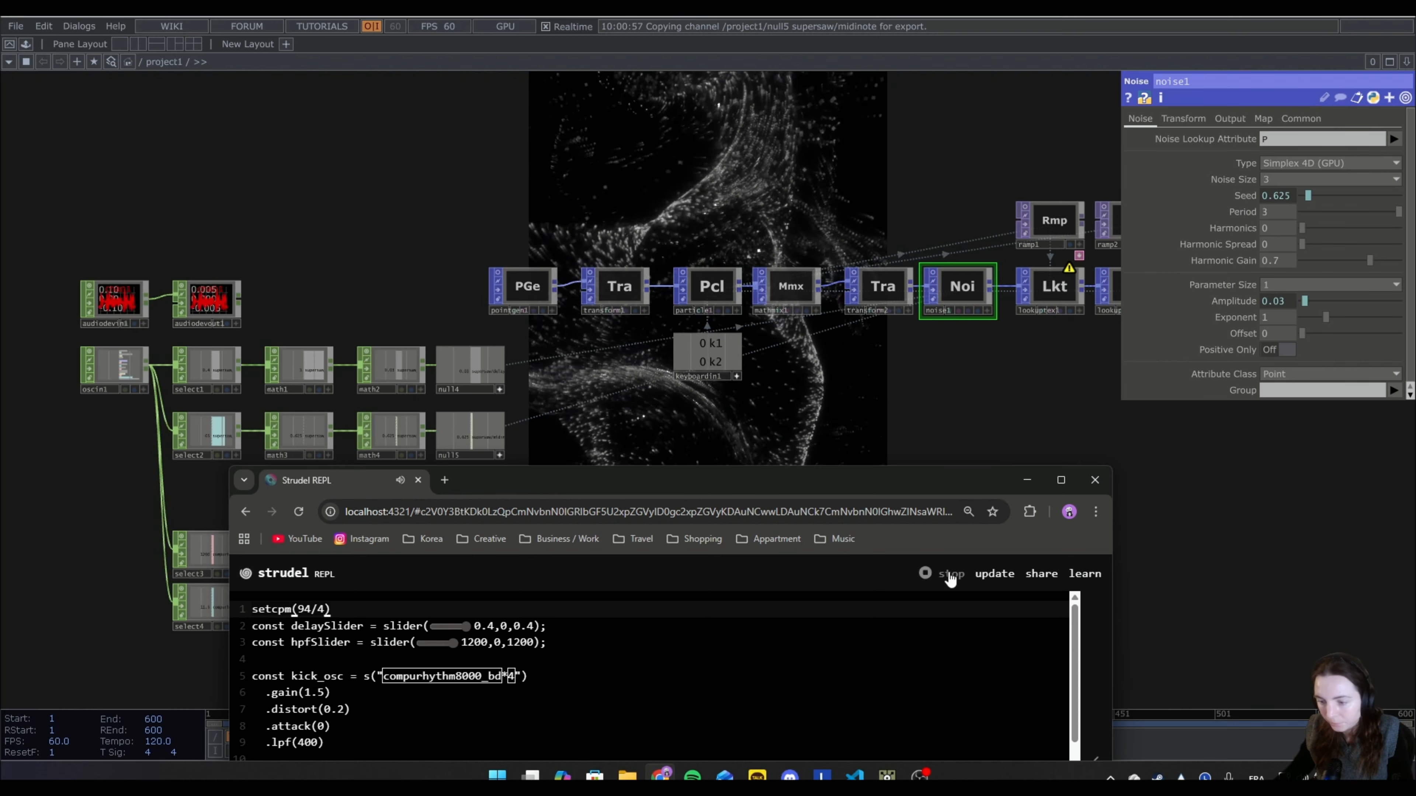
Switch to TouchDesigner, connect math5's output to math4 as a second input, and set math4's Combine CHOPs to Add.
key("alt+Tab")
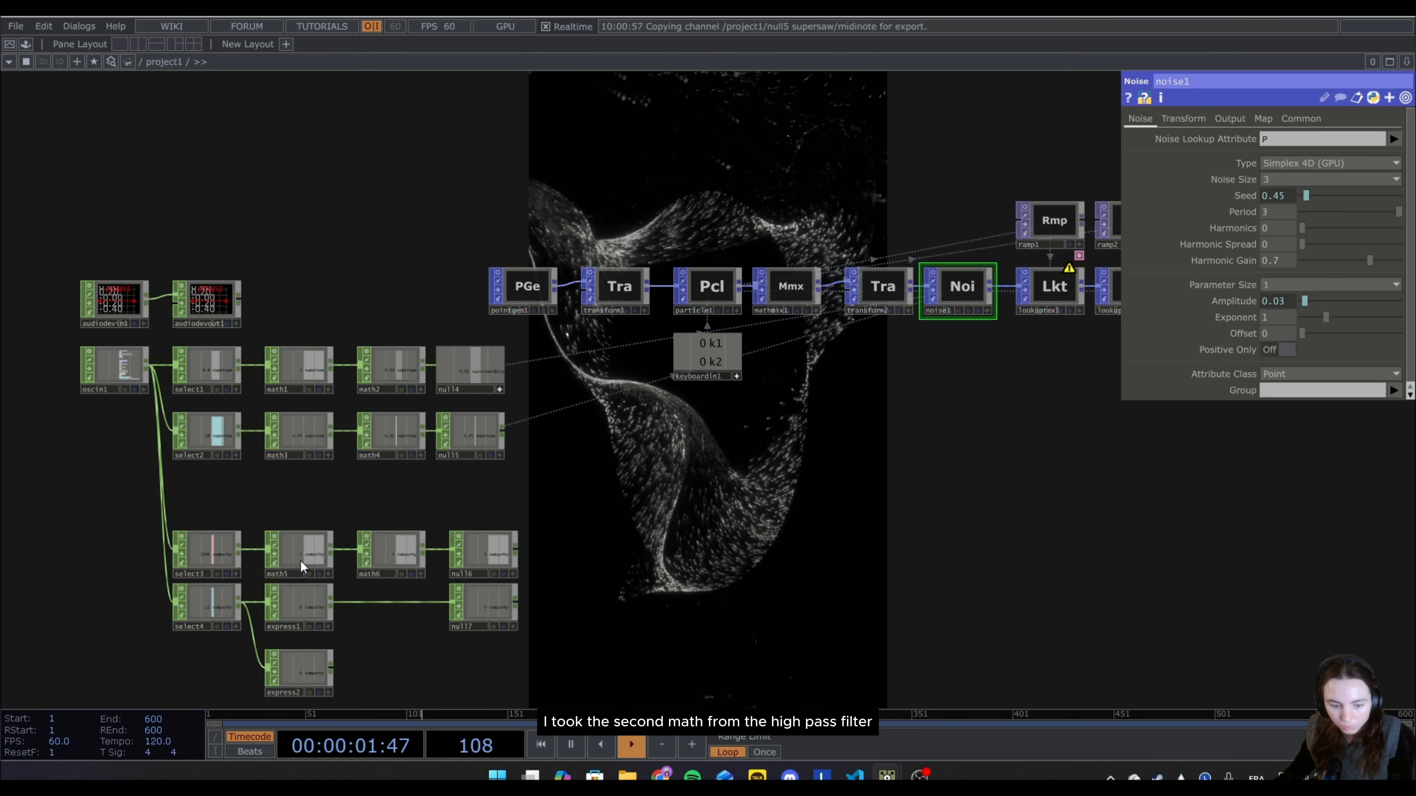
left_click(332, 552)
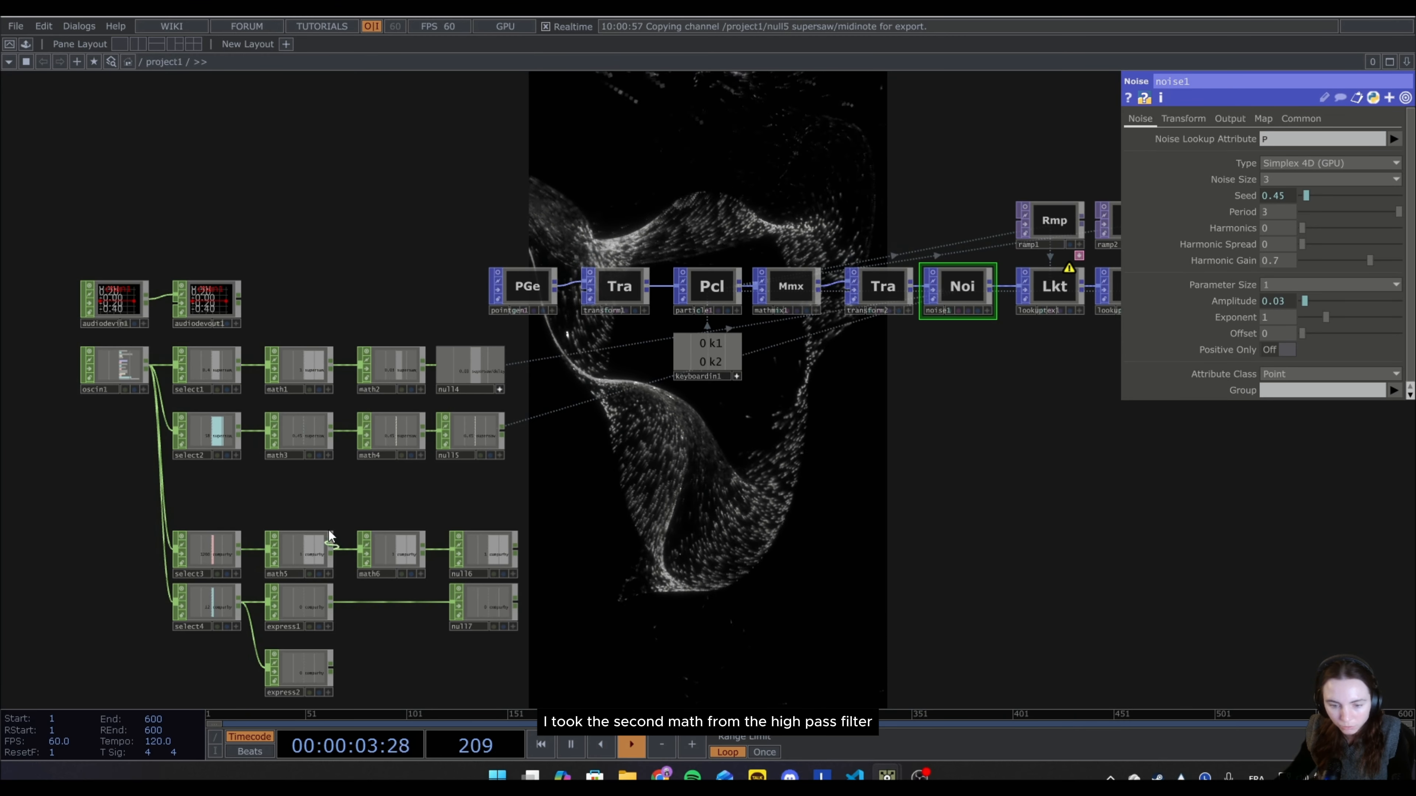
left_click(346, 448)
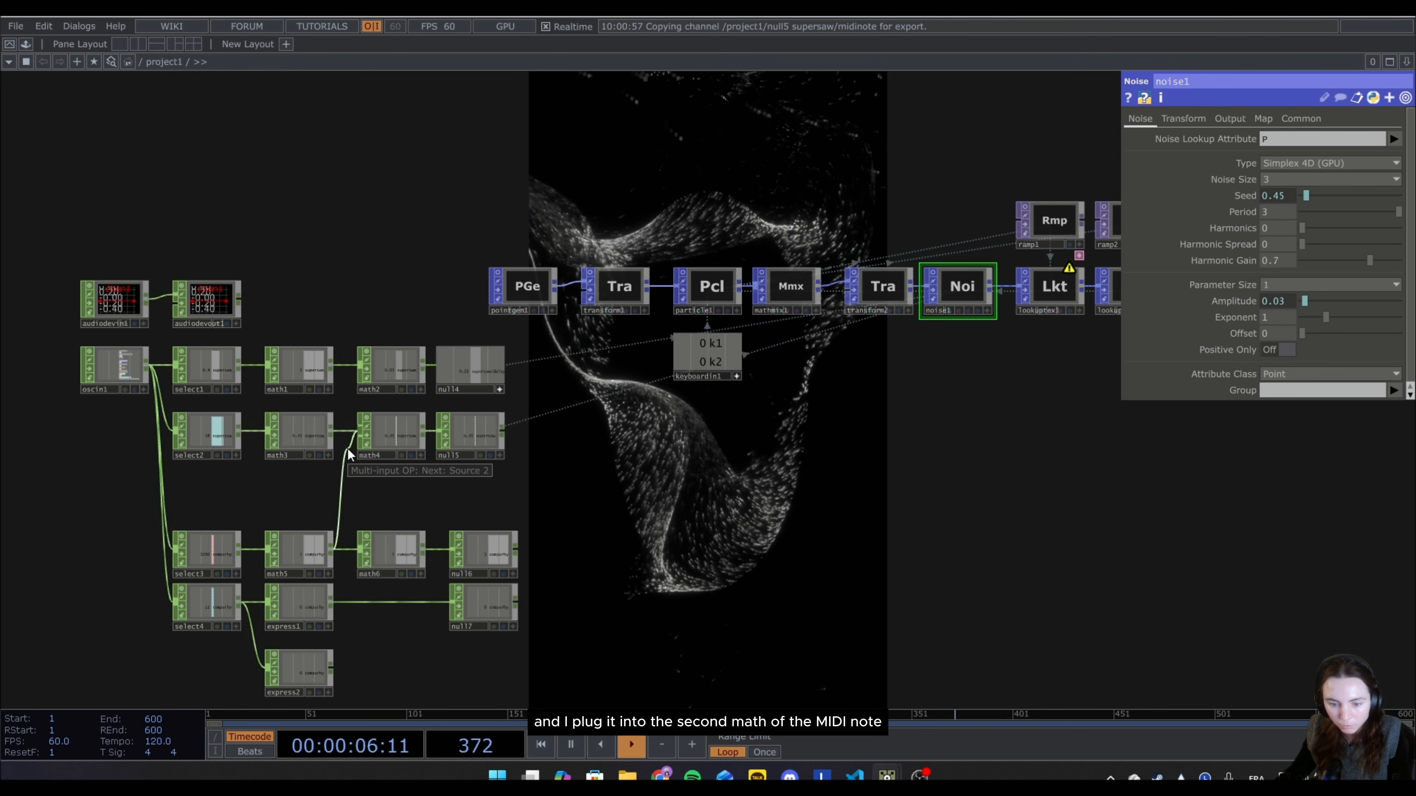
left_click(350, 446)
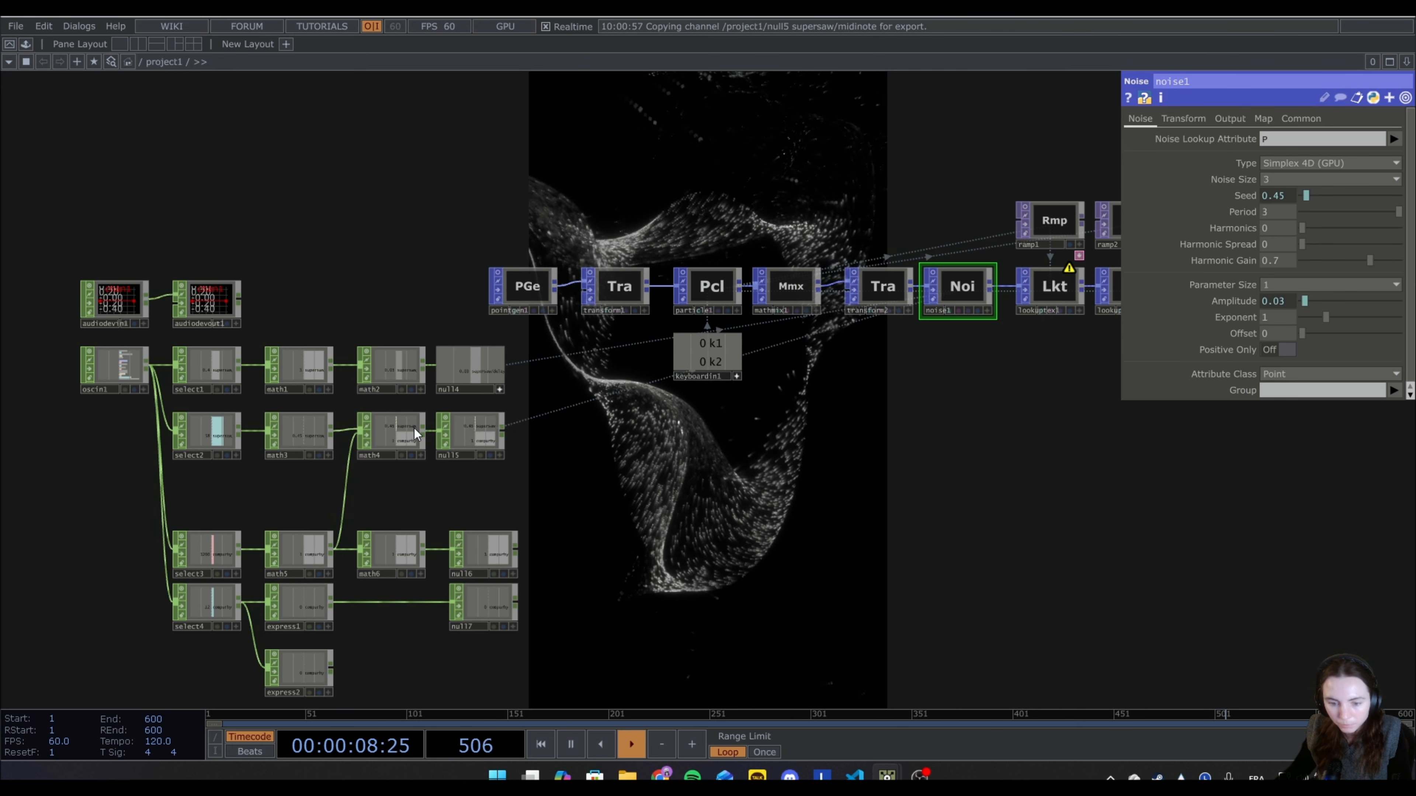
left_click(404, 428)
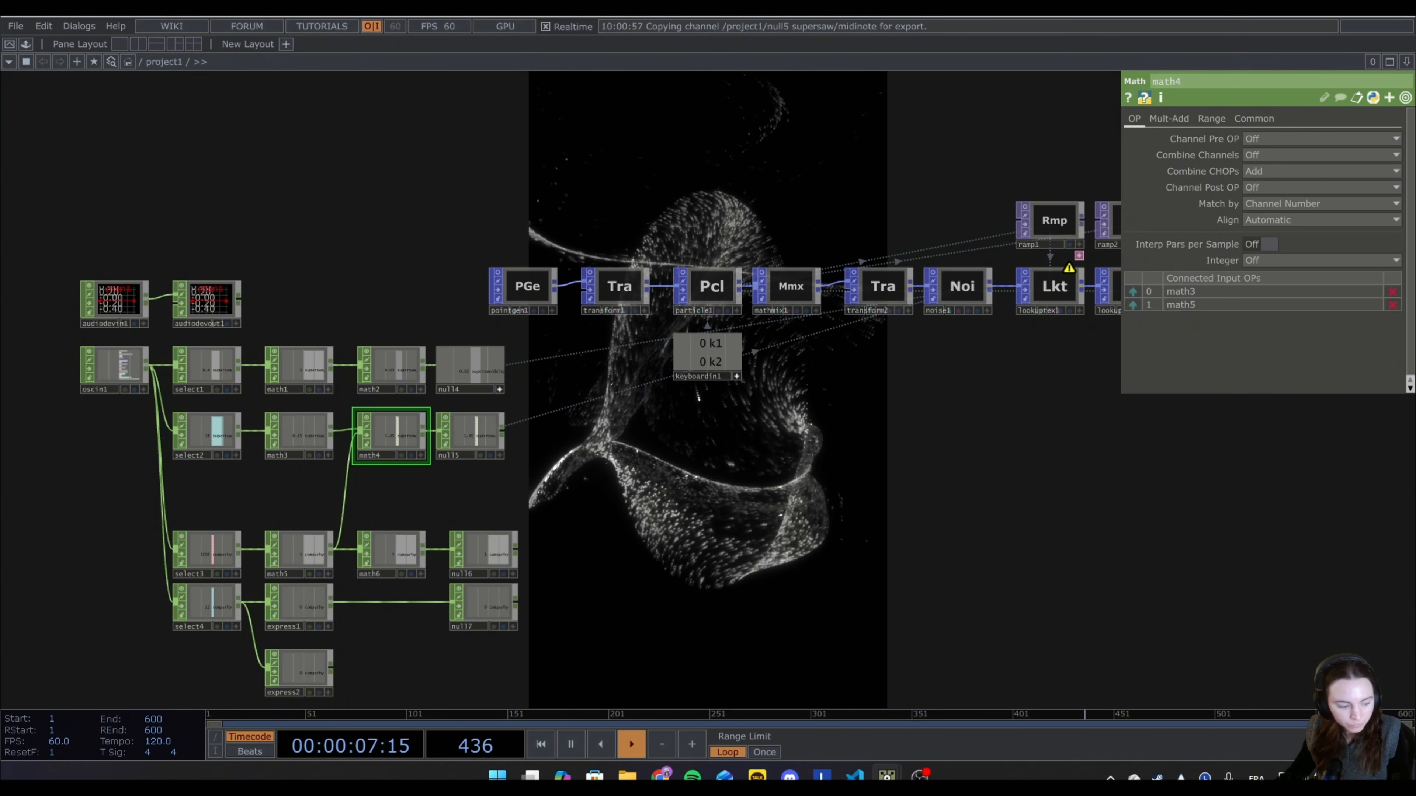
Switch to the Strudel REPL, raise hpfSlider to 1200 and delaySlider to 0.4, and return both to 0 to test the combined link.
left_click_drag(872, 781, 969, 471)
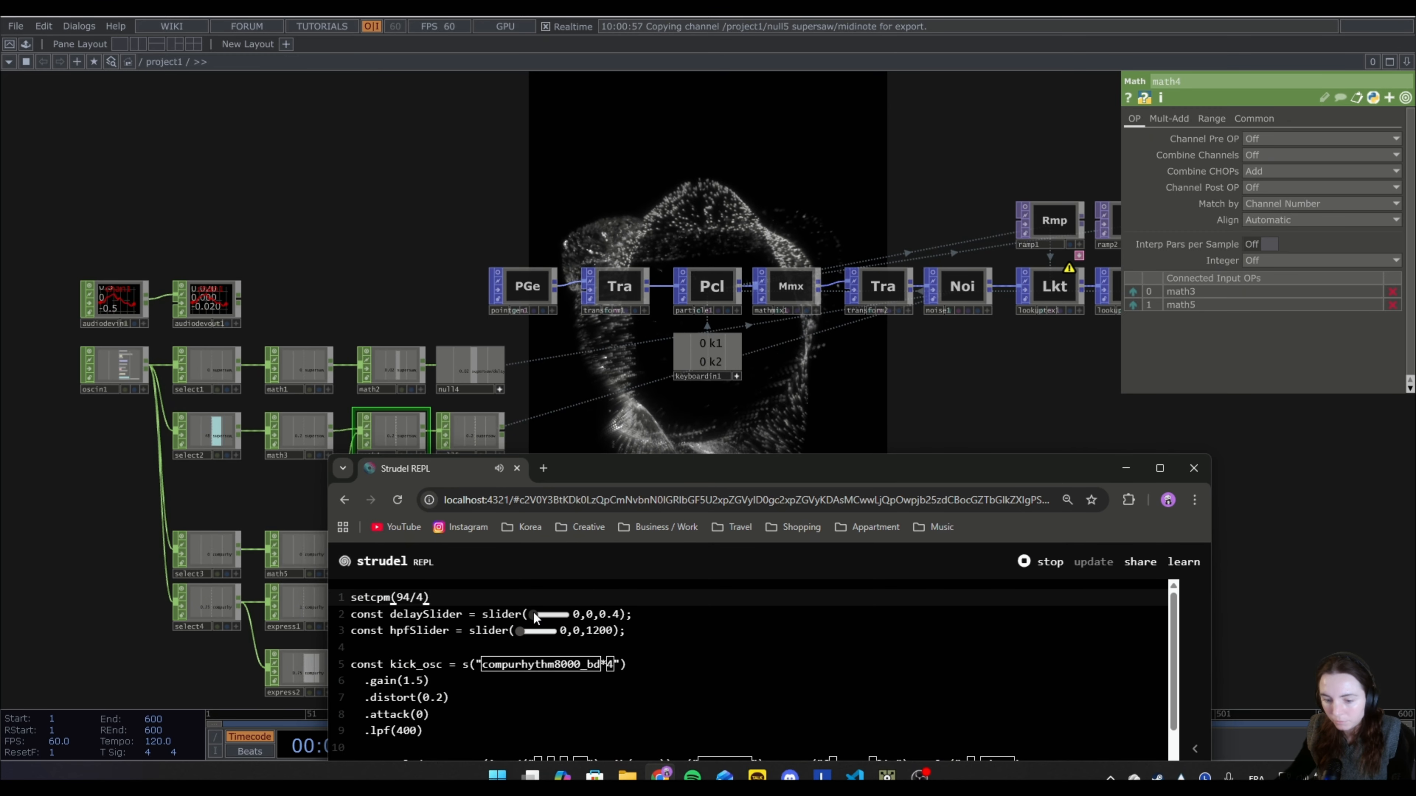
left_click_drag(526, 632, 560, 636)
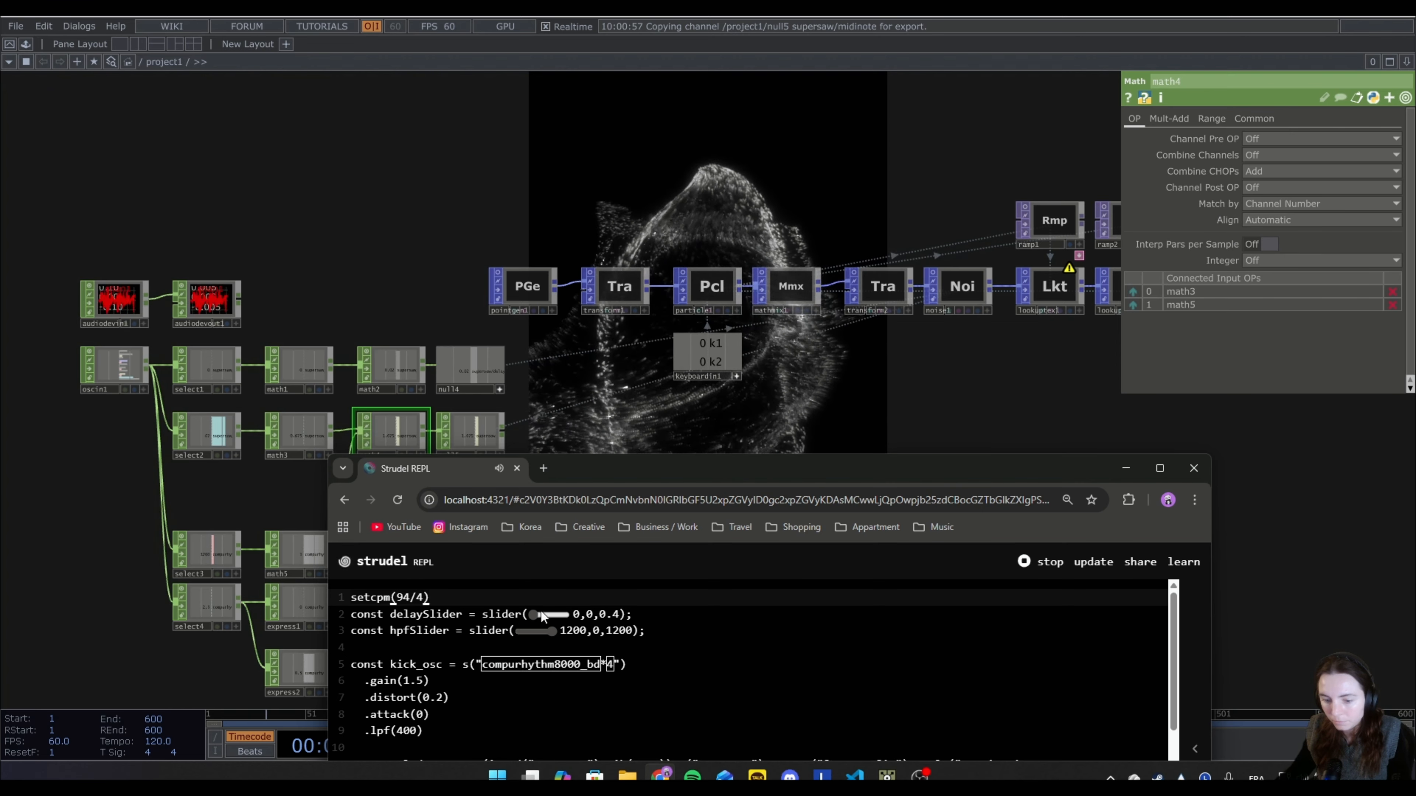
left_click_drag(533, 614, 565, 615)
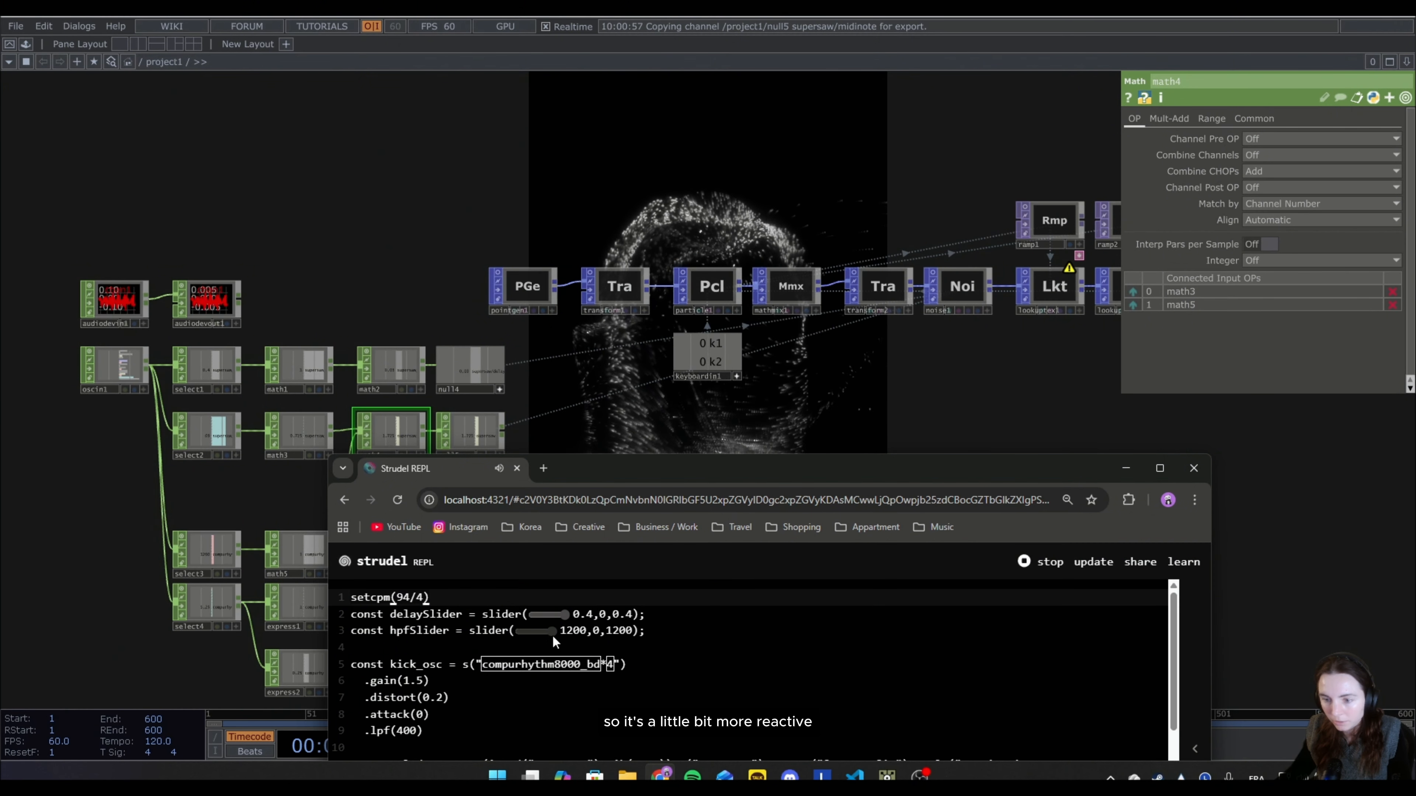
left_click_drag(552, 634, 478, 644)
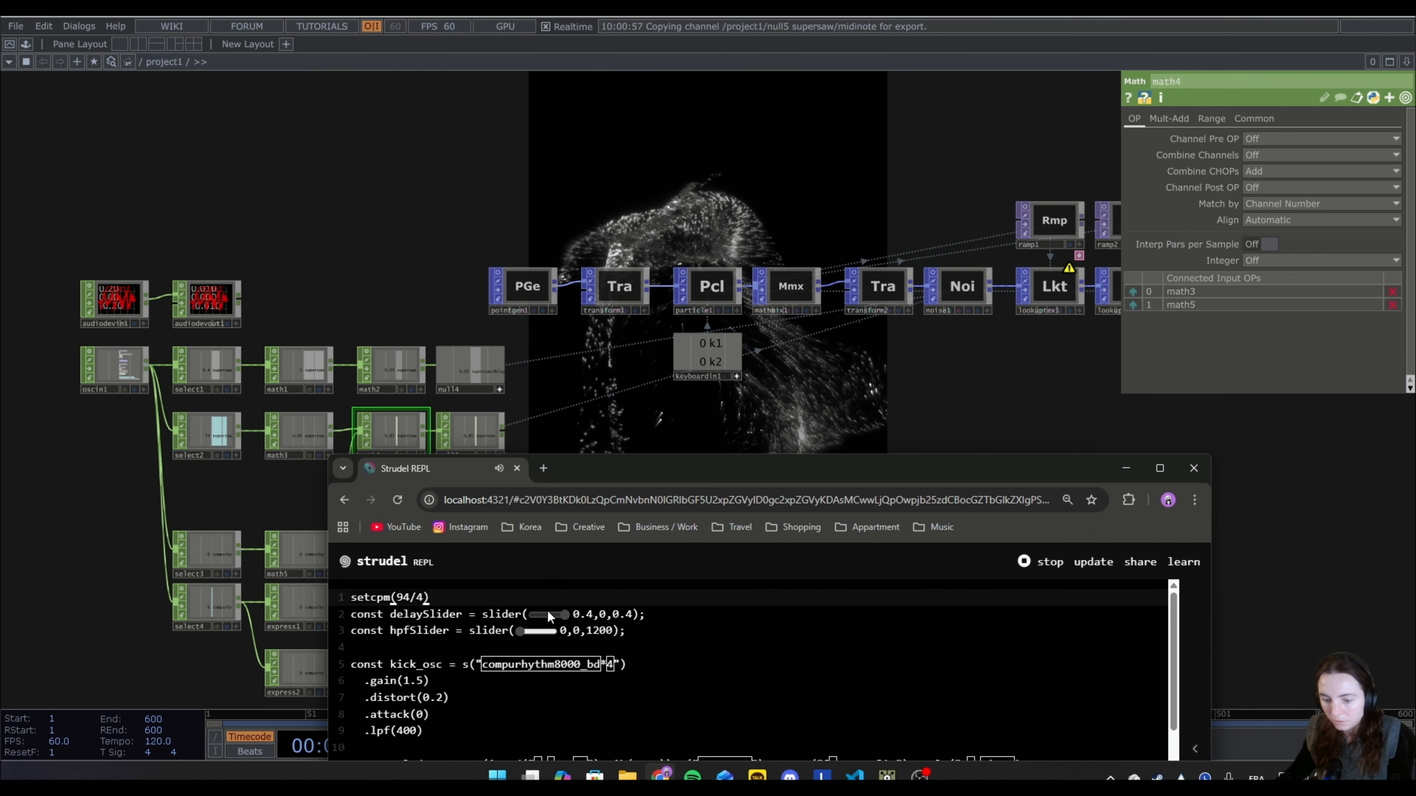
left_click_drag(566, 613, 487, 627)
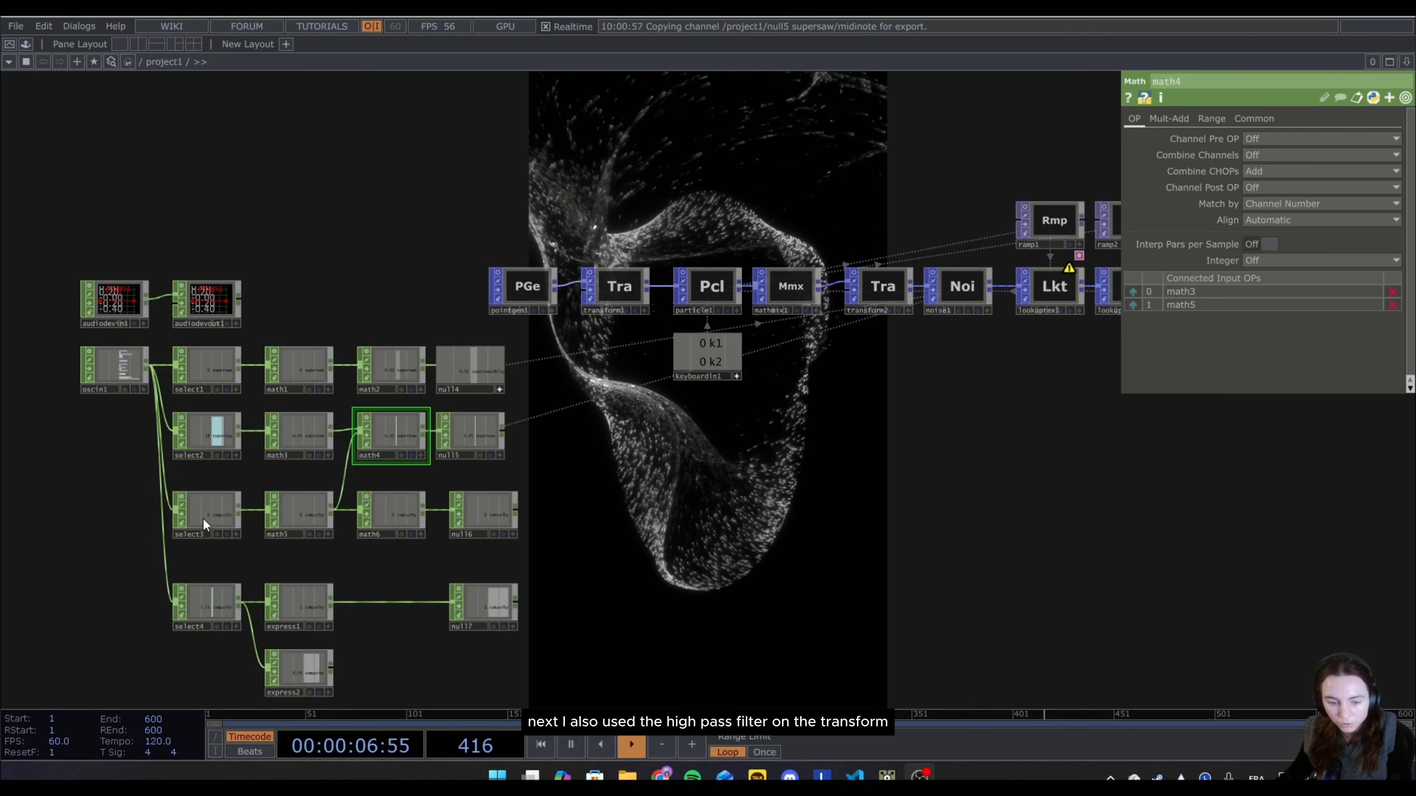
Check transform2's scale values, and set math5's To Range to 1 and 0 to invert the high-pass filter signal.
left_click(877, 290)
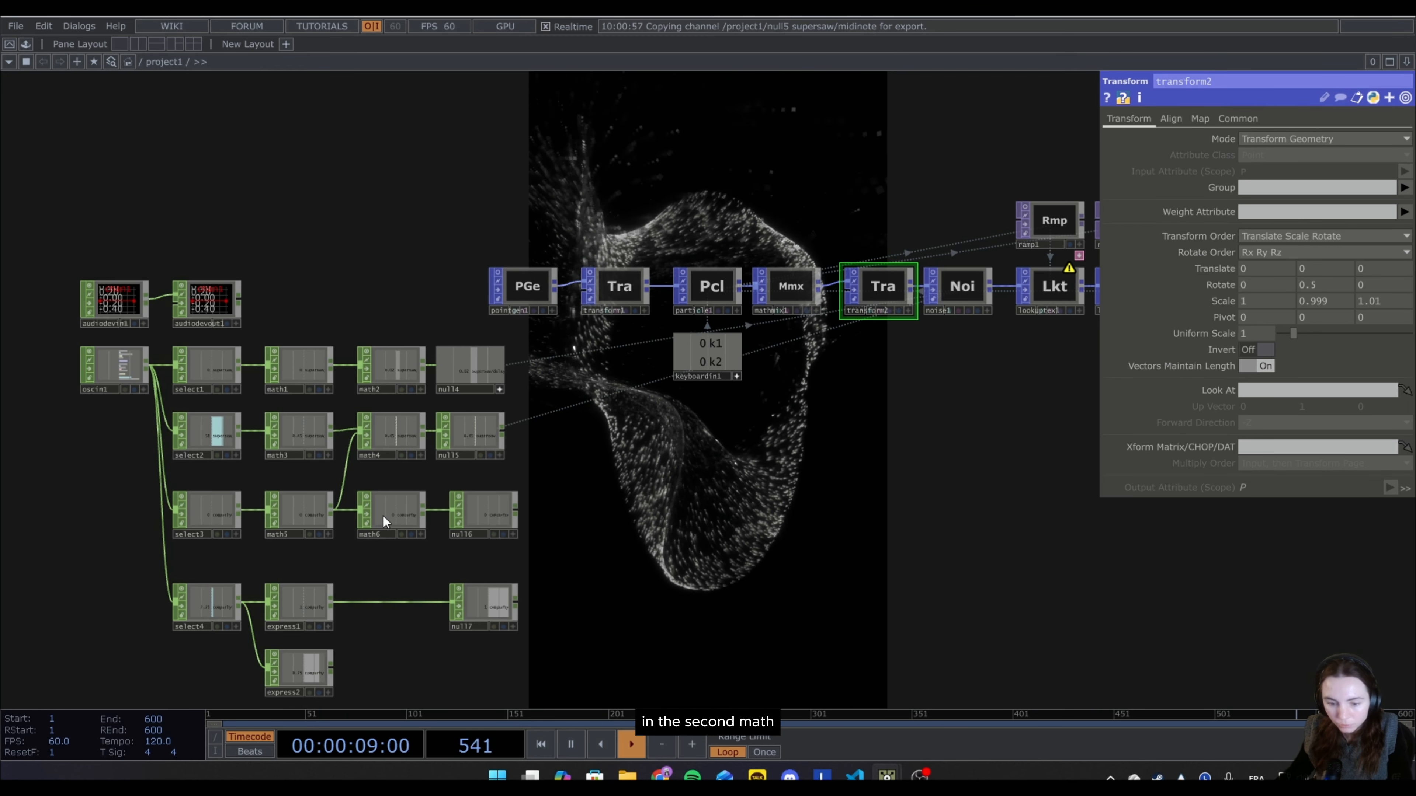
left_click(388, 521)
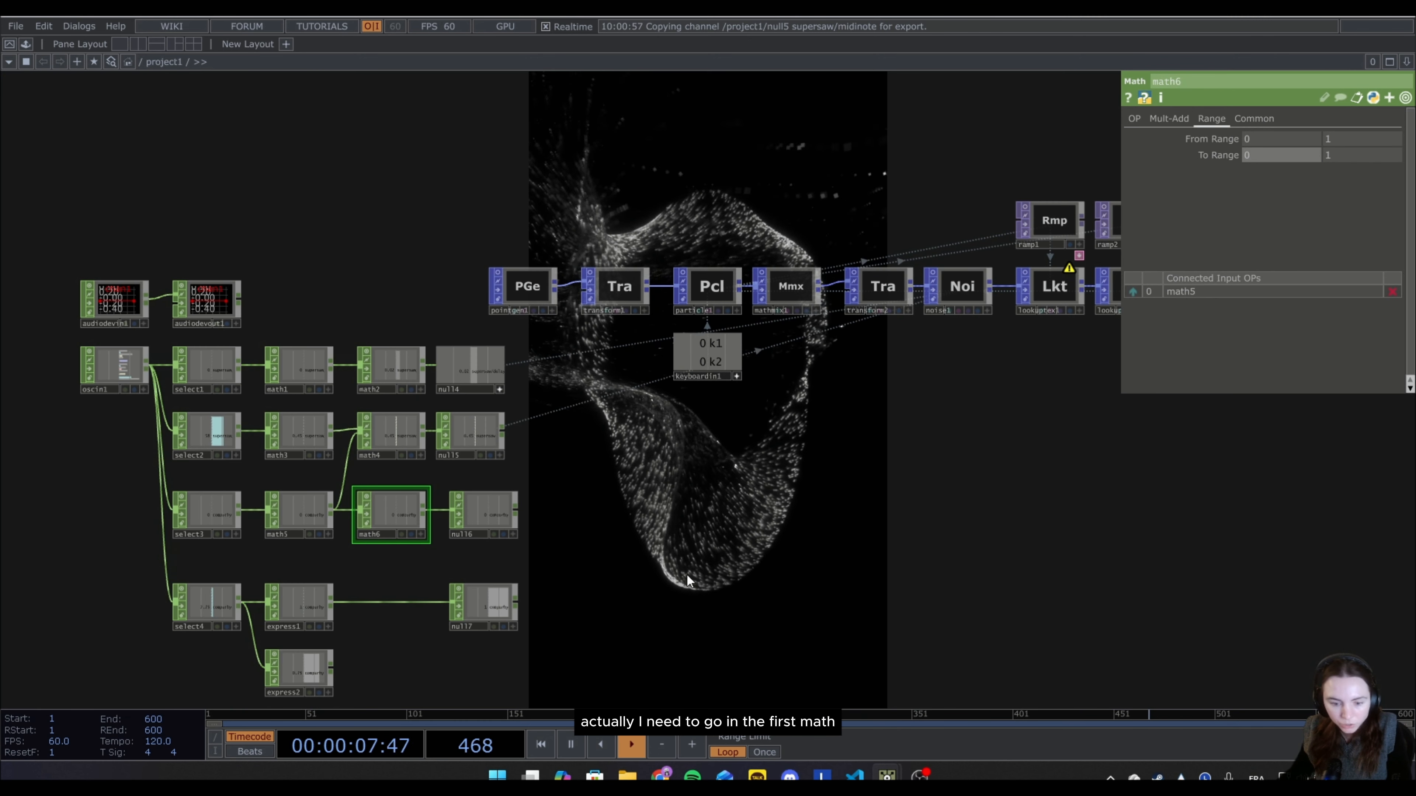
left_click(302, 511)
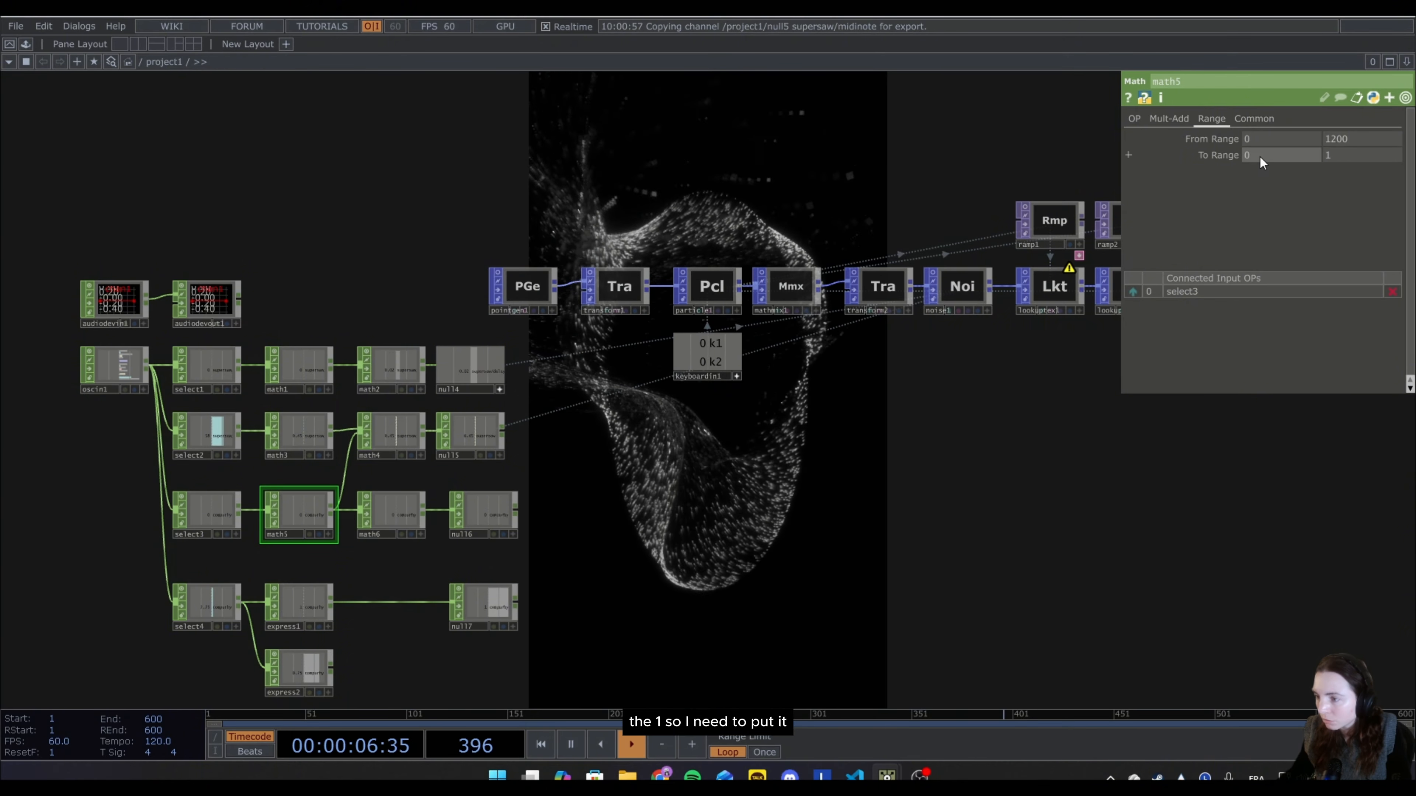
left_click(1293, 149)
type("1")
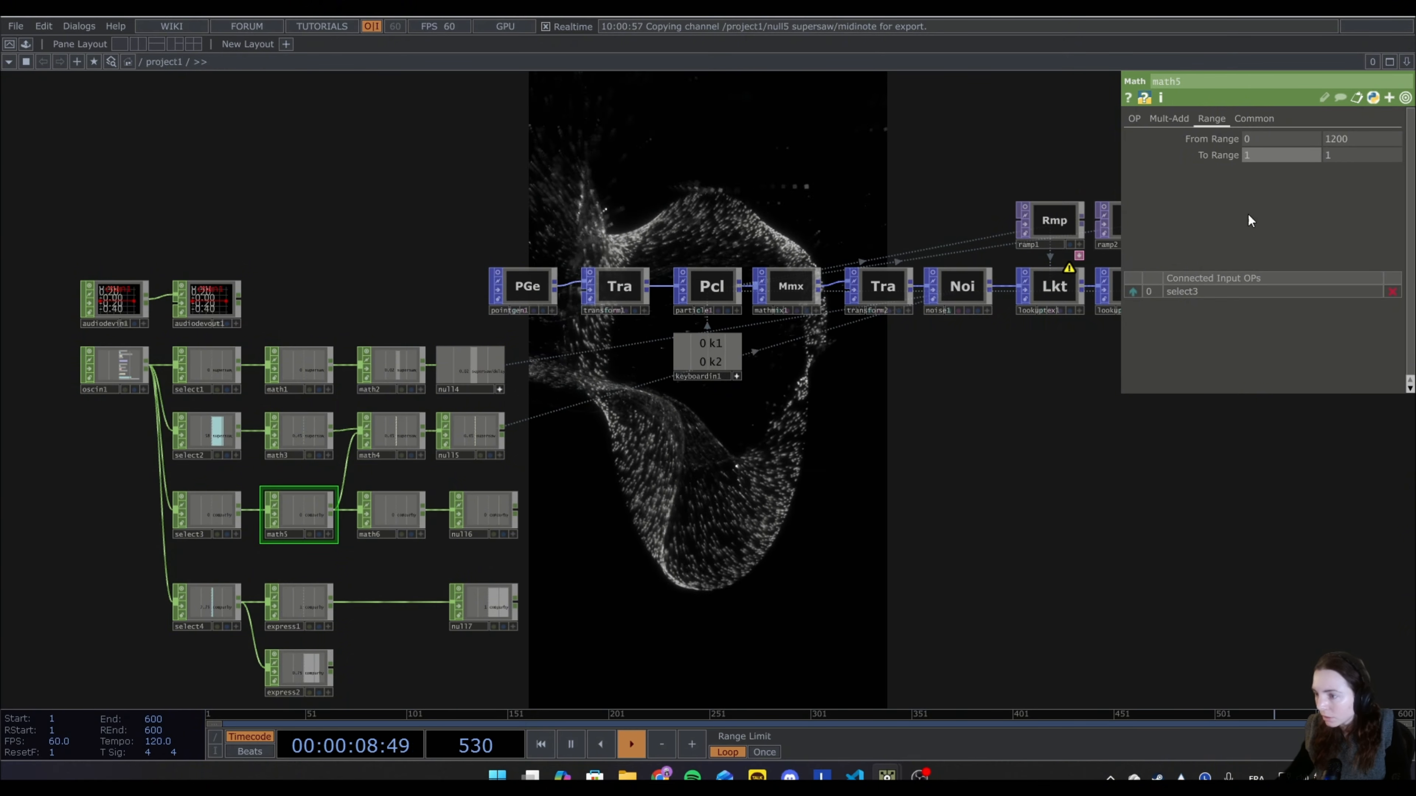
key("Tab")
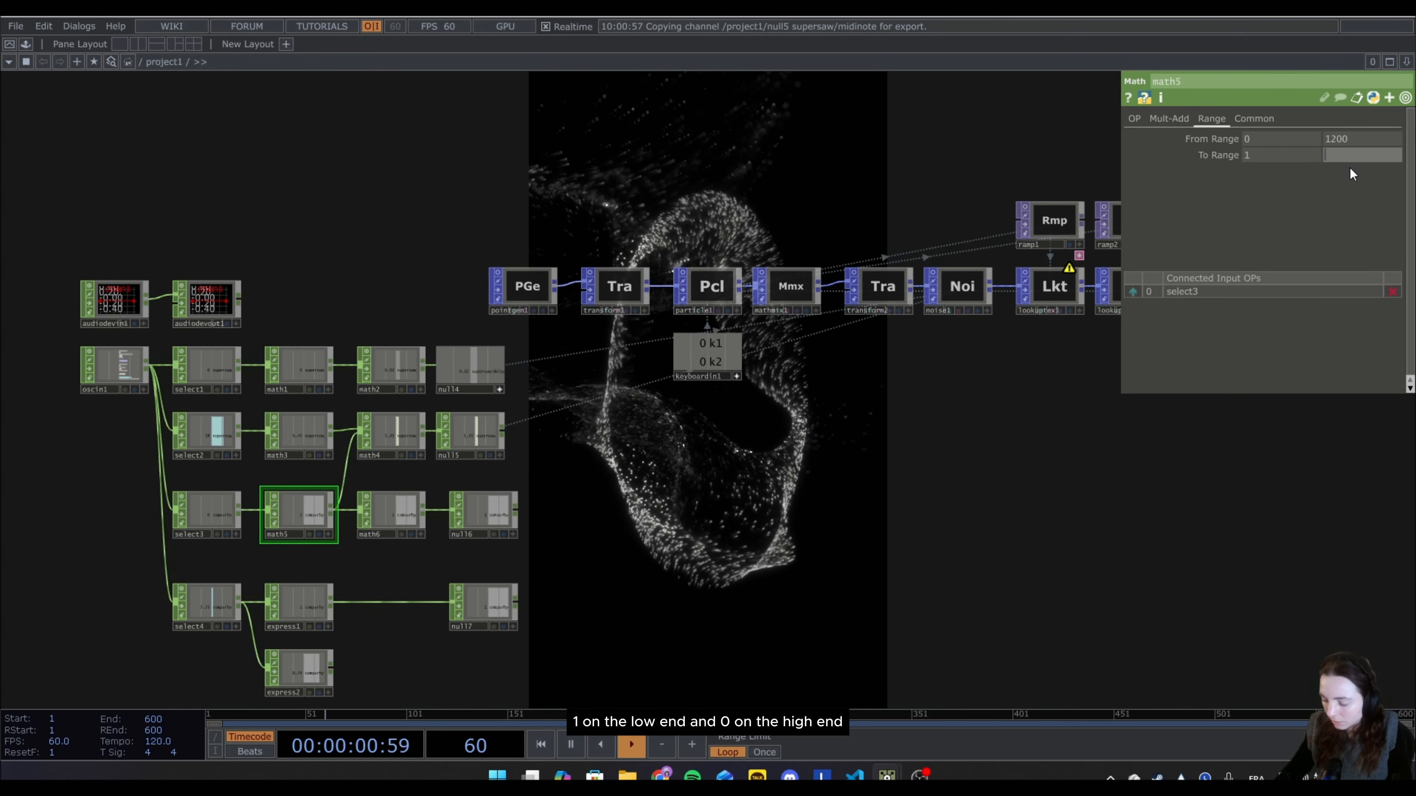
type("0")
key("Return")
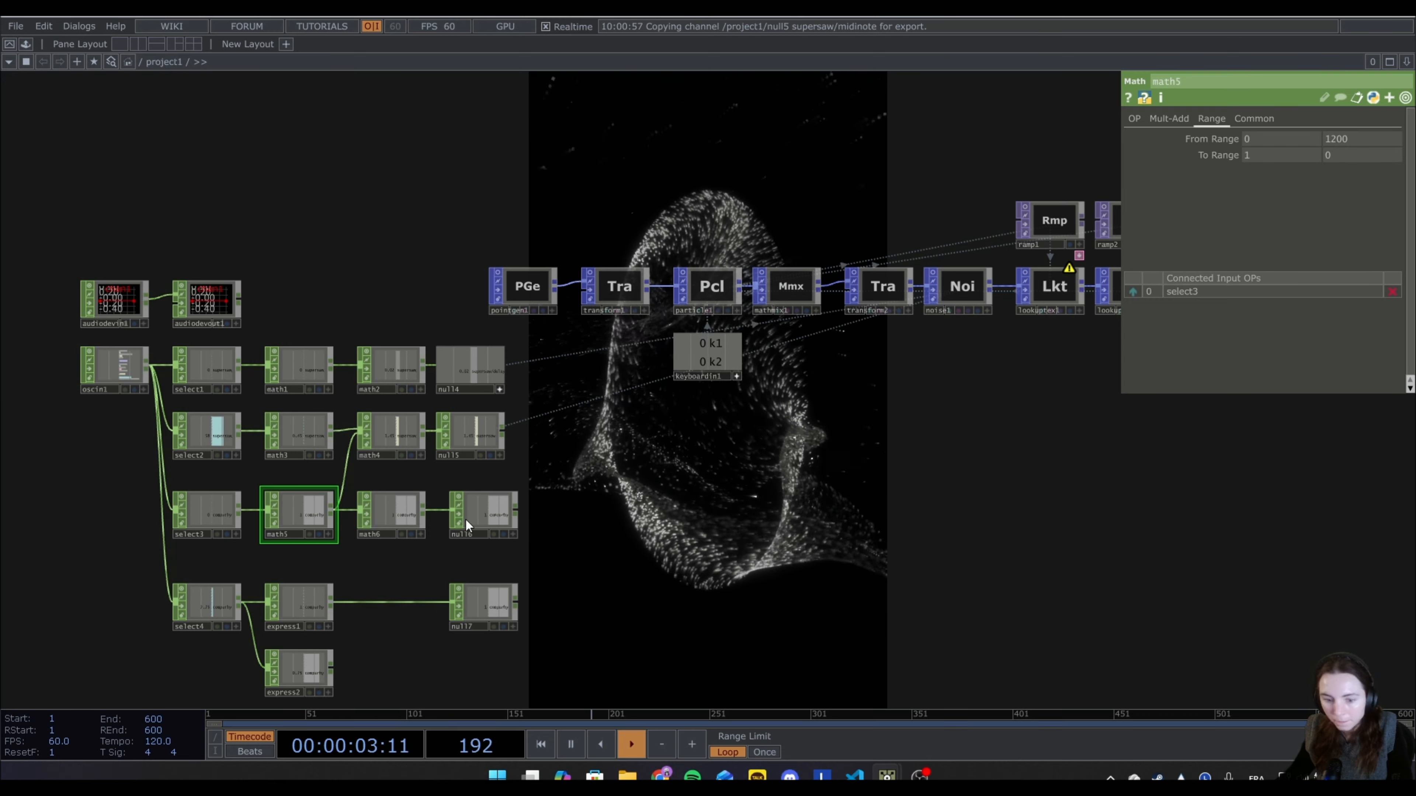
Set math6's To Range to 1.01 and 1.
left_click(398, 516)
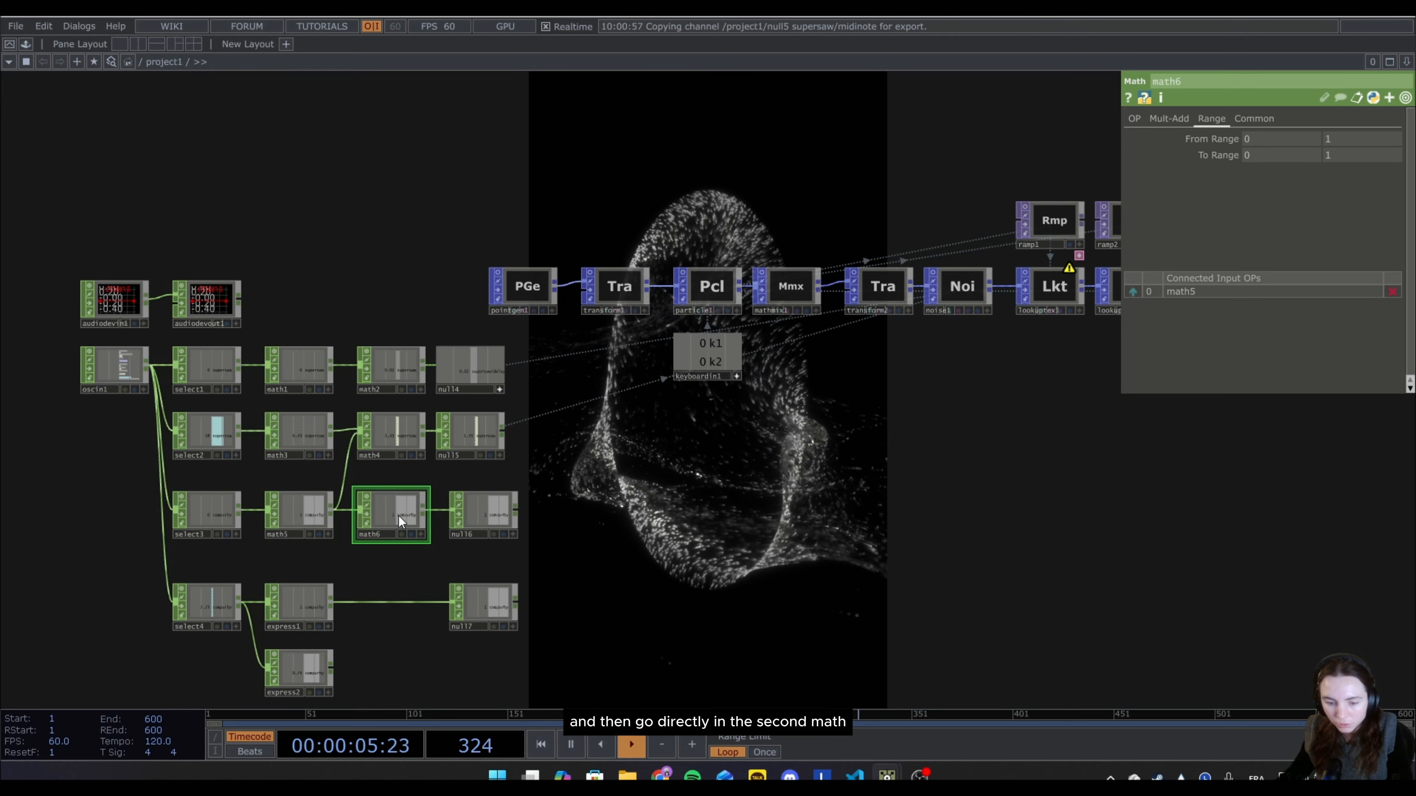
left_click(1256, 151)
type("1.01")
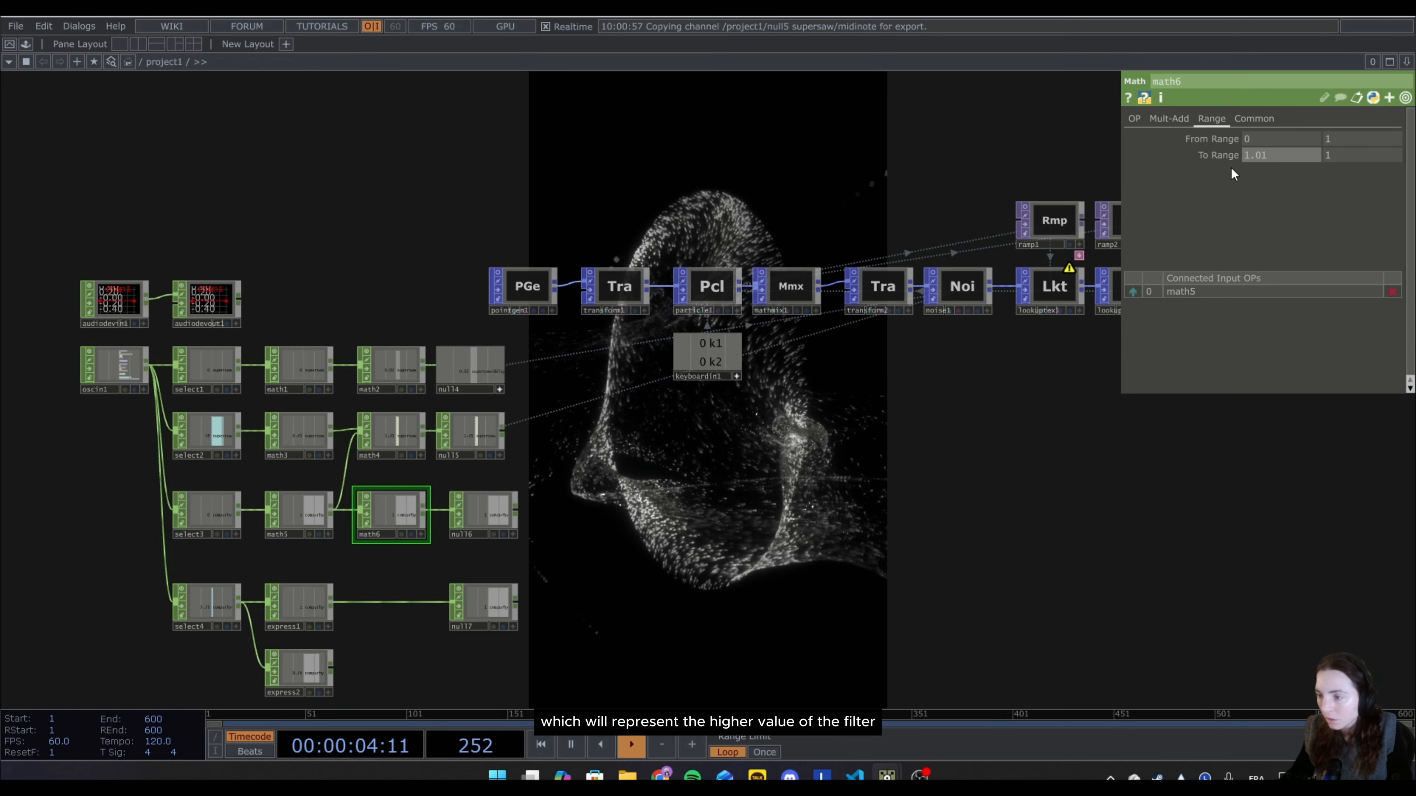
left_click(1359, 159)
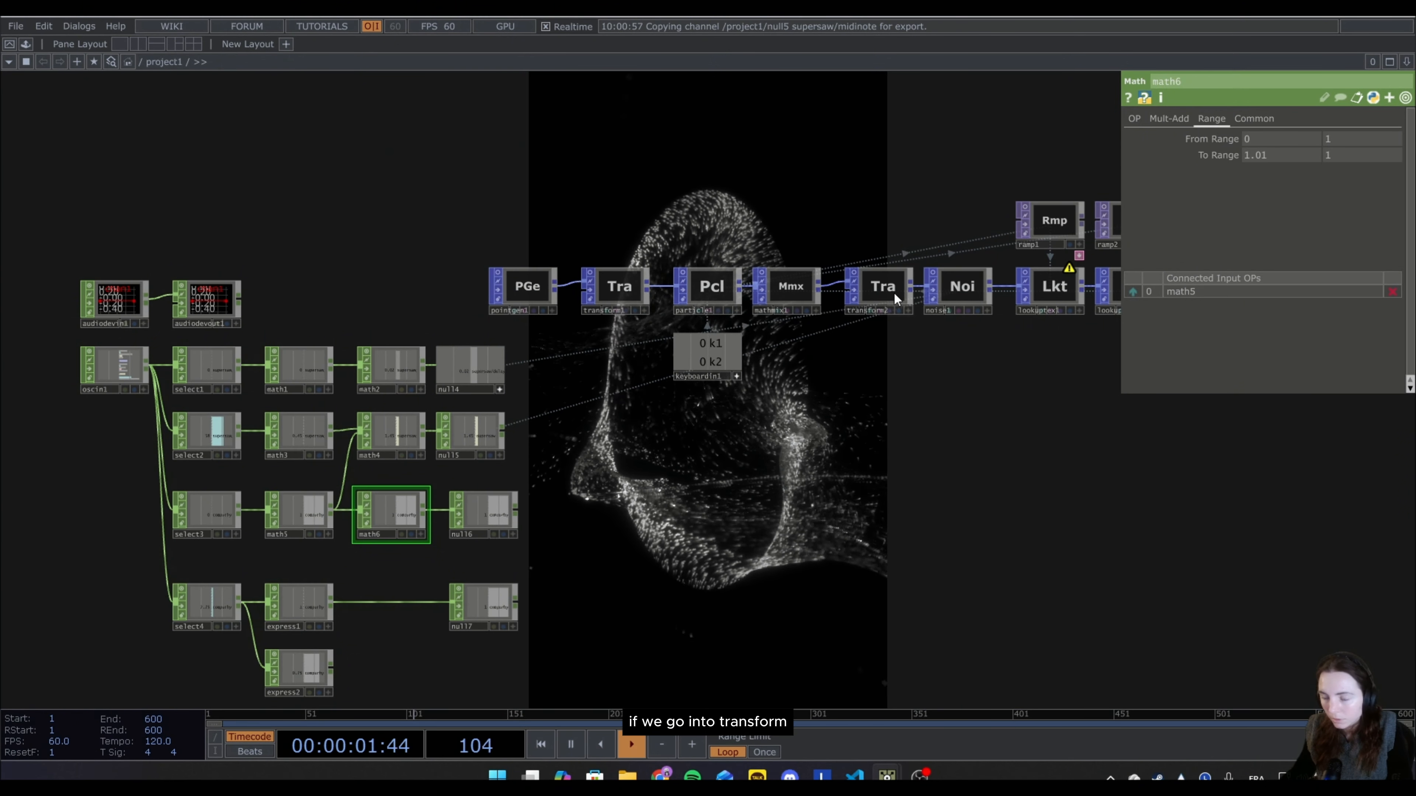
Export null6's compurhythm8000_bd/hcutoff channel to the third Scale value of transform2.
left_click(878, 286)
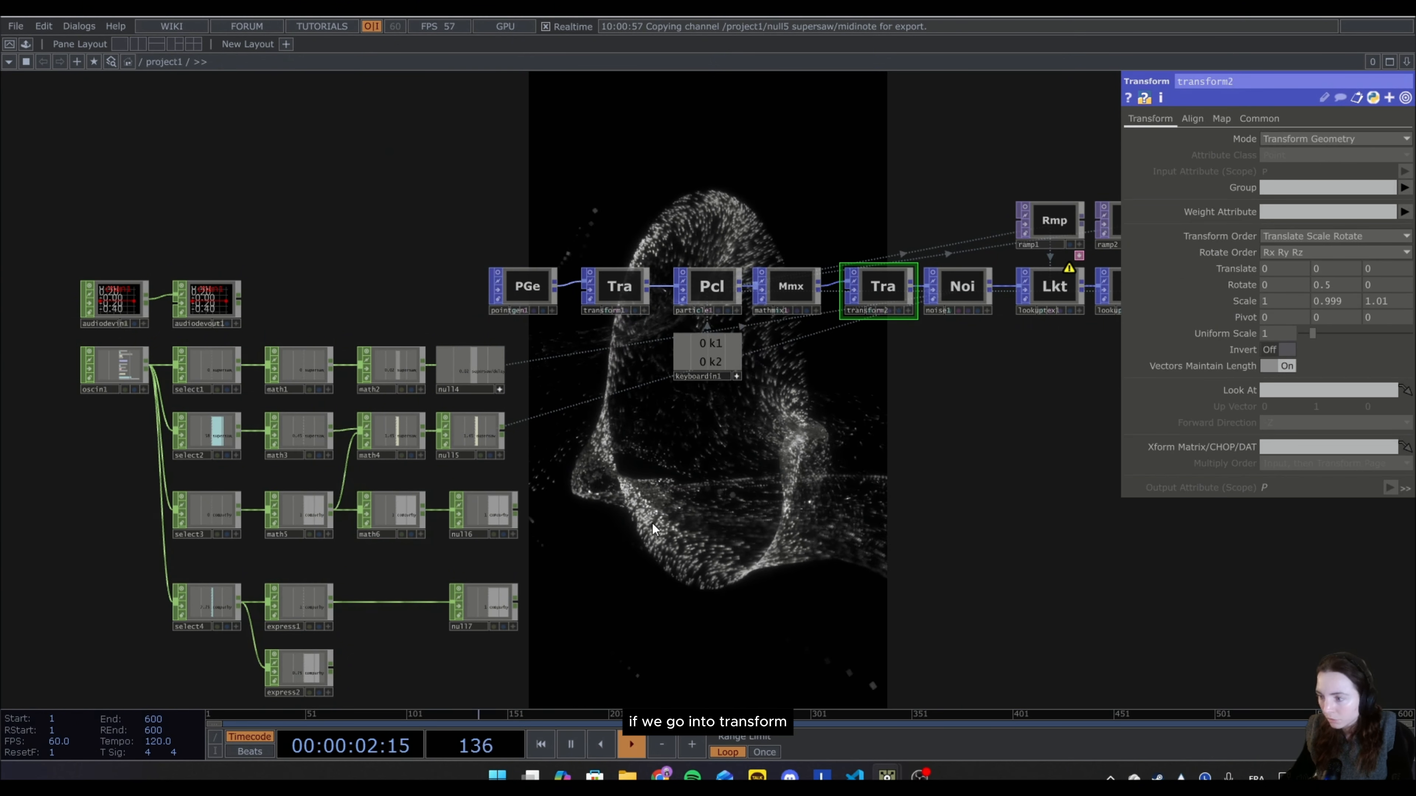
left_click(513, 536)
left_click_drag(494, 521, 1387, 304)
left_click(1391, 306)
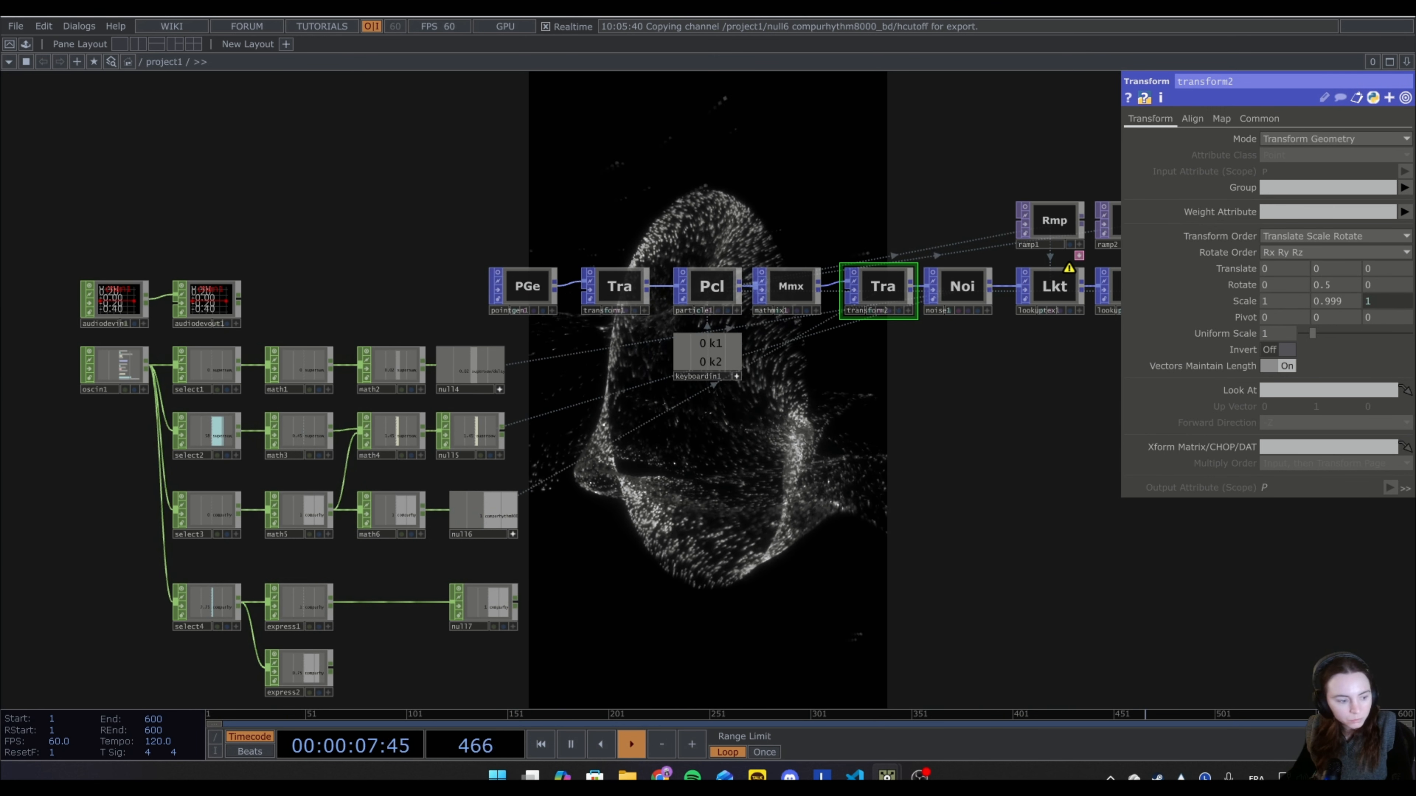
Start playback in the Strudel REPL, raise hpfSlider to 1200 and delaySlider to 0.4, and lower hpfSlider again to test the scale link.
left_click_drag(683, 777, 769, 491)
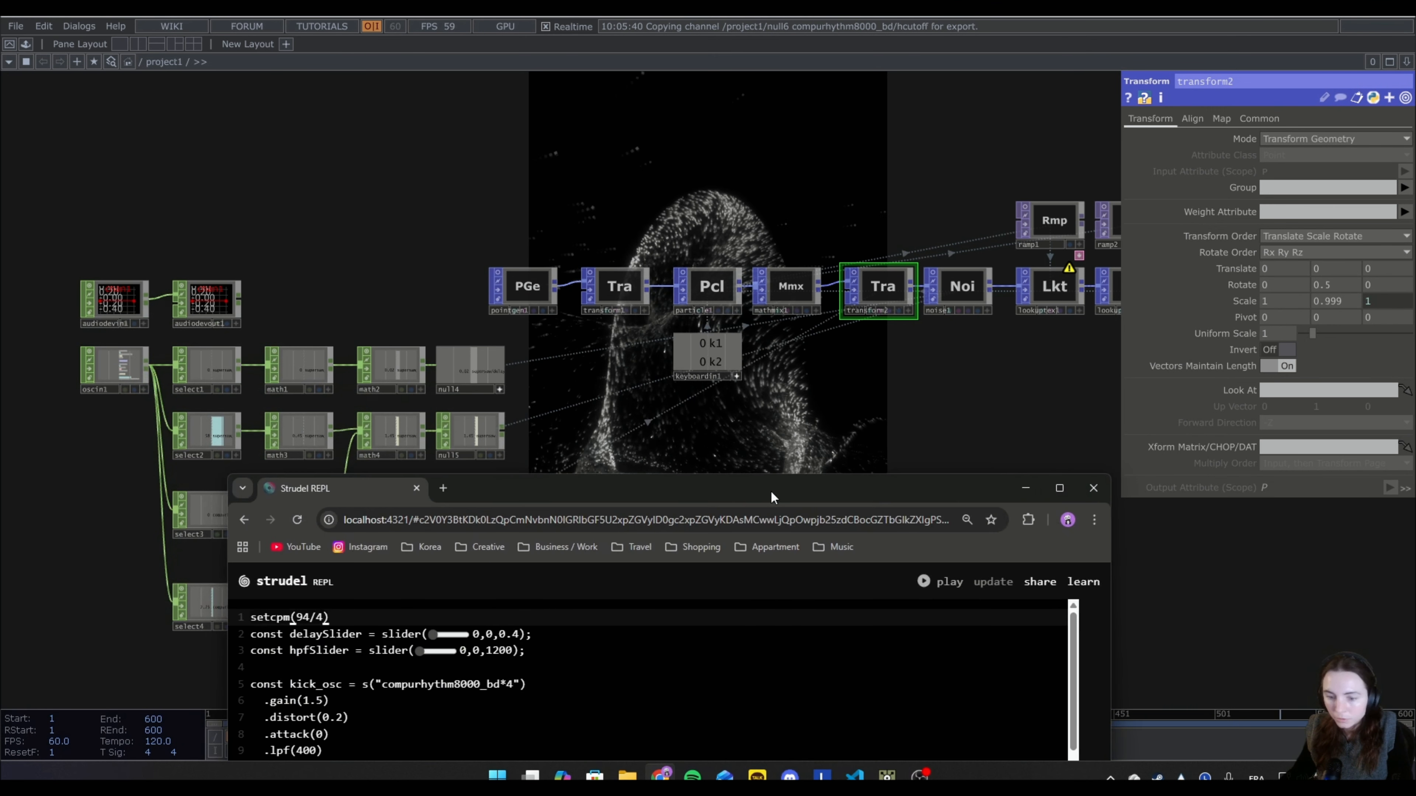
left_click(948, 595)
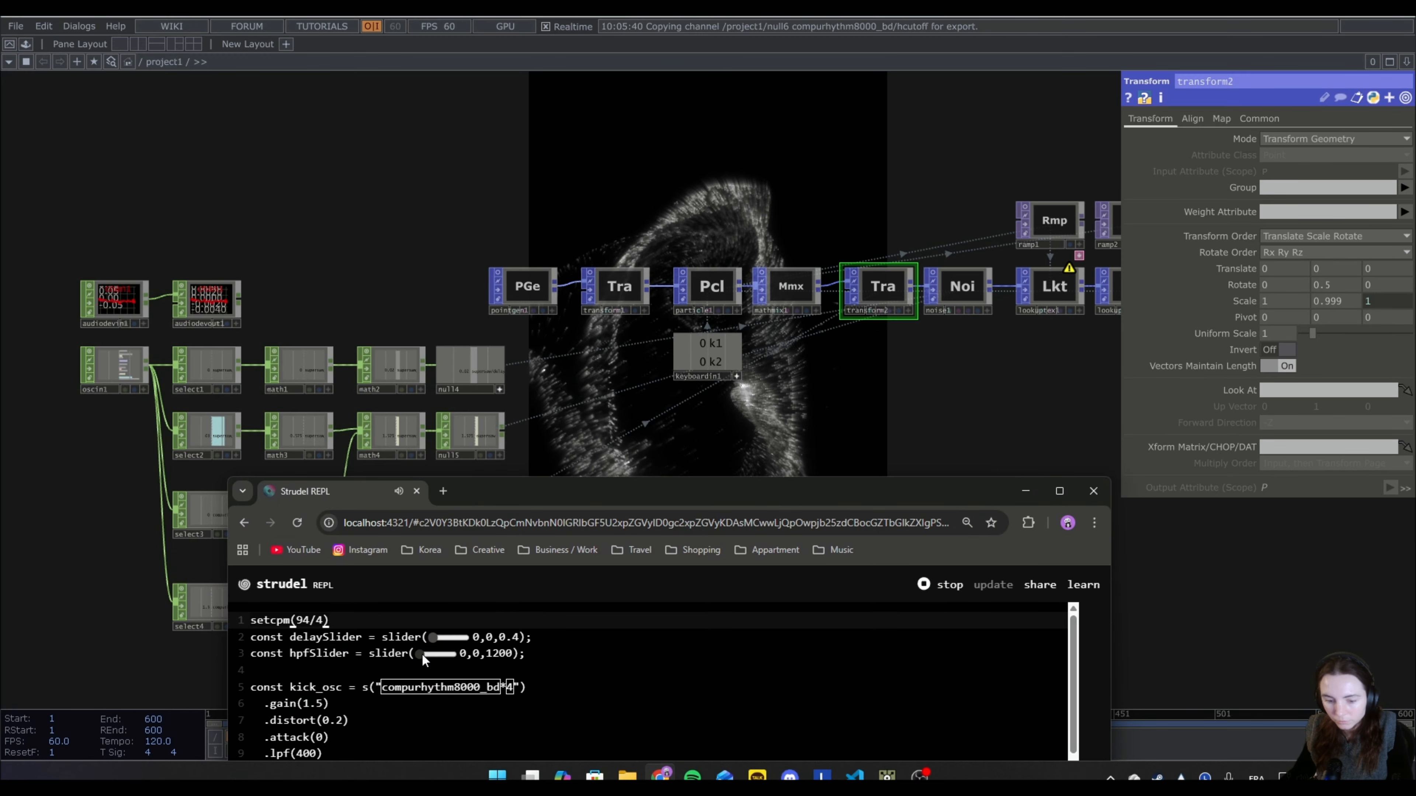
left_click_drag(421, 652, 456, 659)
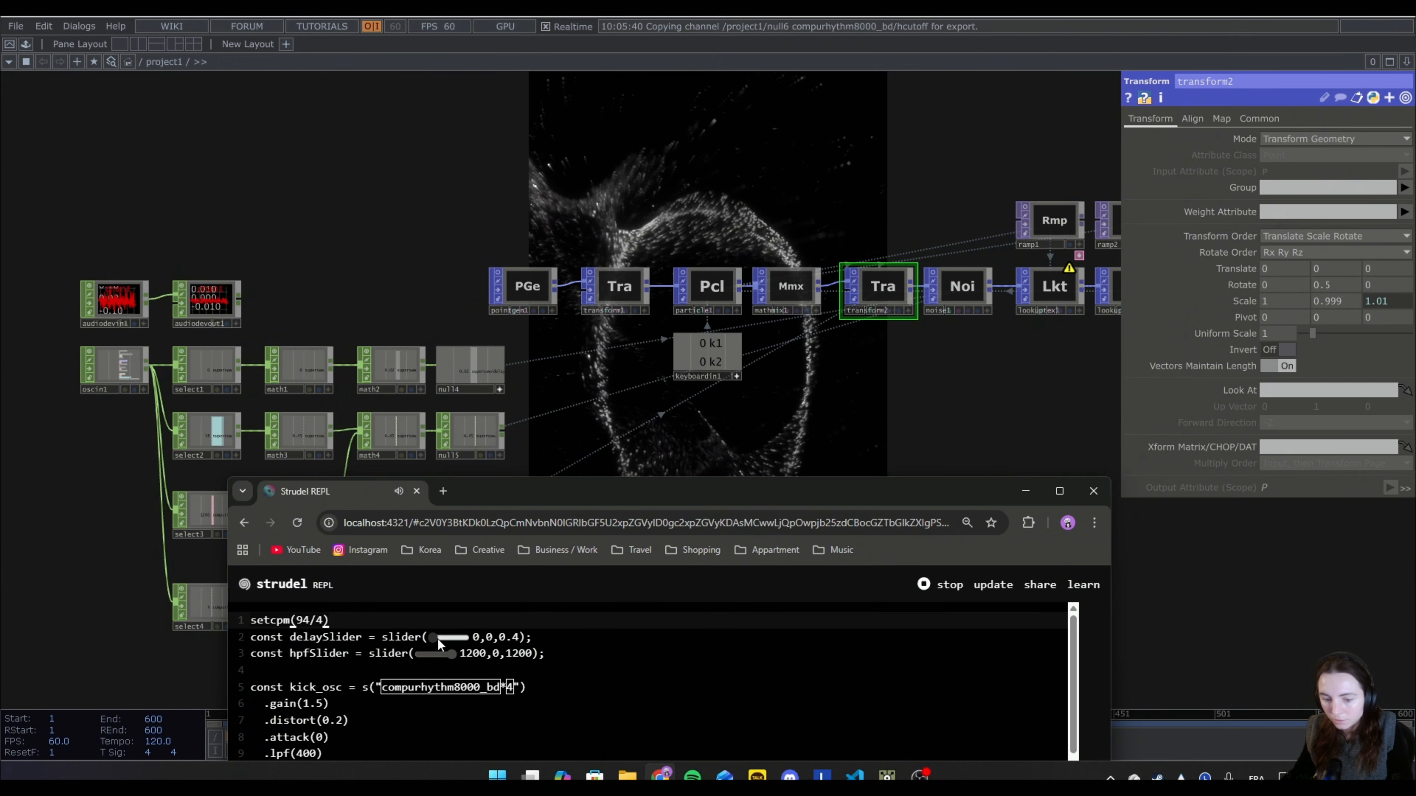
left_click_drag(437, 638, 465, 638)
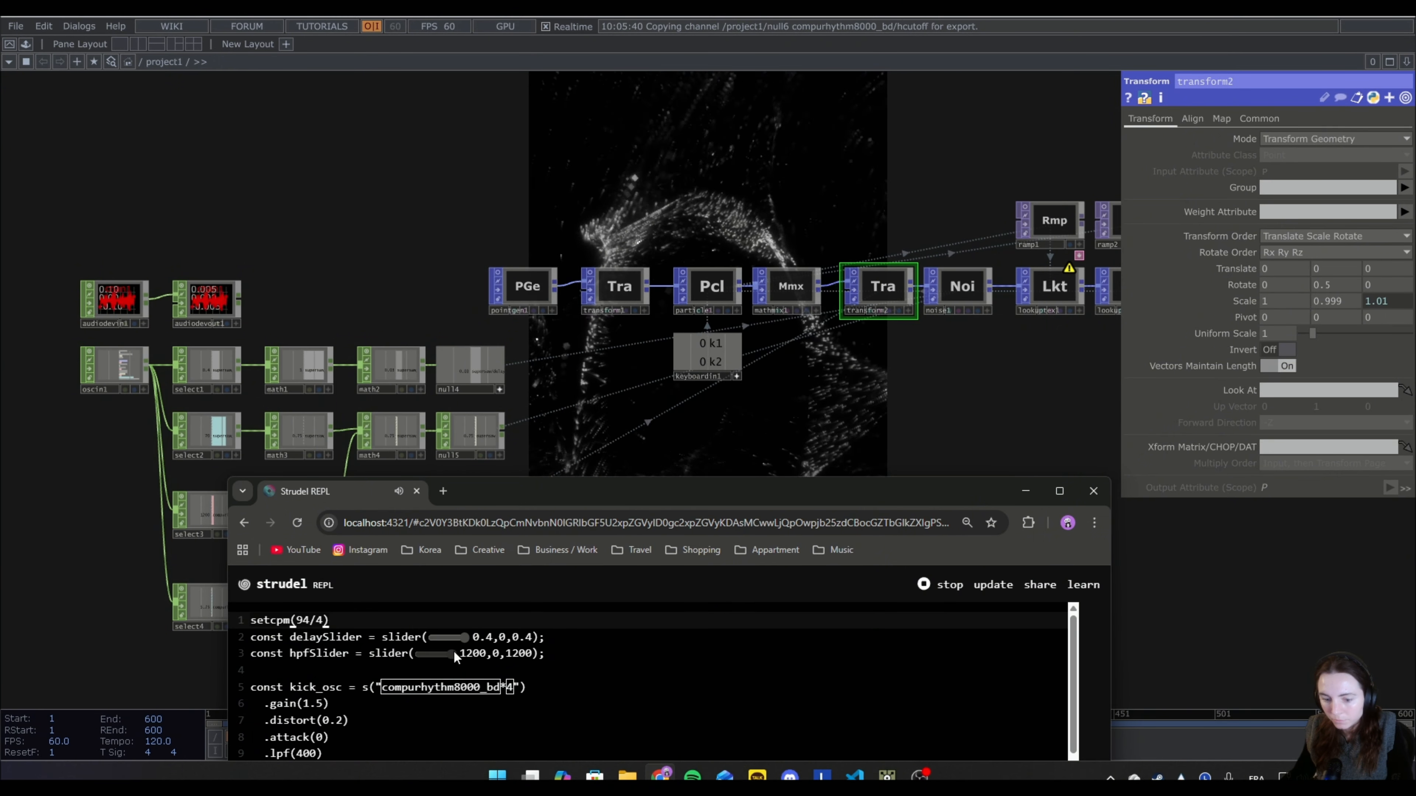
left_click_drag(452, 654, 421, 641)
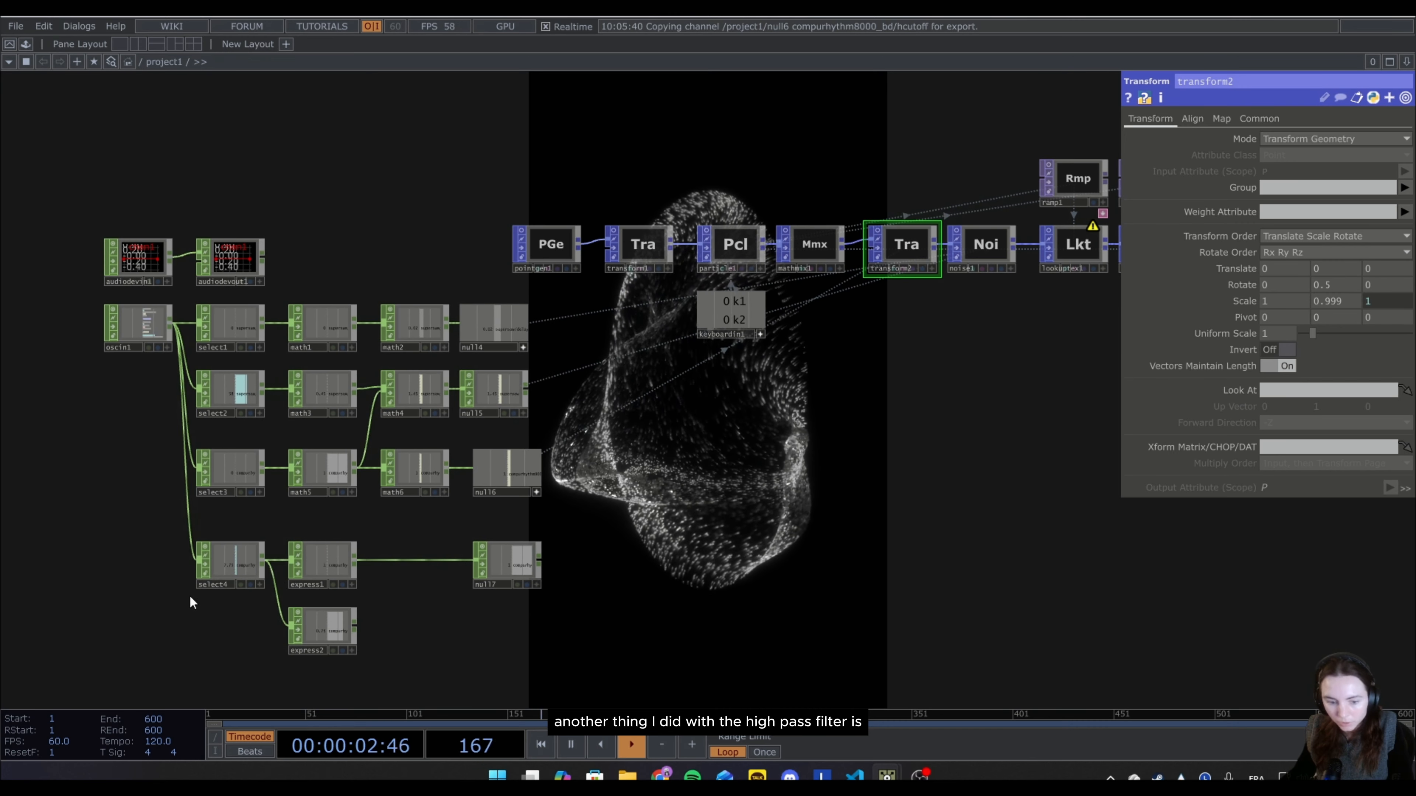
Move select4, express1 and null7 down, and paste copies of math6 and null6 below the originals, fed by math5.
left_click_drag(221, 564, 208, 591)
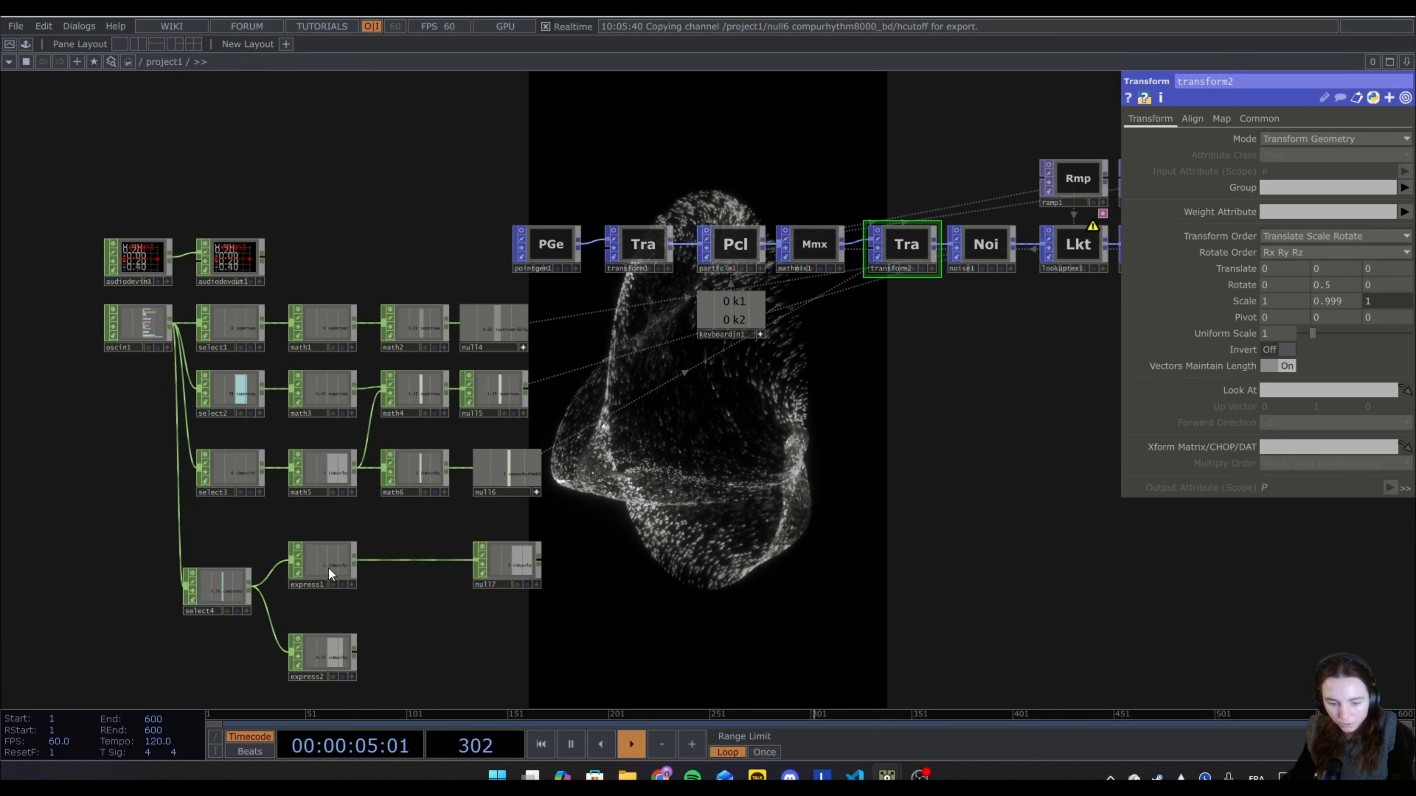
left_click_drag(328, 569, 328, 596)
left_click_drag(503, 556, 517, 583)
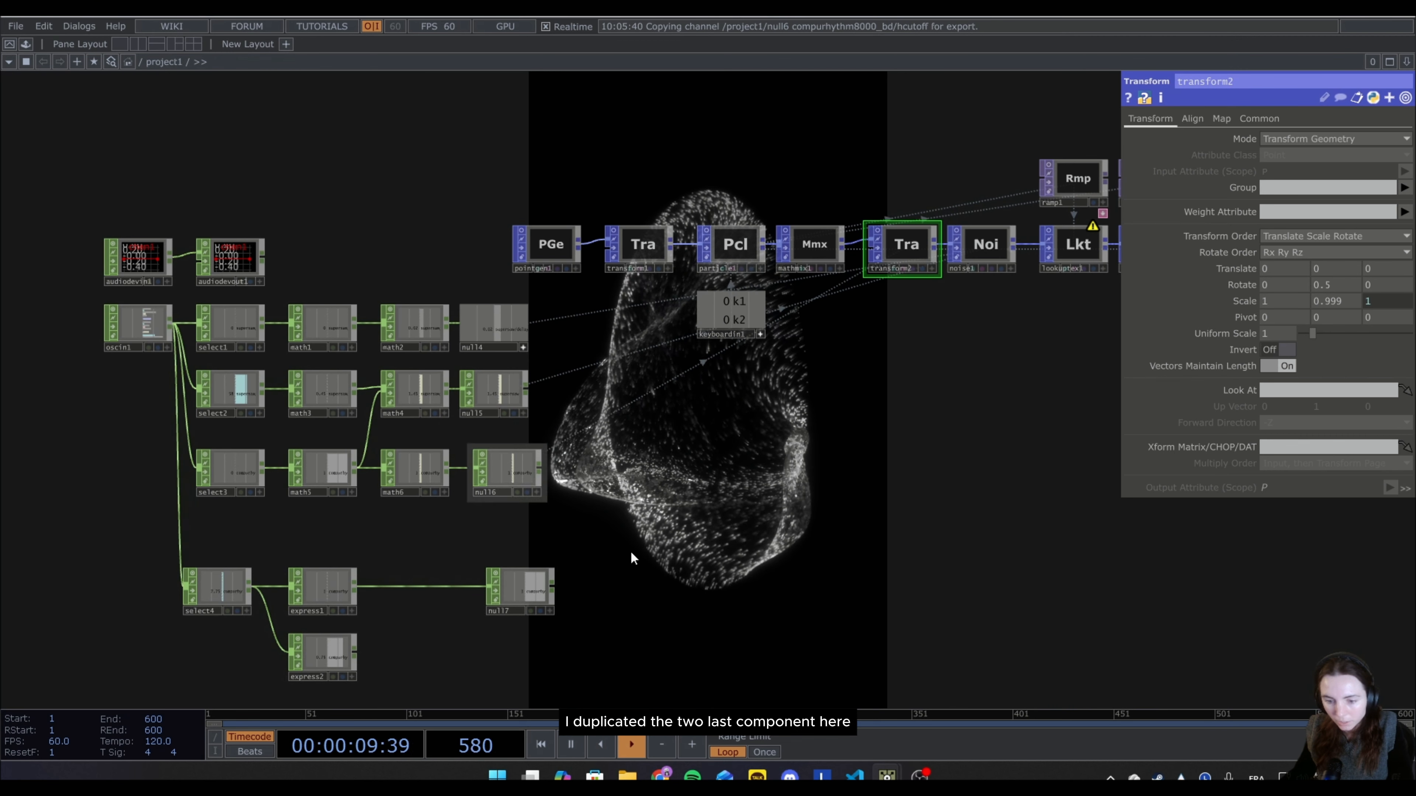
left_click(425, 470)
left_click(511, 479)
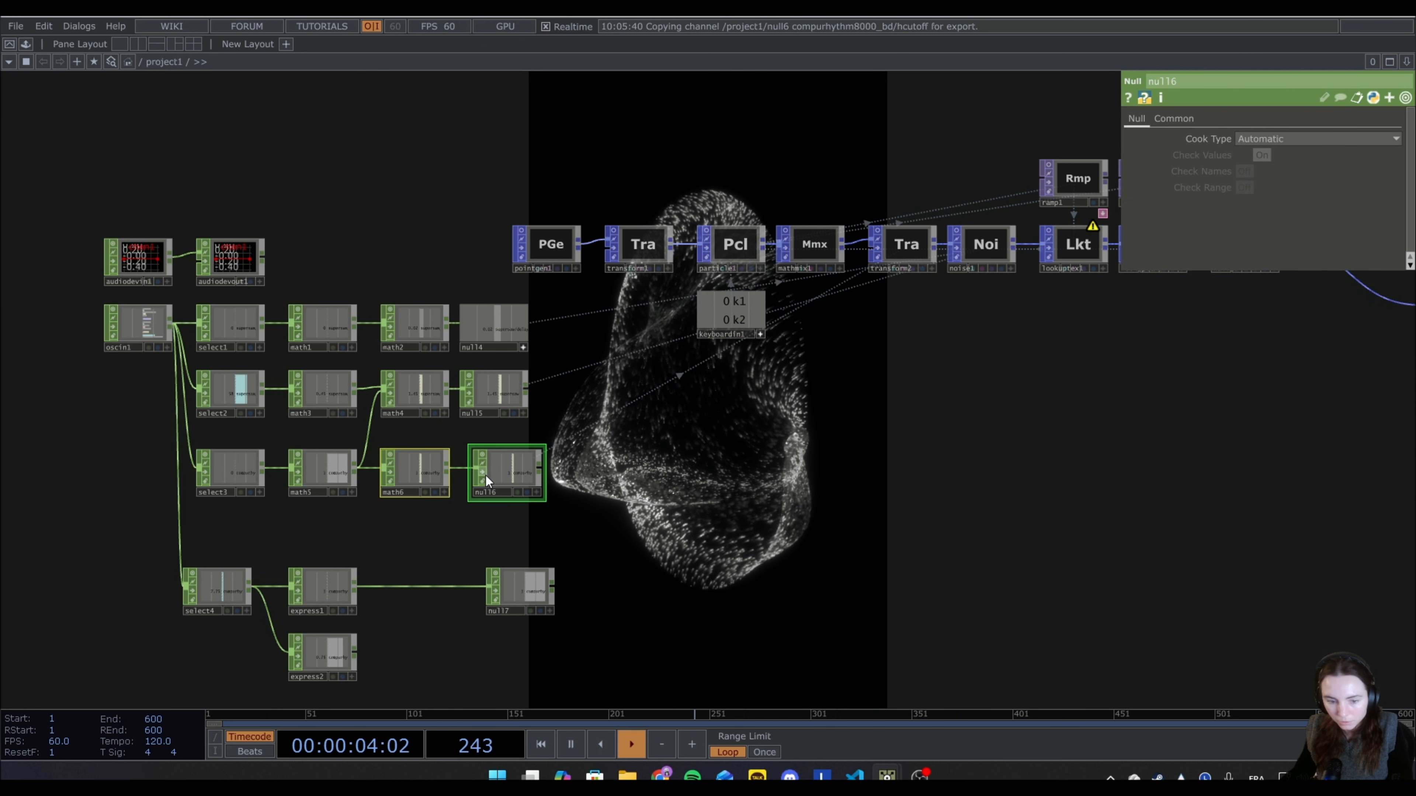
key("ctrl+v")
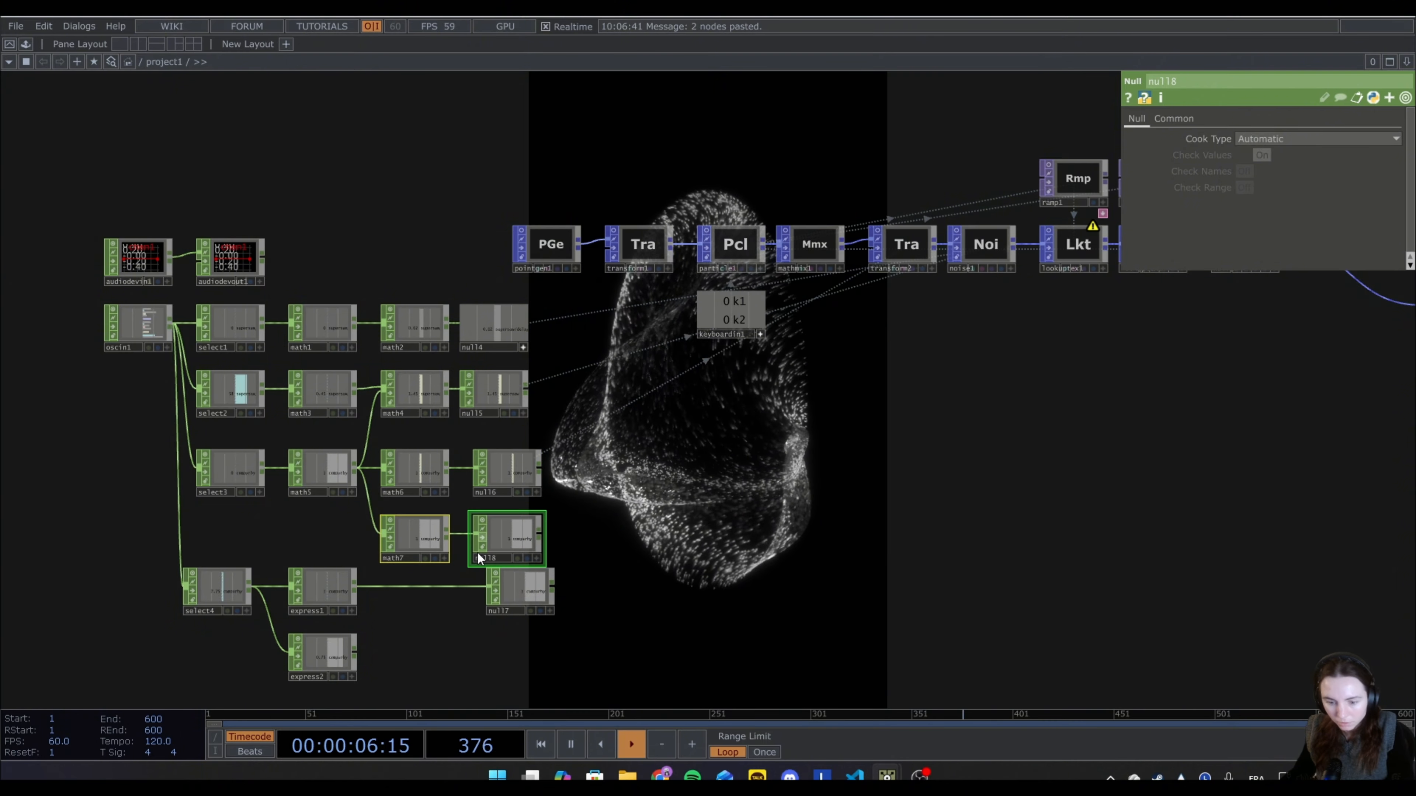
Set math7's To Range to 0.1 and 0.05.
left_click(410, 536)
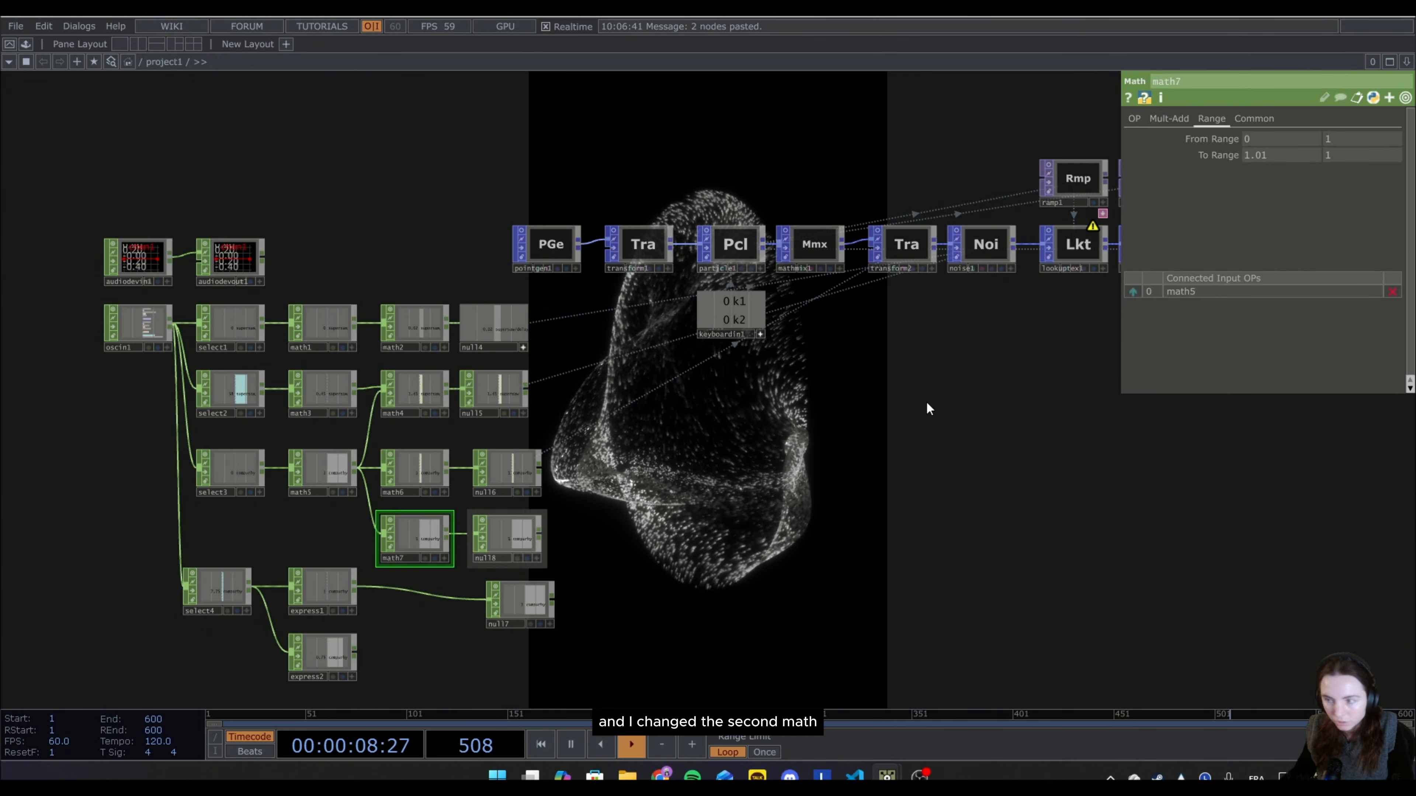
left_click_drag(1277, 150, 1182, 146)
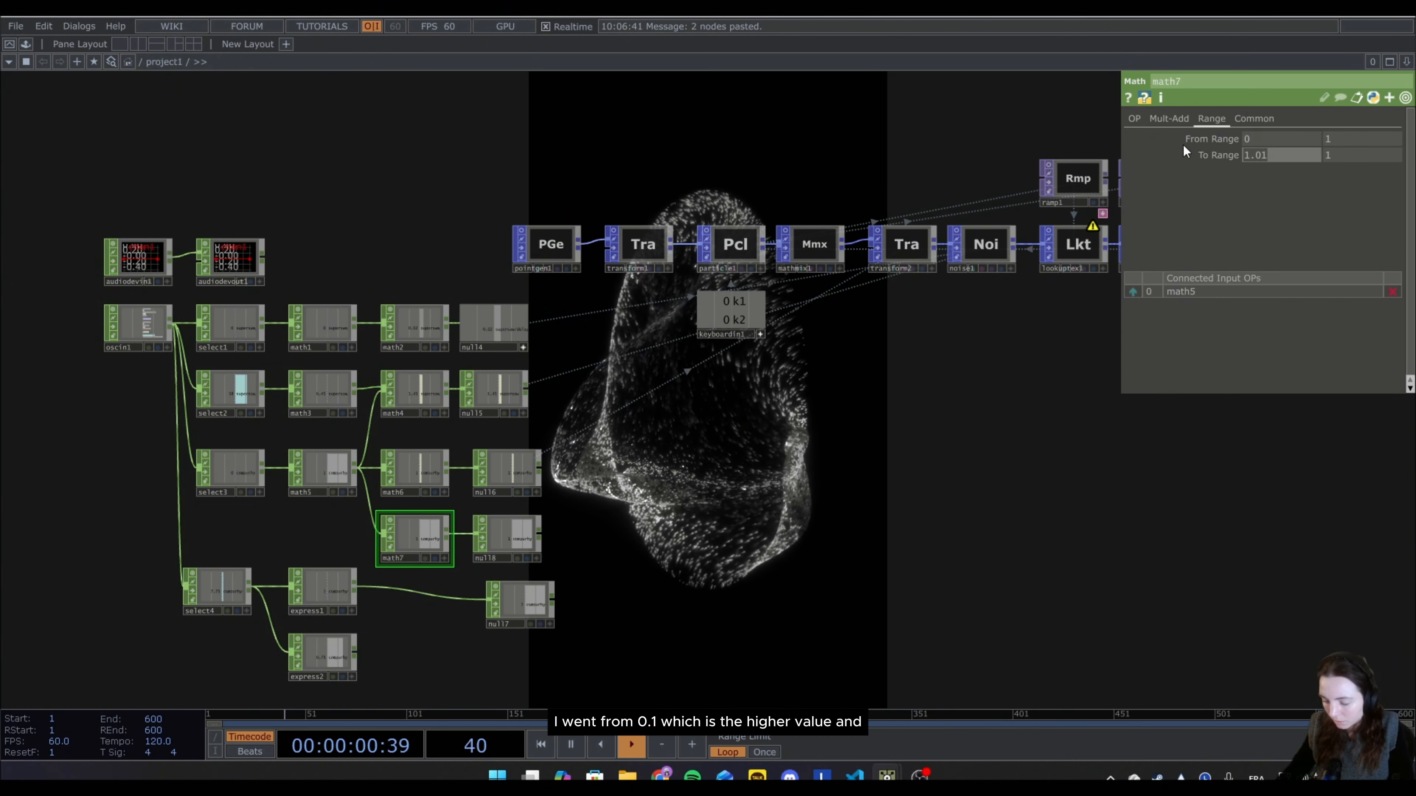
key("BackSpace")
type("0.1")
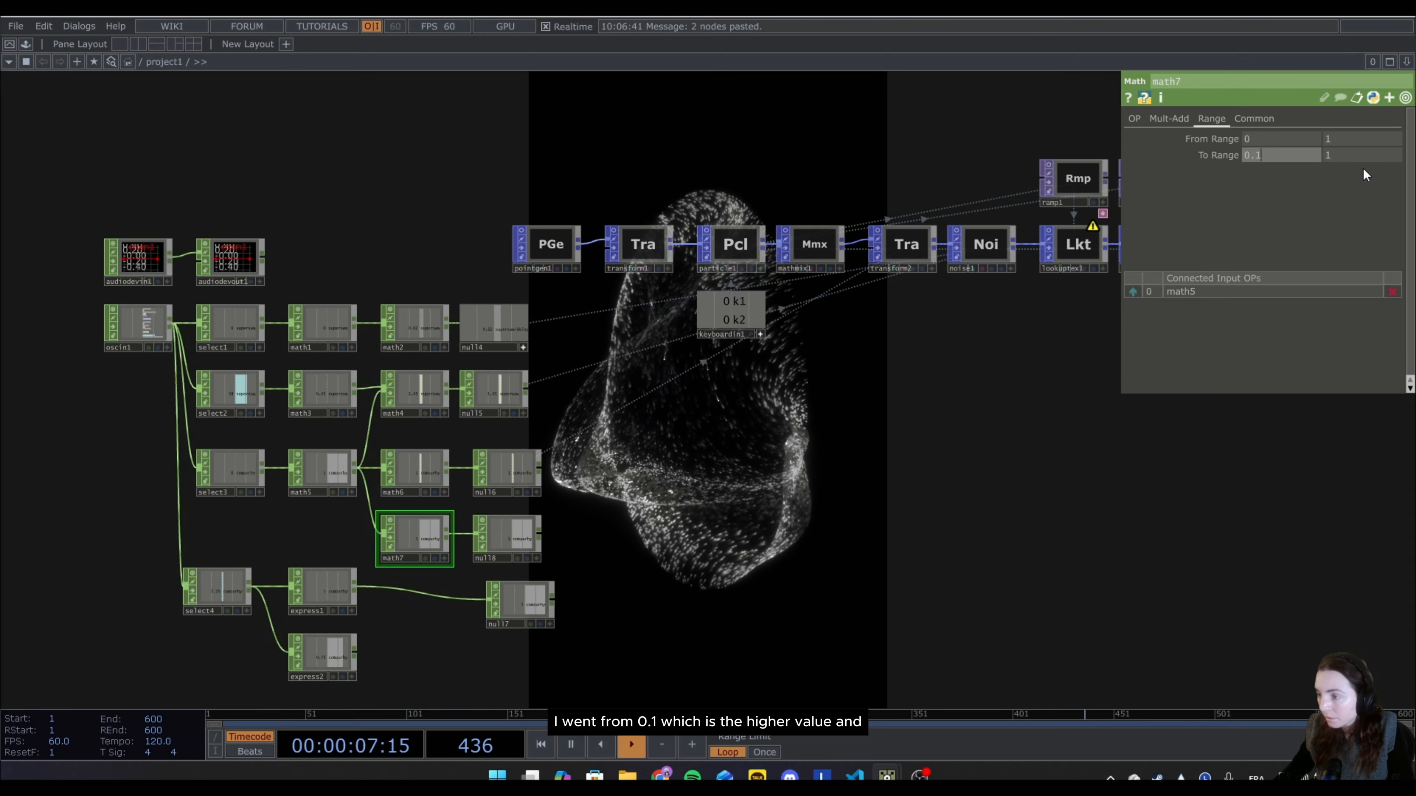
left_click(1365, 152)
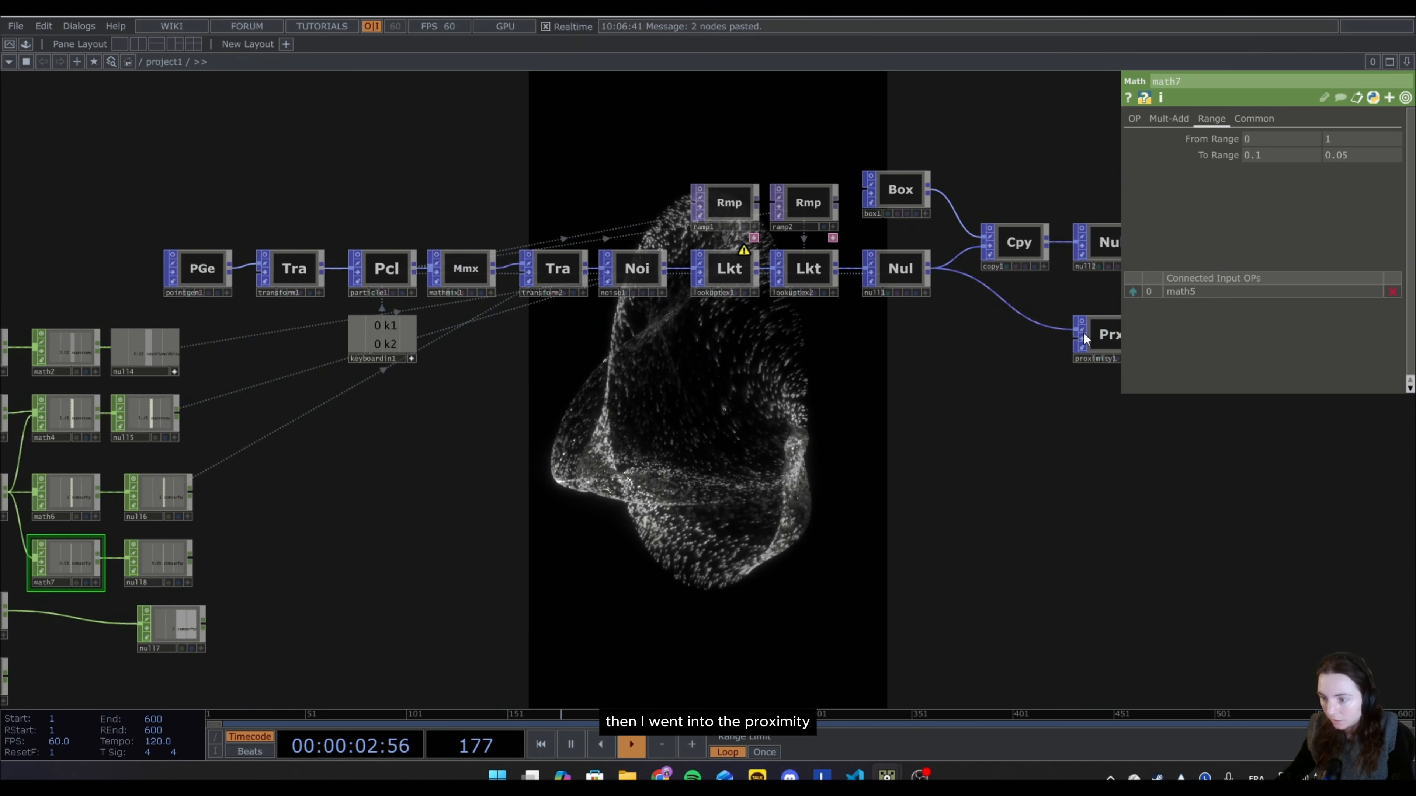
Export null8's compurhythm8000_bd/hcutoff channel to the Maximum Distance of proximity1.
left_click(1091, 348)
left_click_drag(919, 524, 1207, 463)
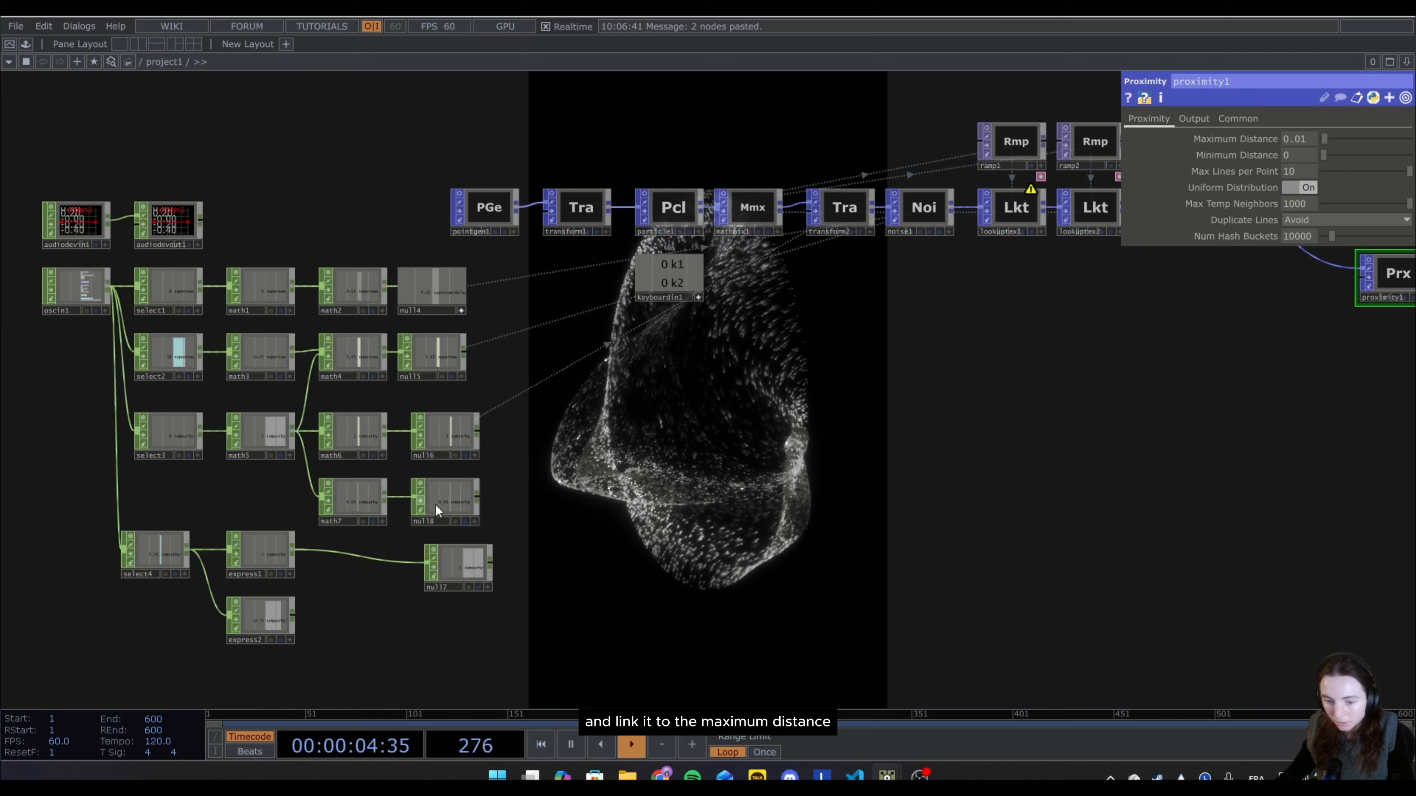
left_click(475, 521)
left_click_drag(465, 519, 914, 424)
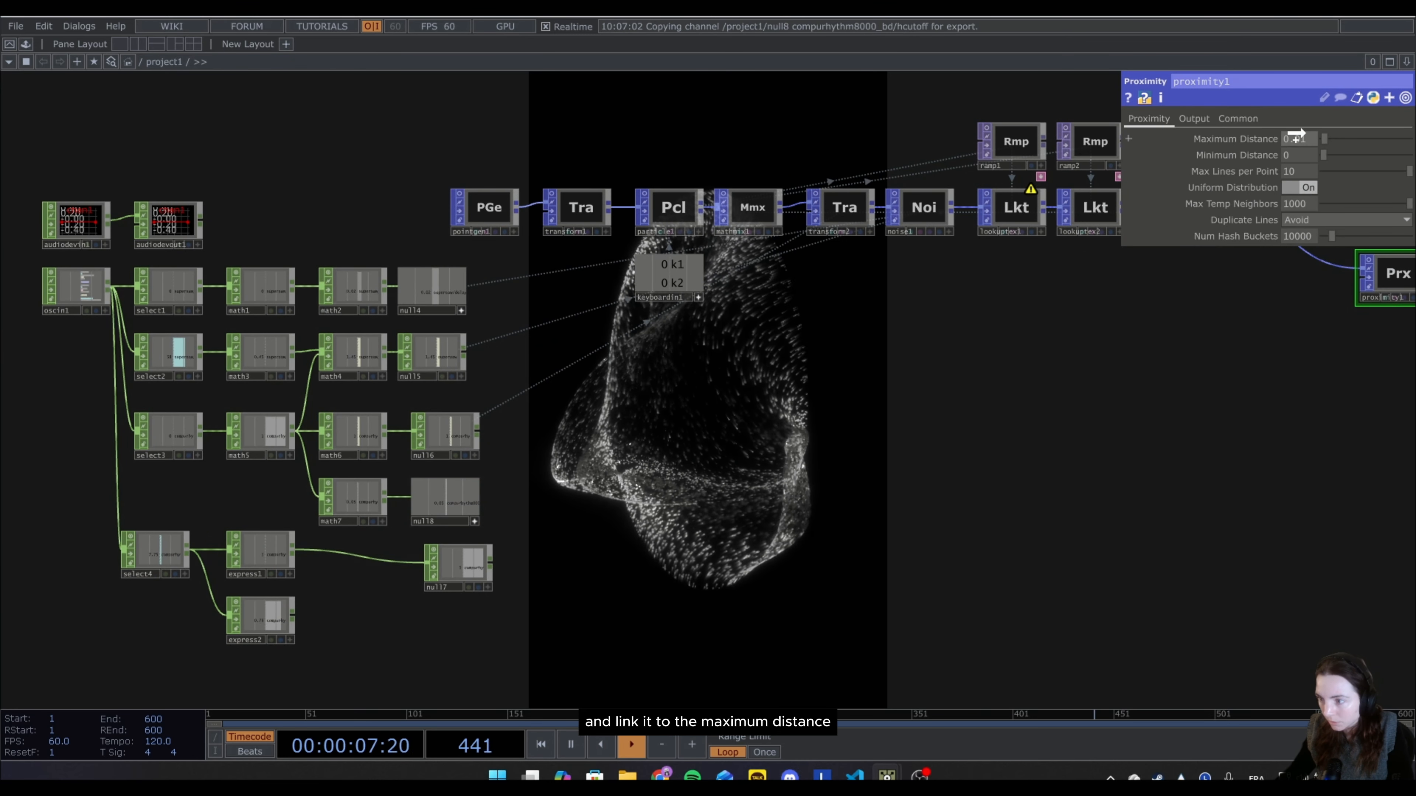
left_click_drag(1294, 139, 1305, 133)
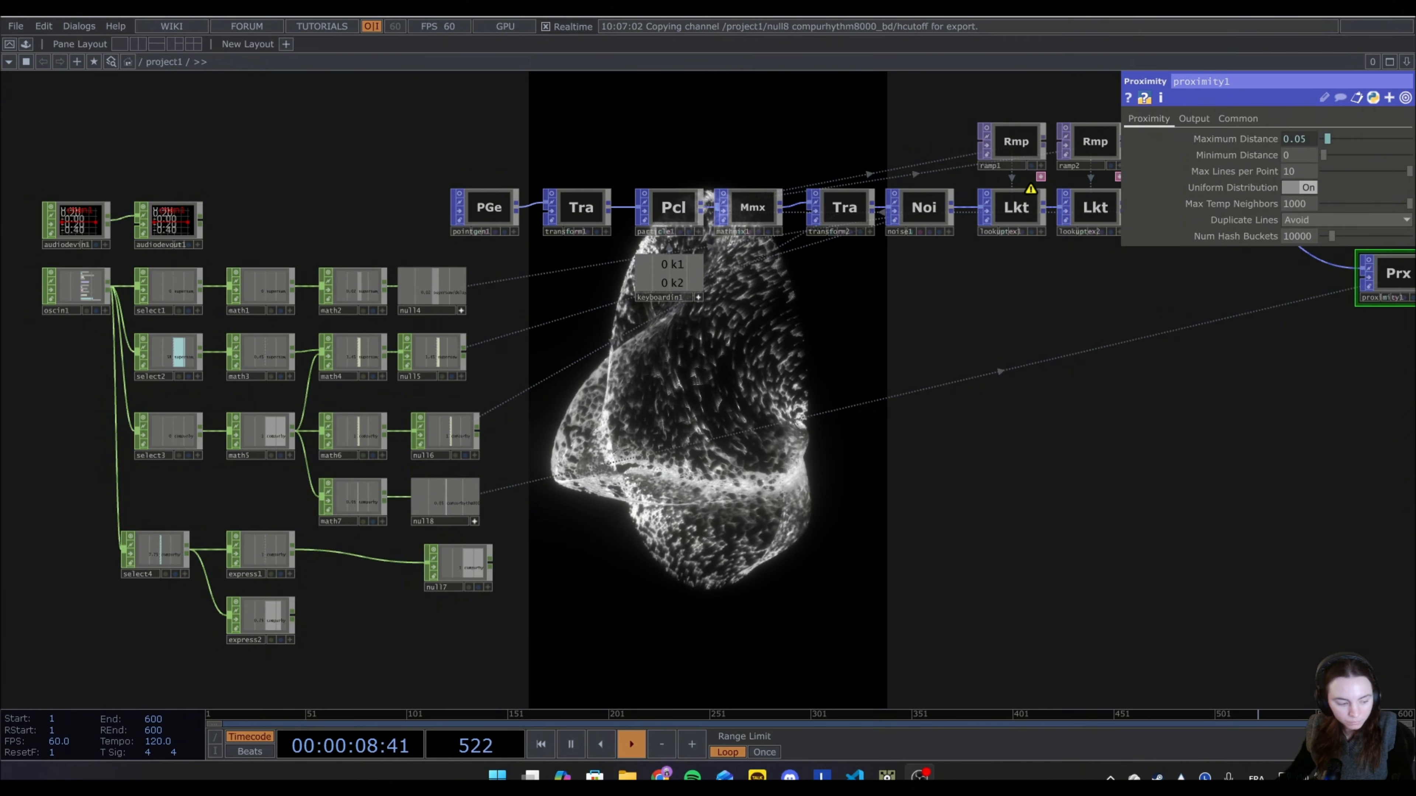
Switch to the Strudel REPL and test the proximity link during playback, raising hpfSlider to 1200 and lowering it to 0.
key("alt+Tab")
left_click_drag(613, 108, 980, 536)
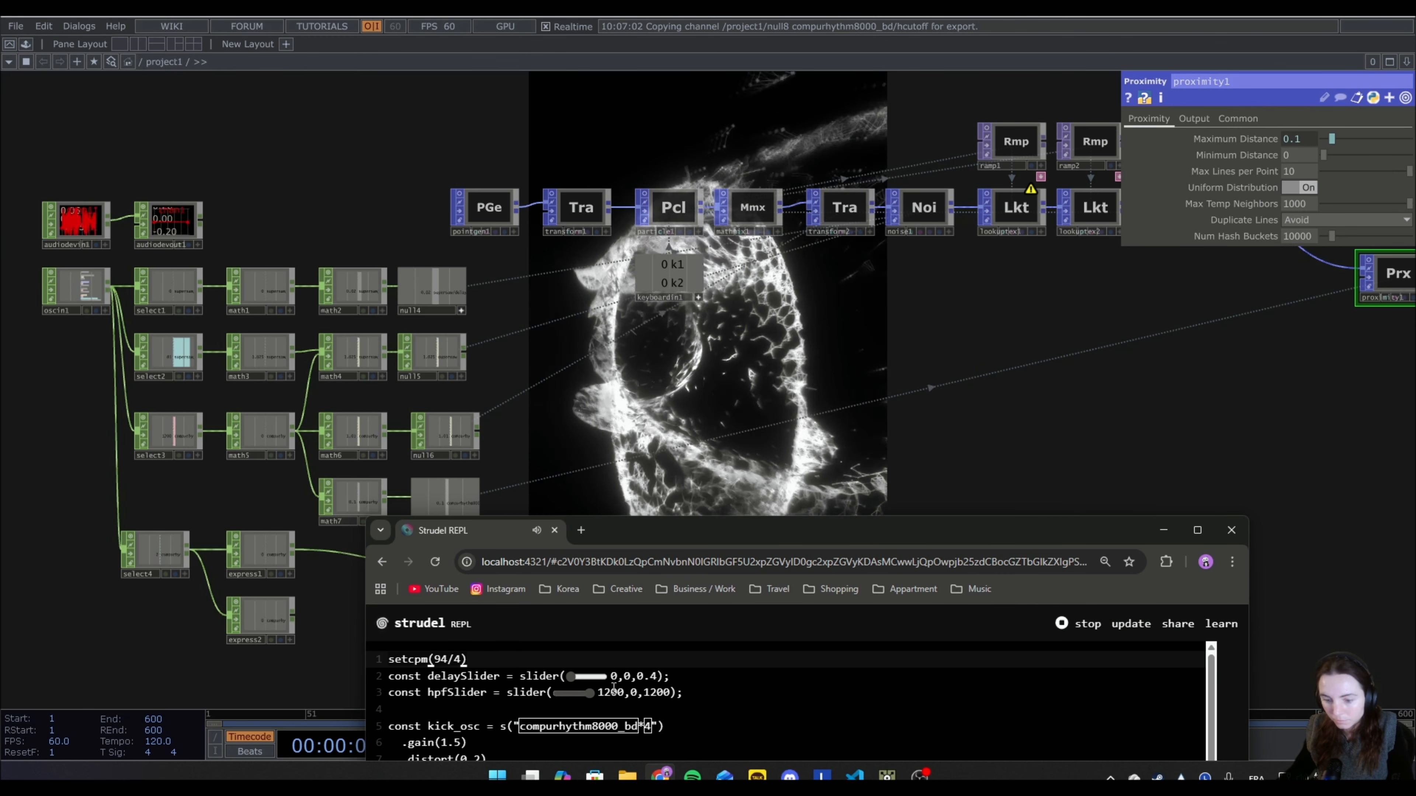
mouse_move(571, 677)
left_mouse_down()
mouse_move(647, 686)
mouse_move(553, 690)
left_mouse_up()
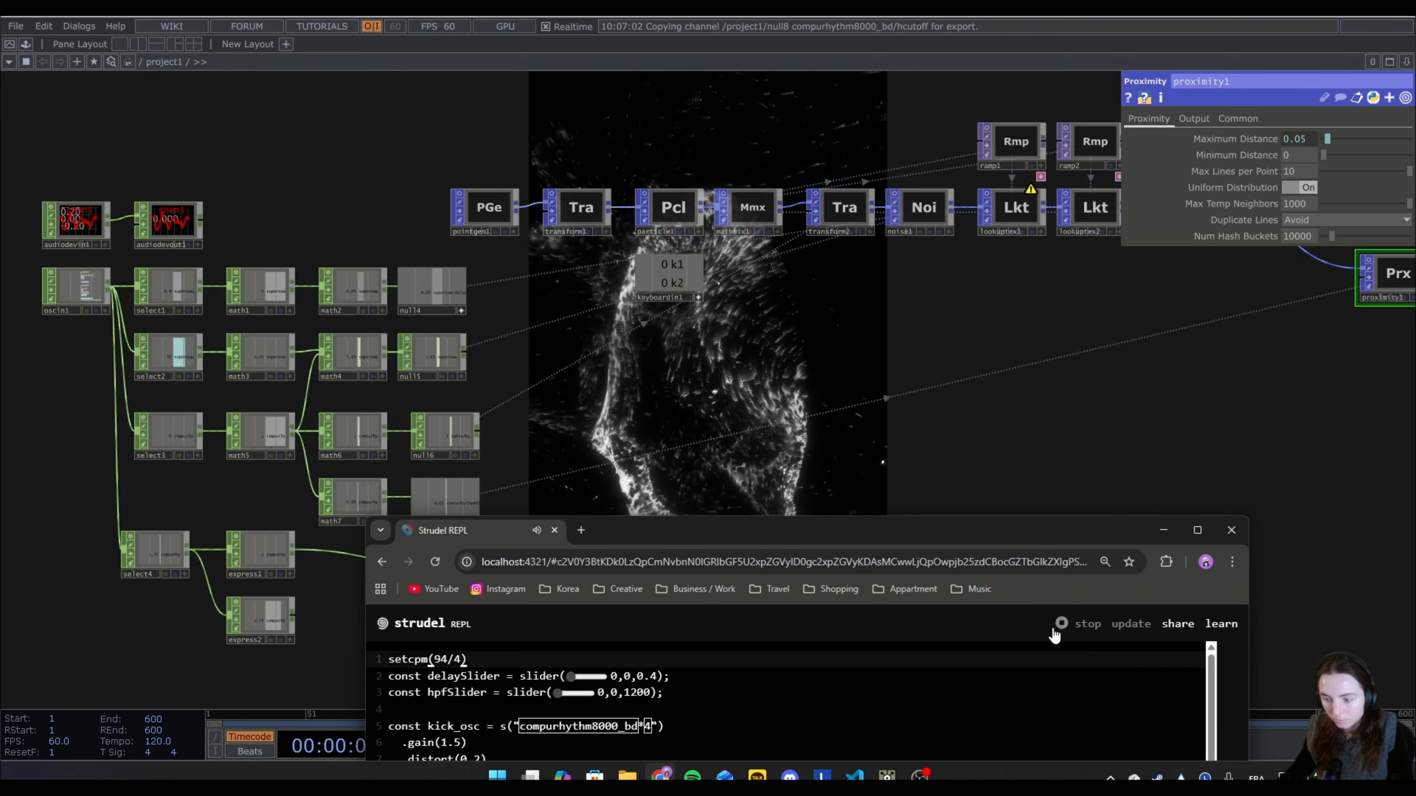
left_click(1163, 530)
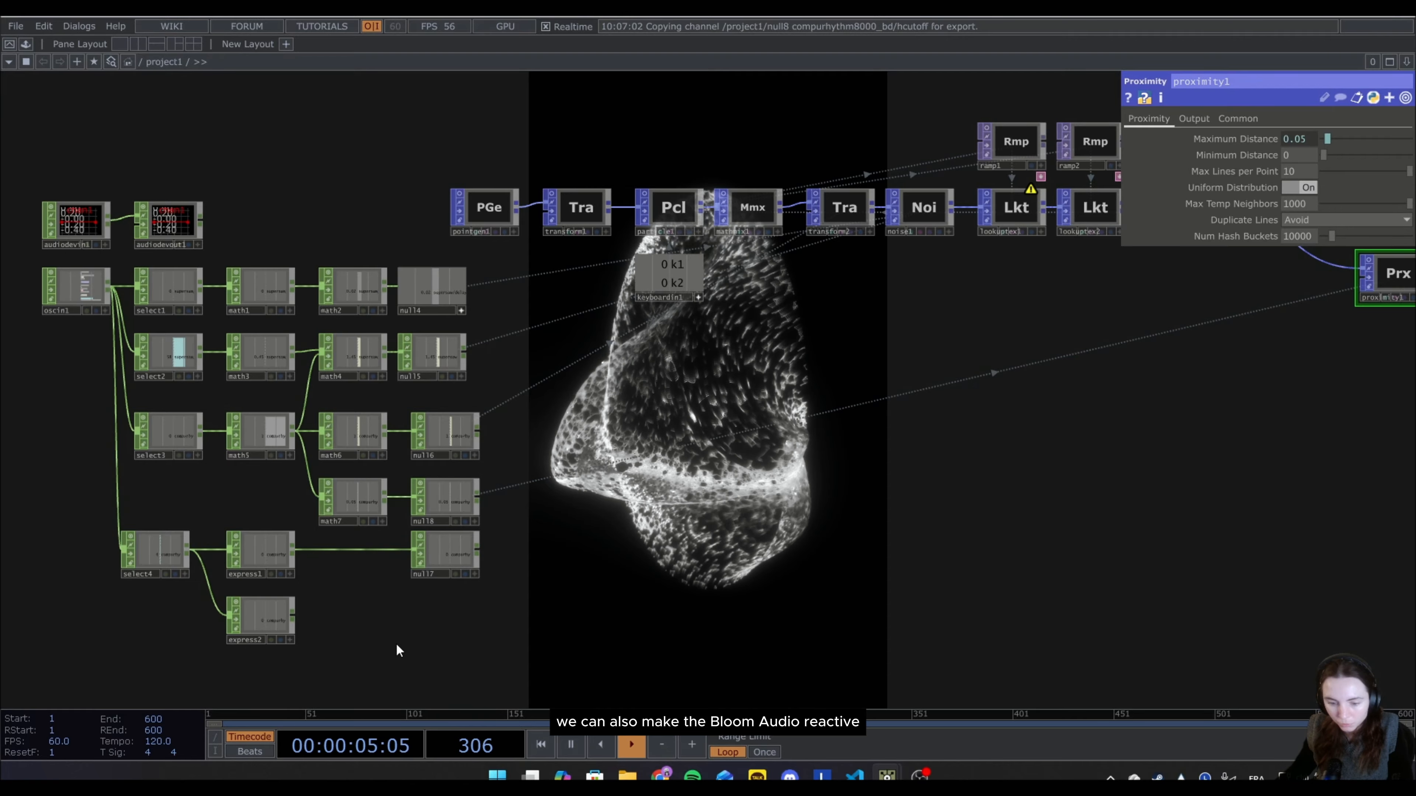
Add a Math CHOP fed by express2.
left_click_drag(395, 643, 465, 566)
left_click(303, 543)
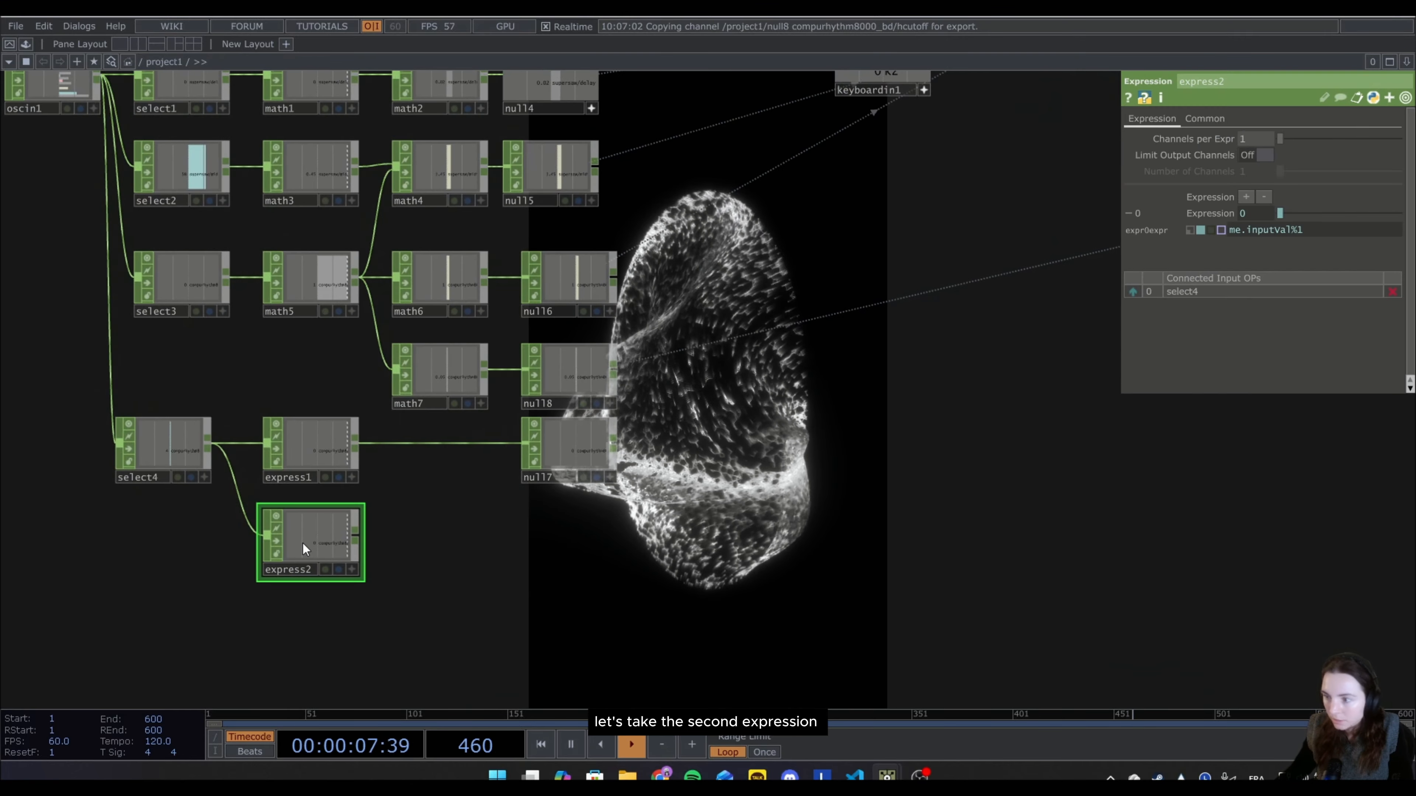
right_click(357, 537)
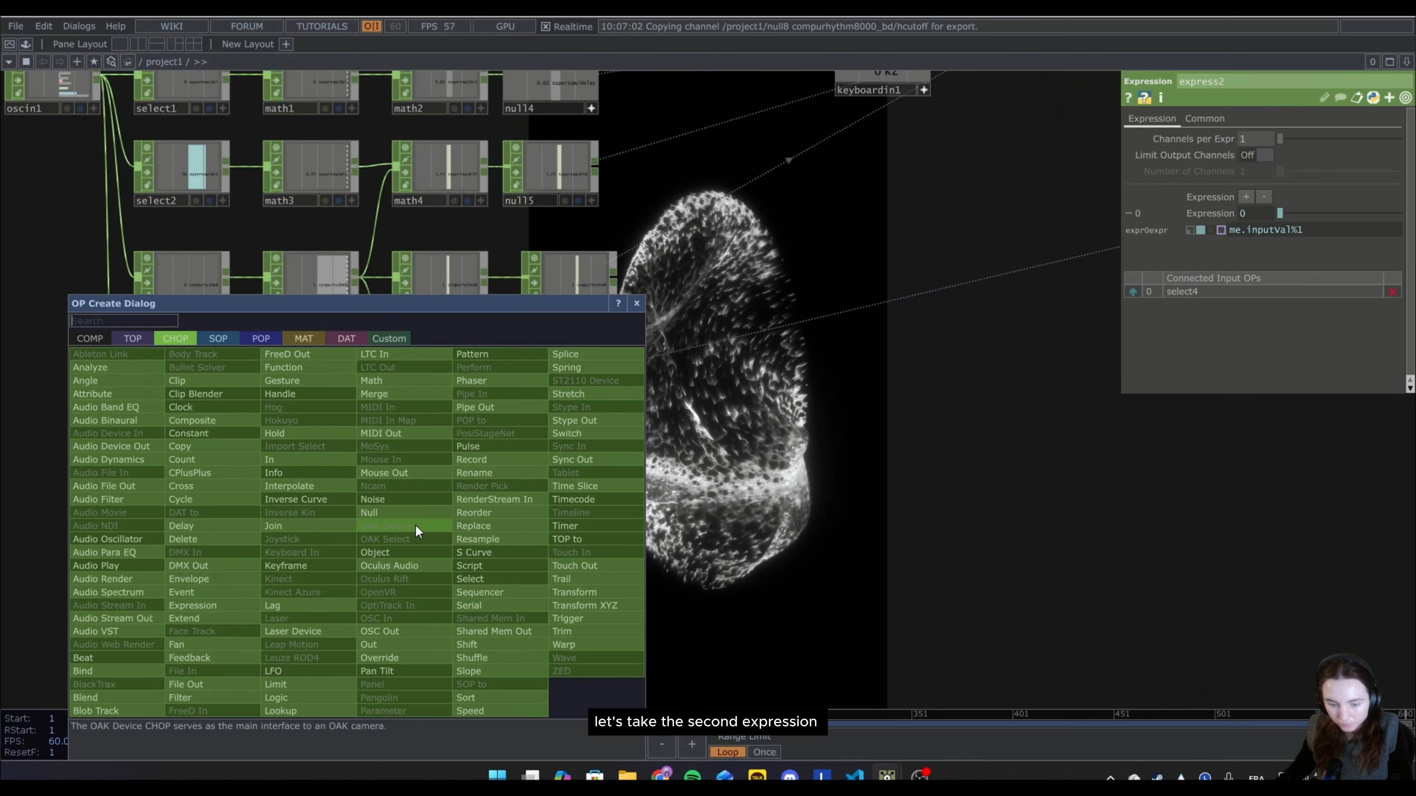
type("ma")
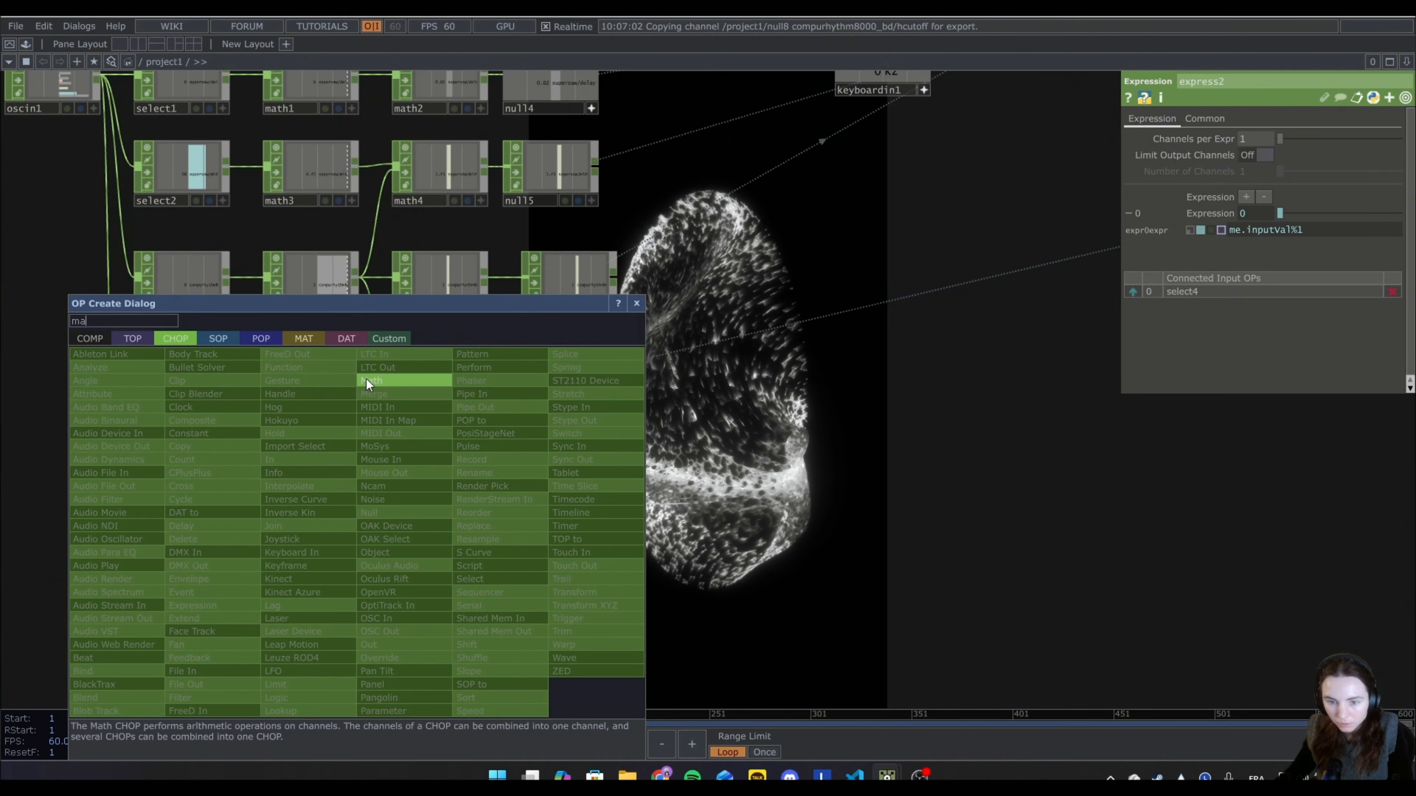
left_click(368, 381)
left_click(461, 540)
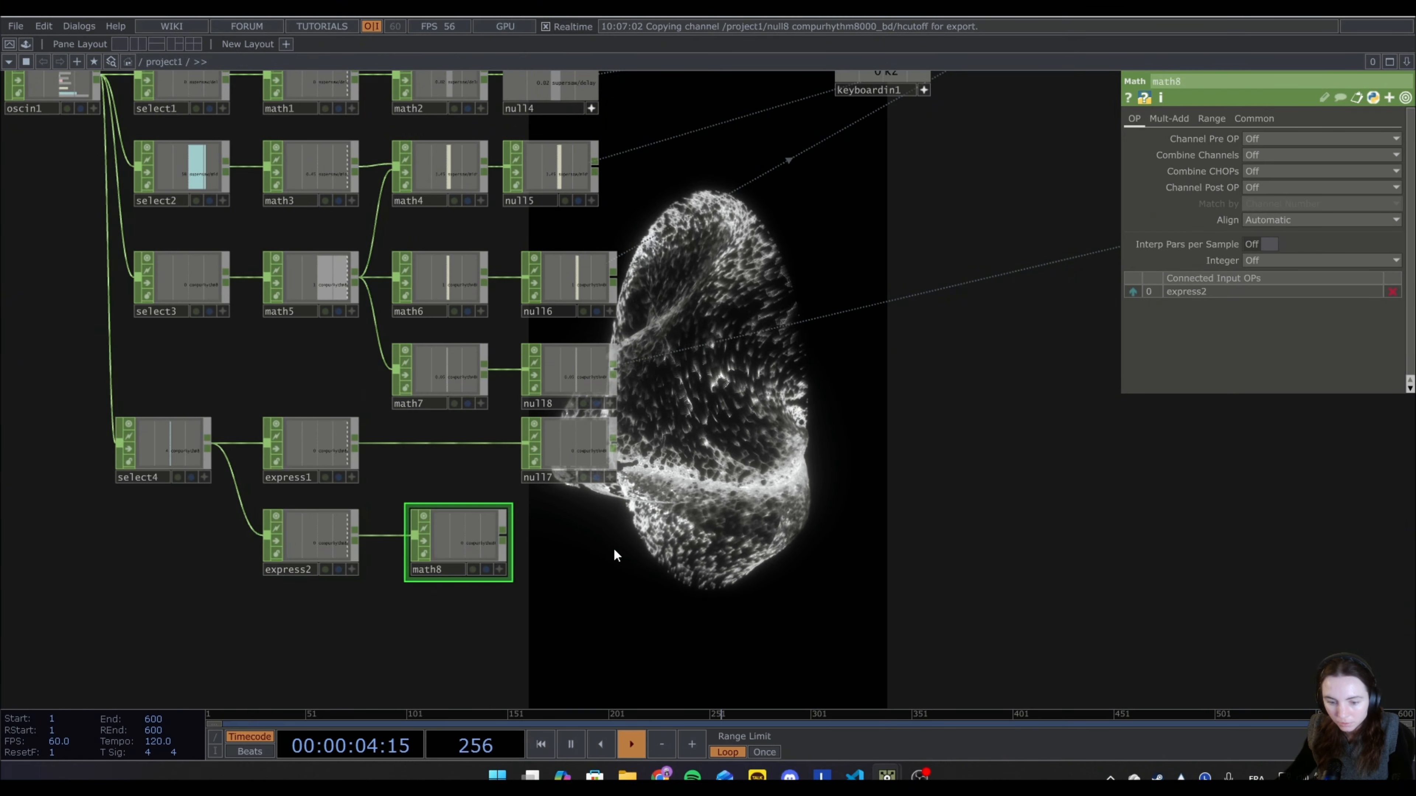
Set math8's To Range to 0.1 and 0.5.
left_click(1213, 117)
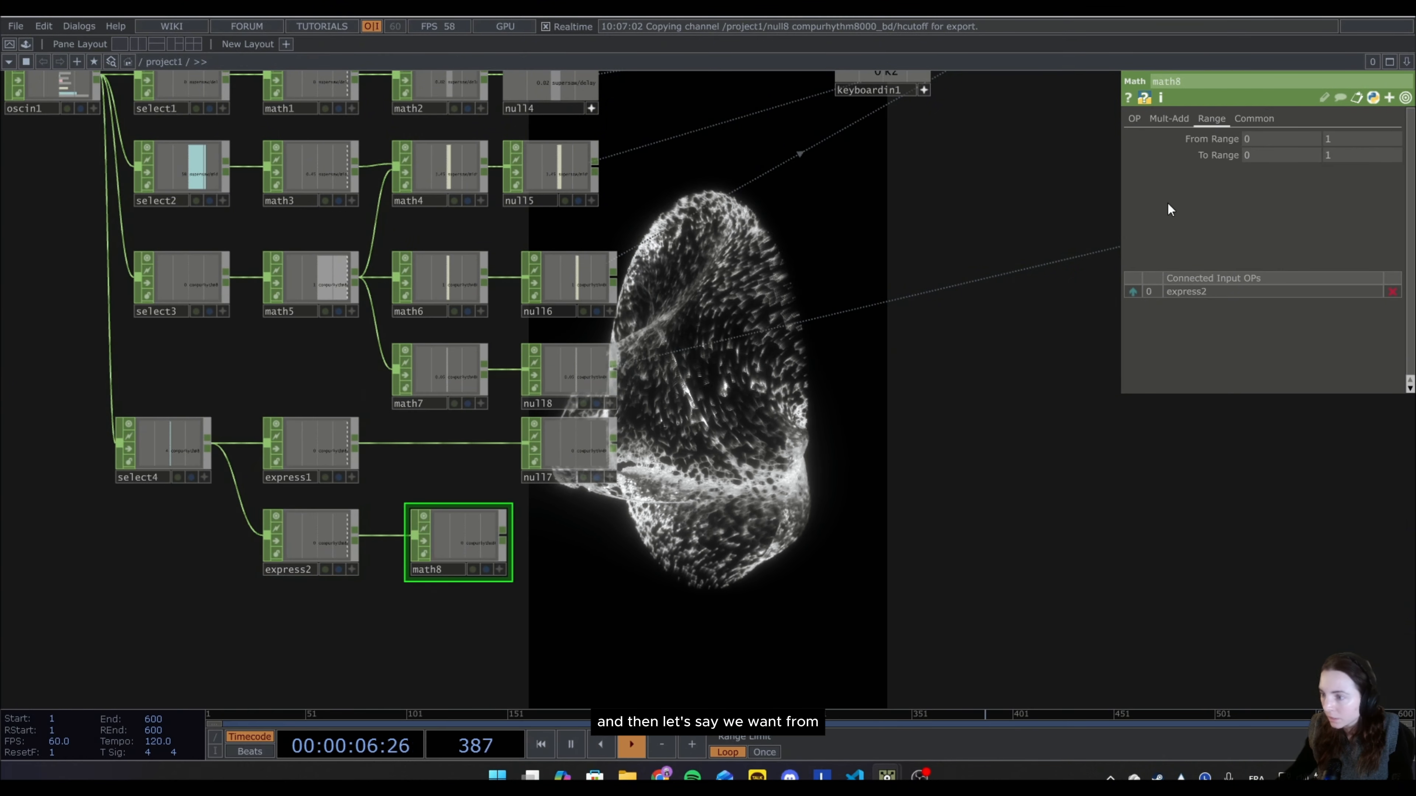
left_click(1273, 152)
type("0.")
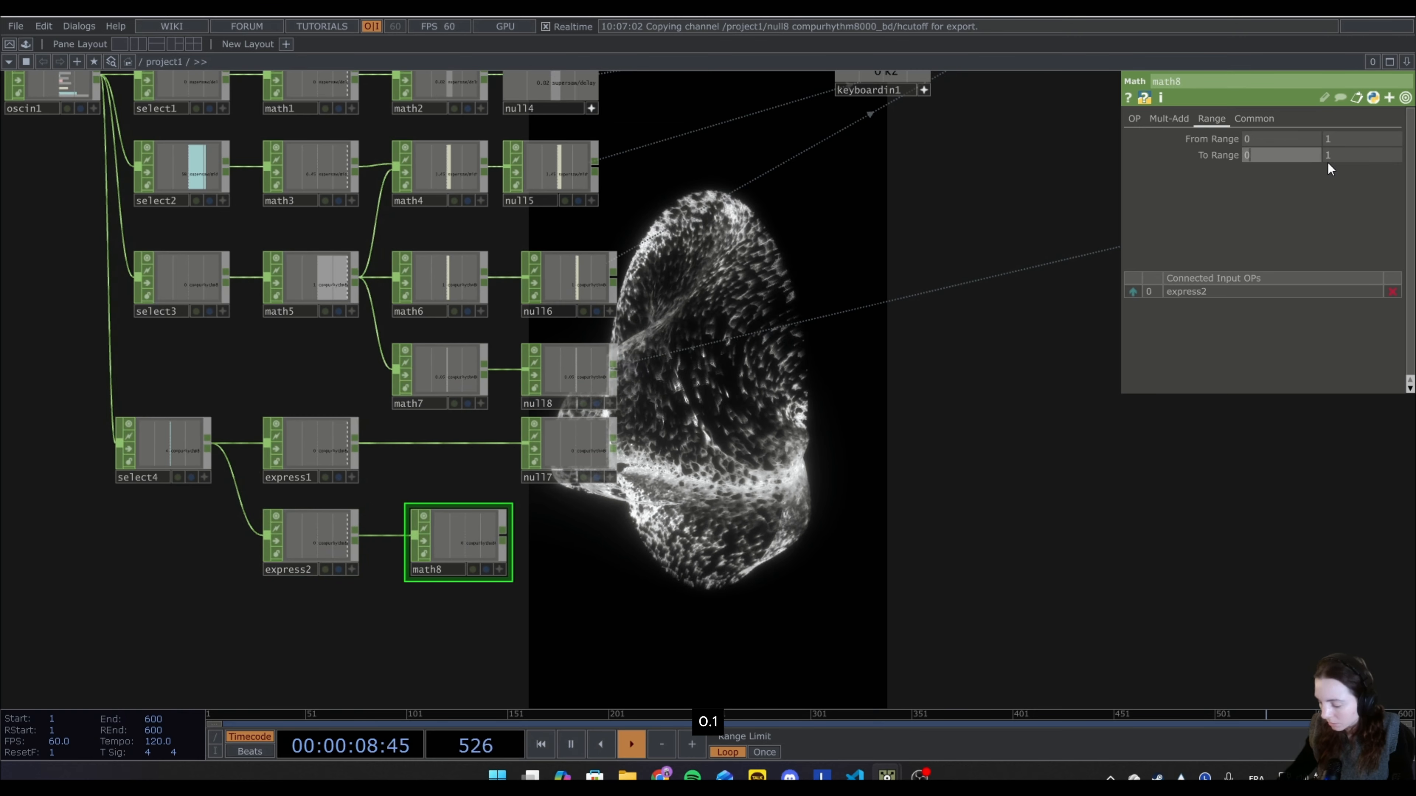
type("1")
key("Return")
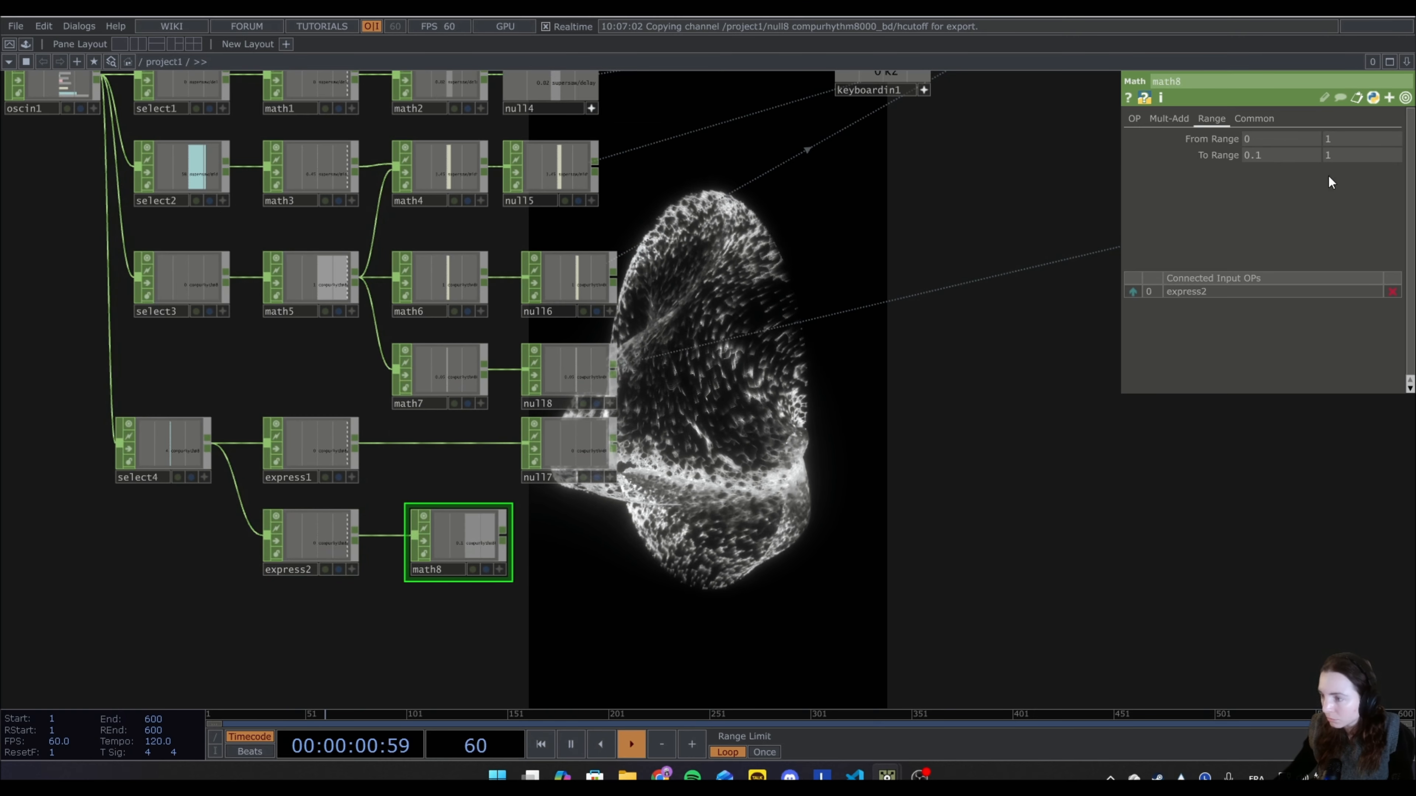
left_click(1349, 154)
type("0.5")
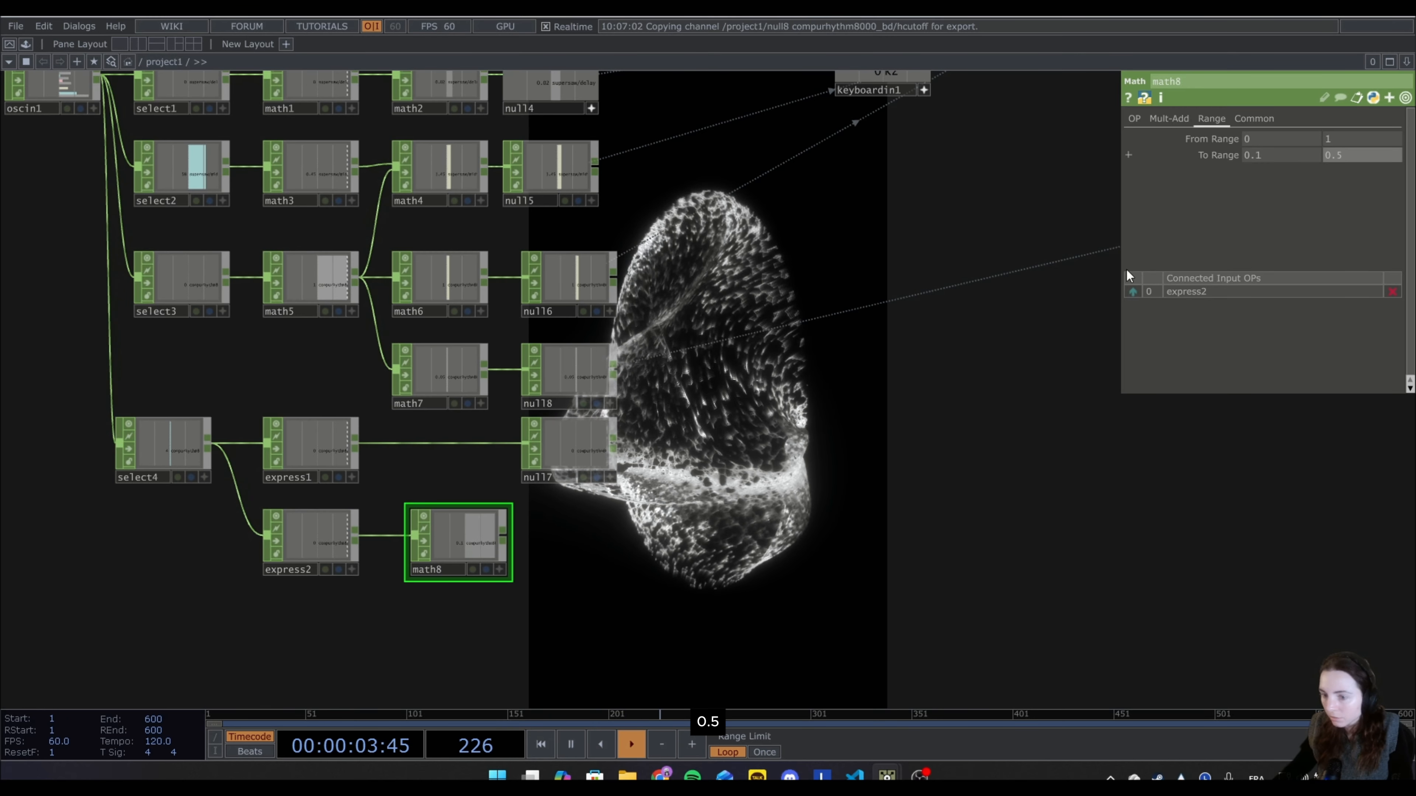
key("Return")
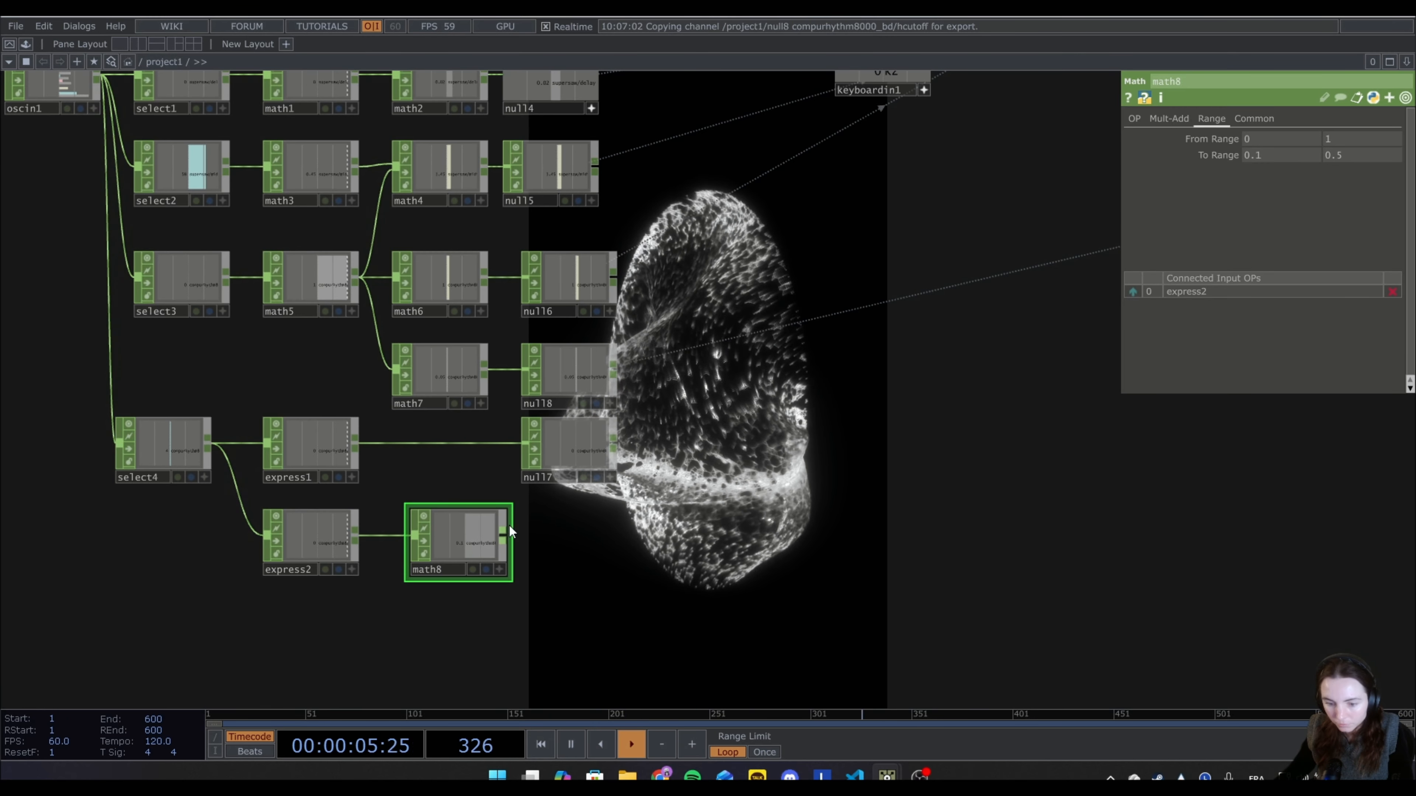
Add a Null CHOP after math8.
key("Tab")
left_click(517, 512)
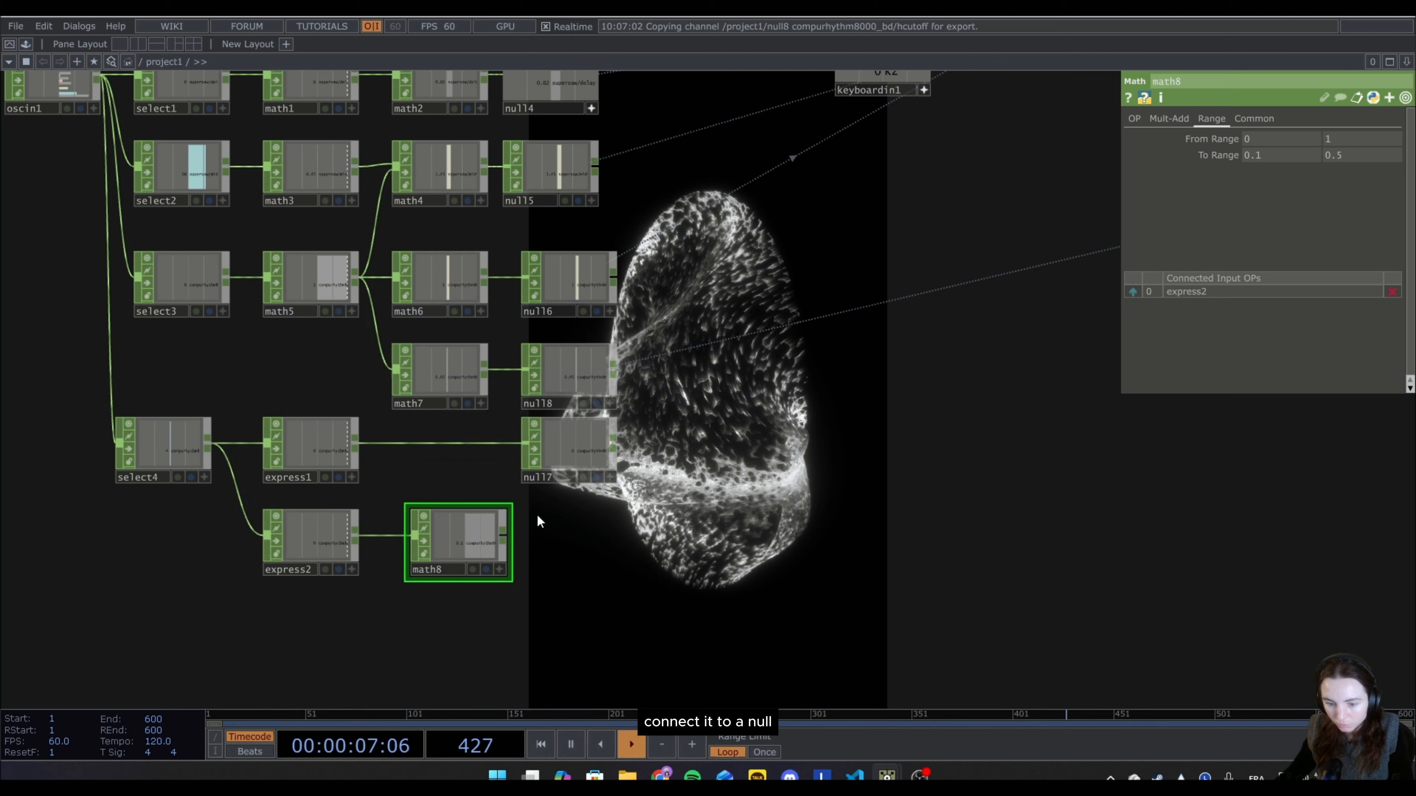
left_click(585, 541)
Export null9's compurhythm8000_bd/cycle channel to the Bloom Intensity of bloom1.
key("h")
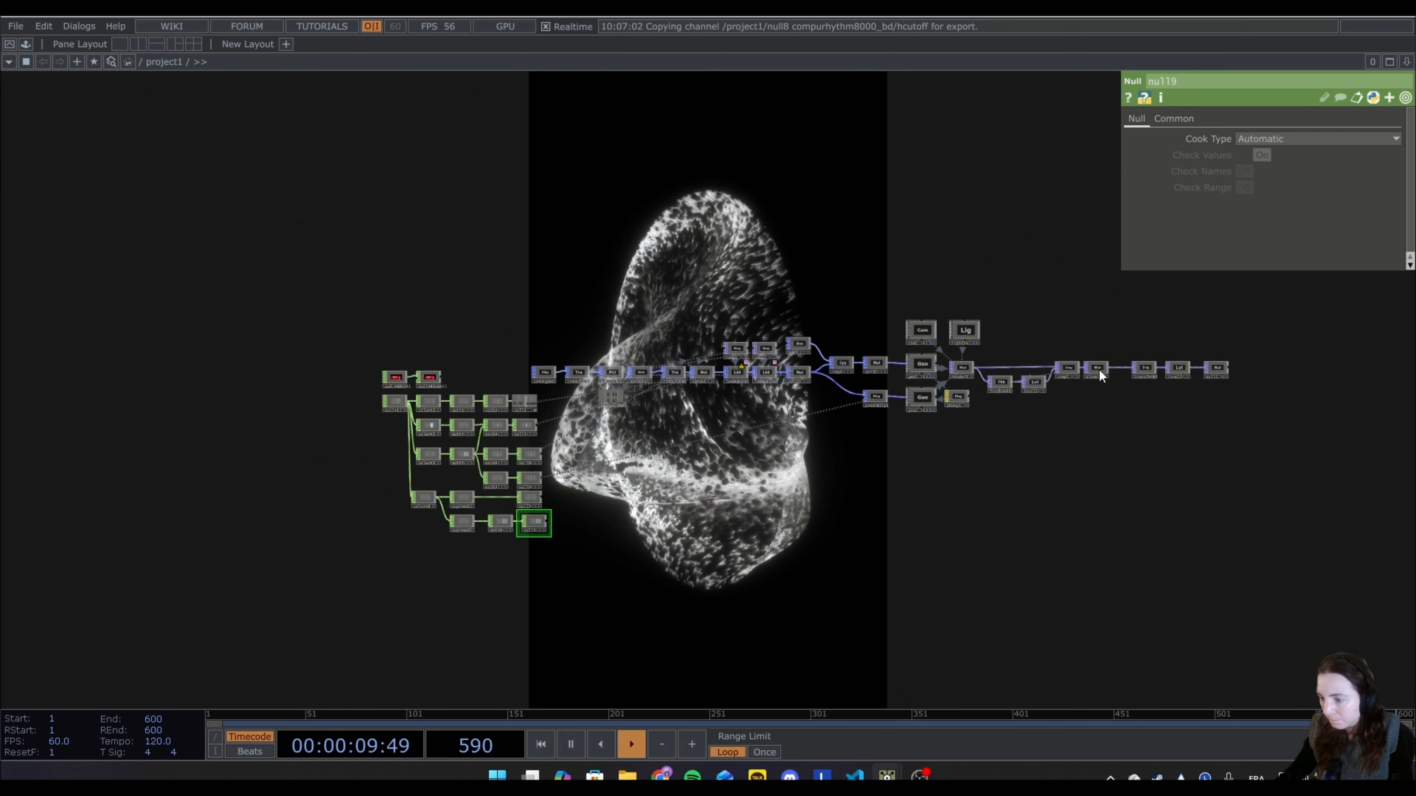
left_click(1097, 369)
scroll(612, 560, "up", 5)
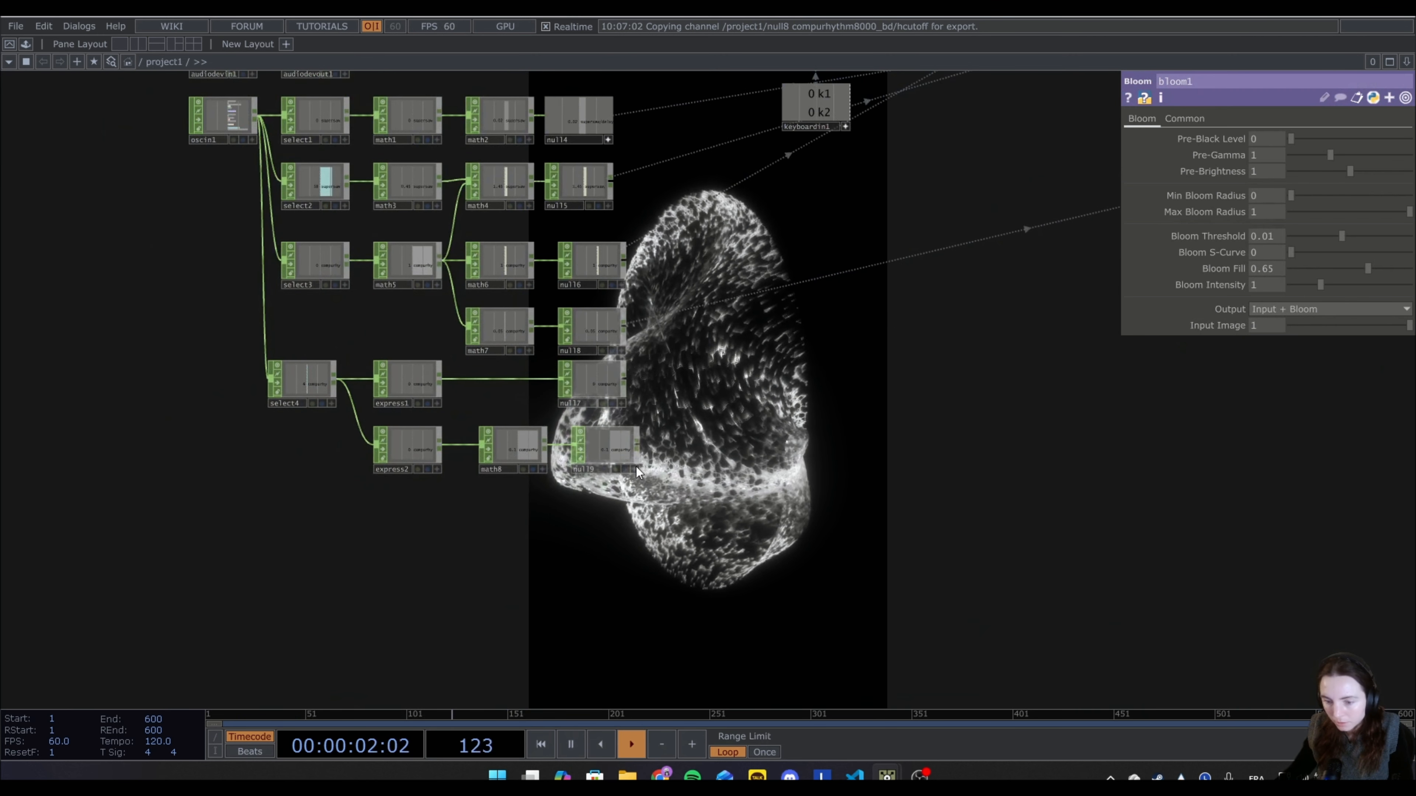
left_click_drag(637, 470, 1264, 285)
left_click(1274, 279)
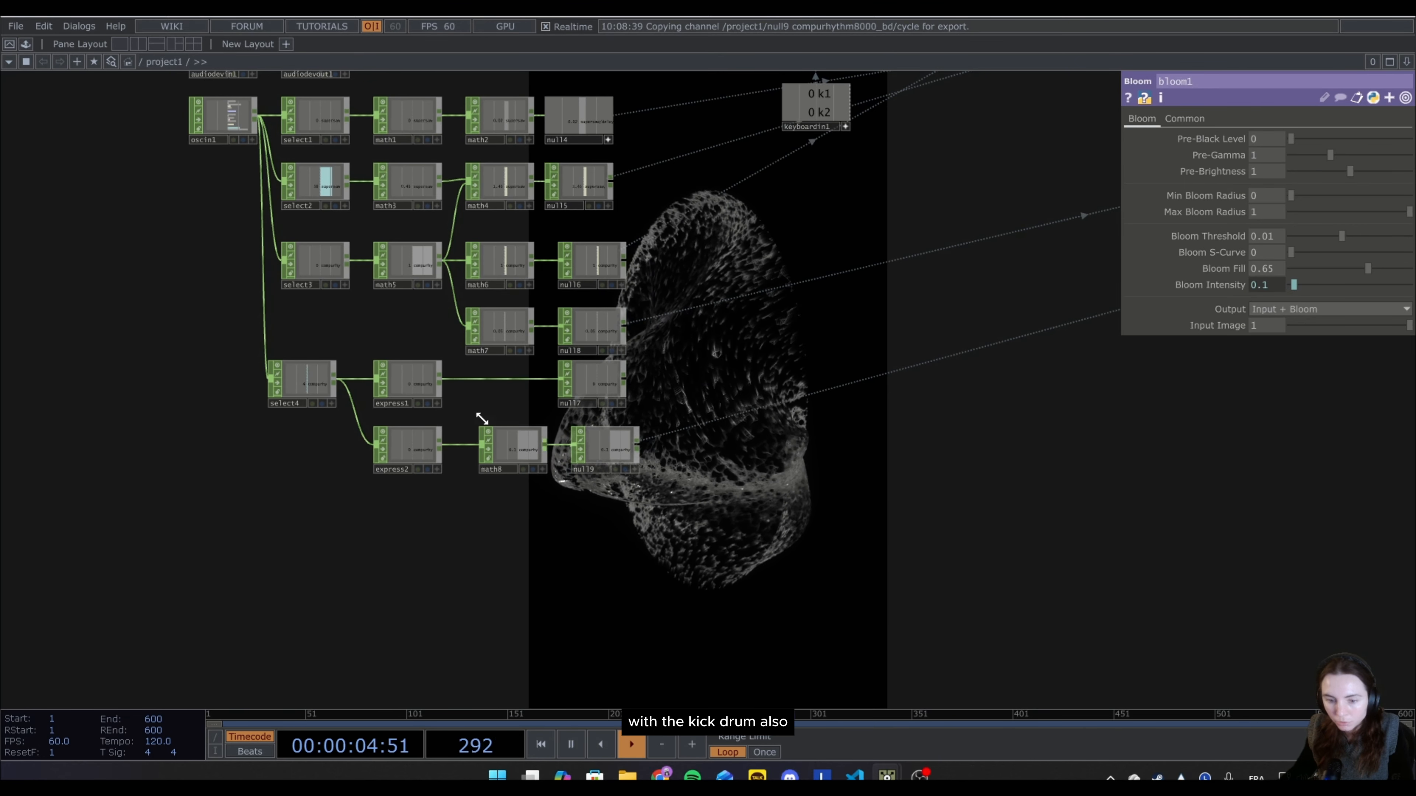
Export the compurhythm8000_bd/cycle channel of null7, fed by express1, to the Invert value of level2.
scroll(598, 421, "down", 3)
scroll(427, 465, "up", 5)
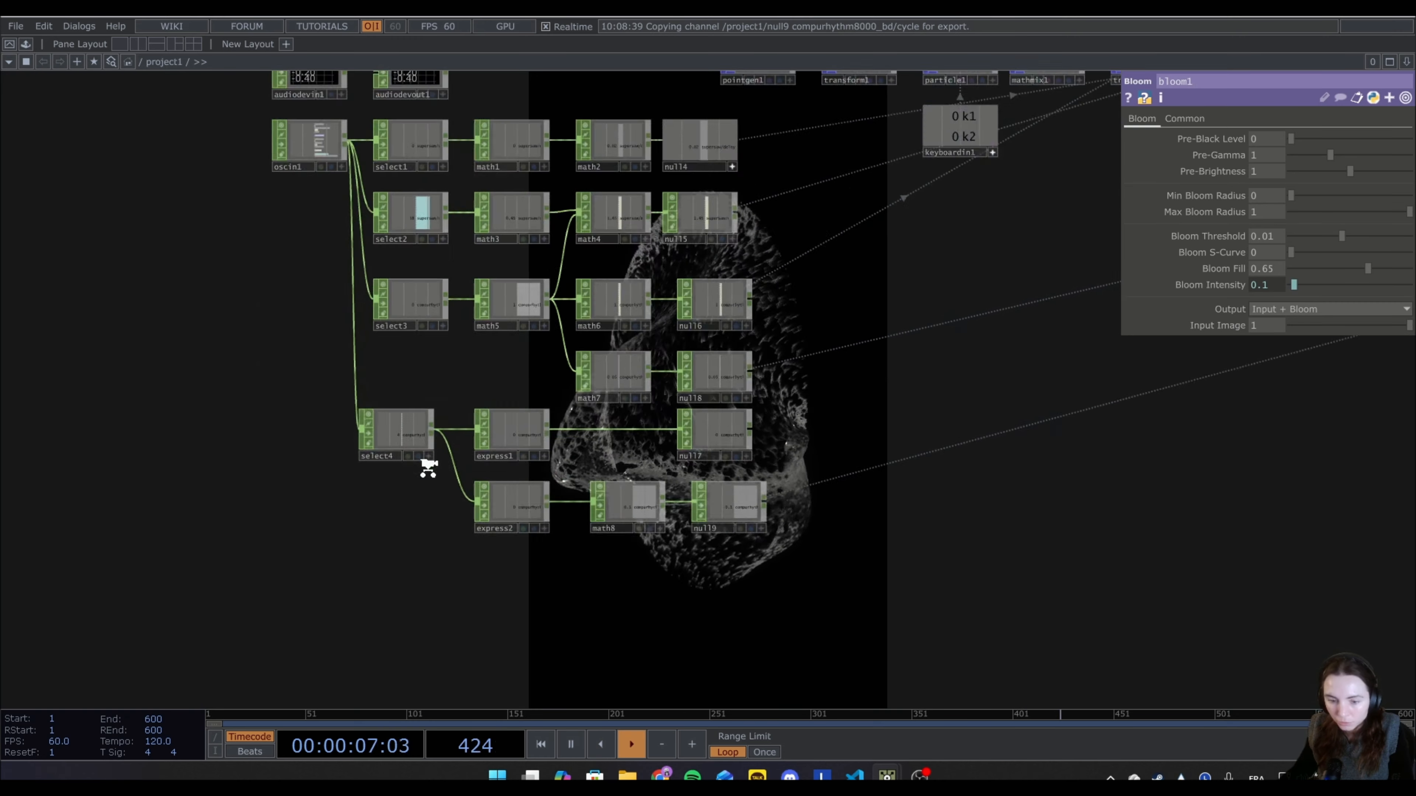
left_click(574, 438)
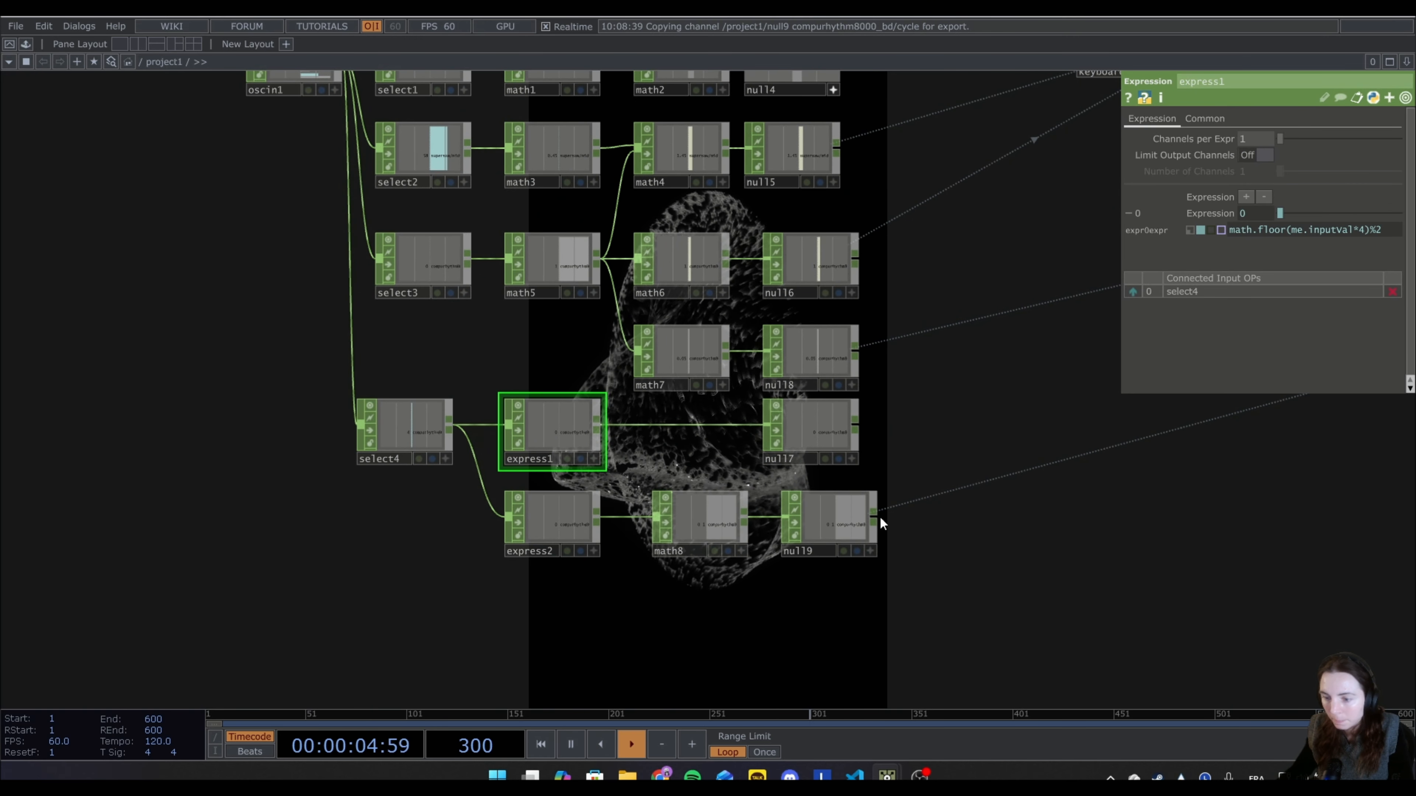
scroll(880, 519, "down", 3)
left_click_drag(1121, 453, 268, 546)
left_click_drag(1027, 431, 875, 475)
left_click_drag(1017, 433, 889, 447)
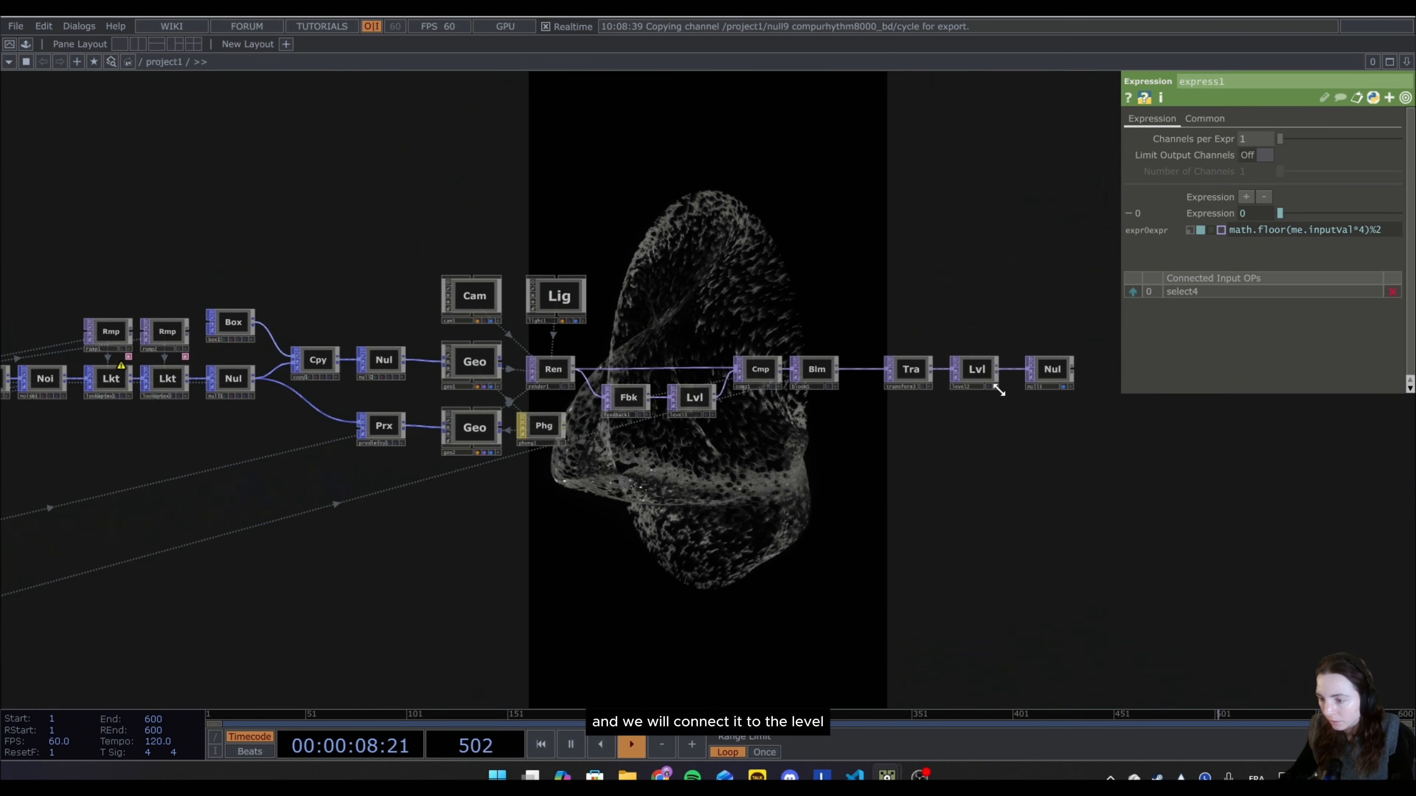
left_click(978, 371)
left_click_drag(106, 703, 720, 428)
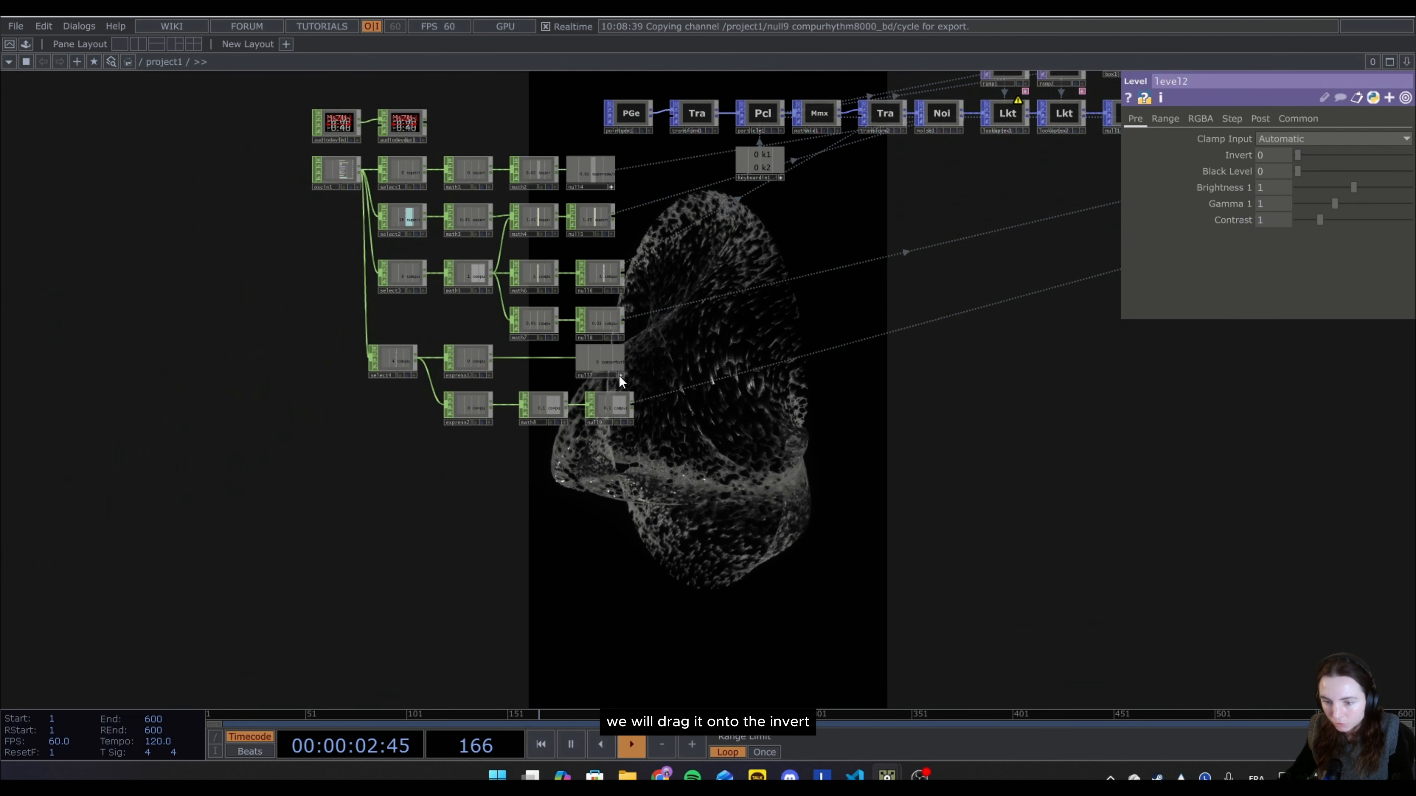
left_click_drag(601, 361, 1270, 158)
Start playback in the Strudel REPL and raise hpfSlider to 1200 to test the bloom and invert links.
left_click_drag(1, 217, 1031, 486)
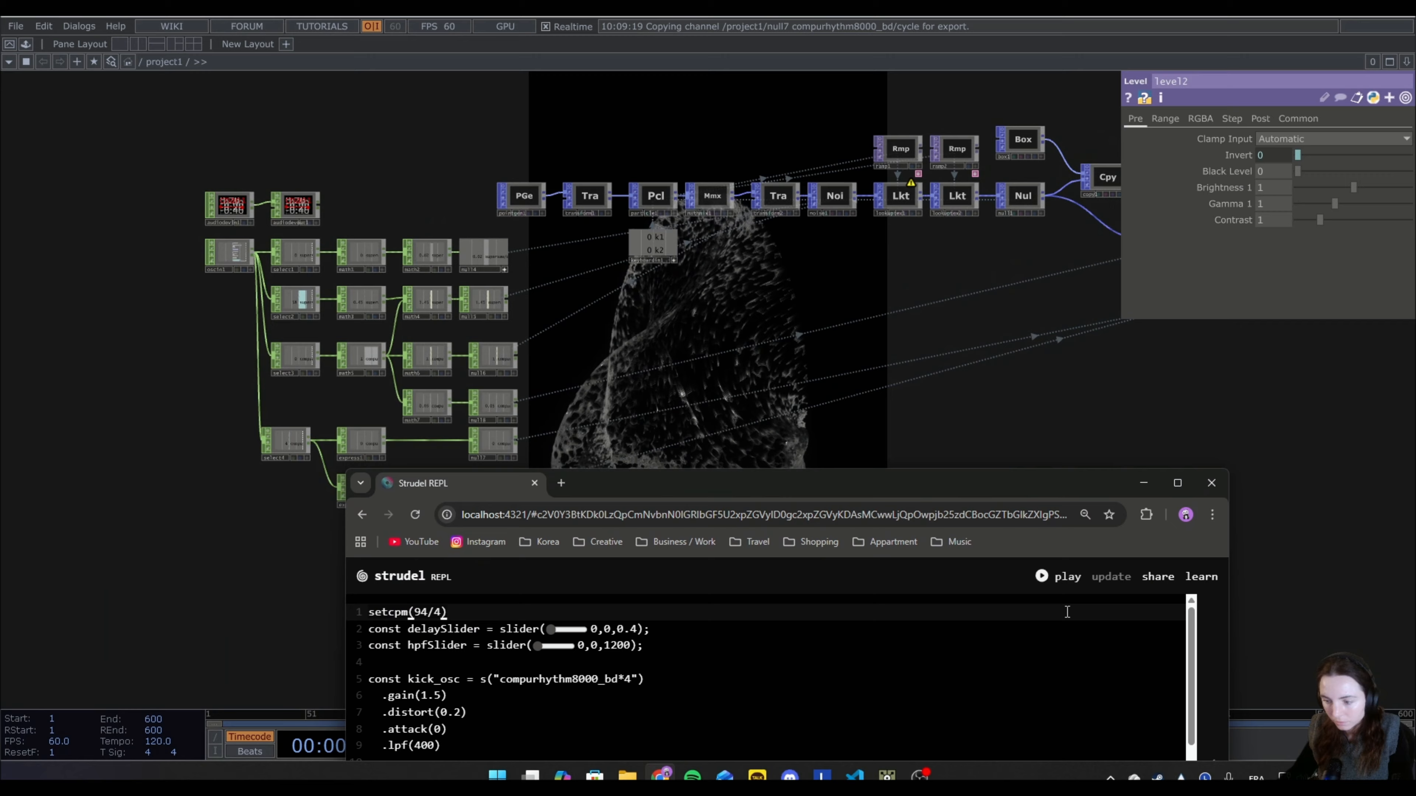
left_click(1059, 580)
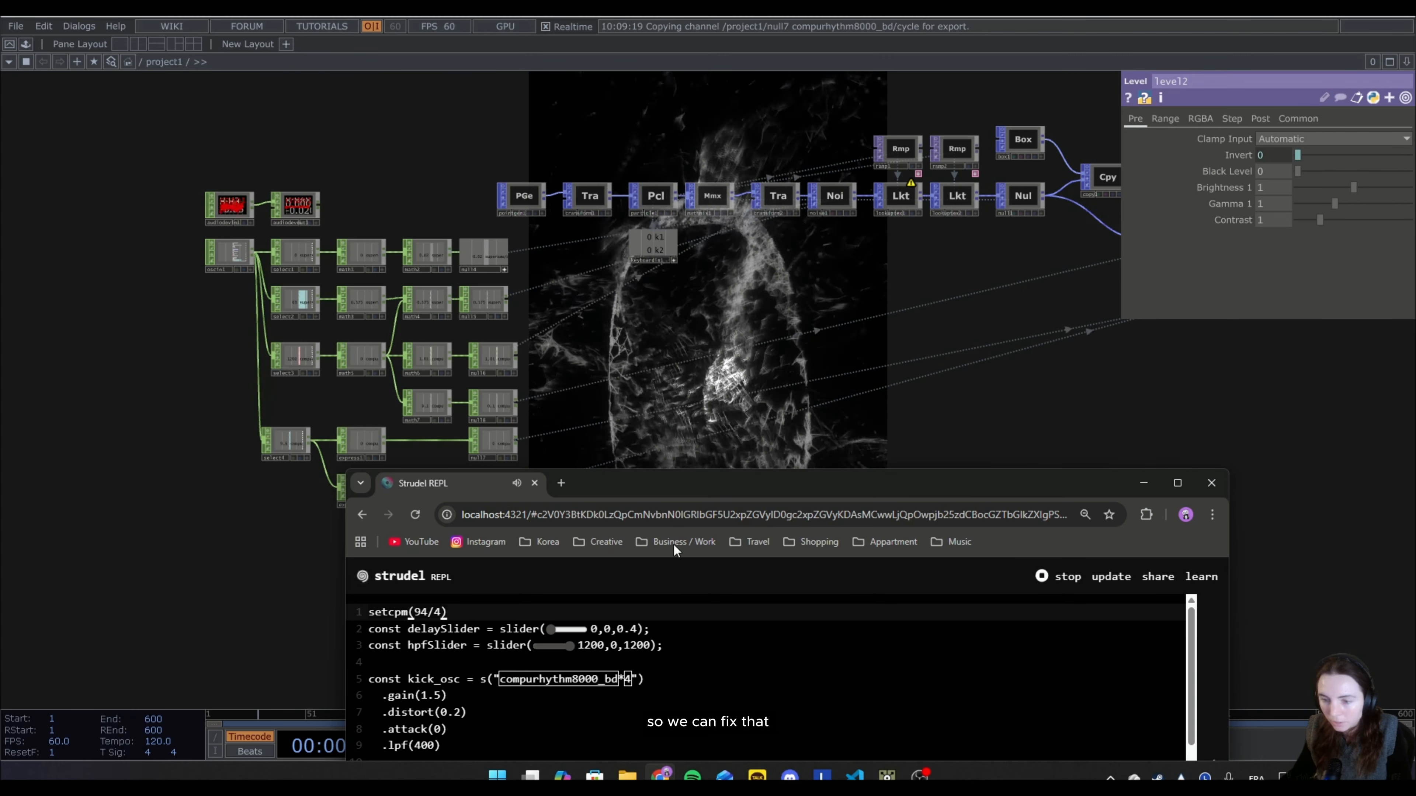
left_click(513, 249)
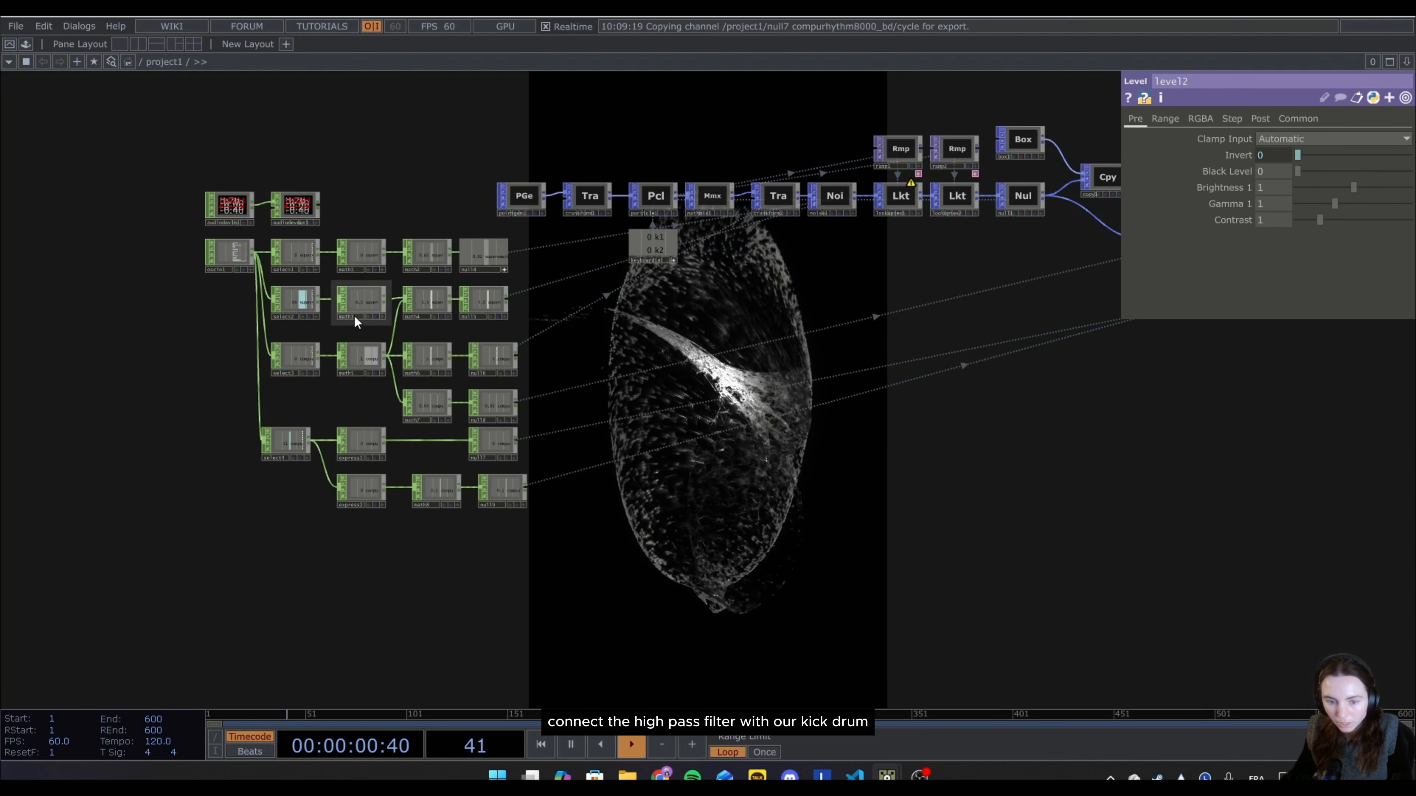
Move express2, math8 and null9 down to free space below the express1 row.
scroll(389, 561, "up", 2)
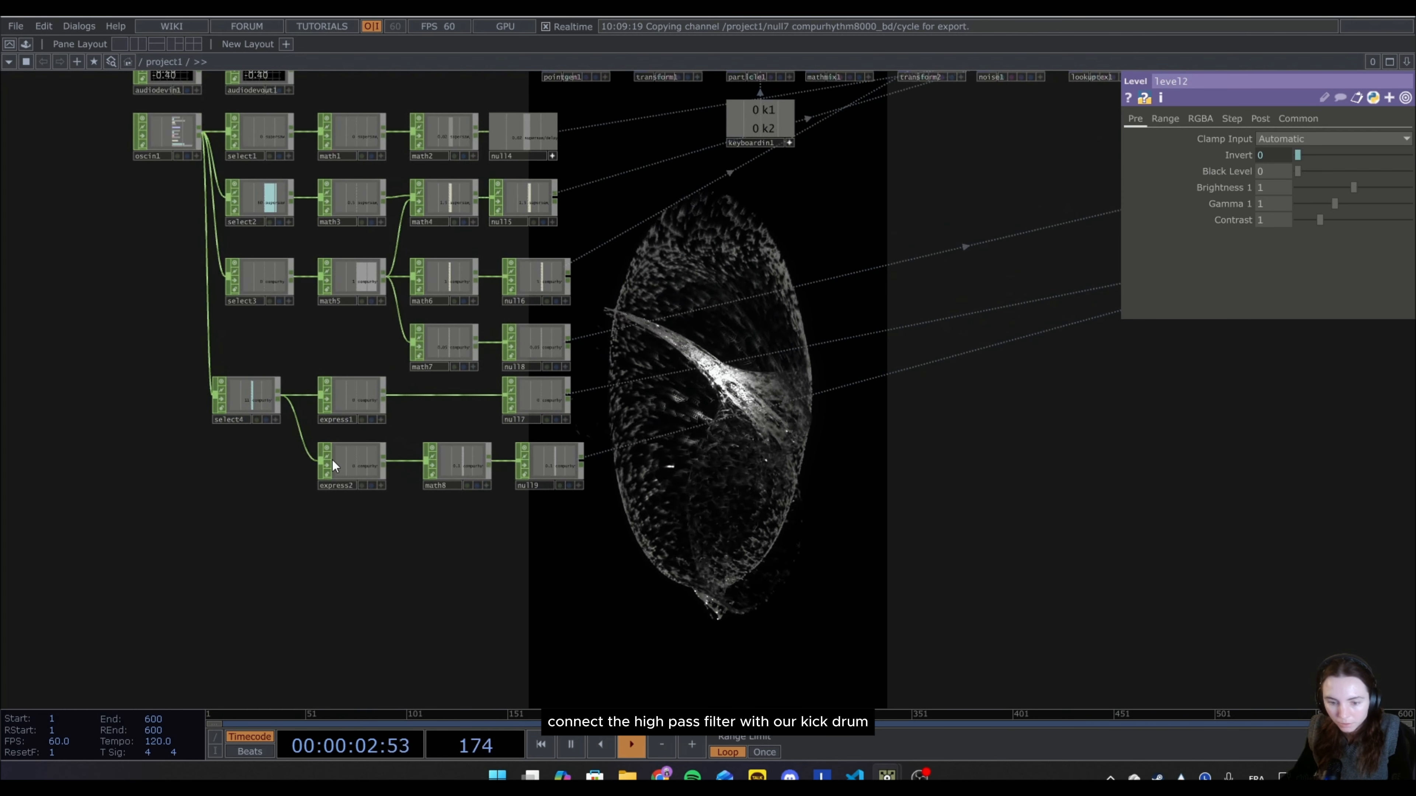
left_click_drag(462, 466, 462, 546)
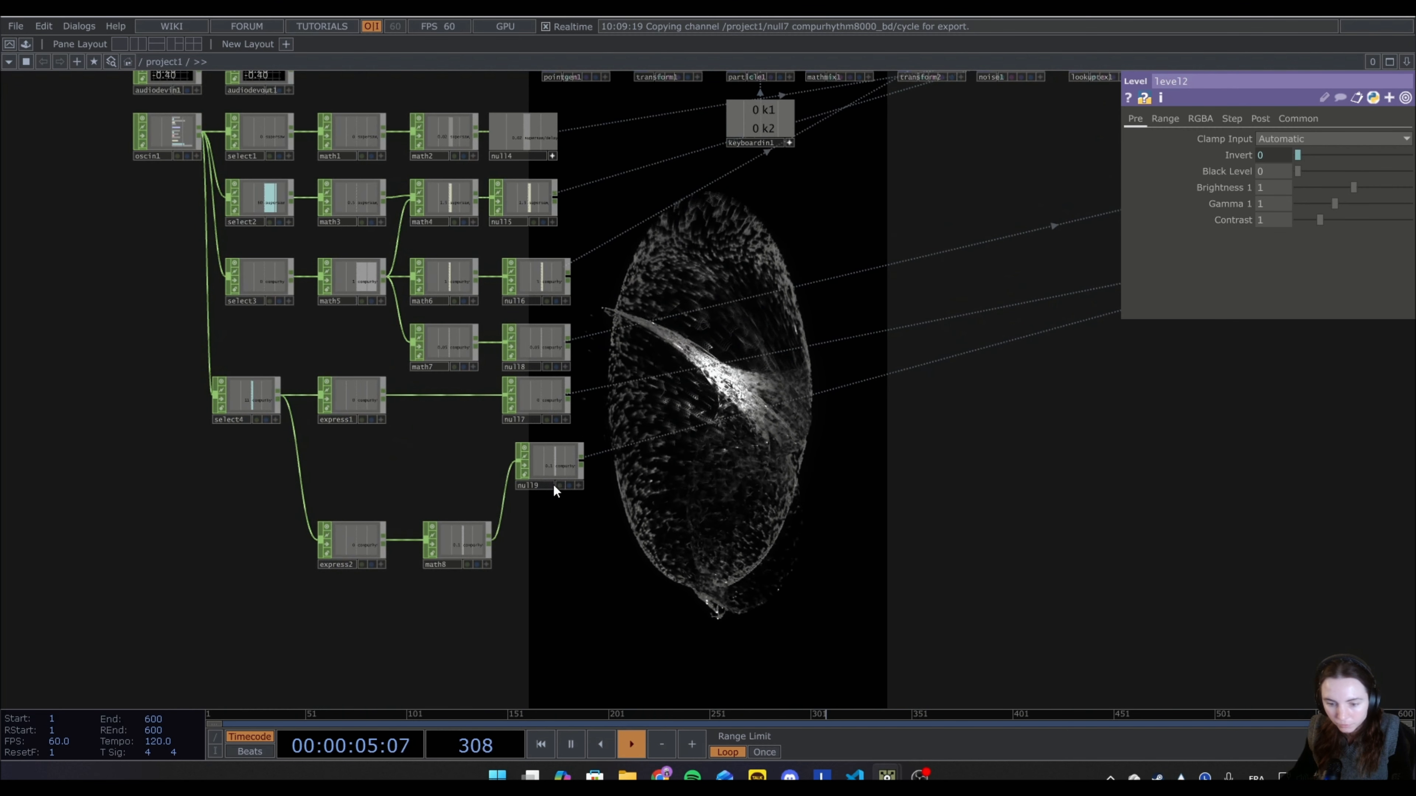
left_click_drag(539, 481, 540, 560)
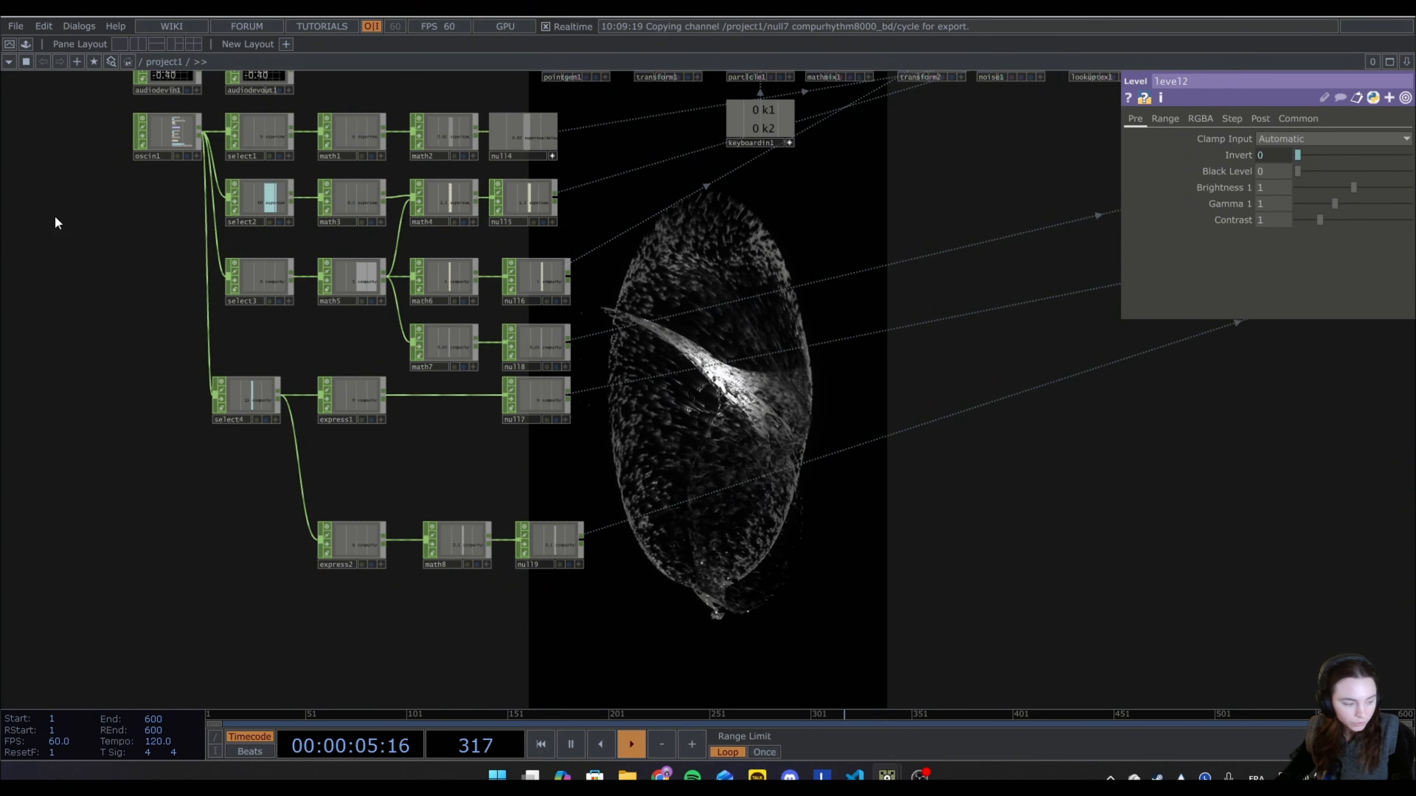
Insert a Math CHOP between express1 and null7.
right_click(384, 395)
type("ma")
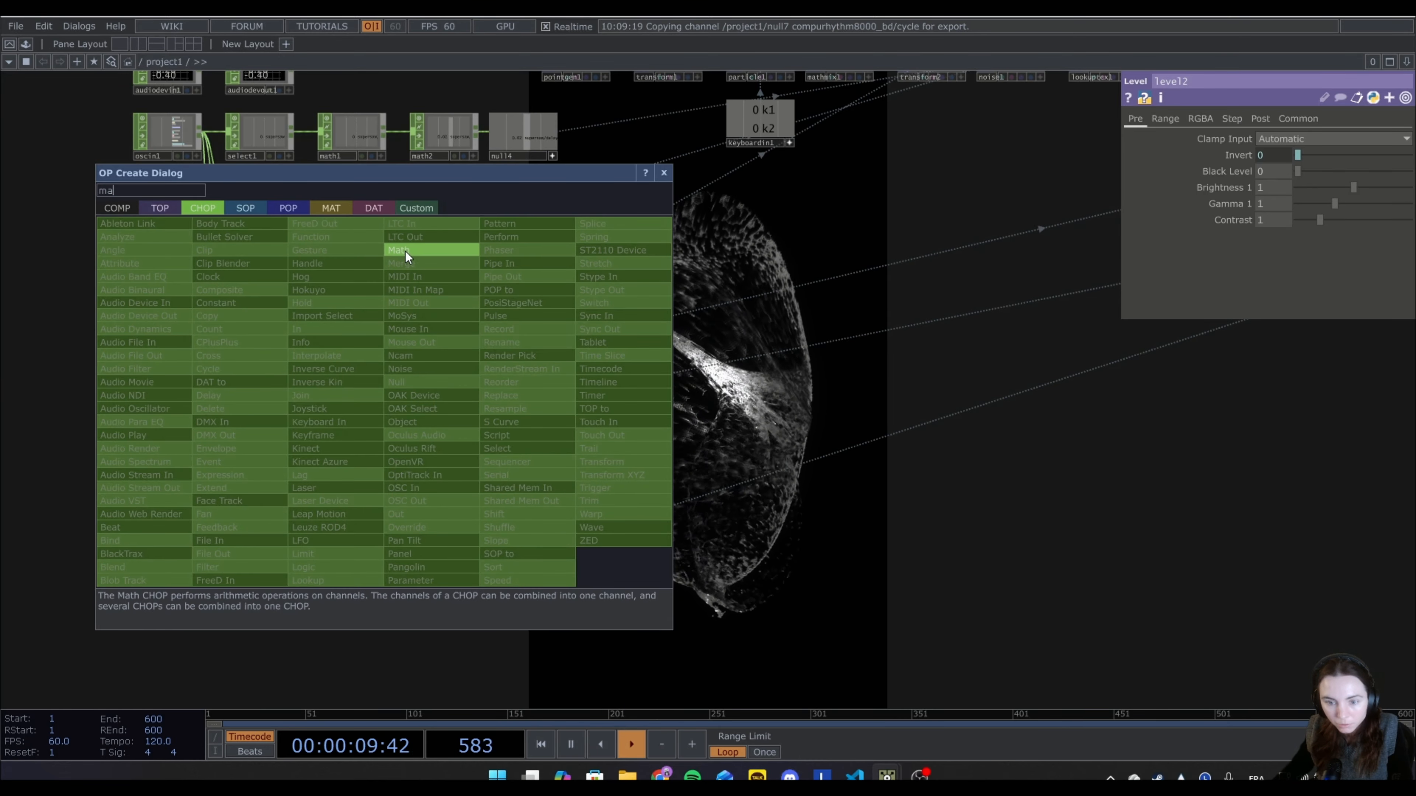
left_click(407, 251)
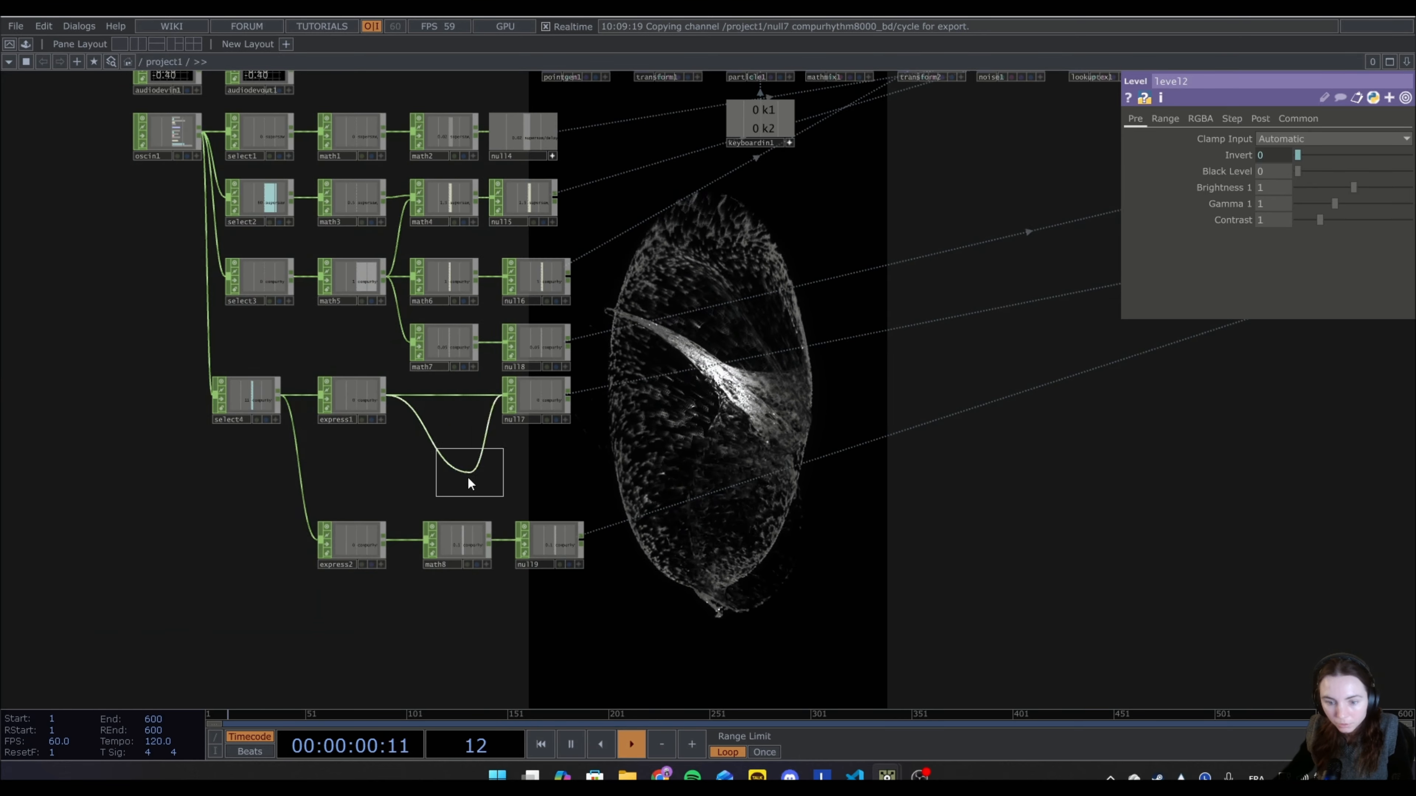
left_click(433, 403)
Set math9's Multiply to -1.
left_click(1211, 118)
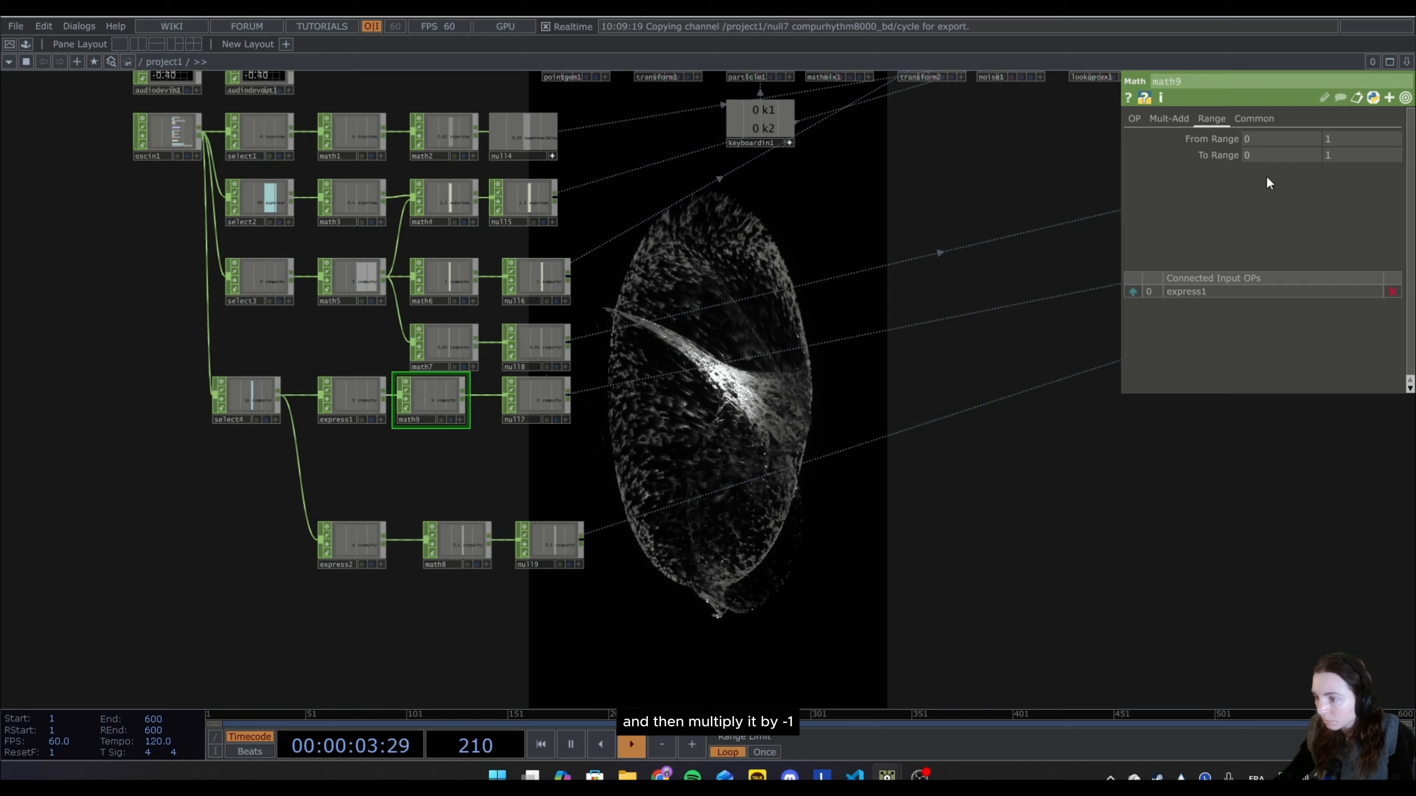
left_click(1182, 122)
left_click(1245, 158)
type("-1")
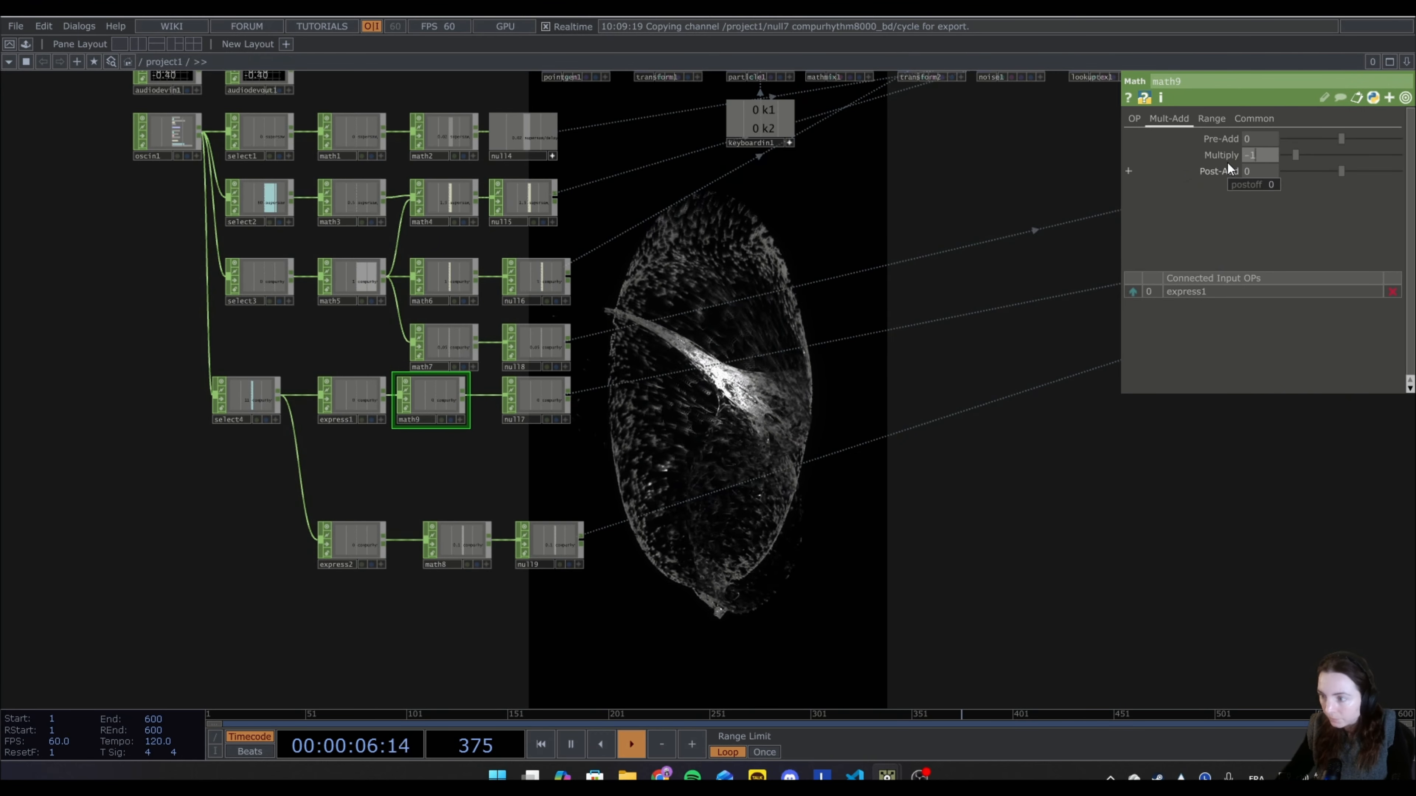
key("Return")
Make room before null7 and insert a second Math CHOP between math9 and null7.
left_click_drag(537, 403, 650, 400)
right_click(466, 393)
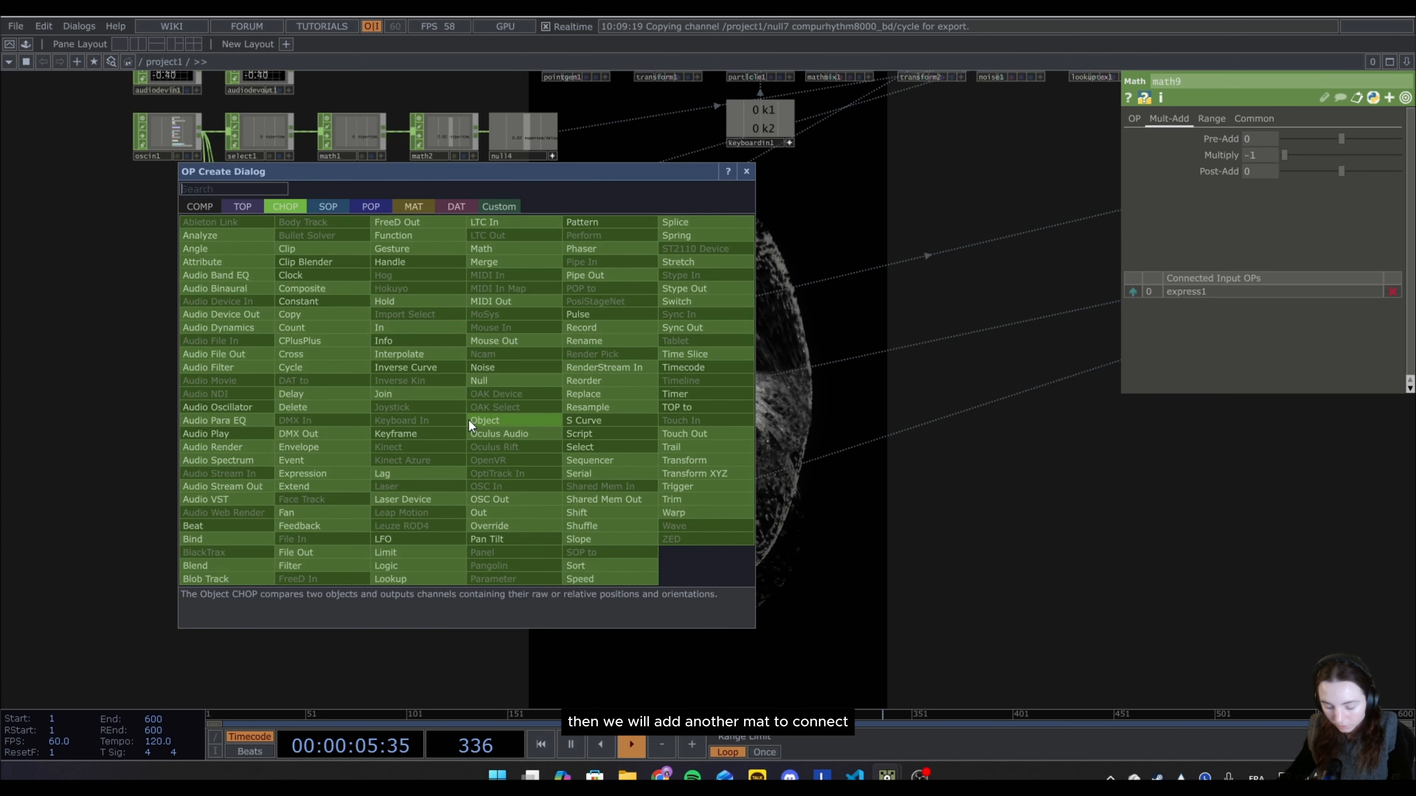
left_click(483, 249)
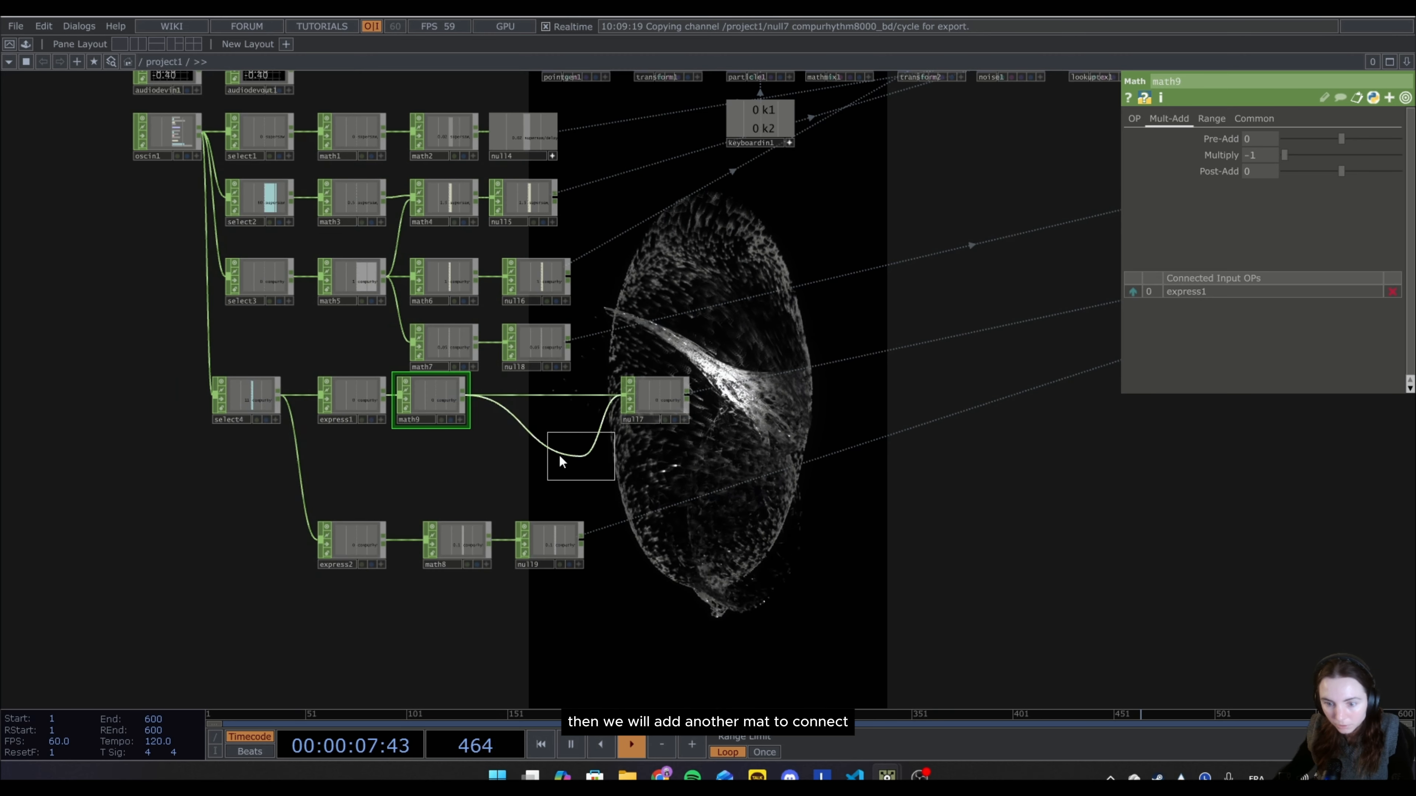
left_click(546, 400)
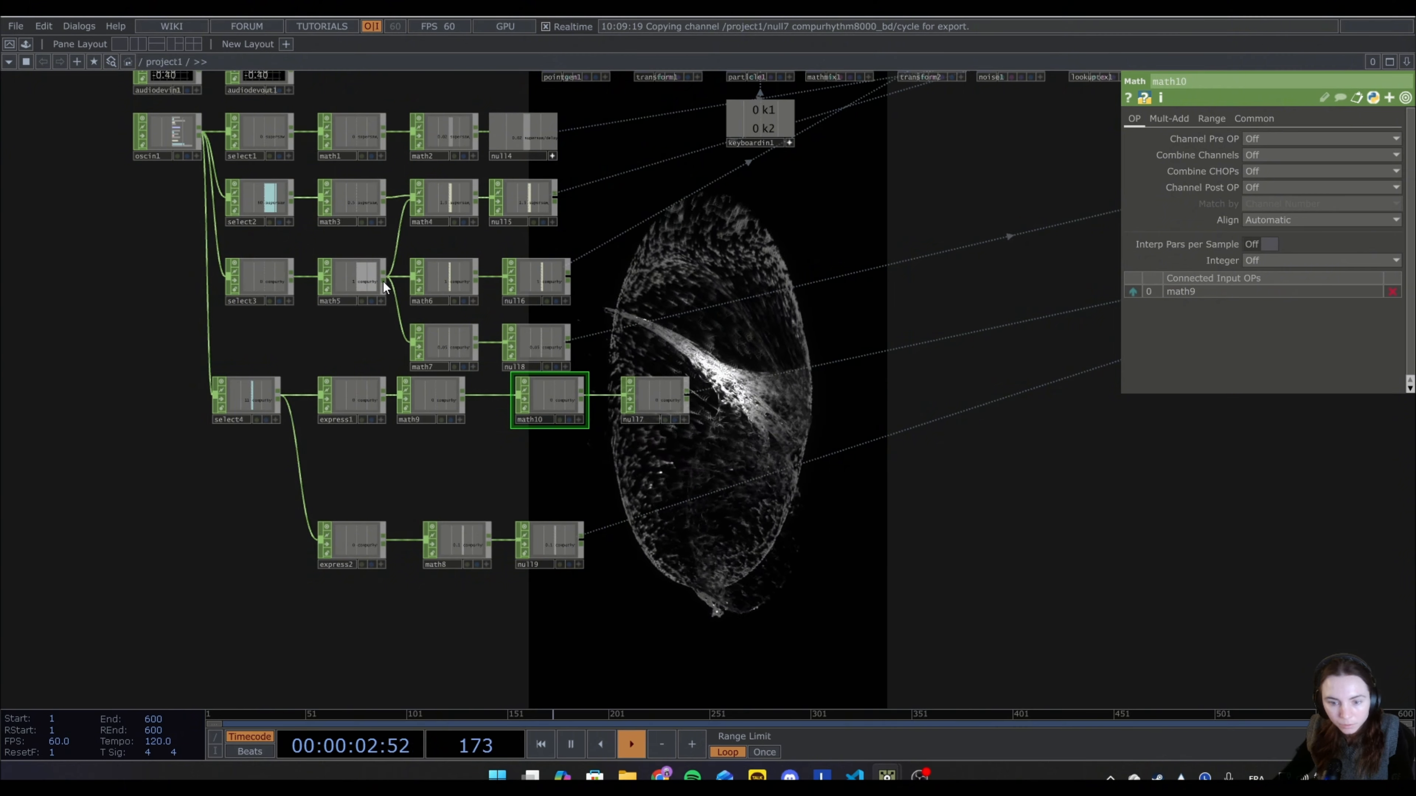
Connect math5 as the second input of math10 and set its Combine CHOPs to Add.
left_click_drag(384, 281, 518, 397)
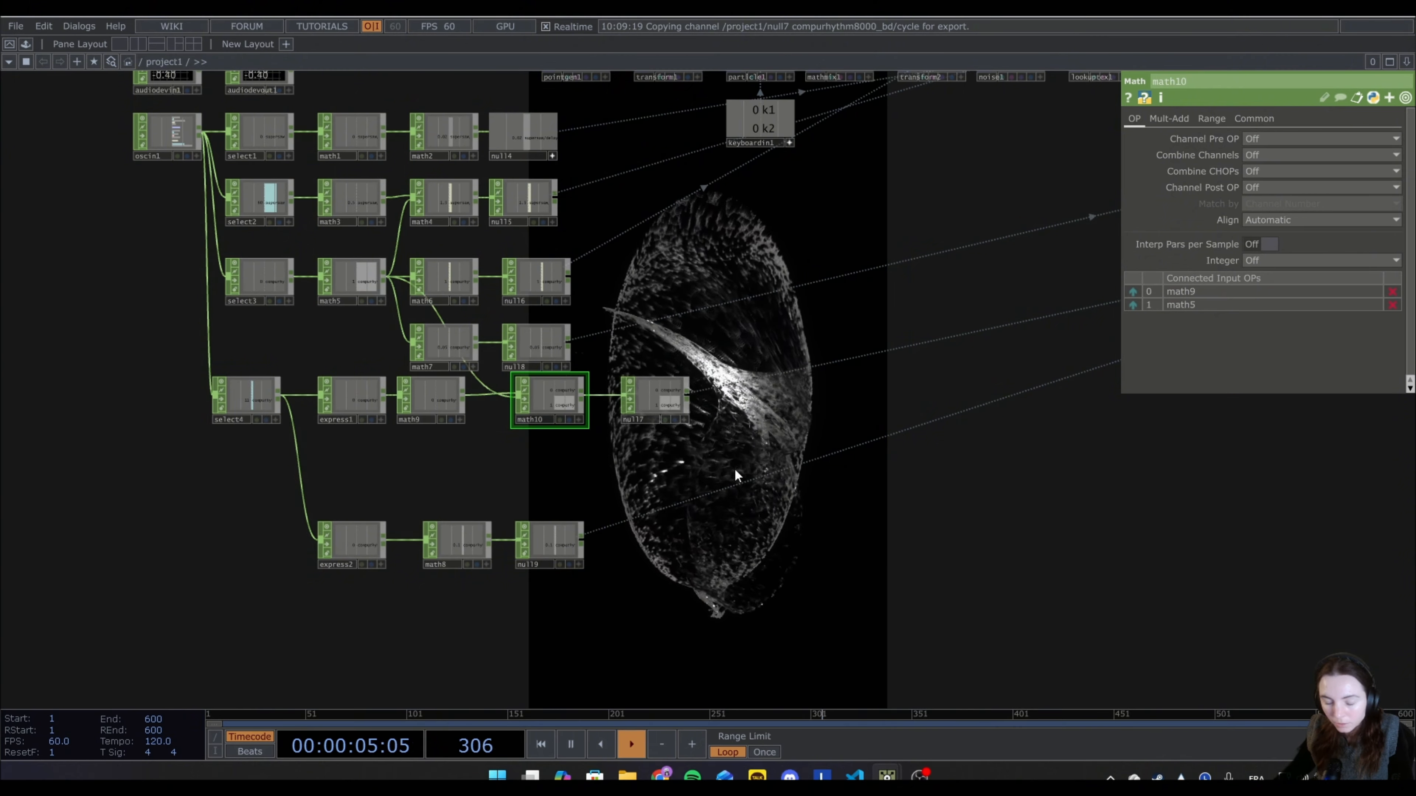
left_click(1254, 187)
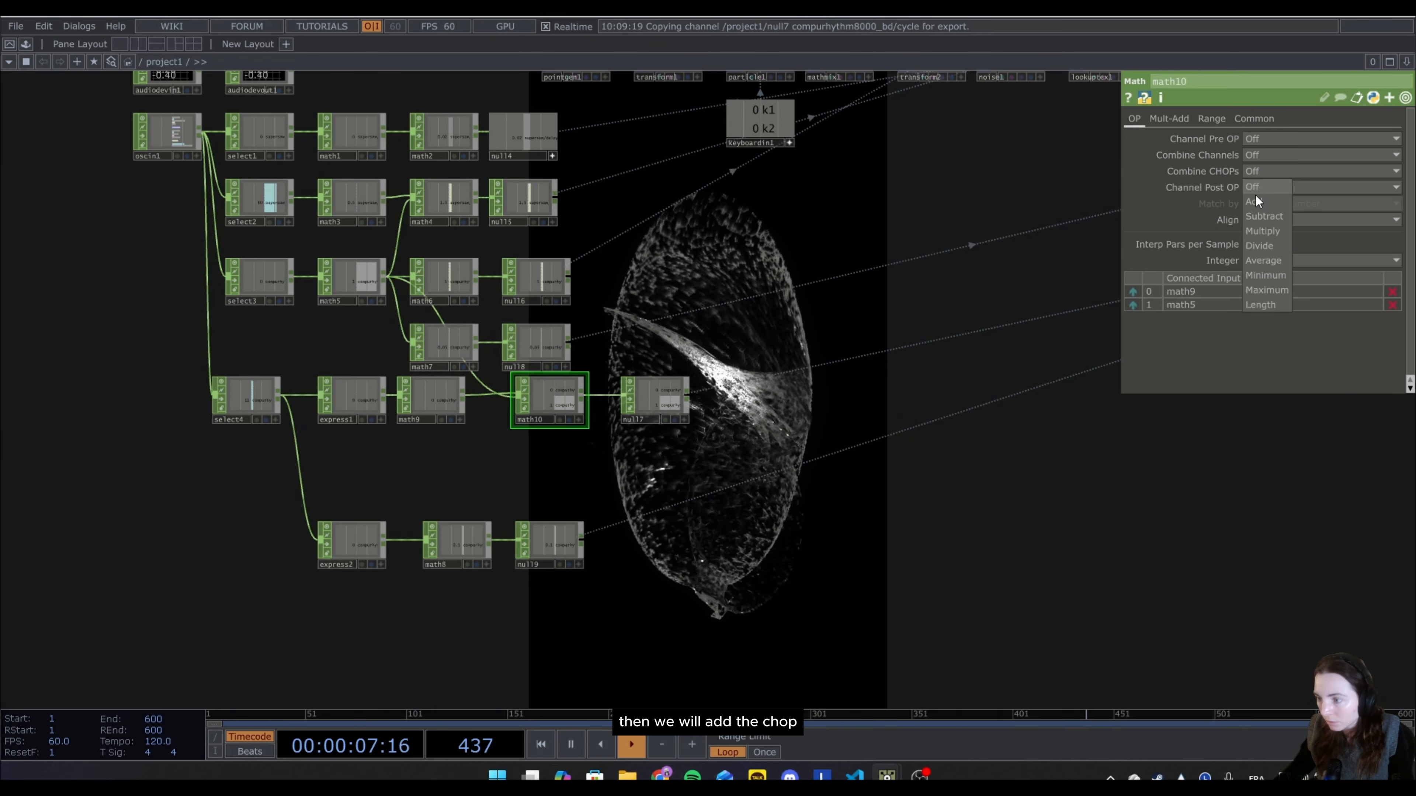
left_click(1253, 202)
Insert a Limit CHOP between math10 and null7, shifting null7 along to make room.
scroll(586, 438, "up", 5)
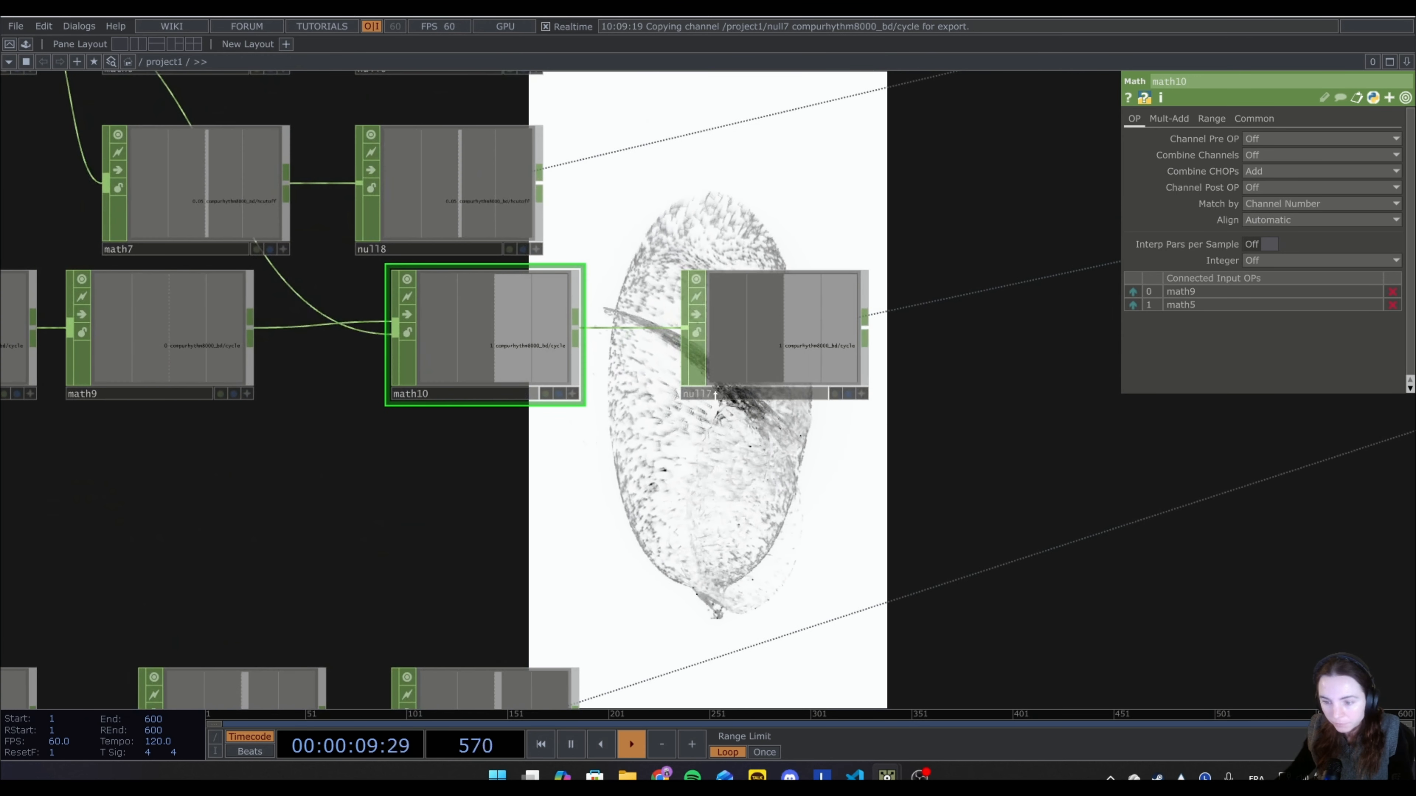
left_click_drag(828, 358, 936, 358)
right_click(578, 332)
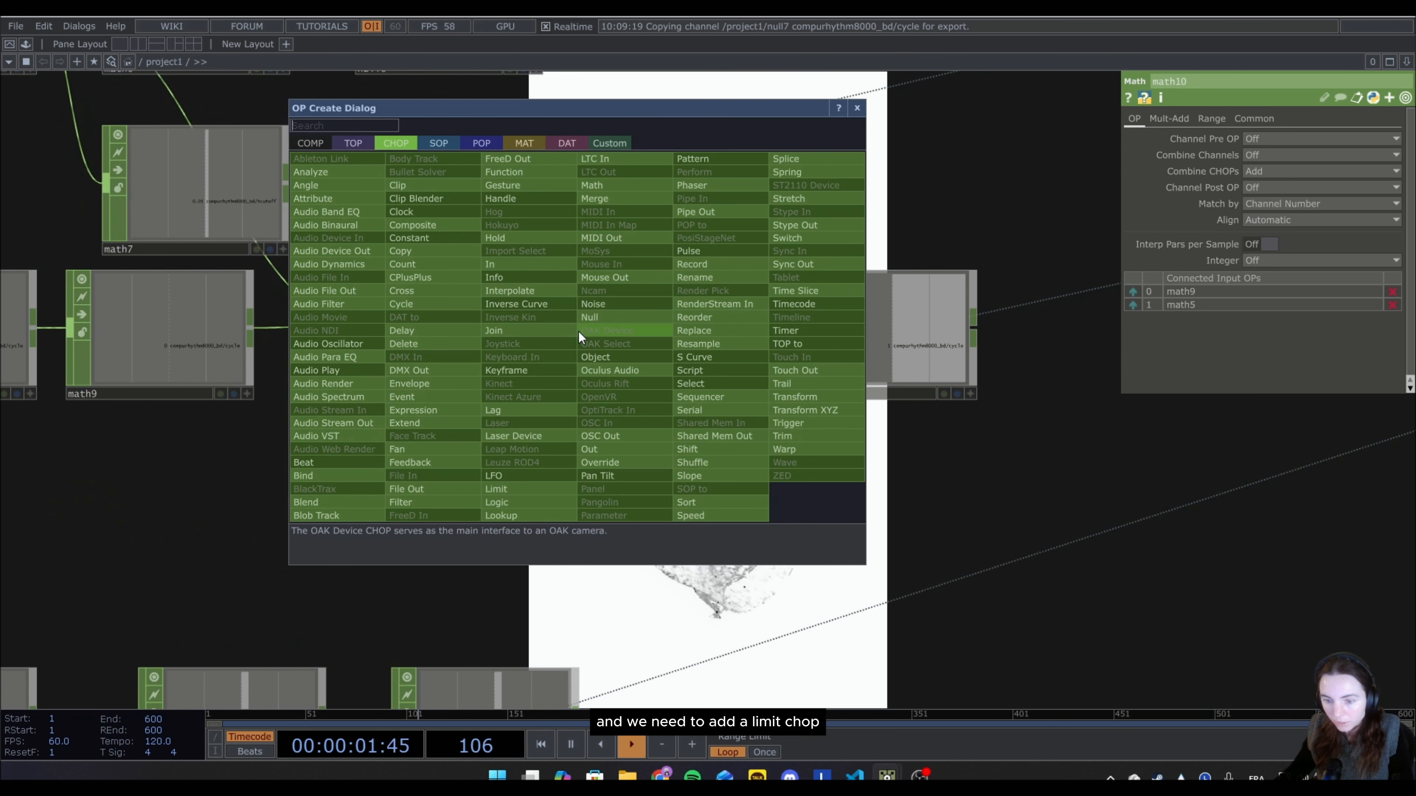
type("li")
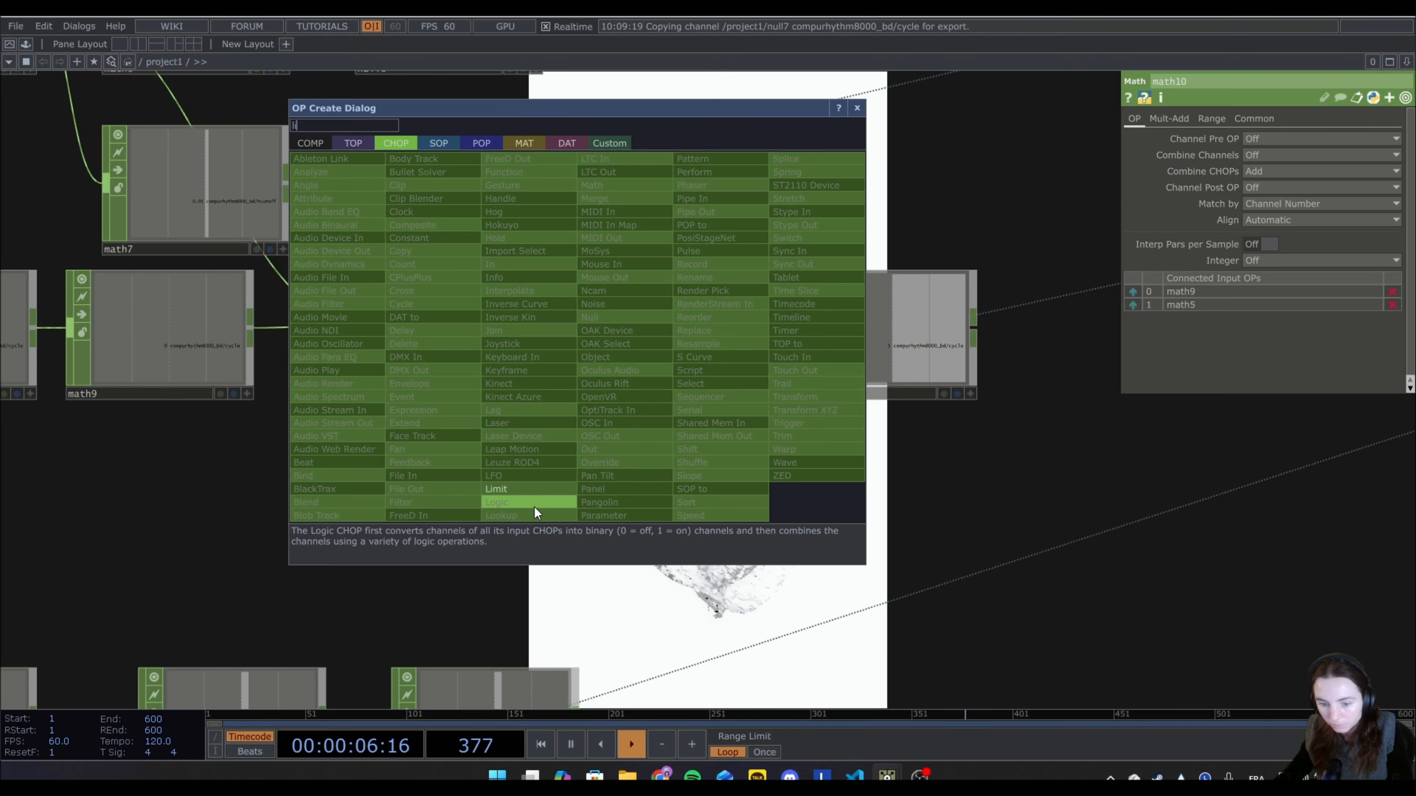
left_click(529, 489)
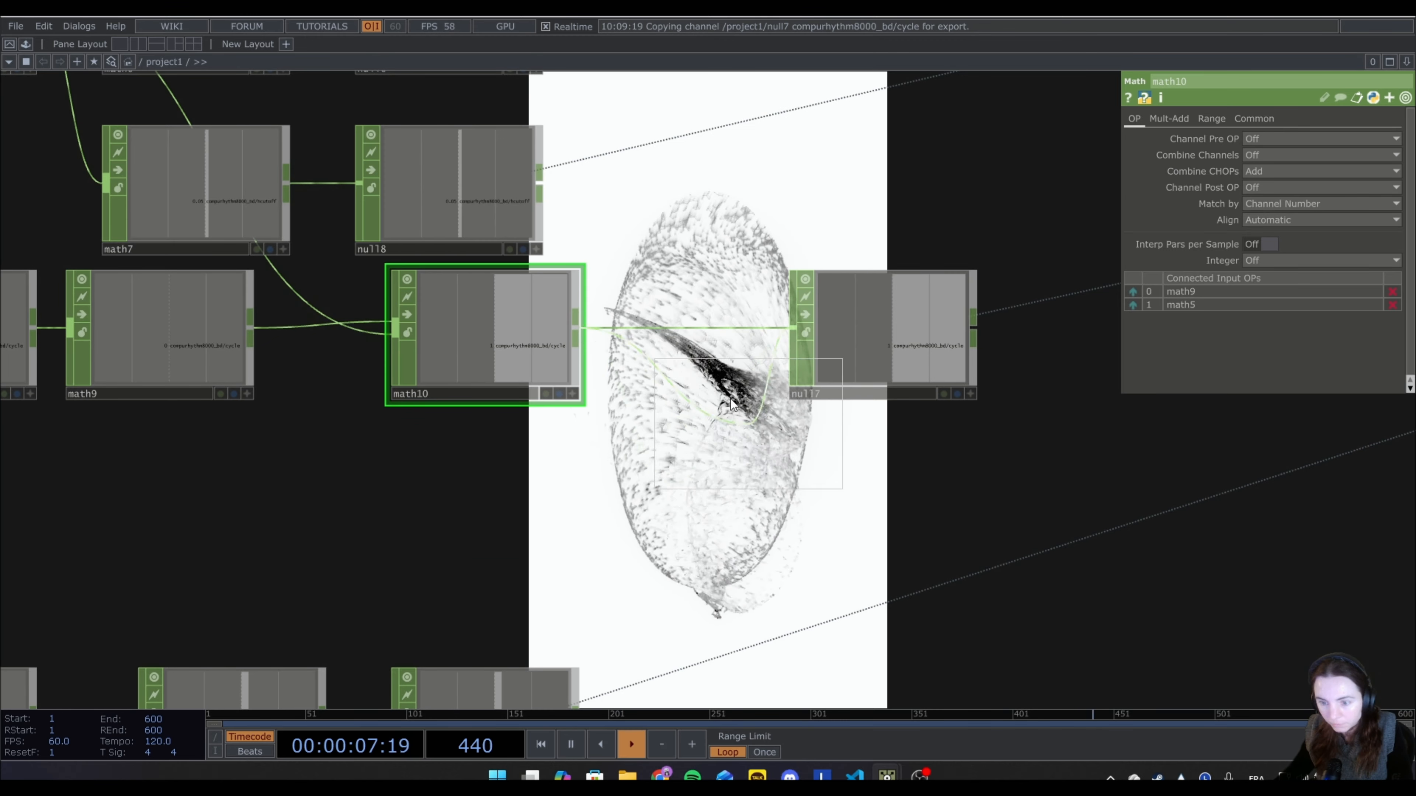
left_click(689, 333)
left_click_drag(910, 328, 948, 320)
Set limit1's Type to Clamp and turn Positive Only on.
left_click(1266, 139)
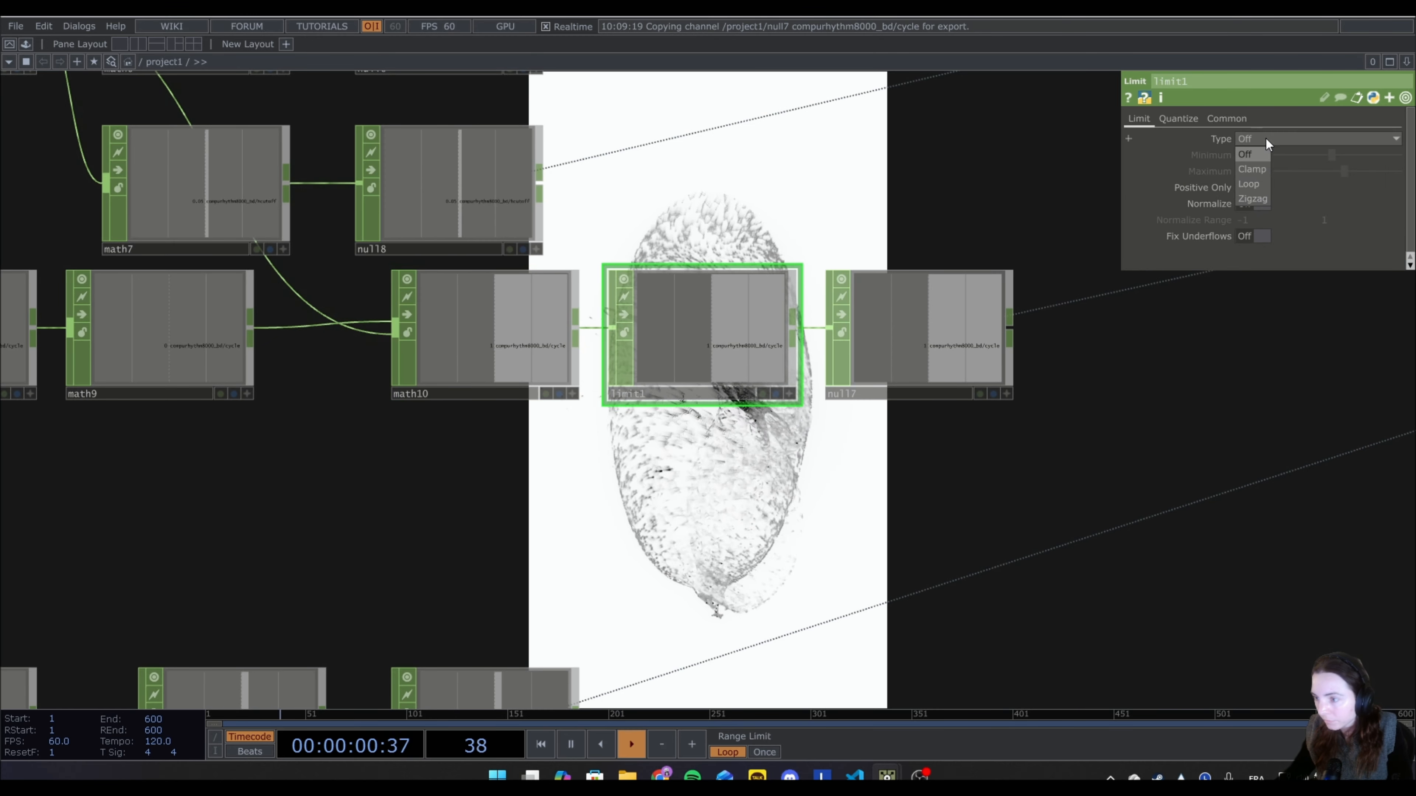
left_click(1254, 170)
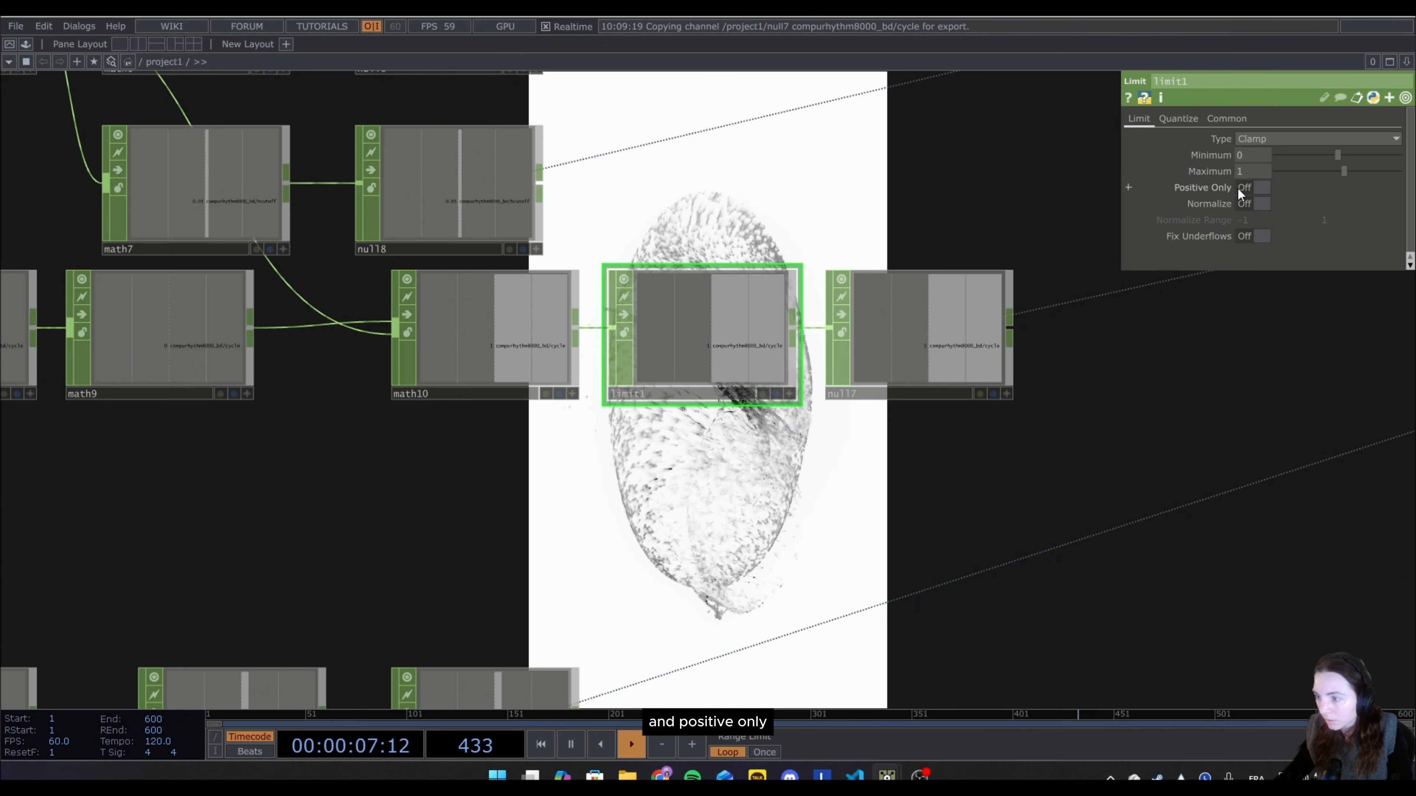
left_click(1264, 188)
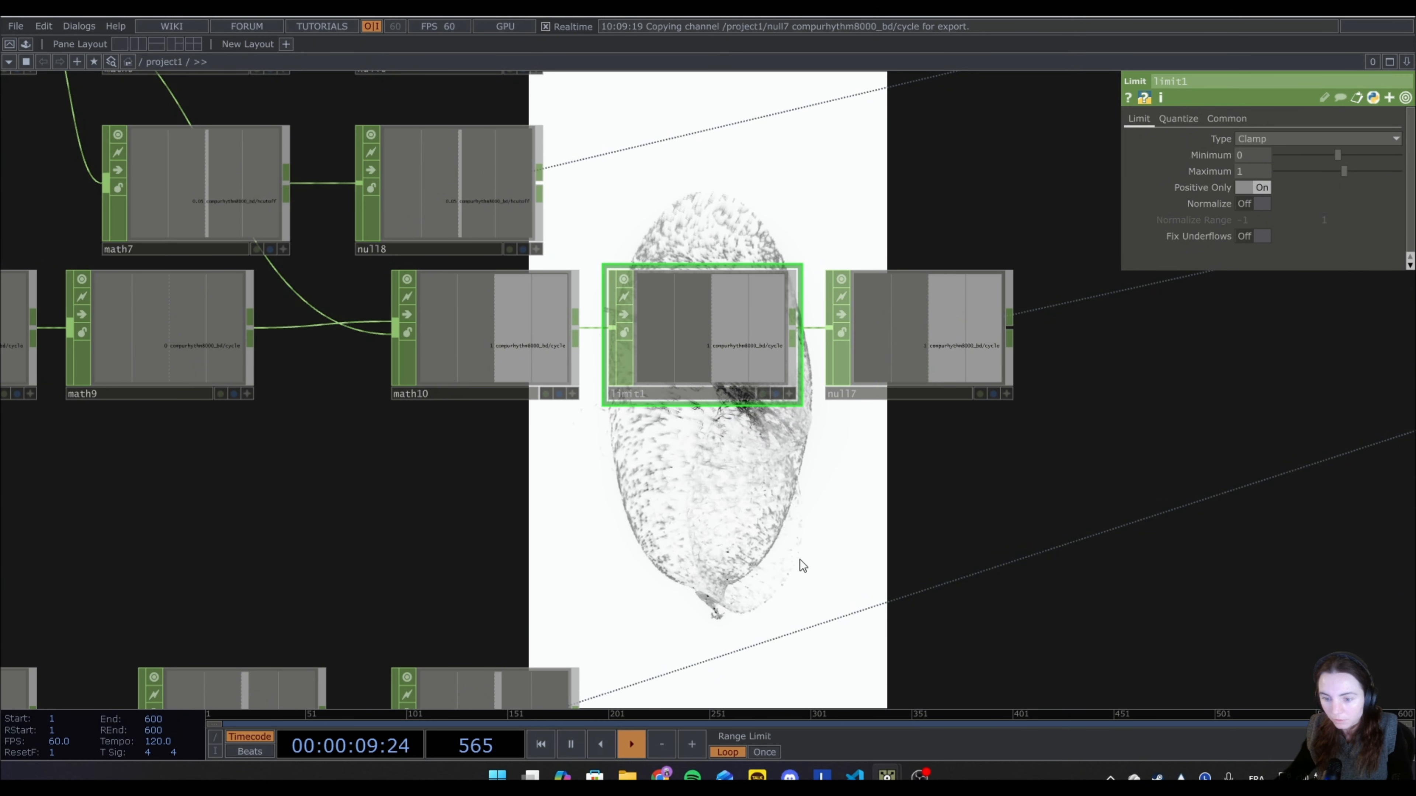
Switch to the Strudel REPL and test the invert link by moving hpfSlider and raising delaySlider to 0.4.
scroll(802, 567, "down", 5)
scroll(1046, 486, "down", 5)
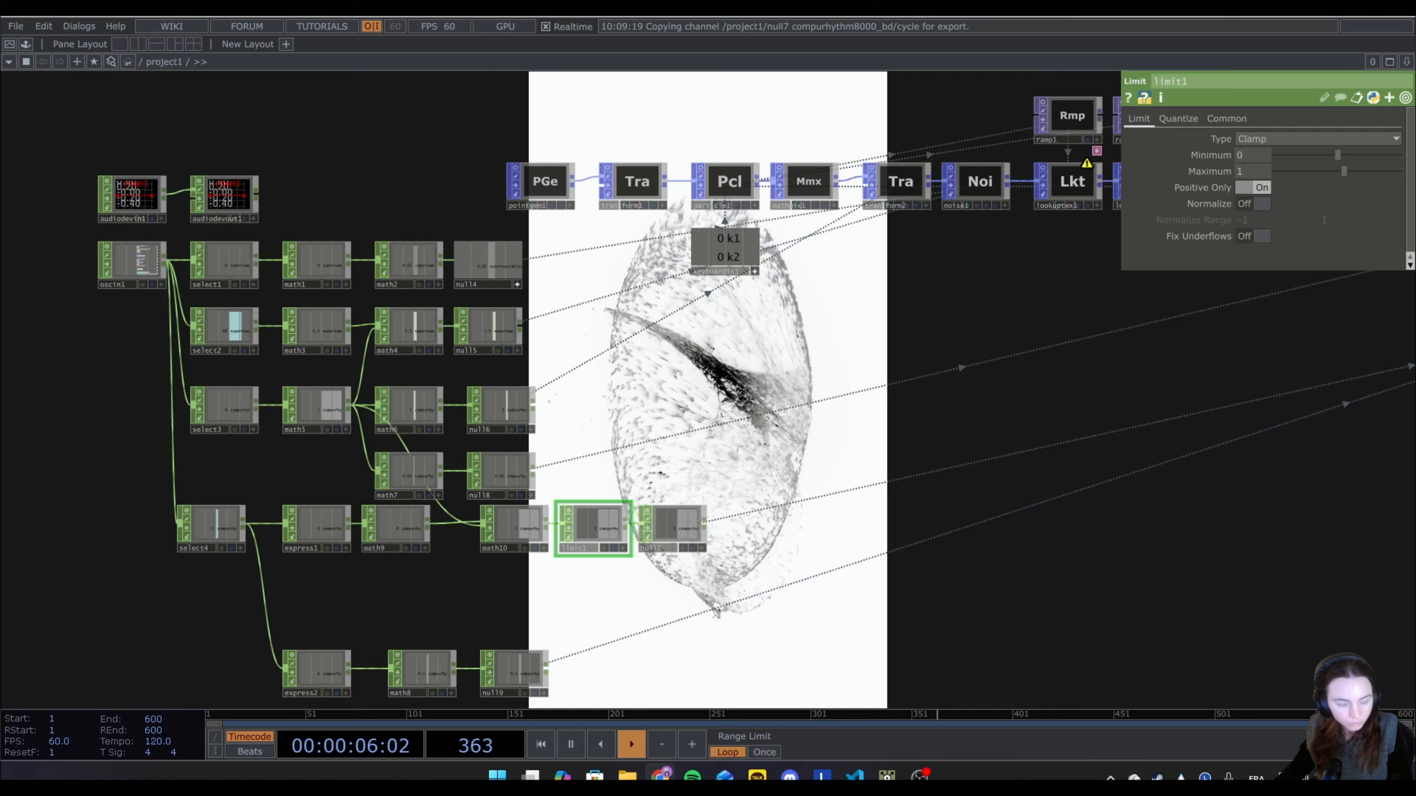
left_click_drag(1, 189, 922, 556)
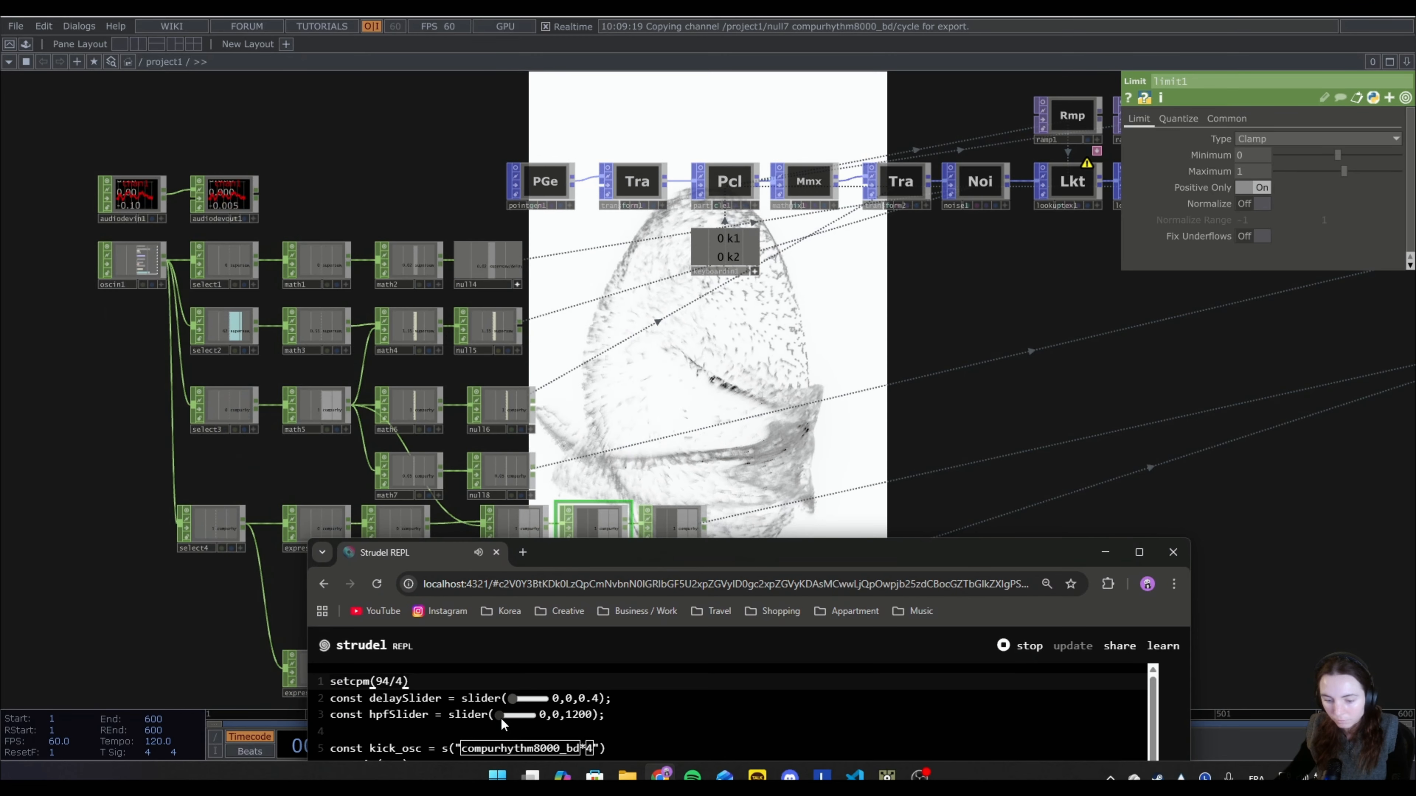
left_click_drag(501, 720, 546, 728)
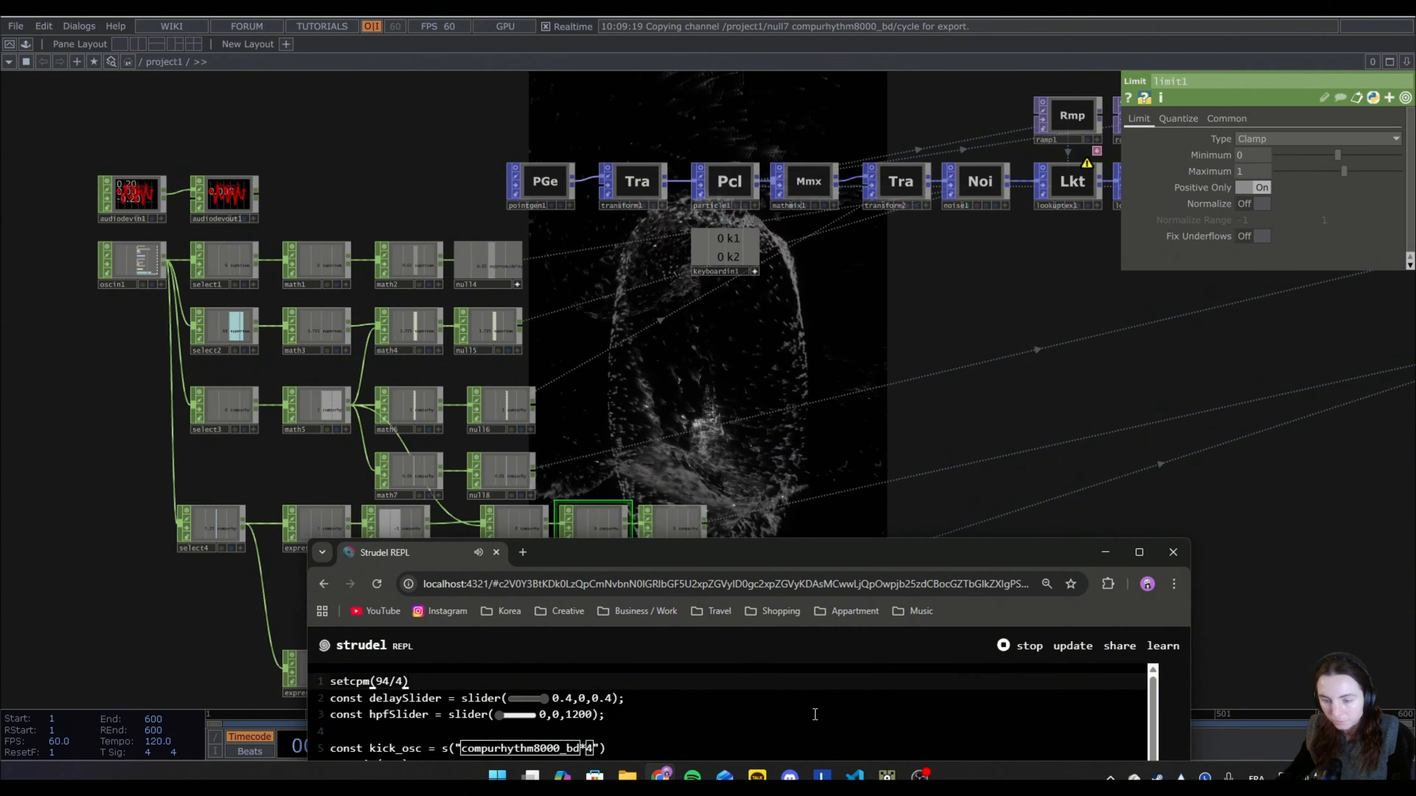
Open the final visual in a separate viewer window and tile it side by side with the Strudel REPL.
right_click(1302, 399)
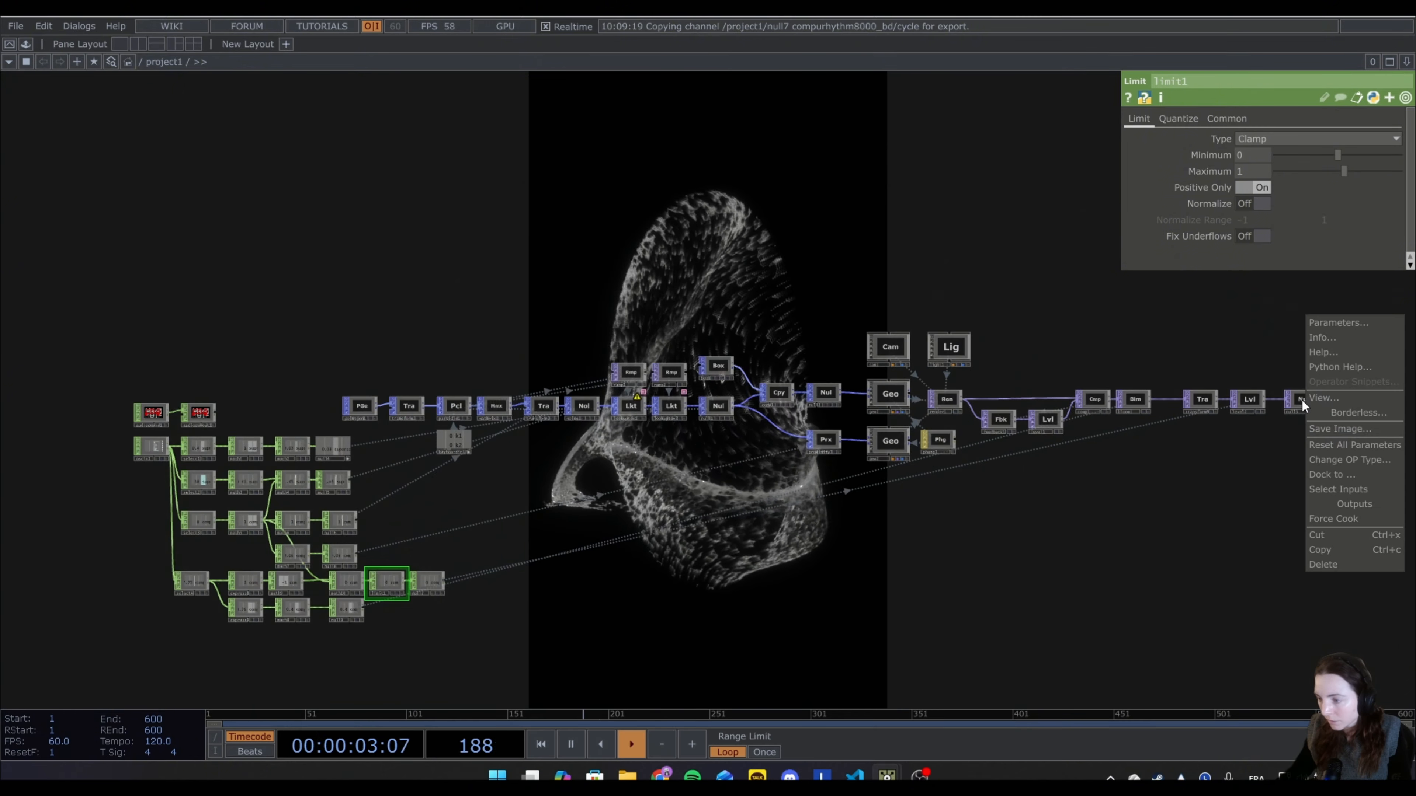
left_click(1334, 401)
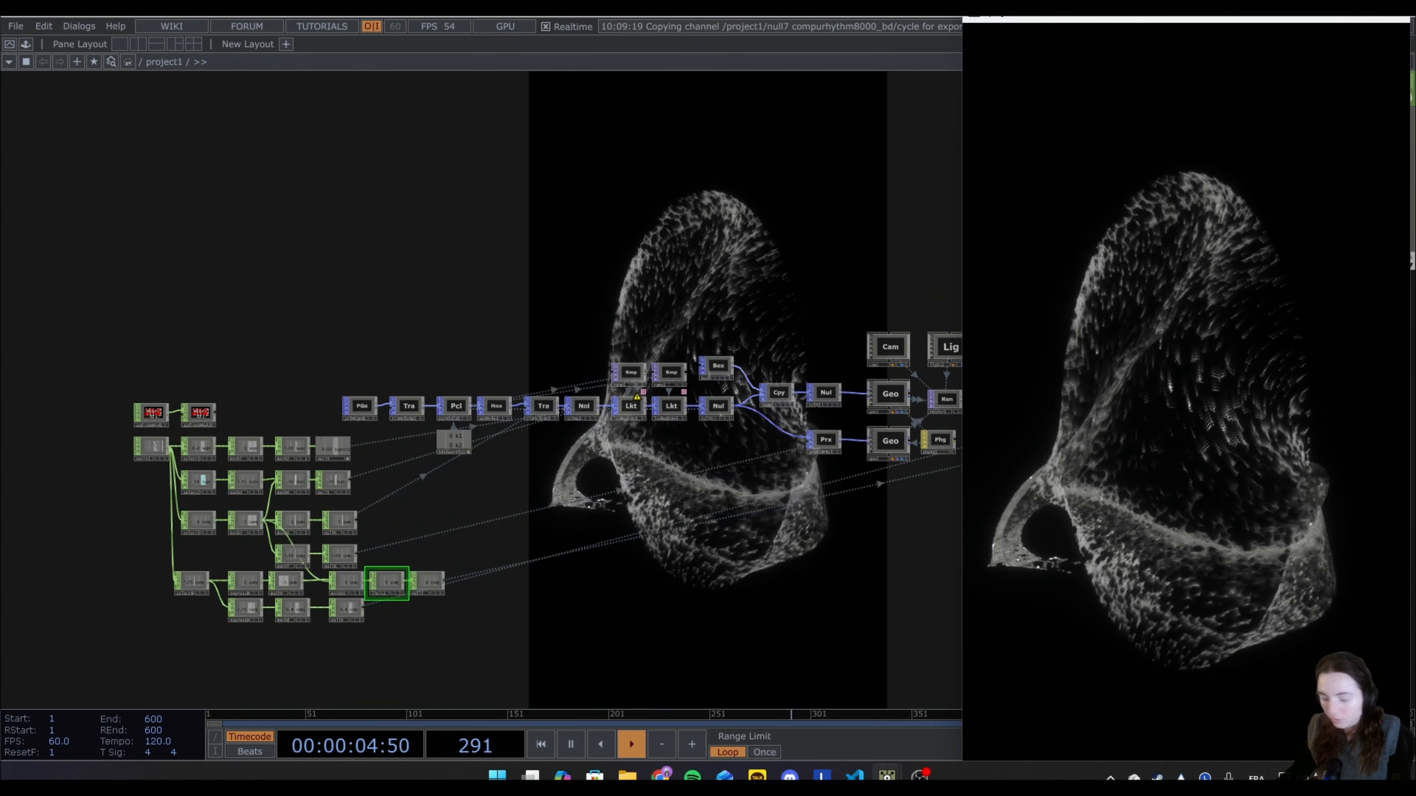
key("super+Right")
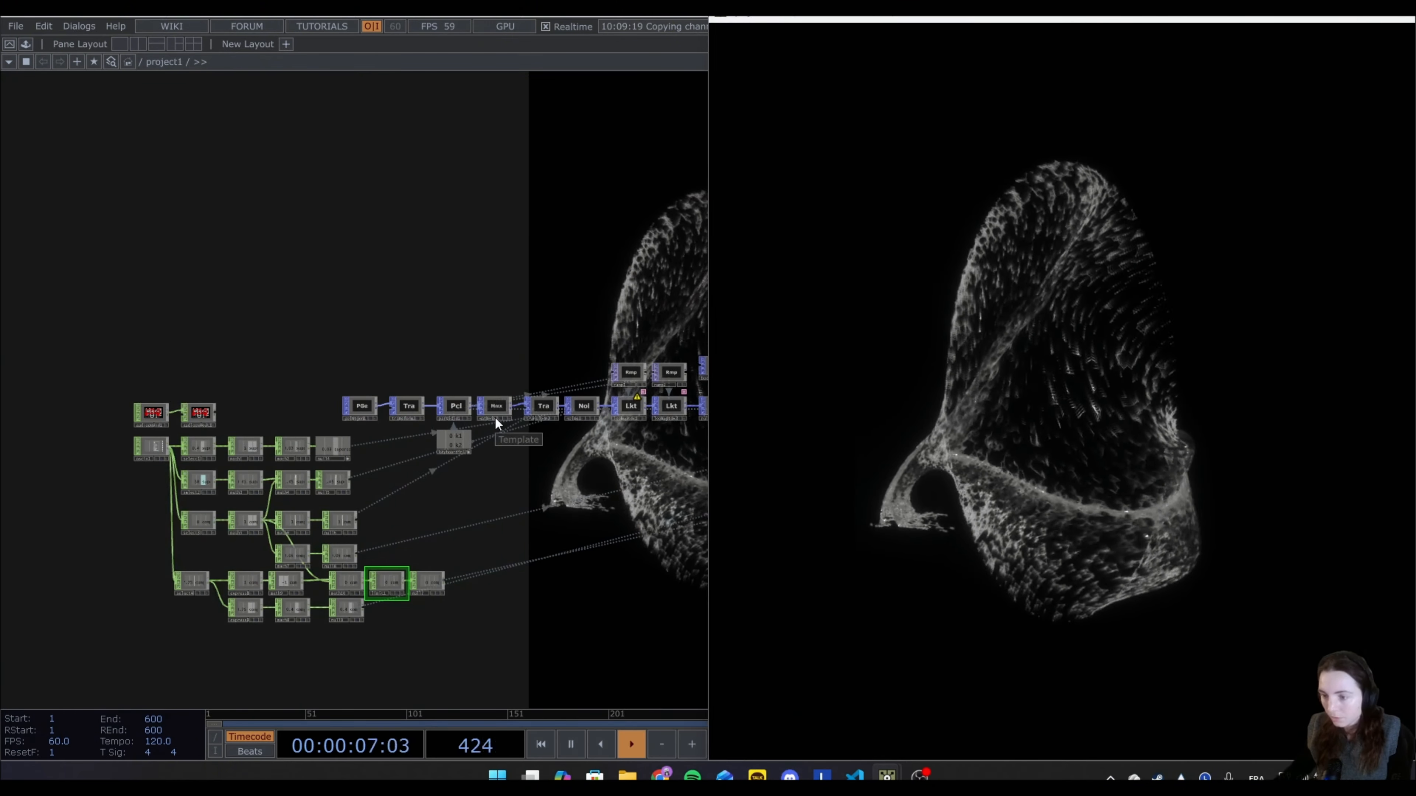
left_click(414, 169)
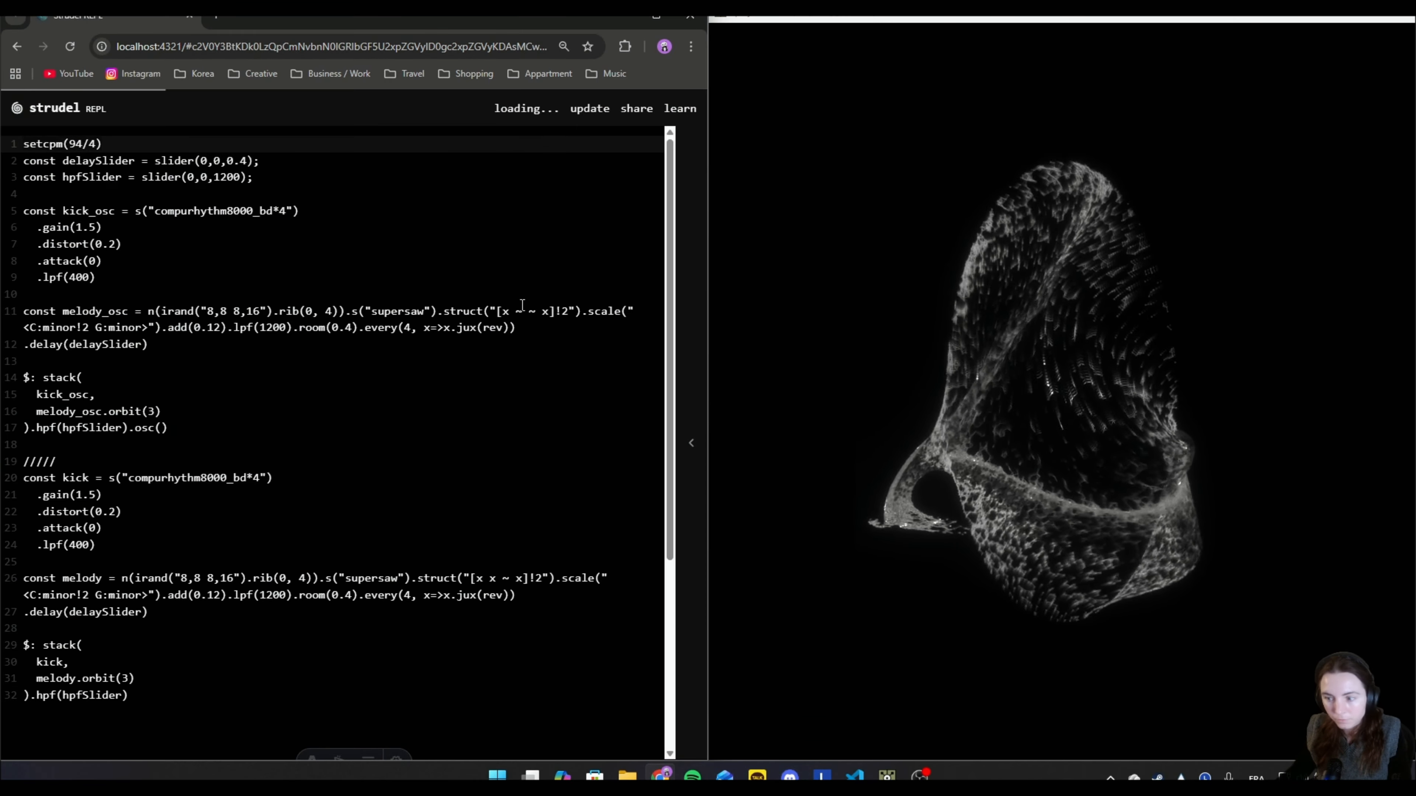